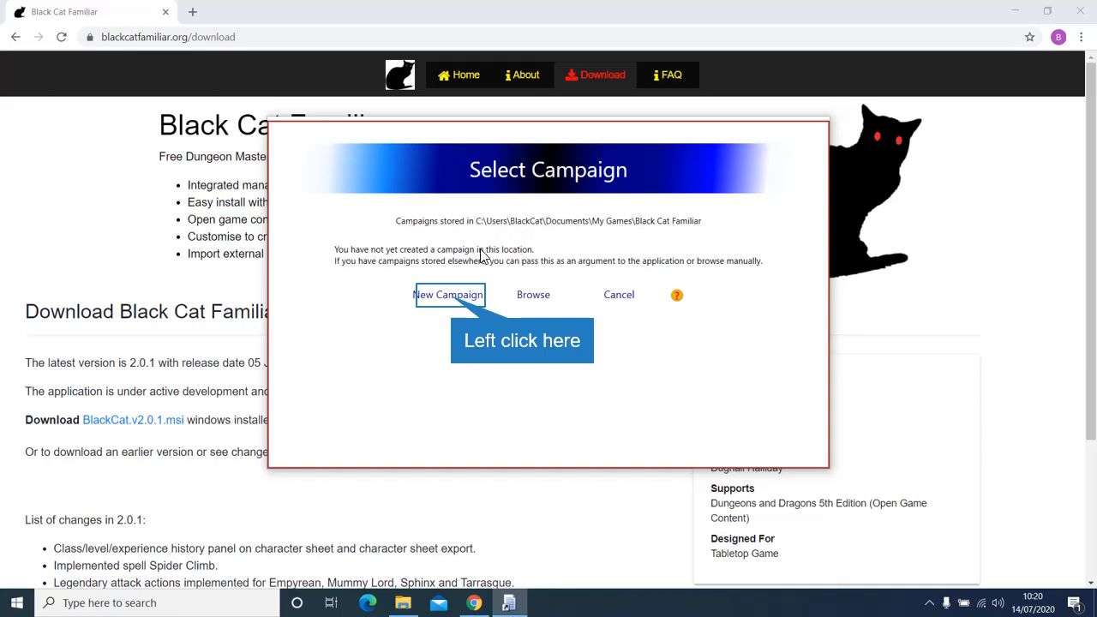
Step: Create a new 5th Edition campaign named 'Demo'
left_click(454, 295)
left_click(454, 250)
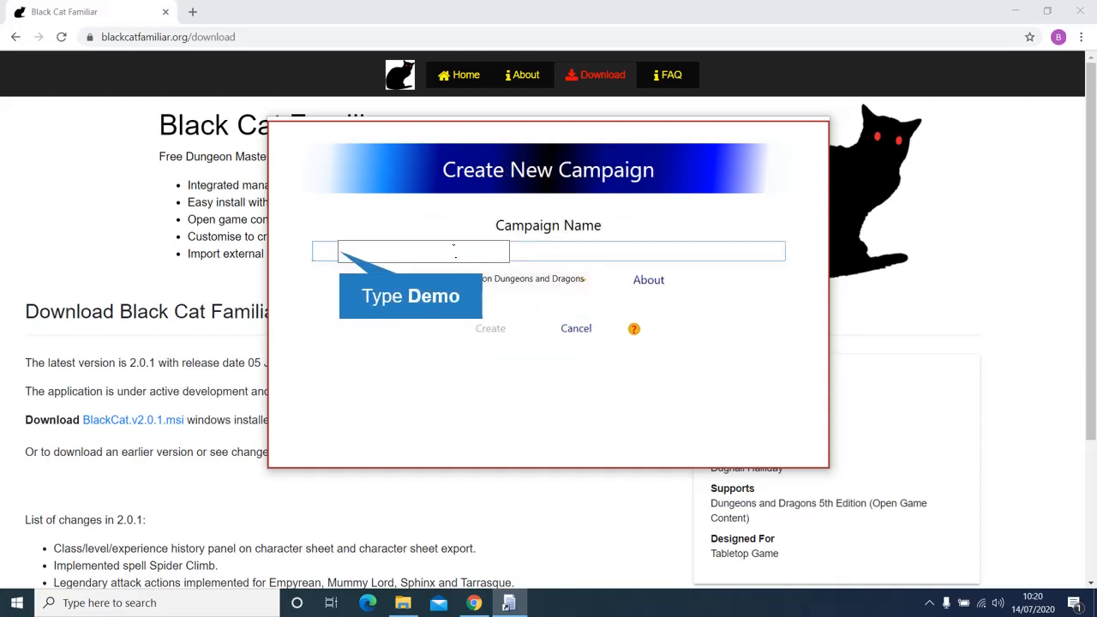
type("Demo")
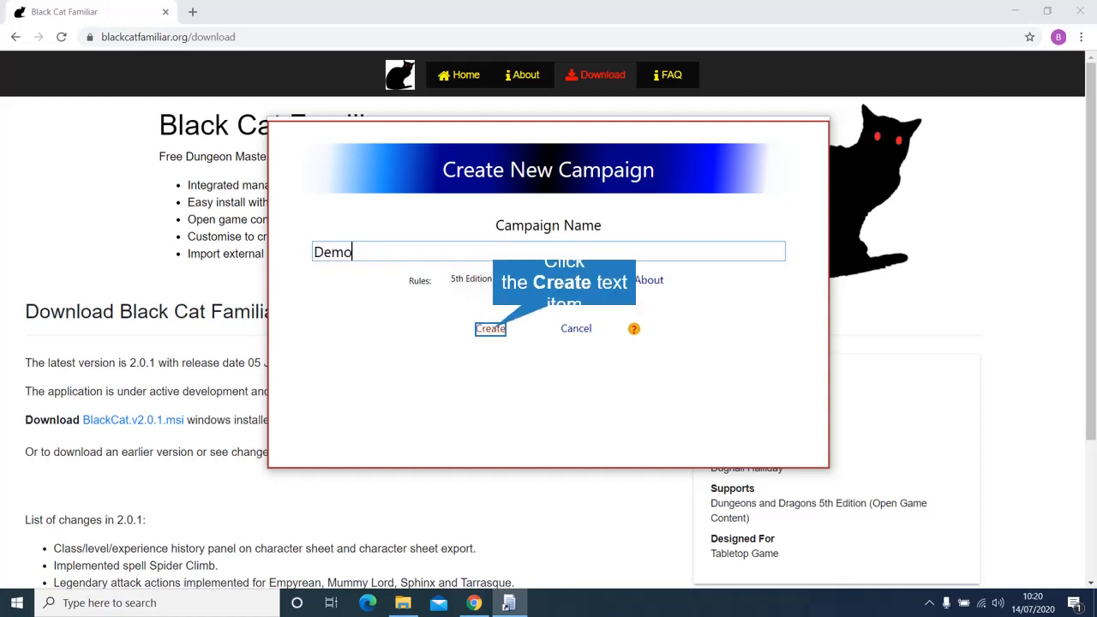
left_click(492, 332)
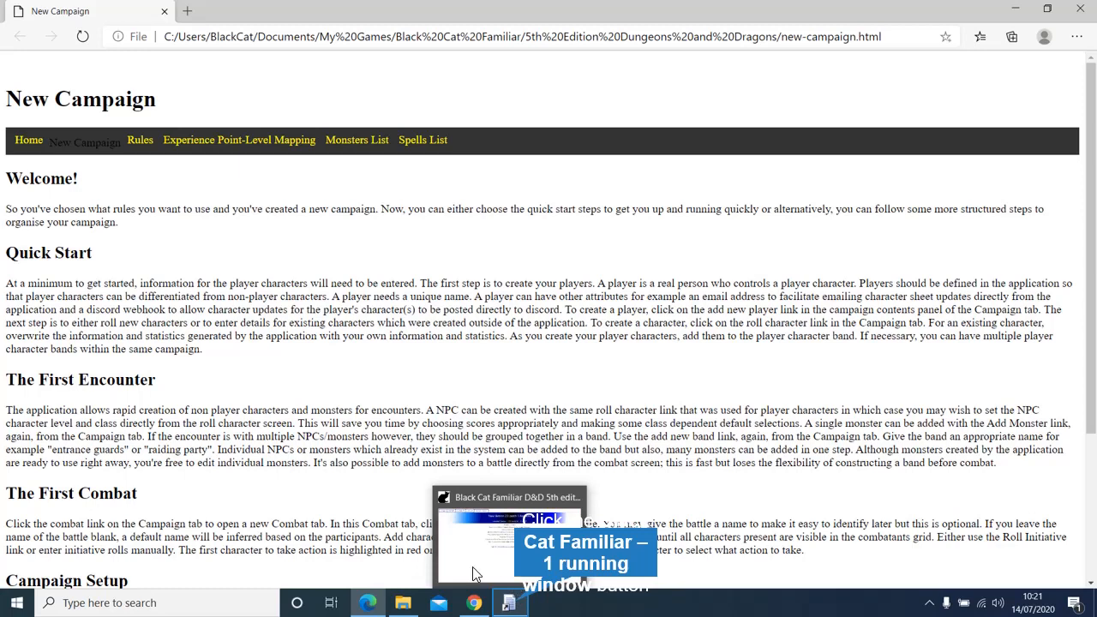
Step: Browse the Welcome! and Optional Rules pages, then go back to the Campaign tab
left_click(512, 605)
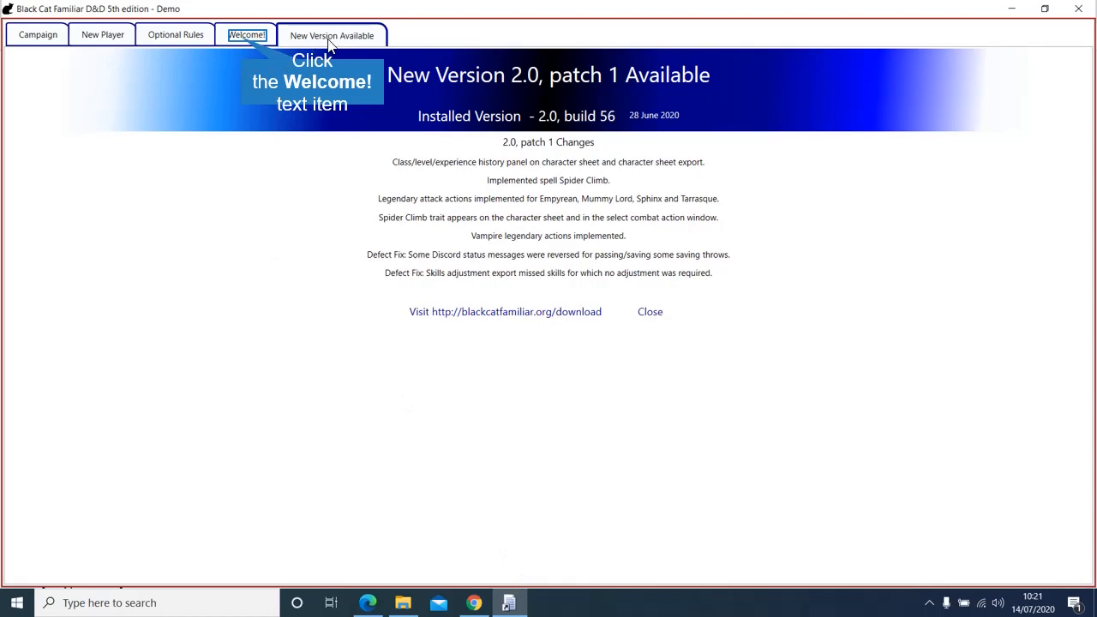
left_click(241, 36)
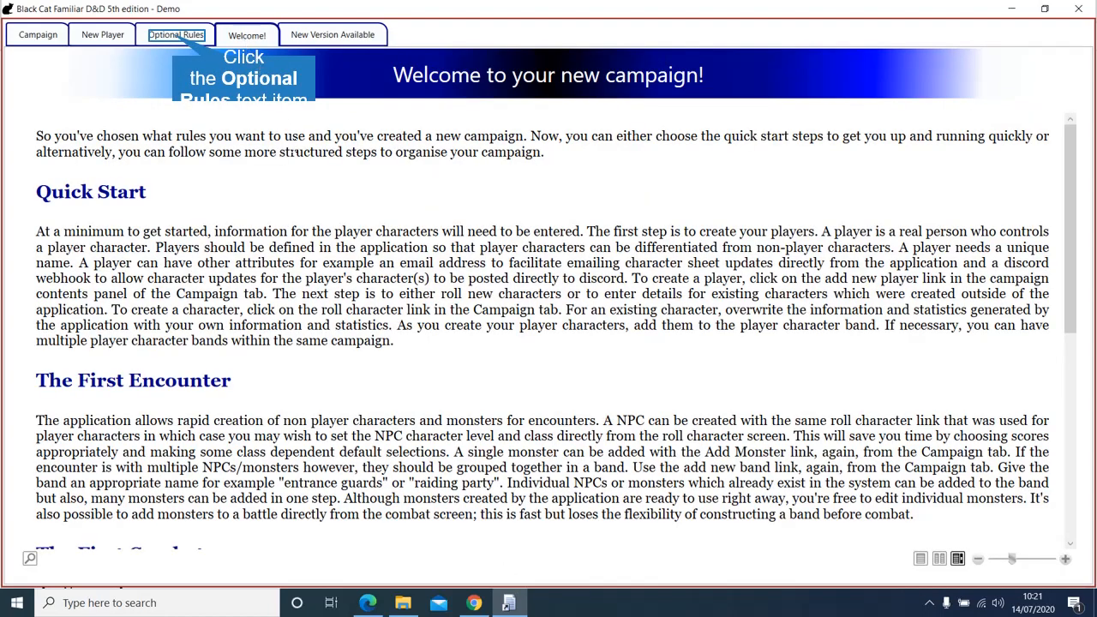
left_click(175, 38)
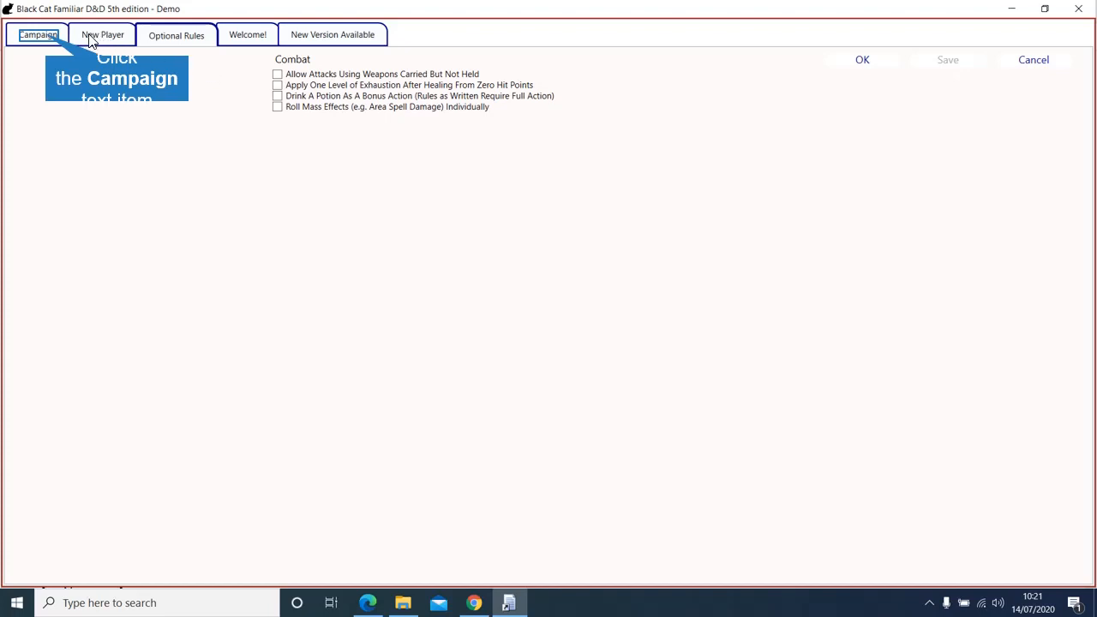
left_click(47, 39)
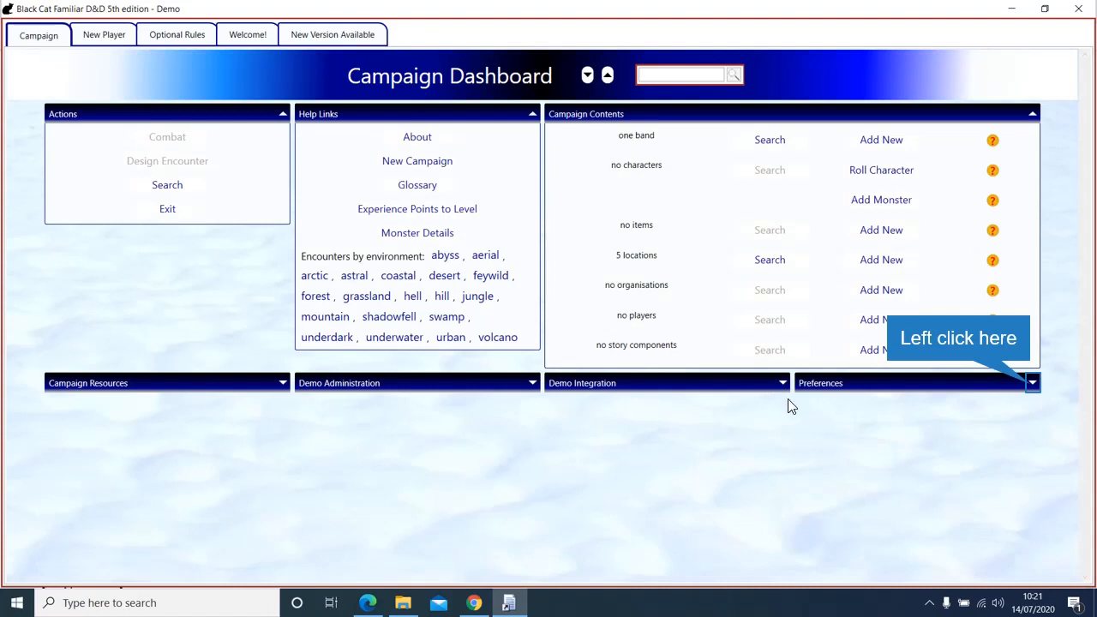
Step: Apply the Spell Book colour scheme, then bring up Application Preferences
left_click(1032, 384)
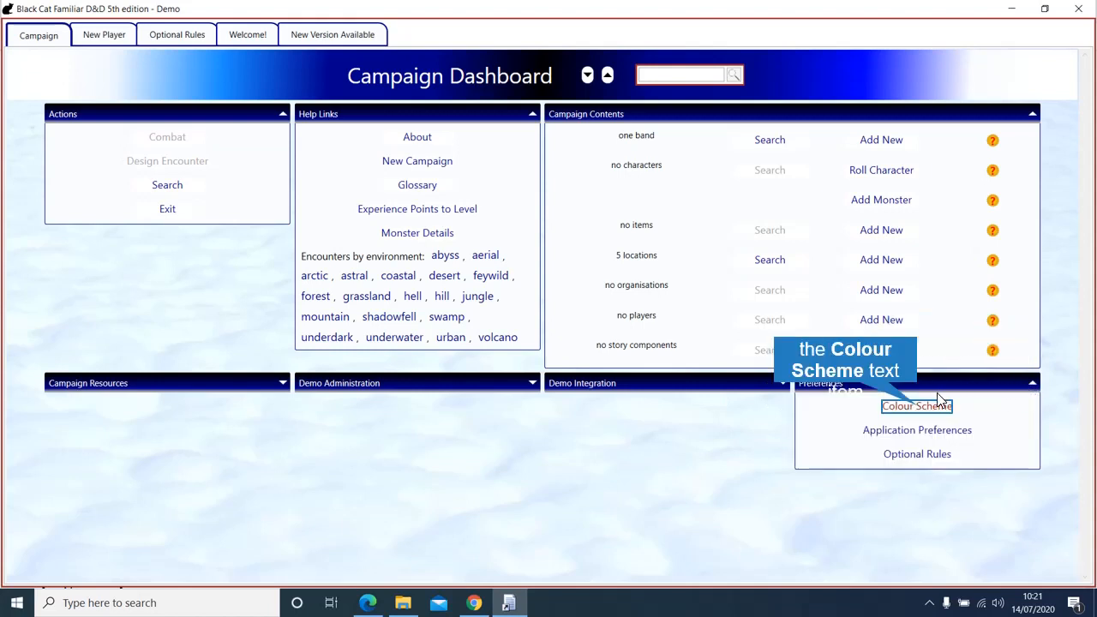
left_click(917, 406)
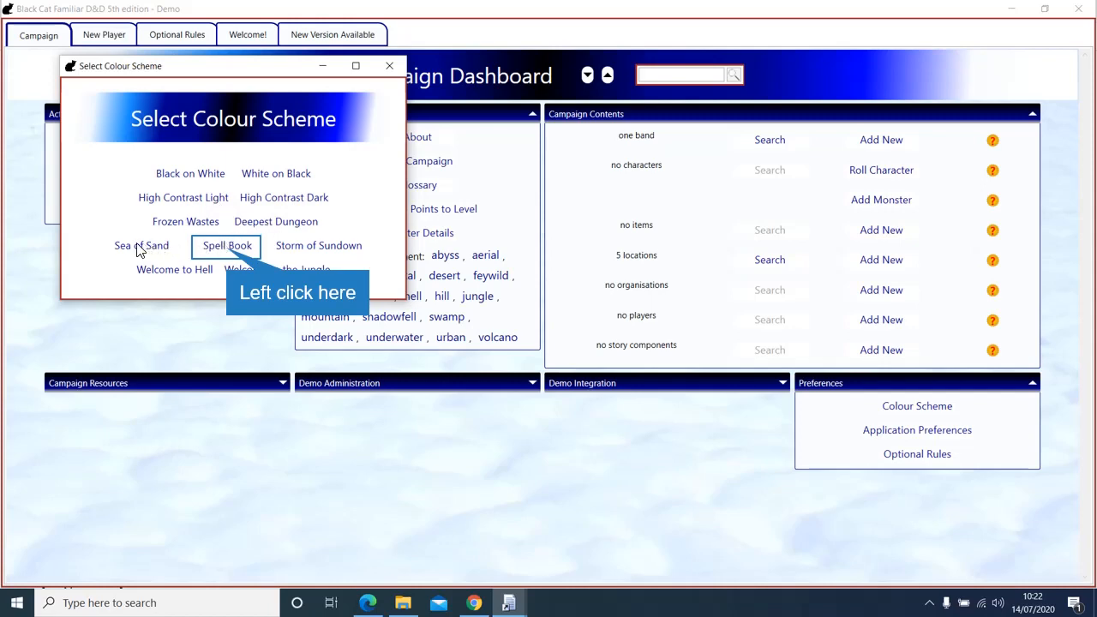
left_click(229, 251)
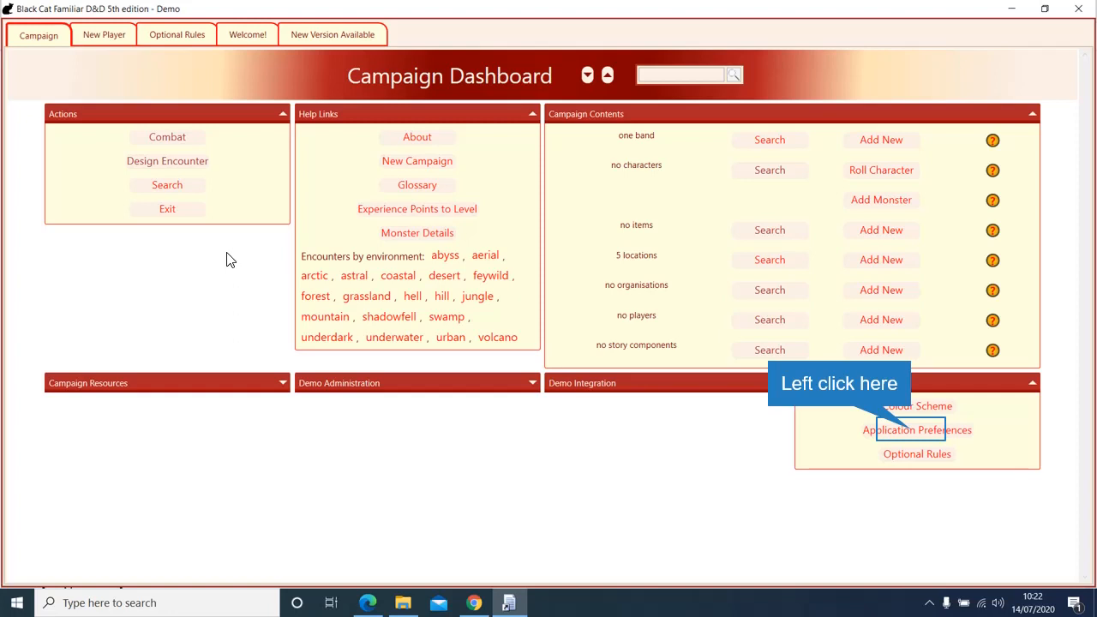
left_click(909, 429)
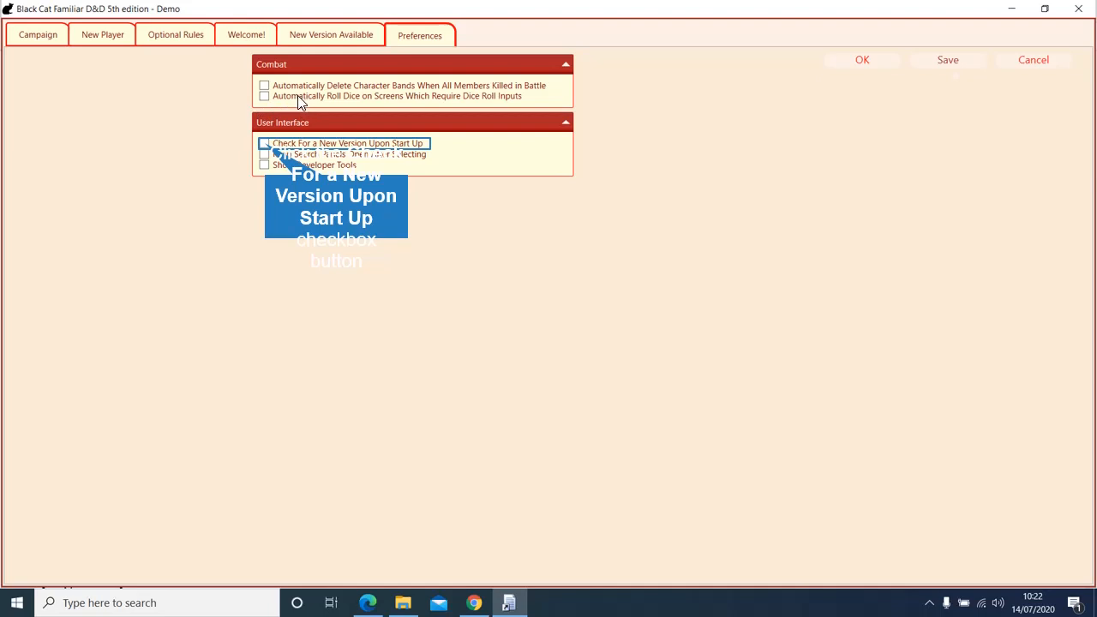
Step: Enable Check For a New Version Upon Start Up and confirm with OK
left_click(264, 144)
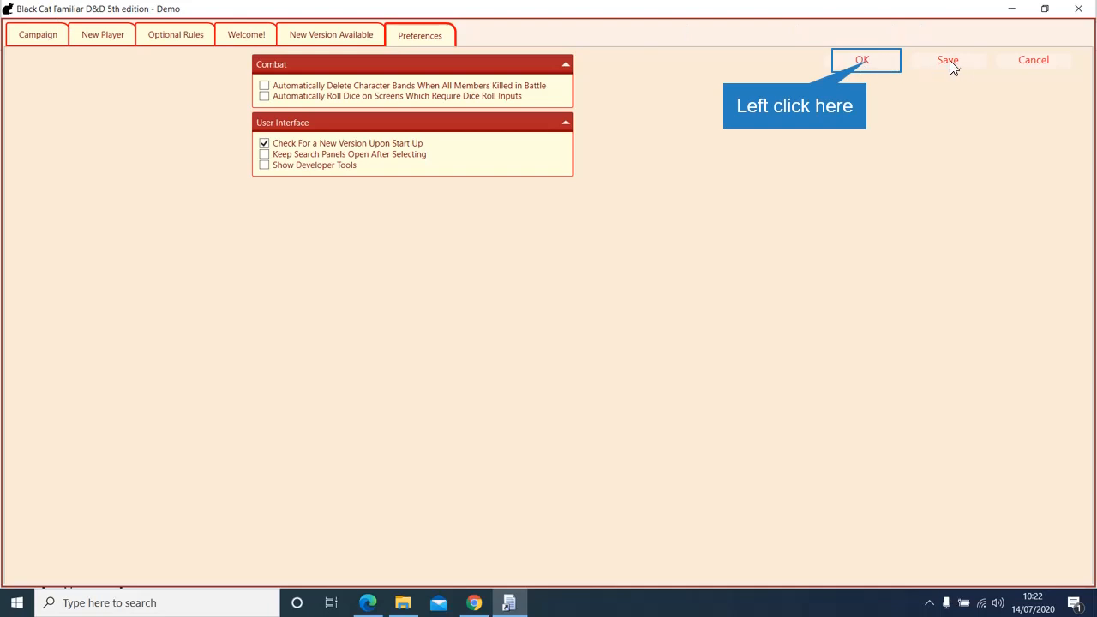
left_click(865, 60)
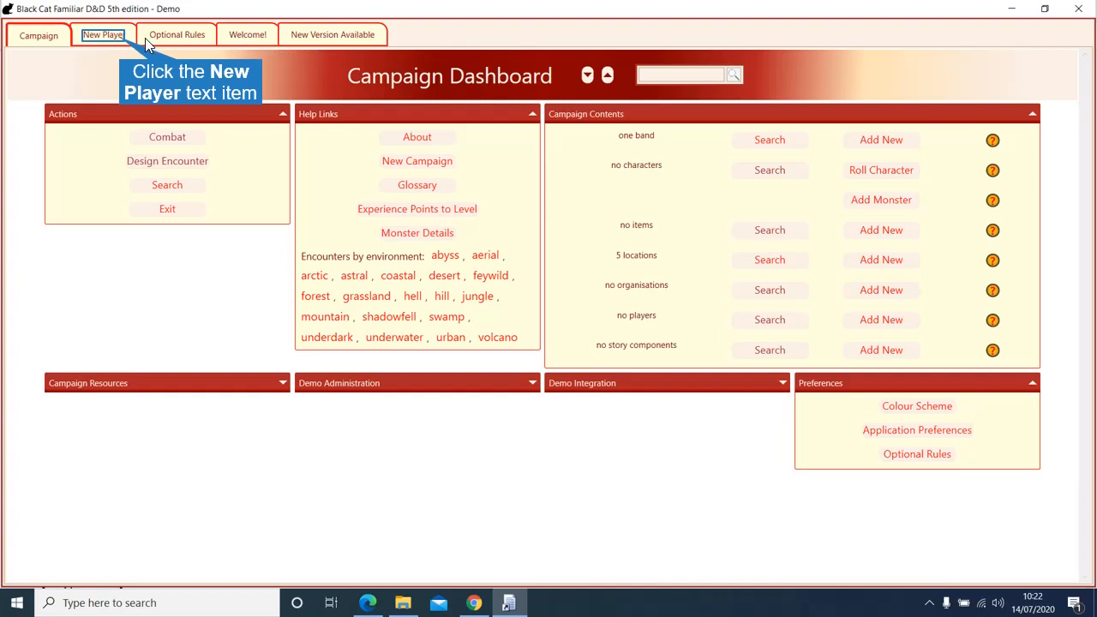
Step: Start a new player and enter the player's name
left_click(120, 39)
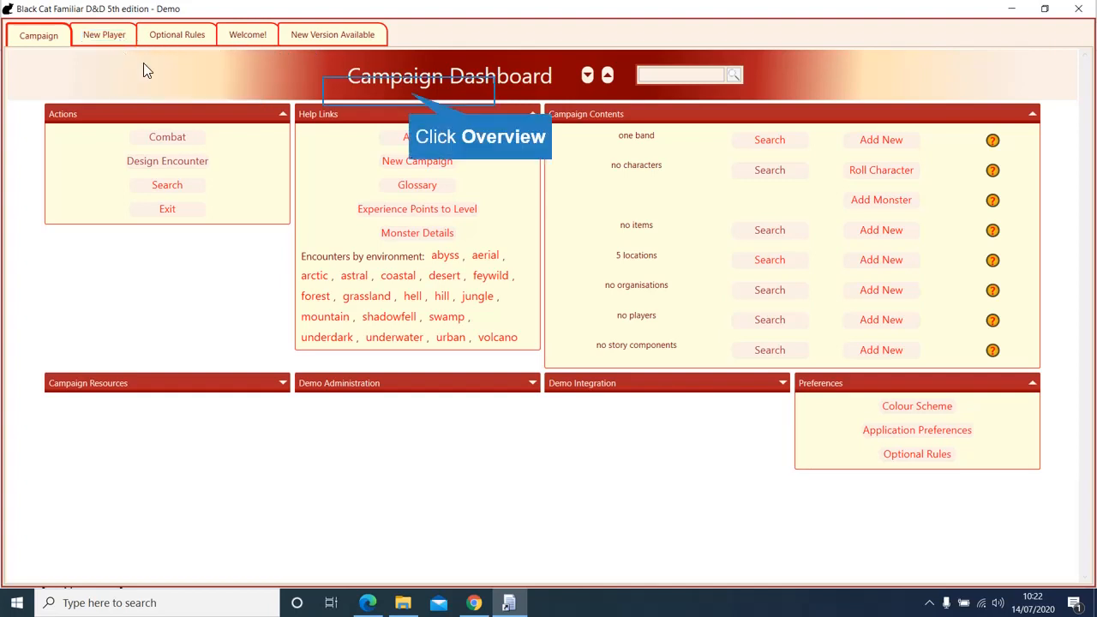
left_click(365, 98)
left_click(403, 84)
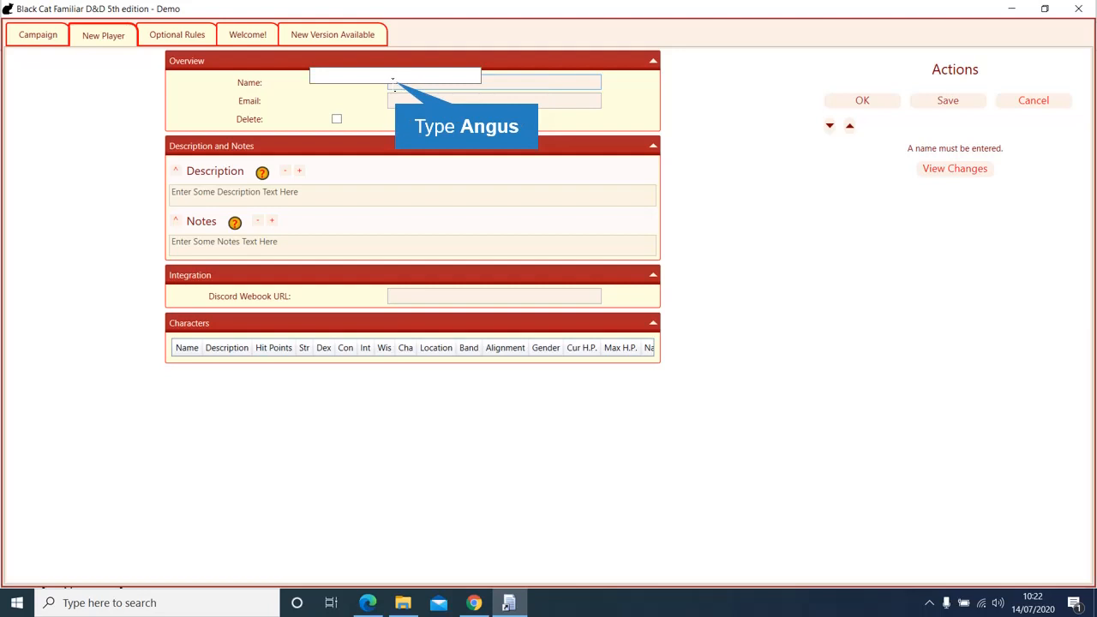
type("Angus")
key("Return")
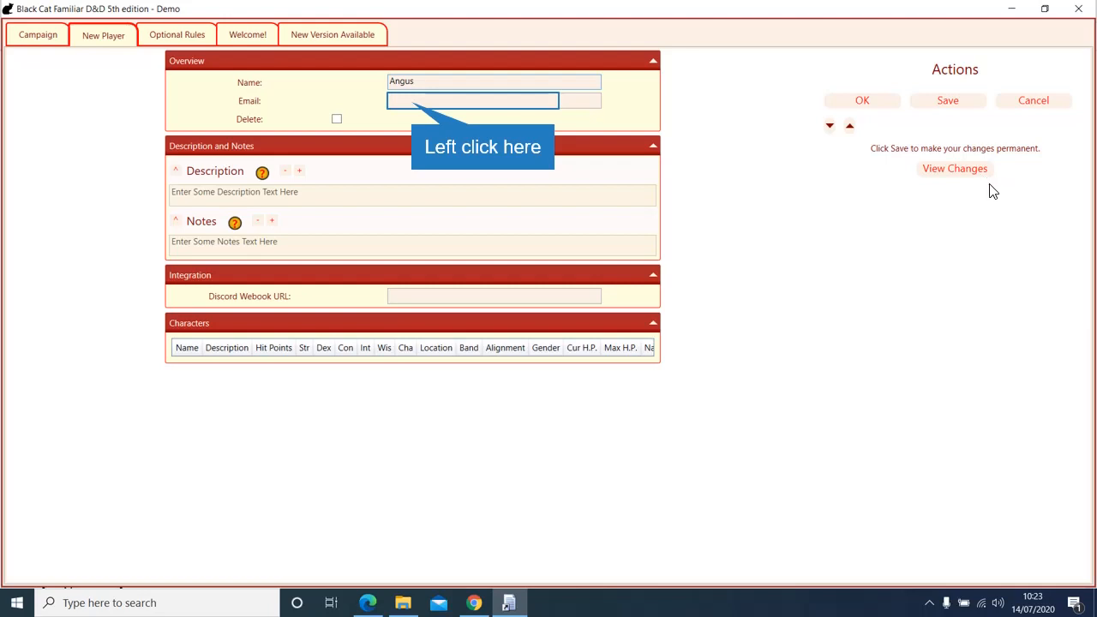
Step: Leave e-mail and Discord webhook blank, put a phone number in Notes, and save
left_click(414, 100)
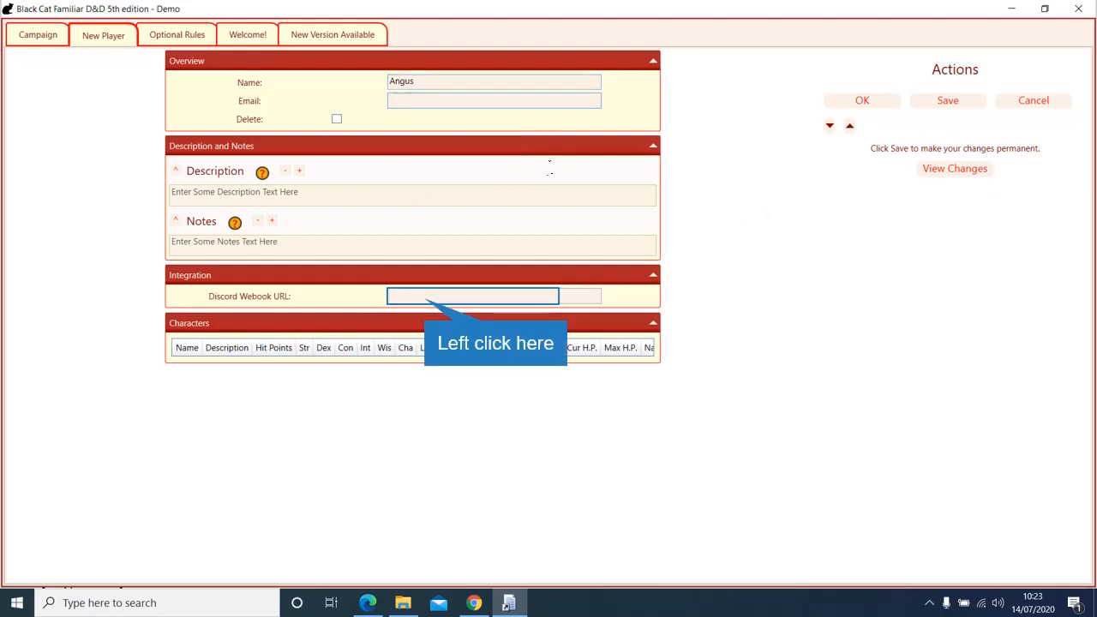
left_click(426, 294)
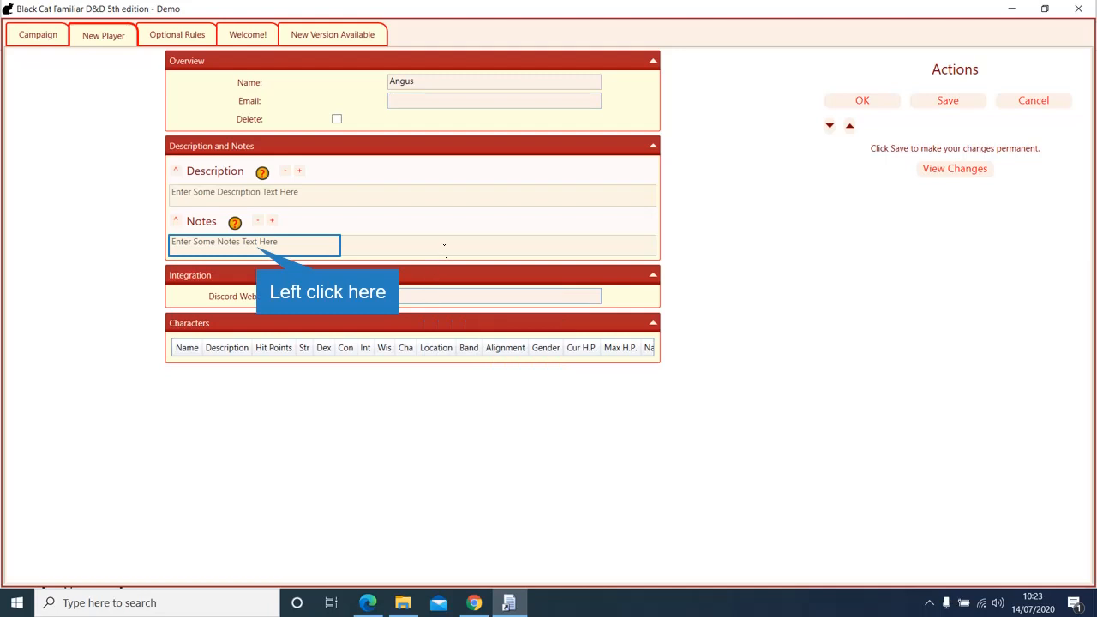
left_click(259, 245)
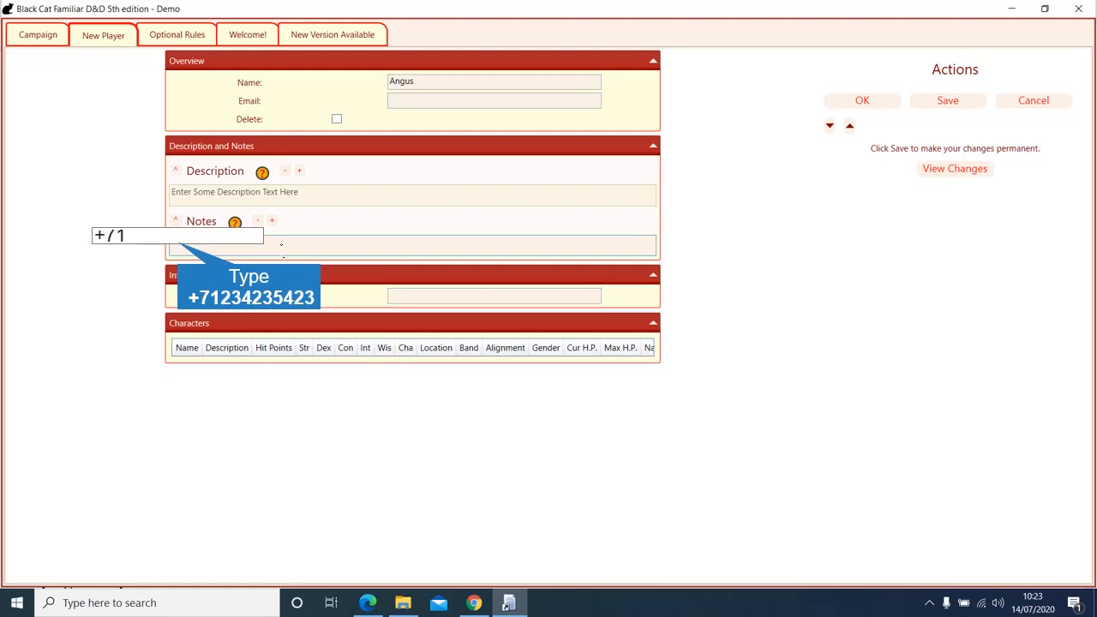
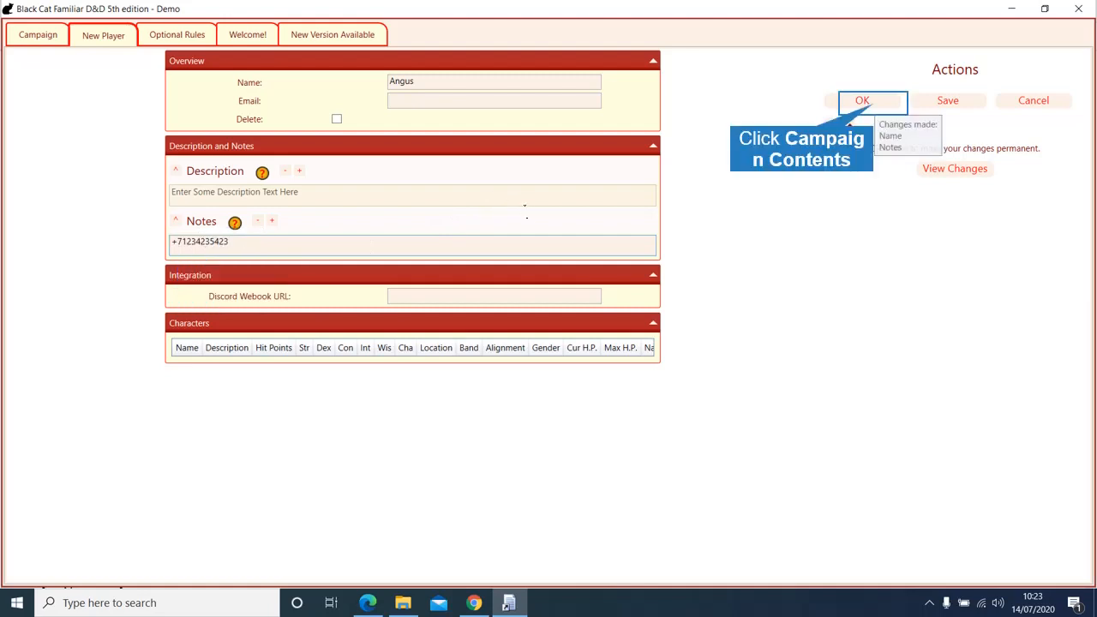
left_click(874, 106)
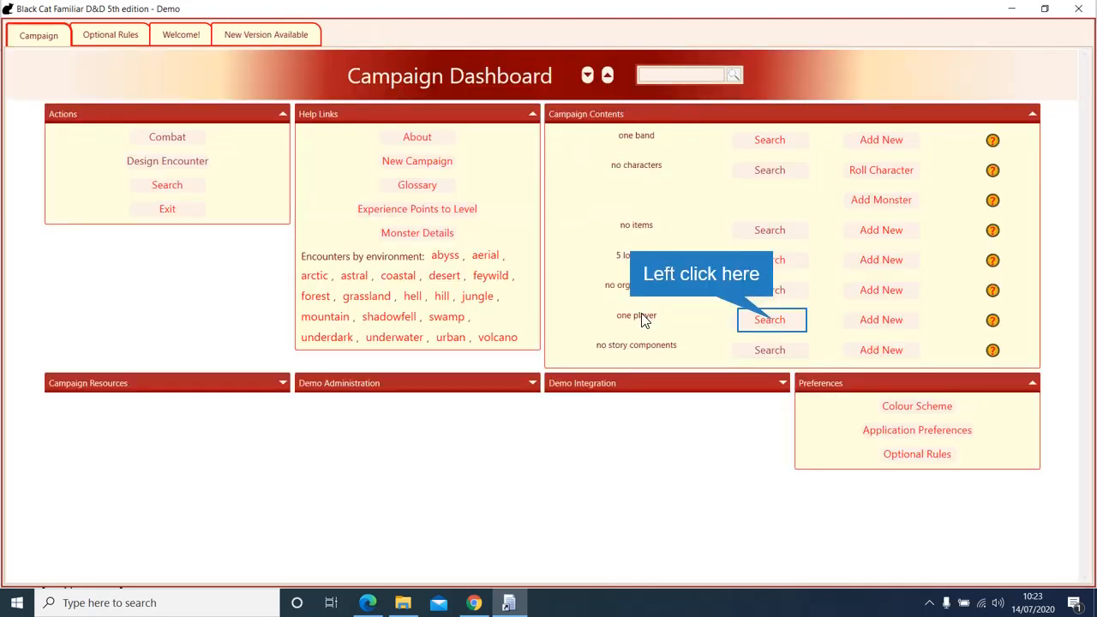
left_click(770, 326)
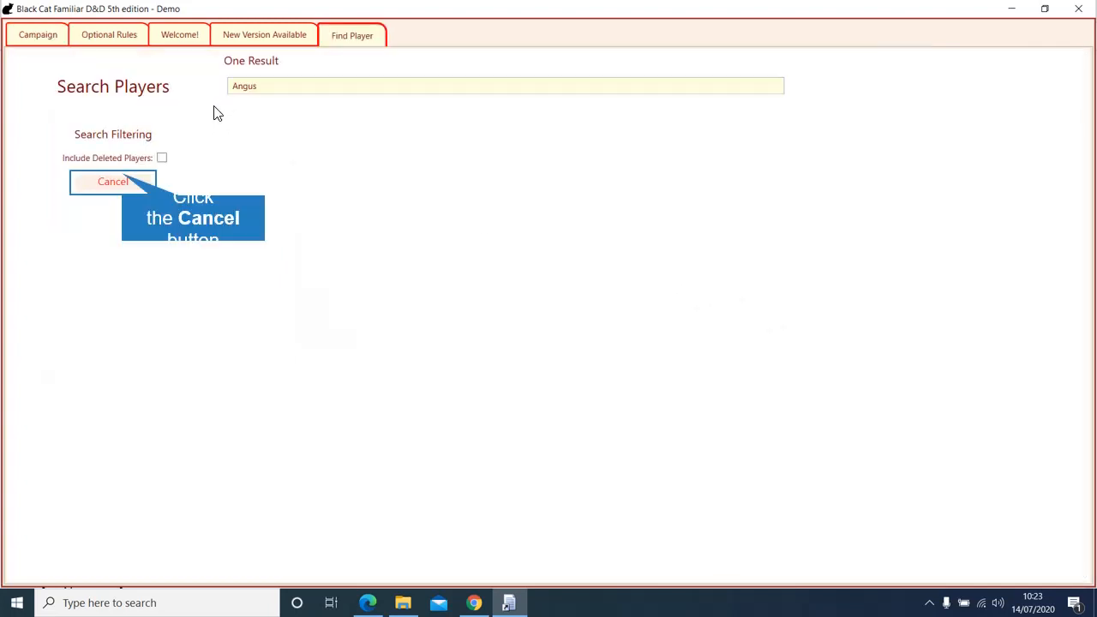
left_click(114, 181)
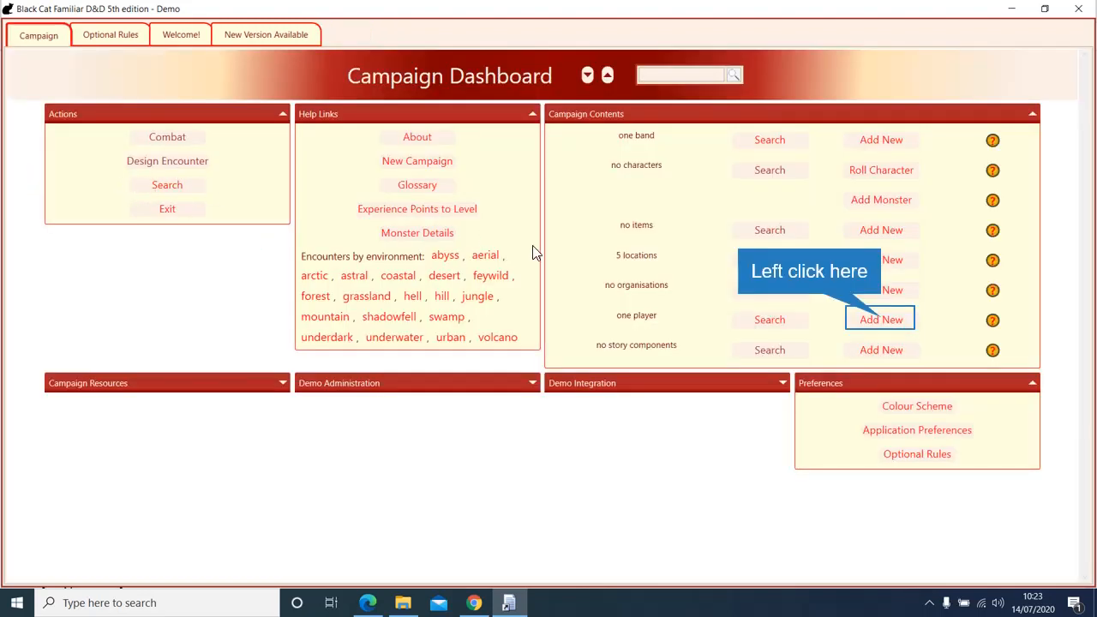
left_click(882, 320)
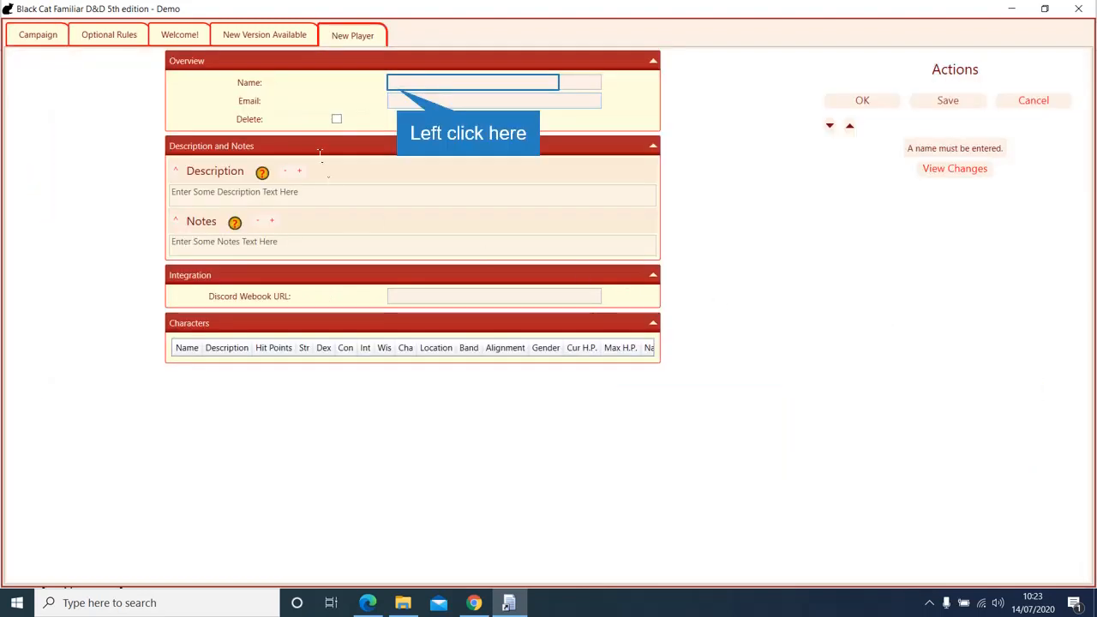
left_click(398, 97)
type("A")
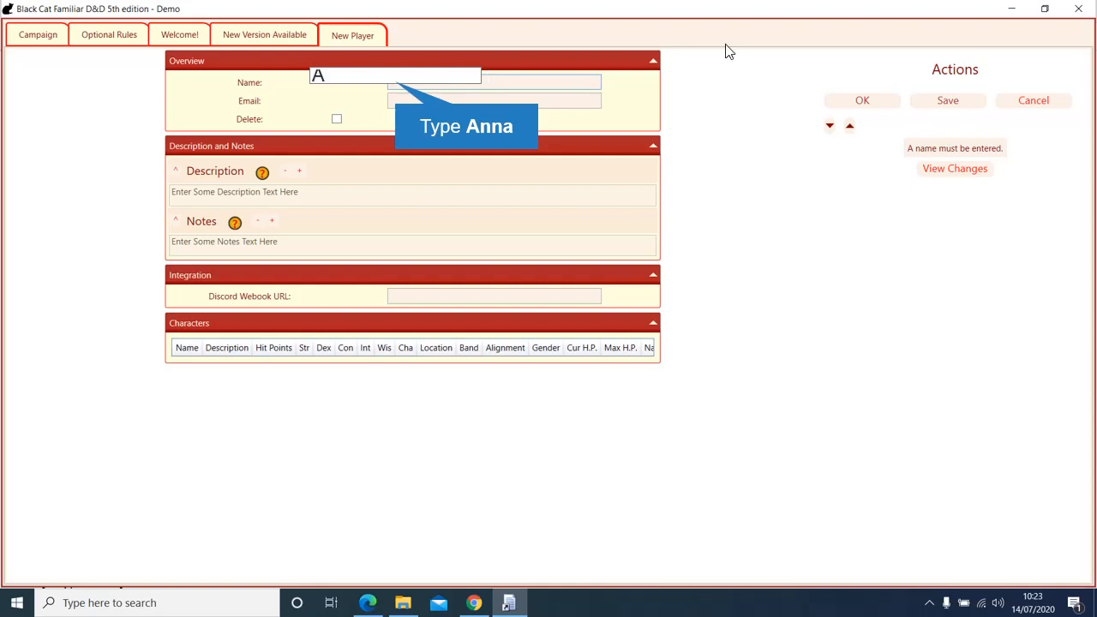
type("nna")
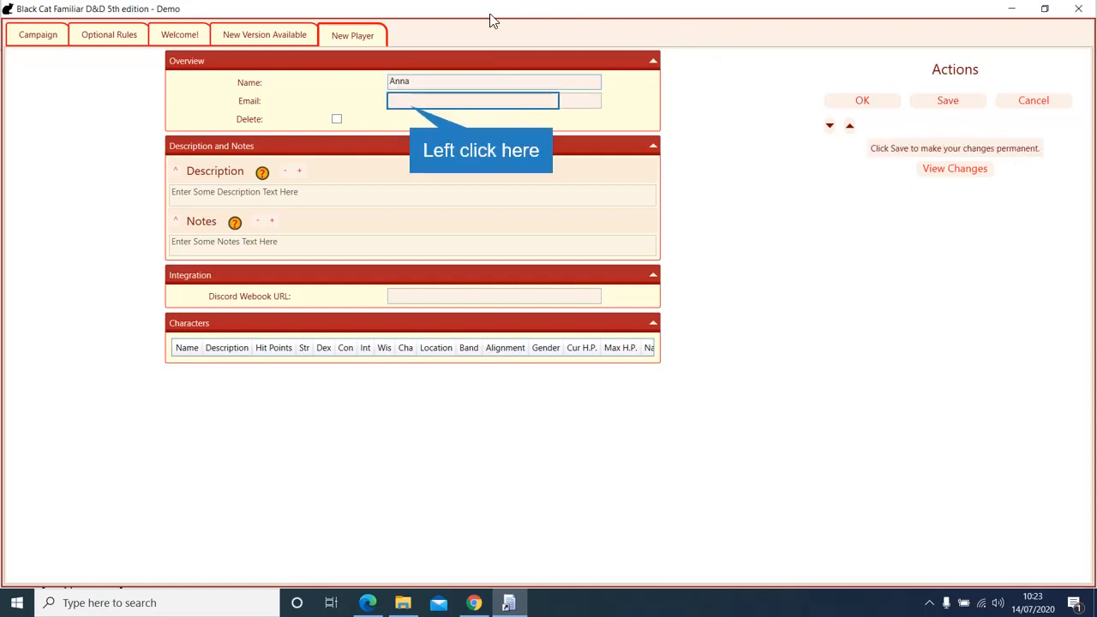
left_click(407, 108)
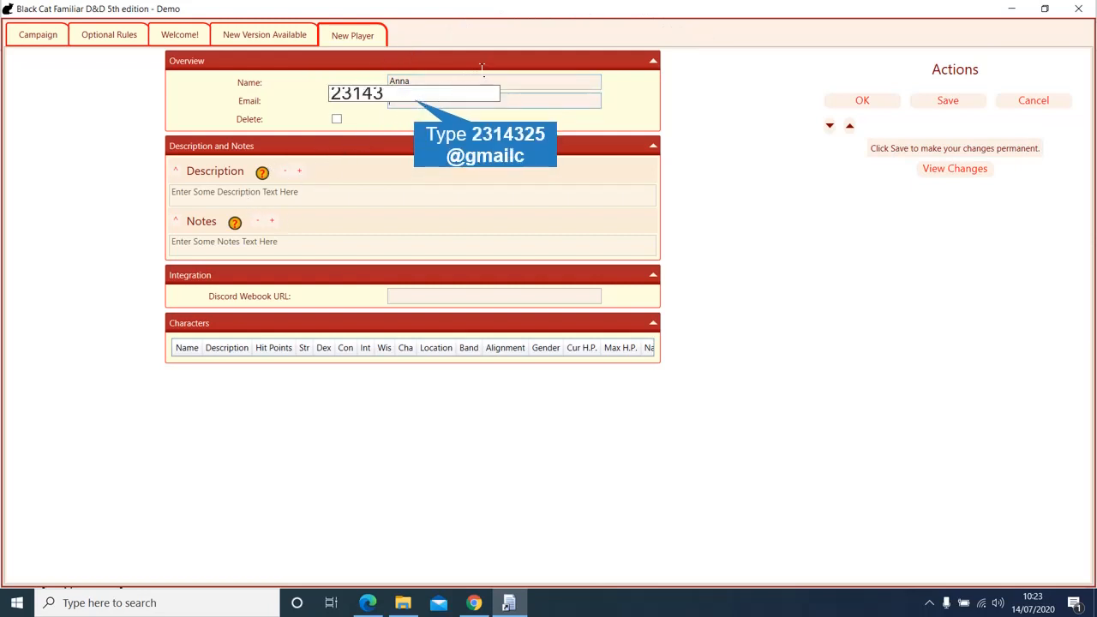
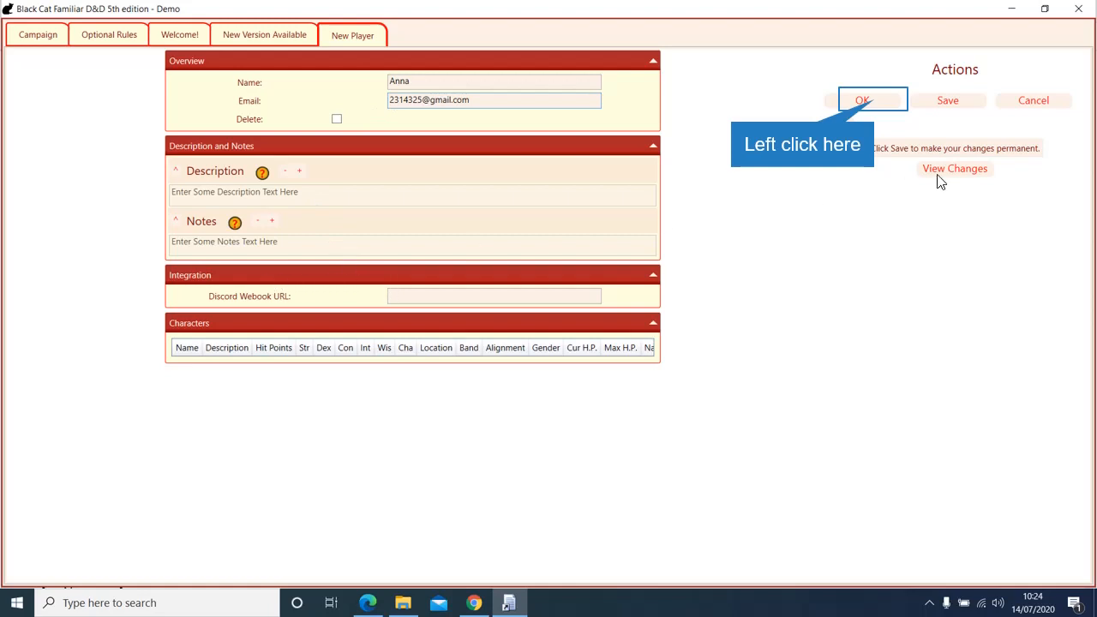
left_click(865, 101)
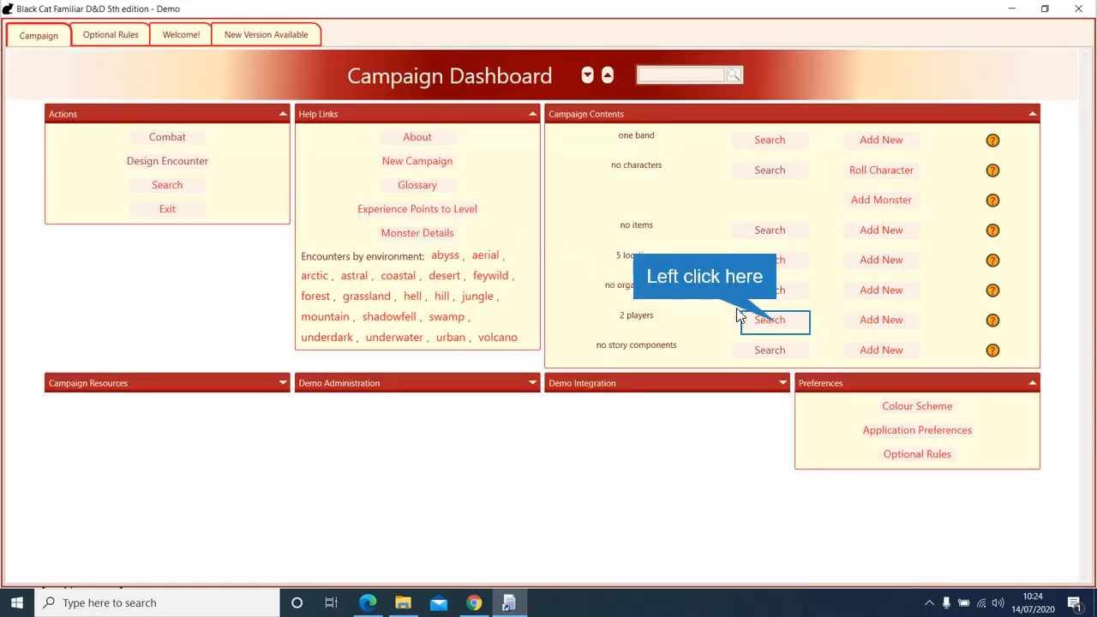
left_click(775, 318)
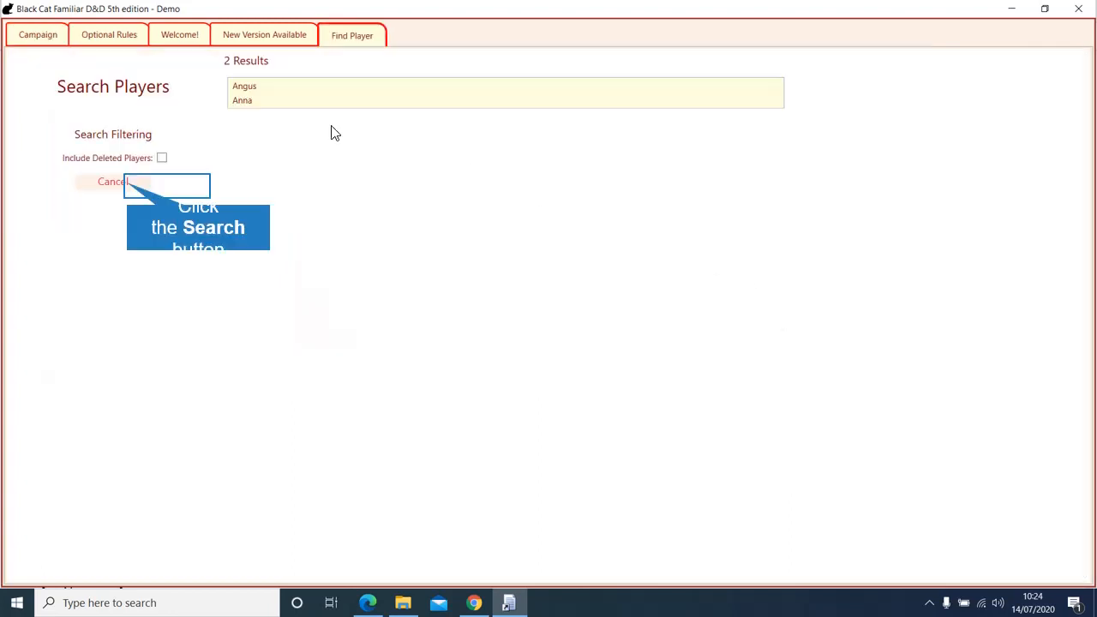
left_click(130, 186)
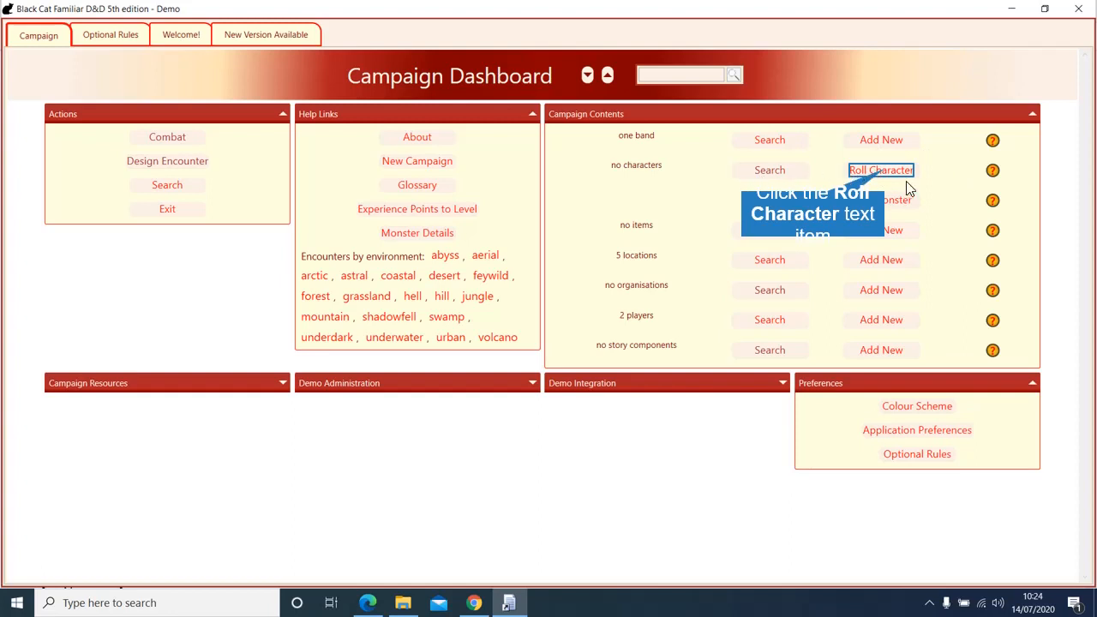
left_click(887, 171)
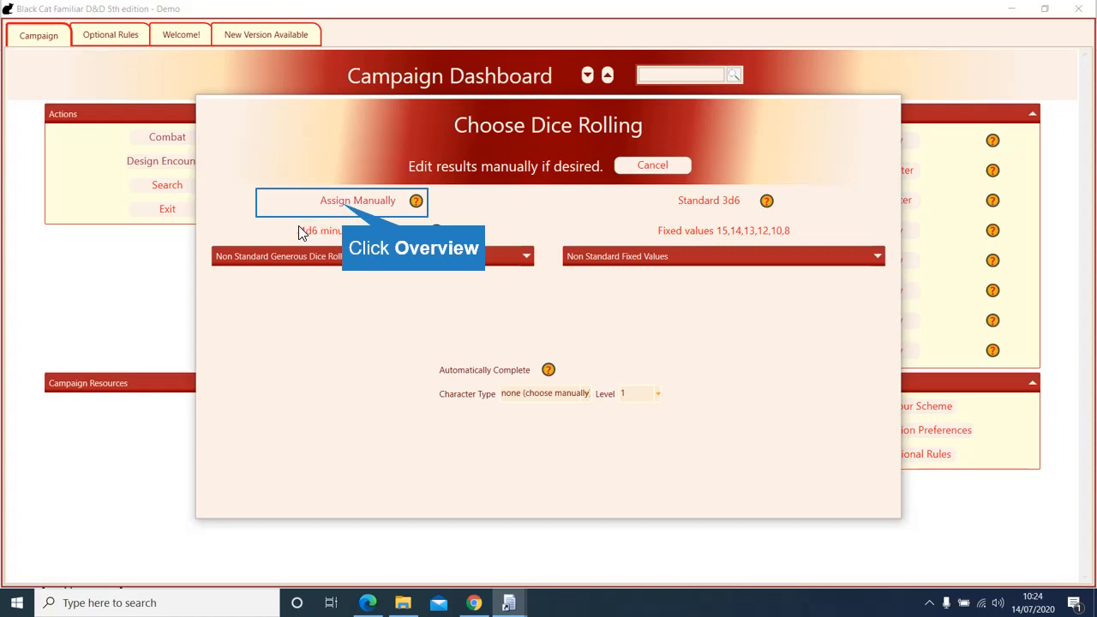
left_click(342, 203)
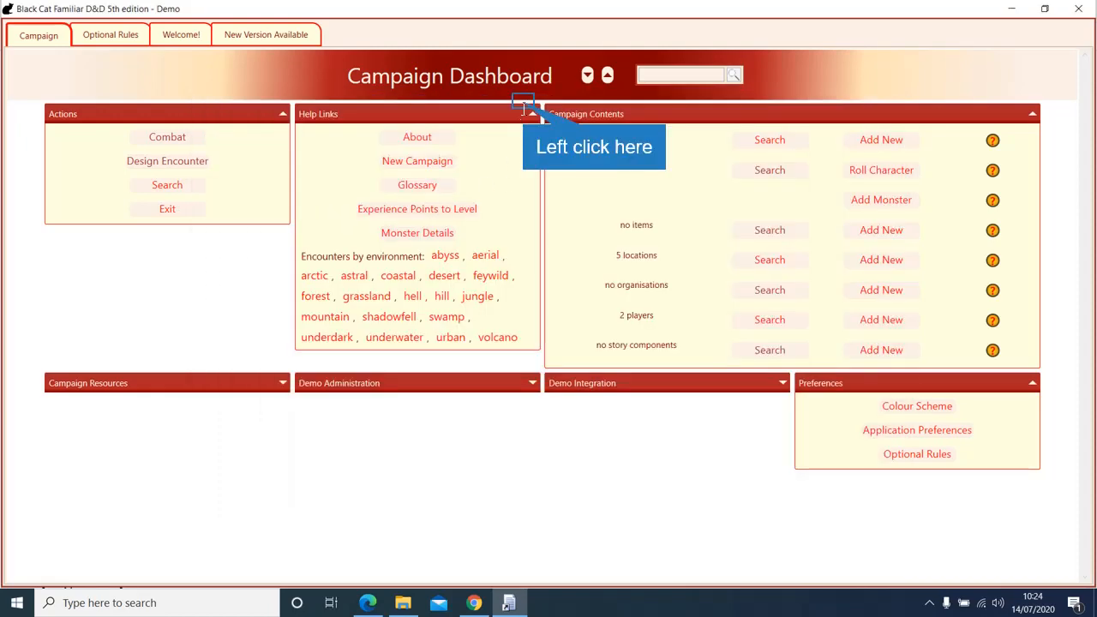
left_click(523, 102)
left_click(524, 119)
left_click(524, 138)
left_click(524, 156)
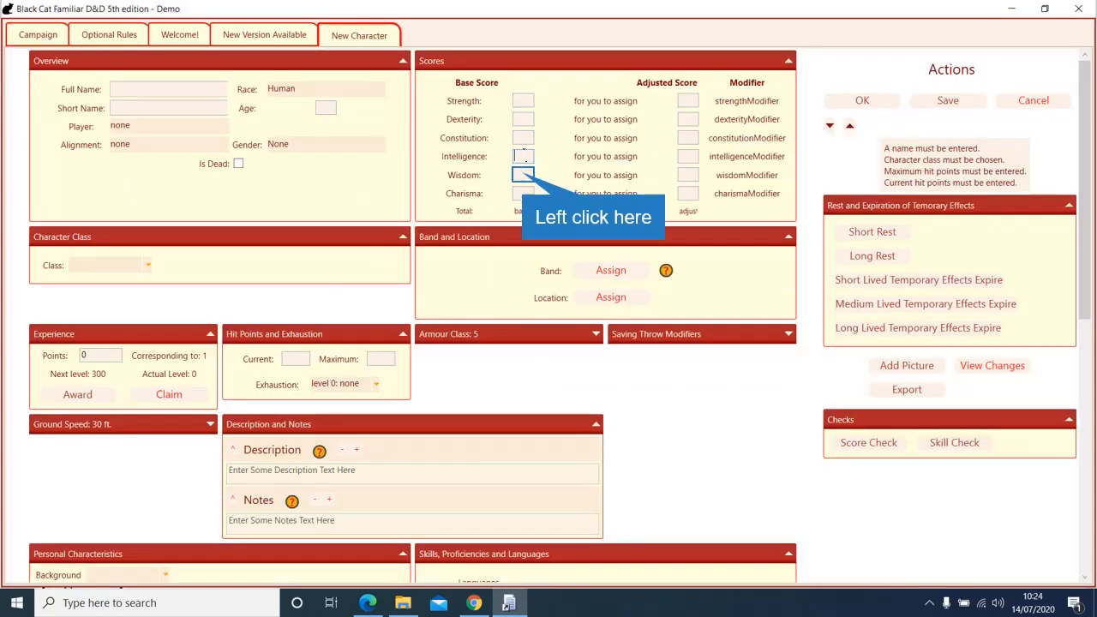
left_click(524, 172)
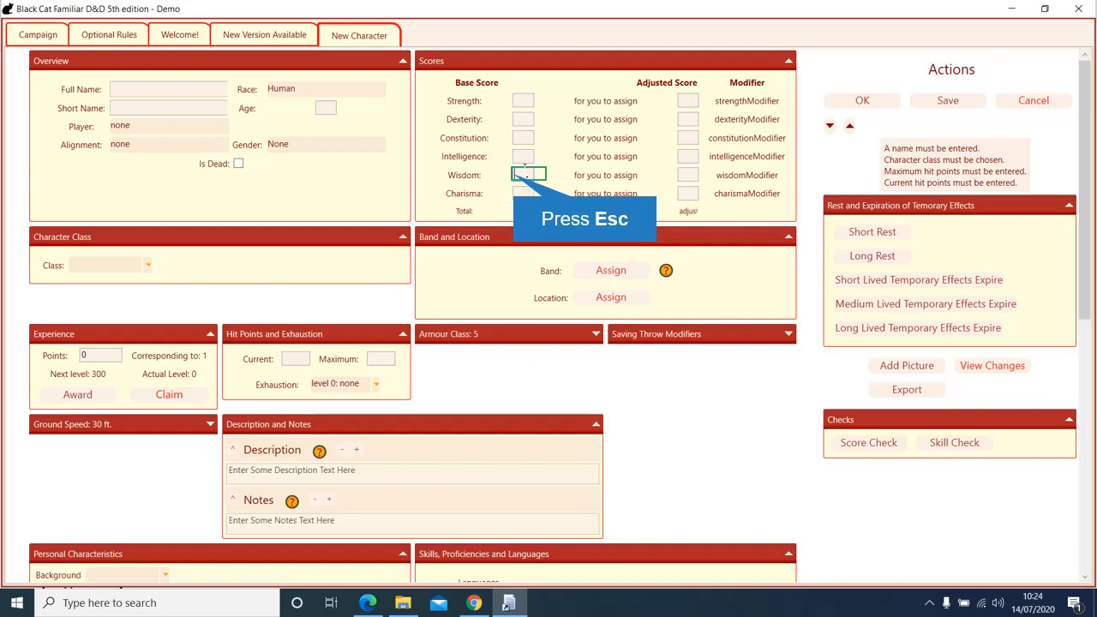
key("Escape")
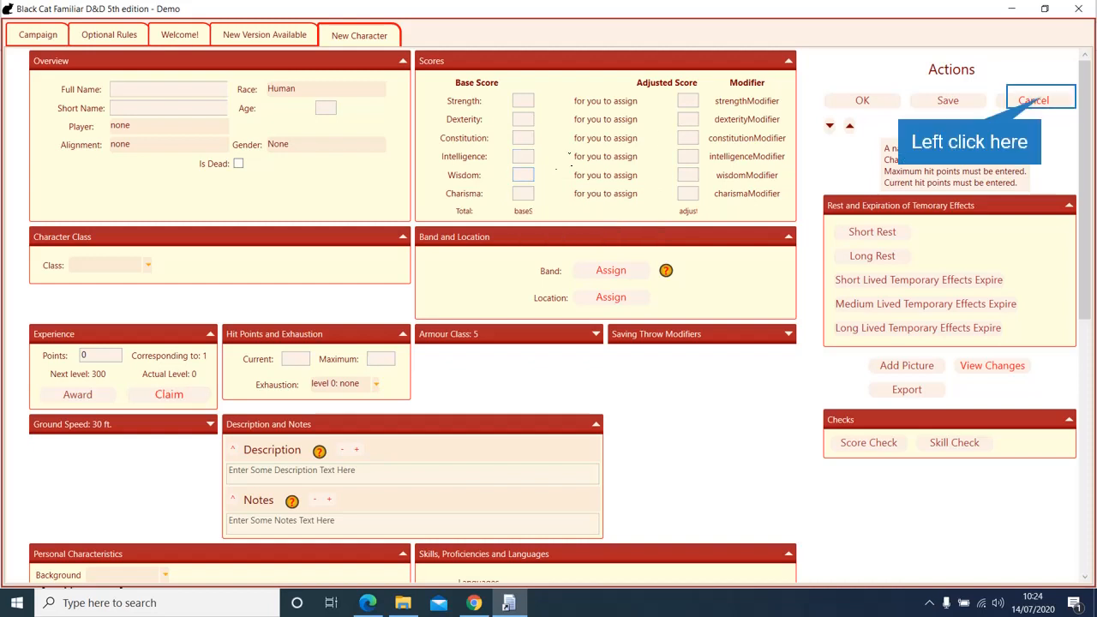
left_click(1039, 101)
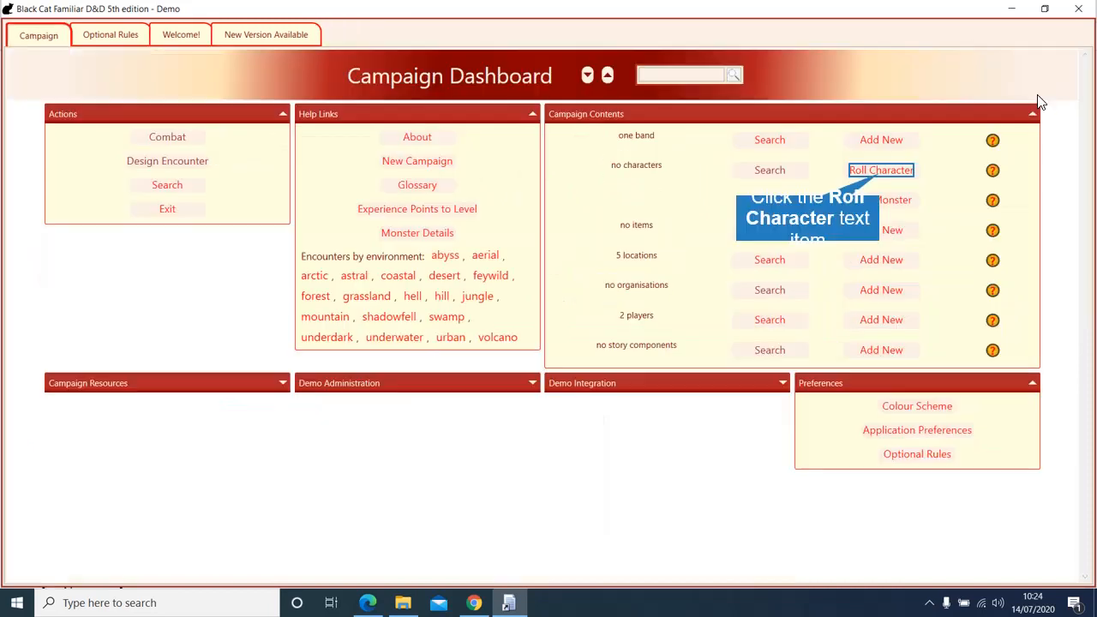
Step: Roll a 4d6-drop-lowest character (15/9/17/15/8/13), assign the first player, and begin typing its name
left_click(881, 172)
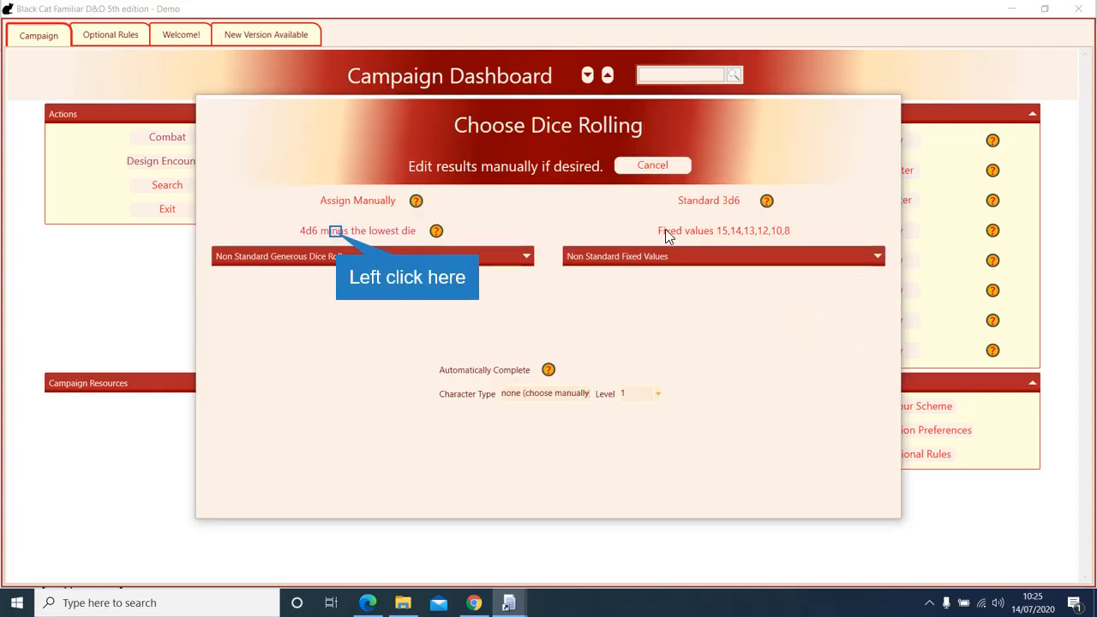
left_click(336, 231)
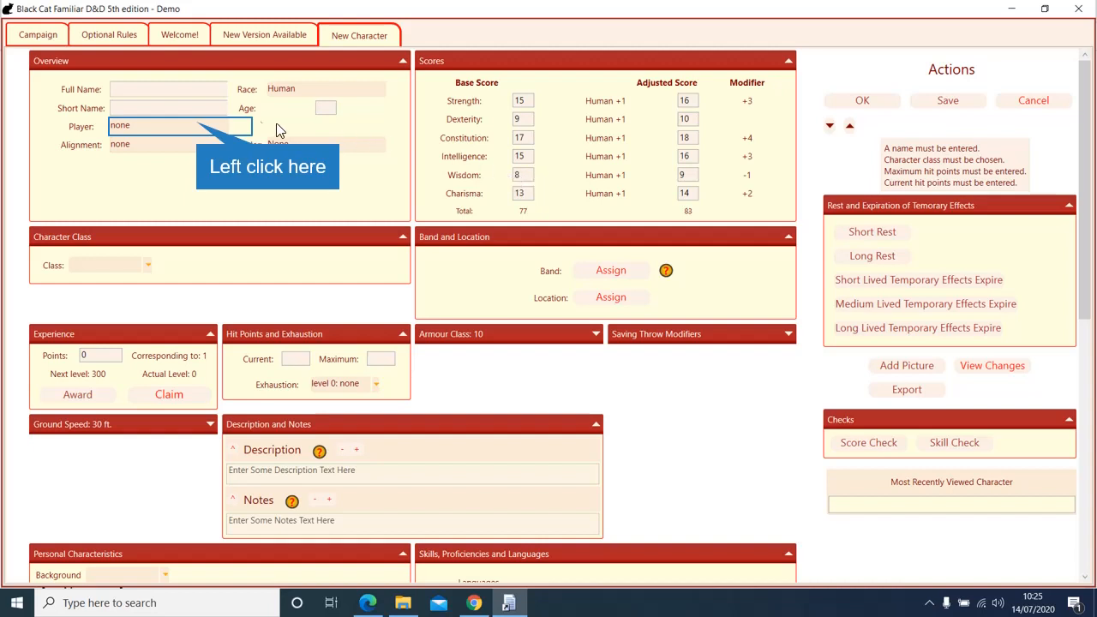
left_click(195, 131)
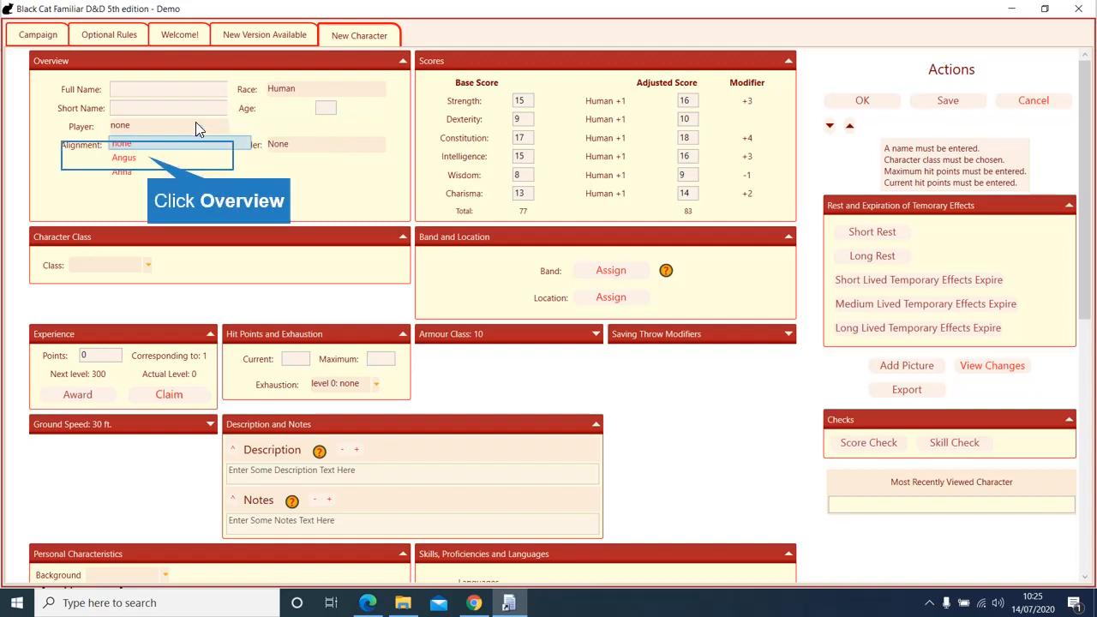
left_click(150, 161)
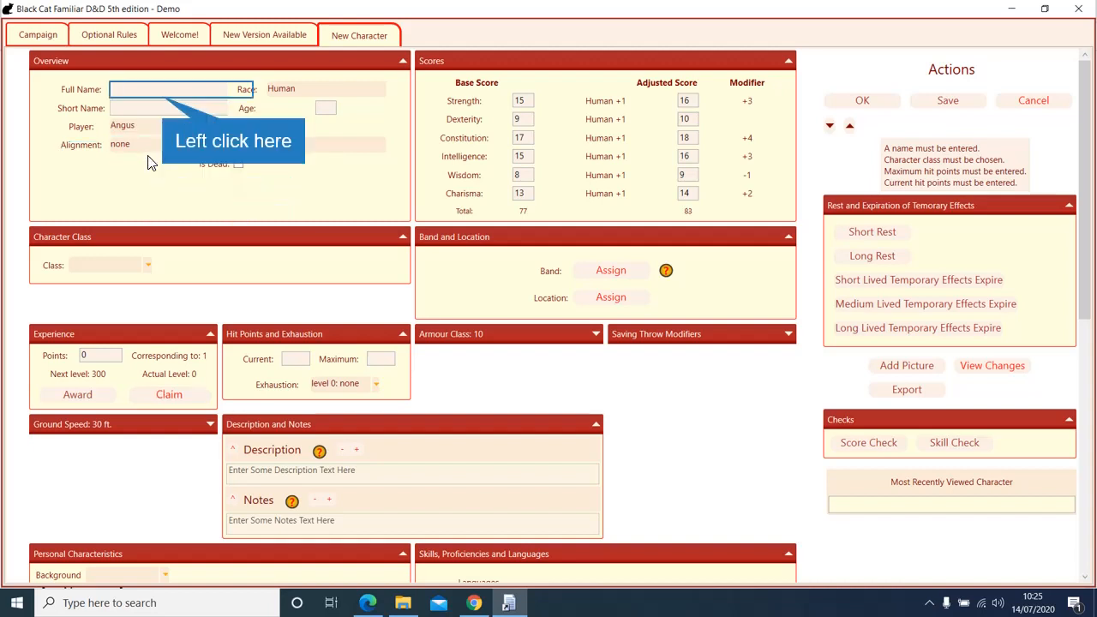
left_click(165, 102)
type("Fre")
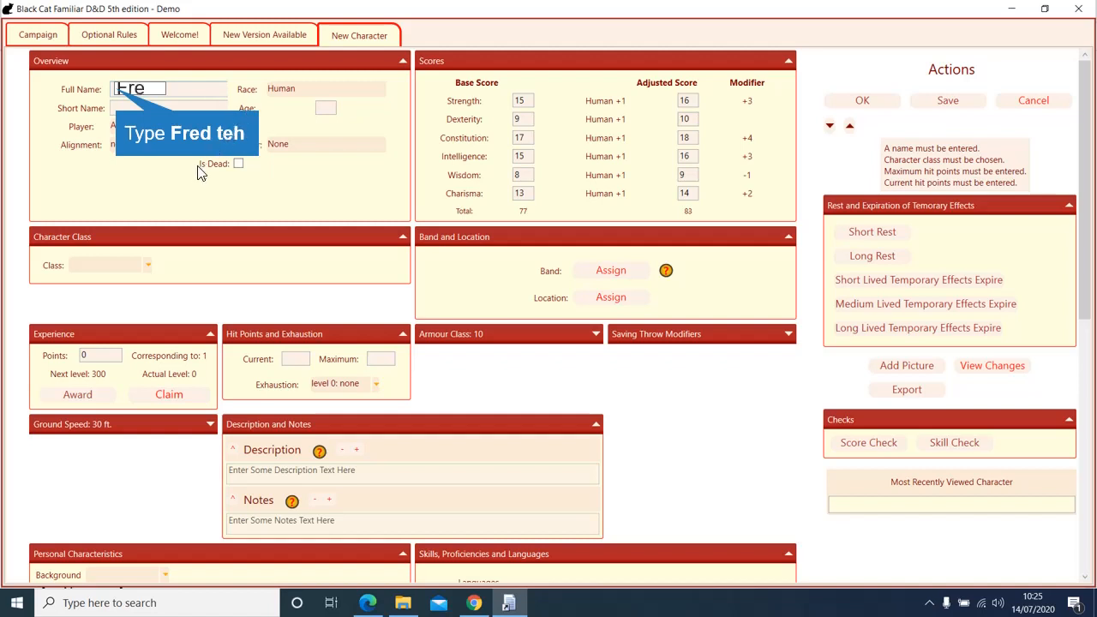
type("d t")
type("eh")
Step: Correct the name to 'Fred the Fighter' and rearrange base scores to 17/15/15/8/13/9
key("BackSpace")
key("BackSpace")
type("h")
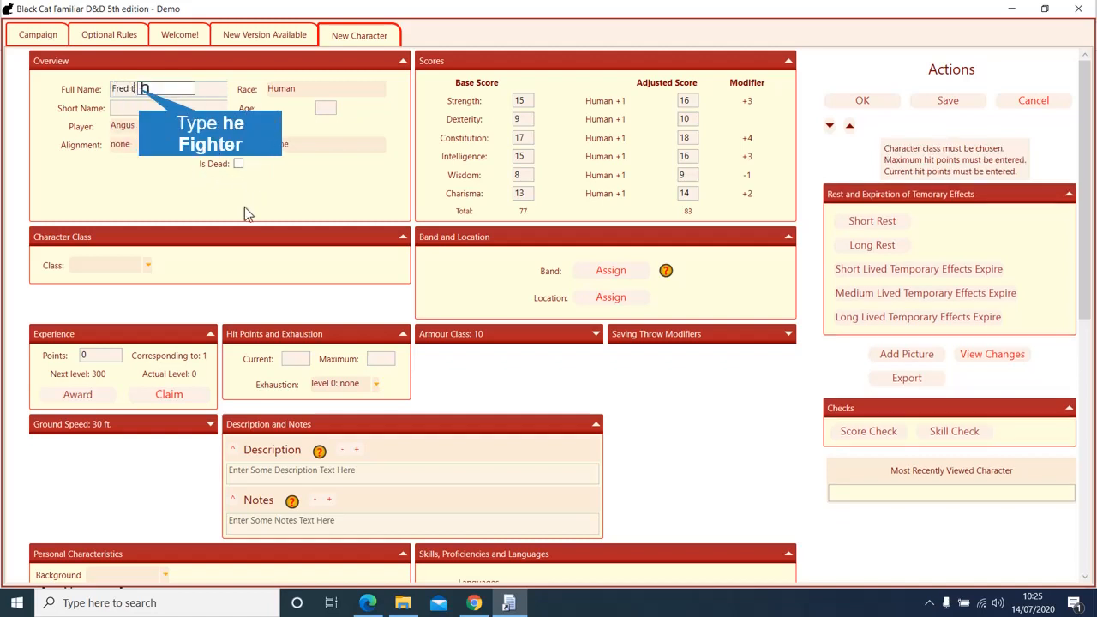
type("e Fighter")
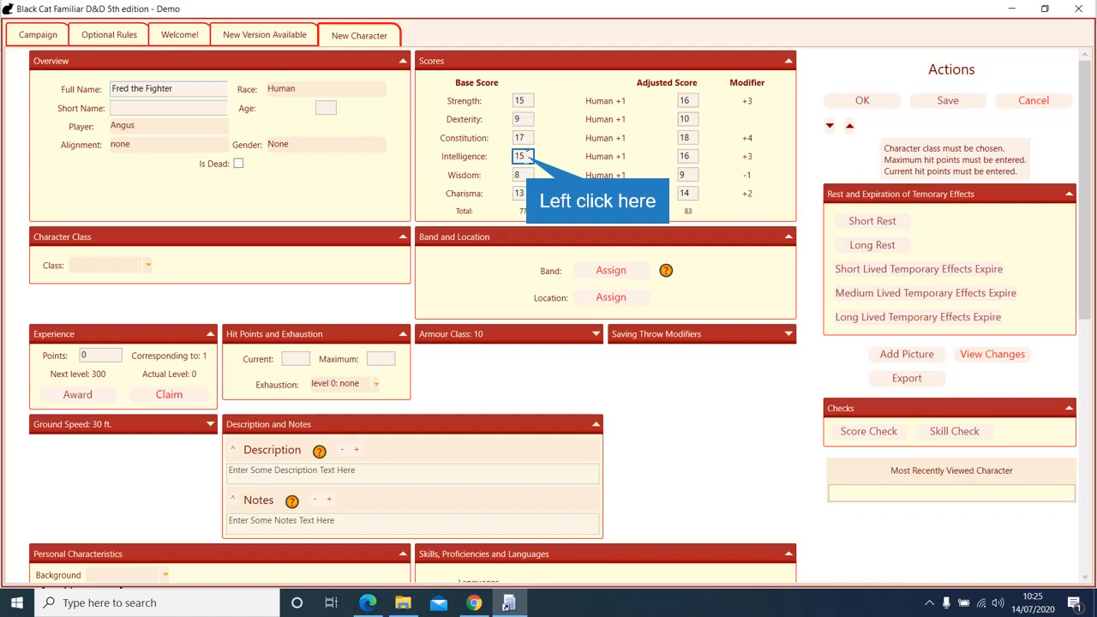
left_click(525, 157)
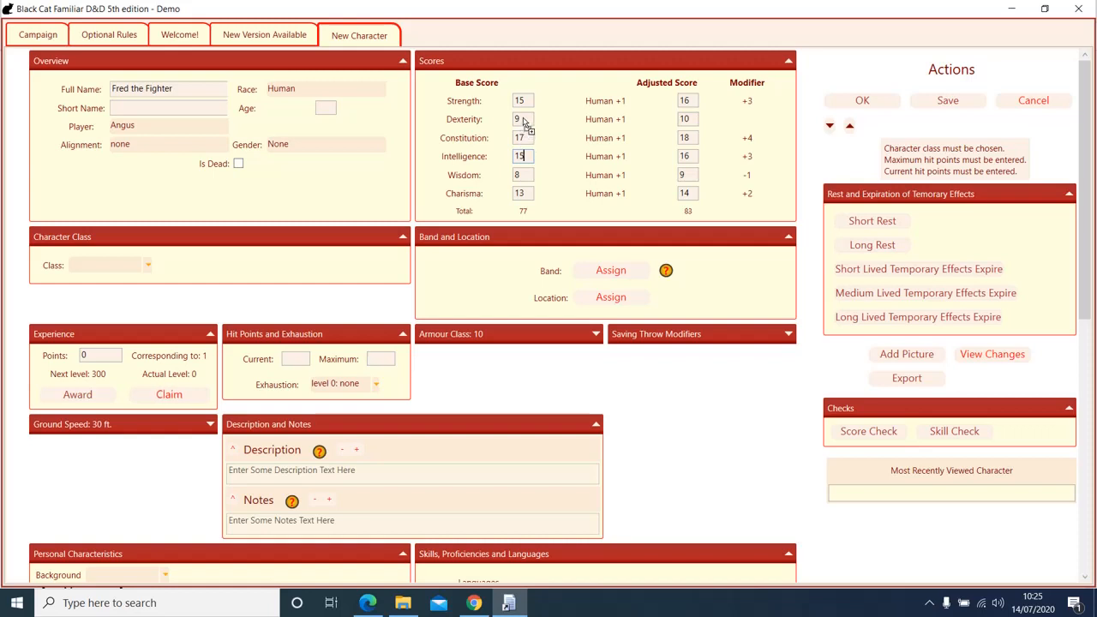
left_click_drag(524, 123, 522, 120)
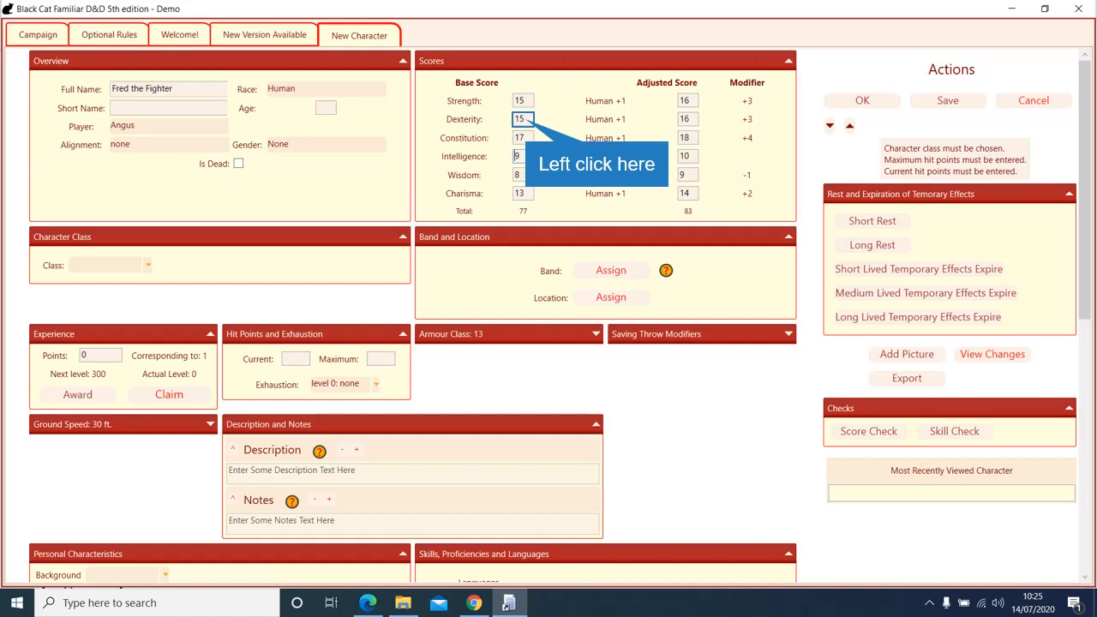
left_click(524, 120)
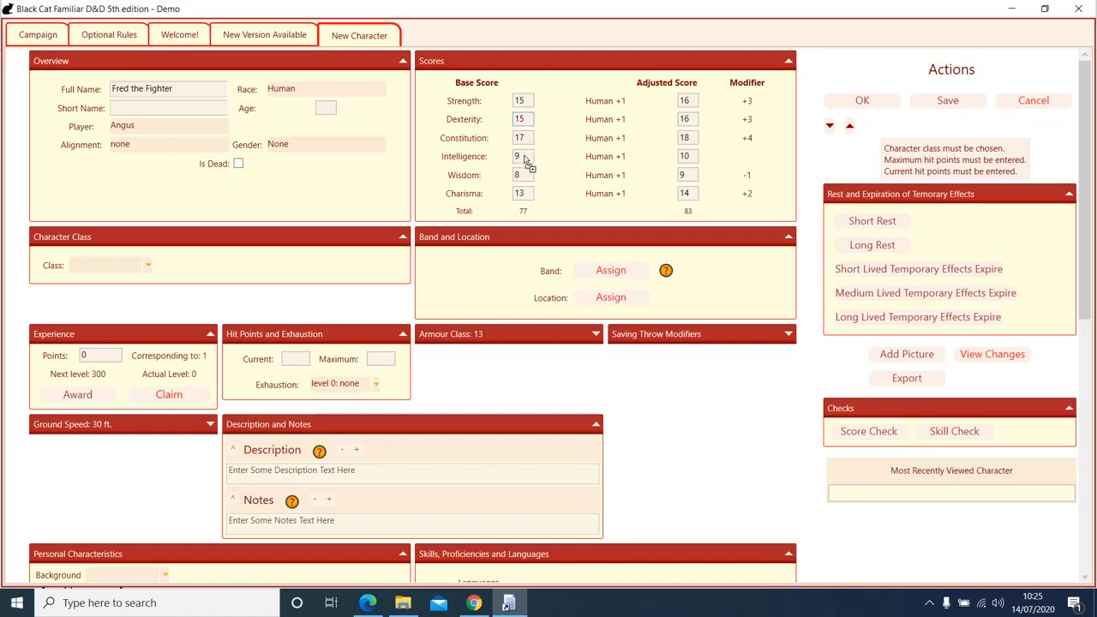
left_click(525, 156)
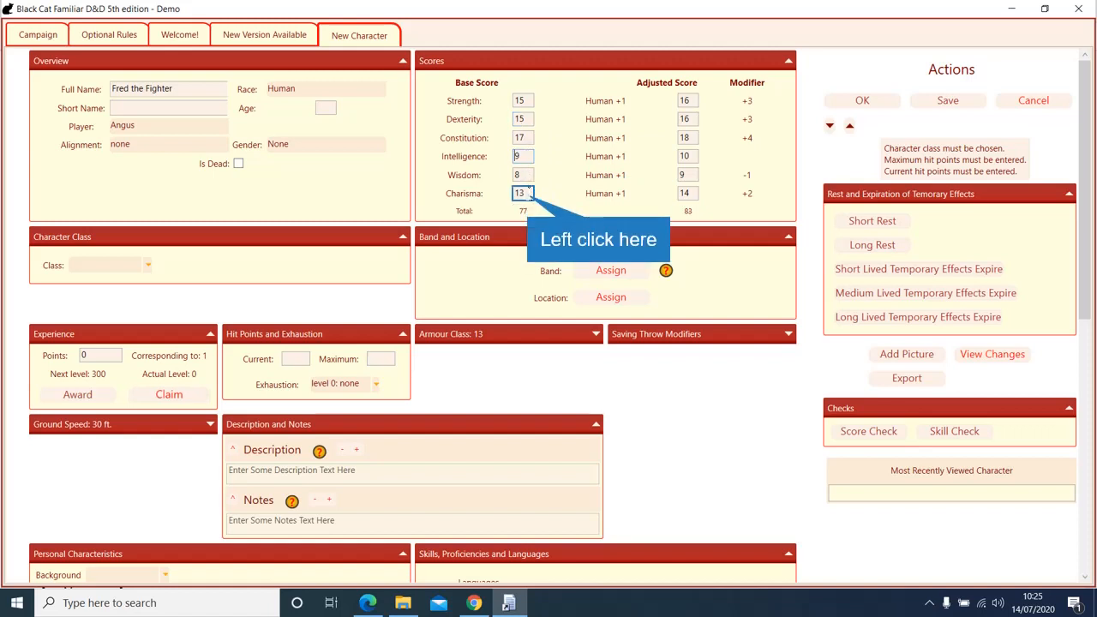
mouse_move(531, 196)
left_mouse_down()
mouse_move(532, 176)
mouse_move(532, 202)
mouse_move(526, 190)
left_mouse_up()
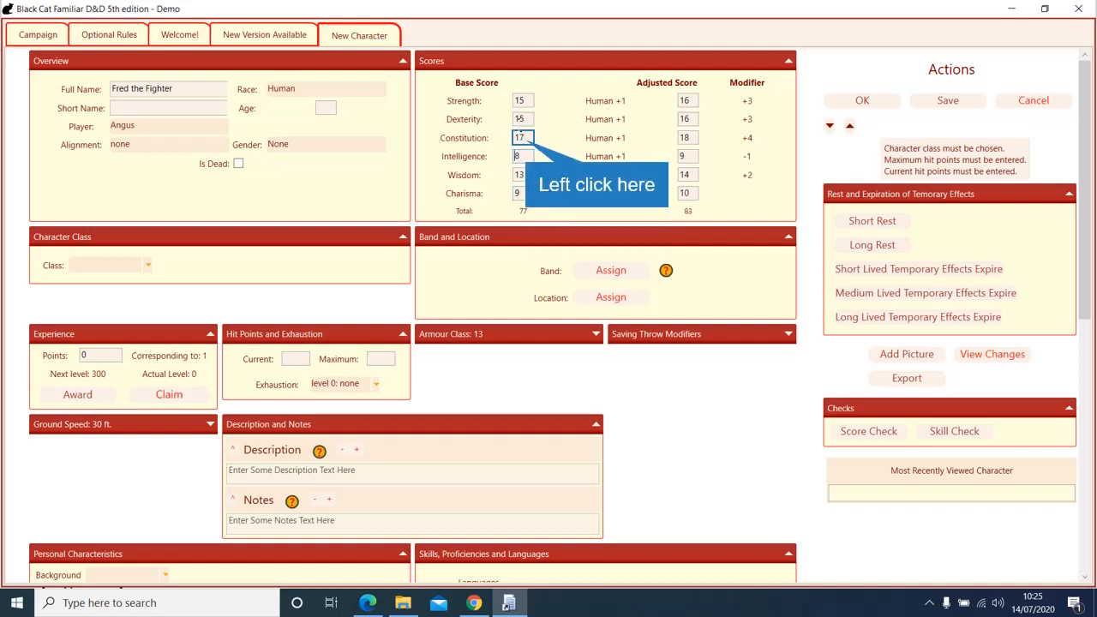
left_click(529, 139)
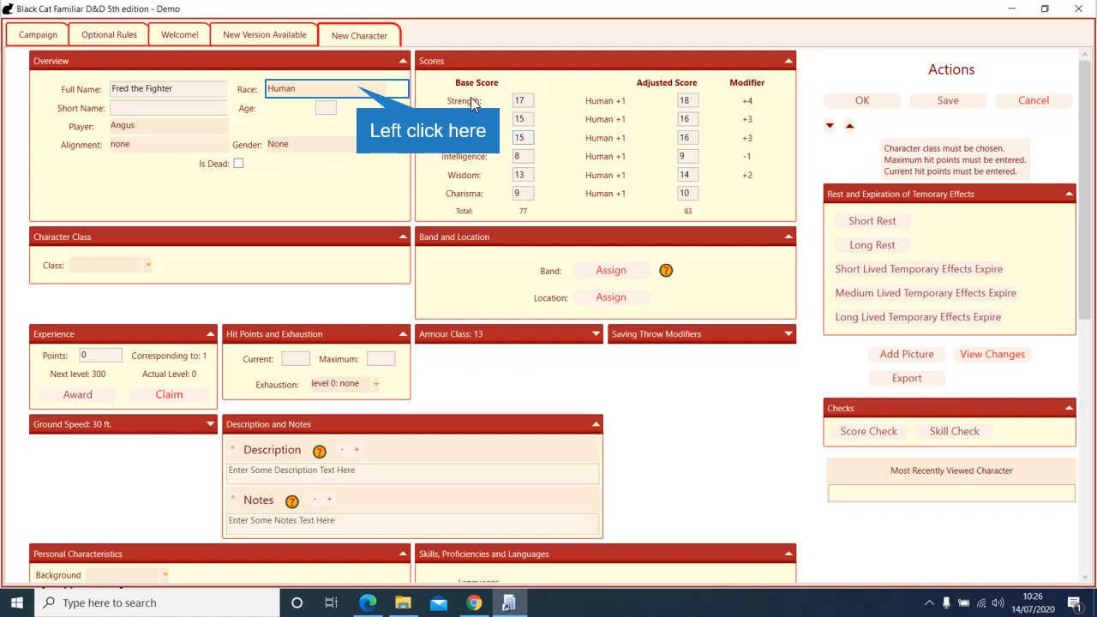
Step: Change the race from Human to Hill Dwarf, adjusting scores to 17/15/17/8/14/9
left_click(364, 91)
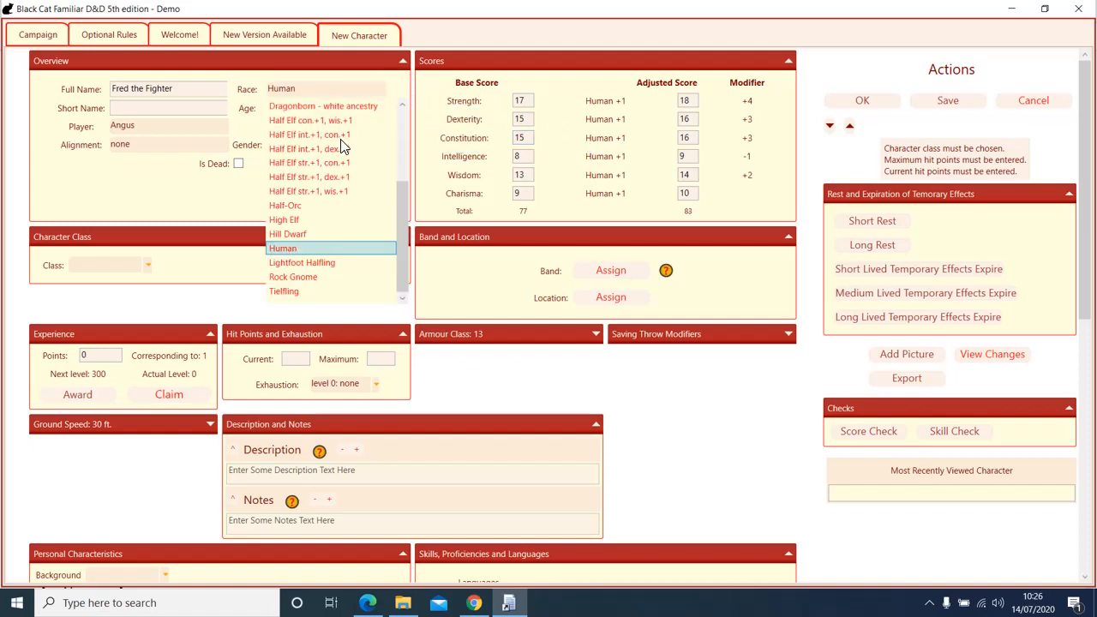
scroll(350, 248, "up", 3)
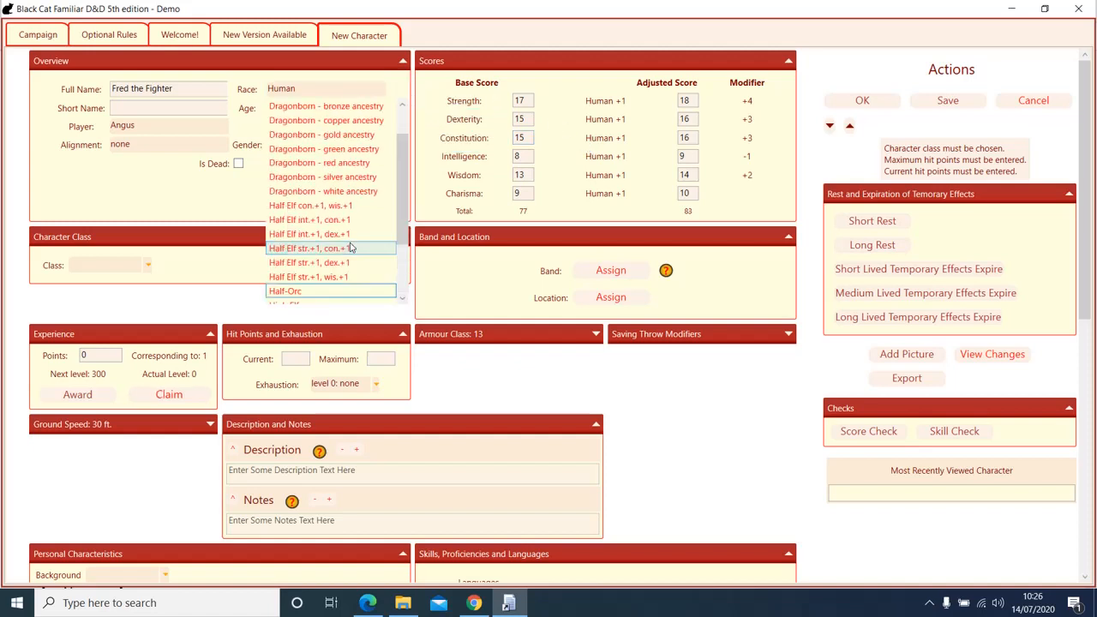
scroll(350, 247, "down", 3)
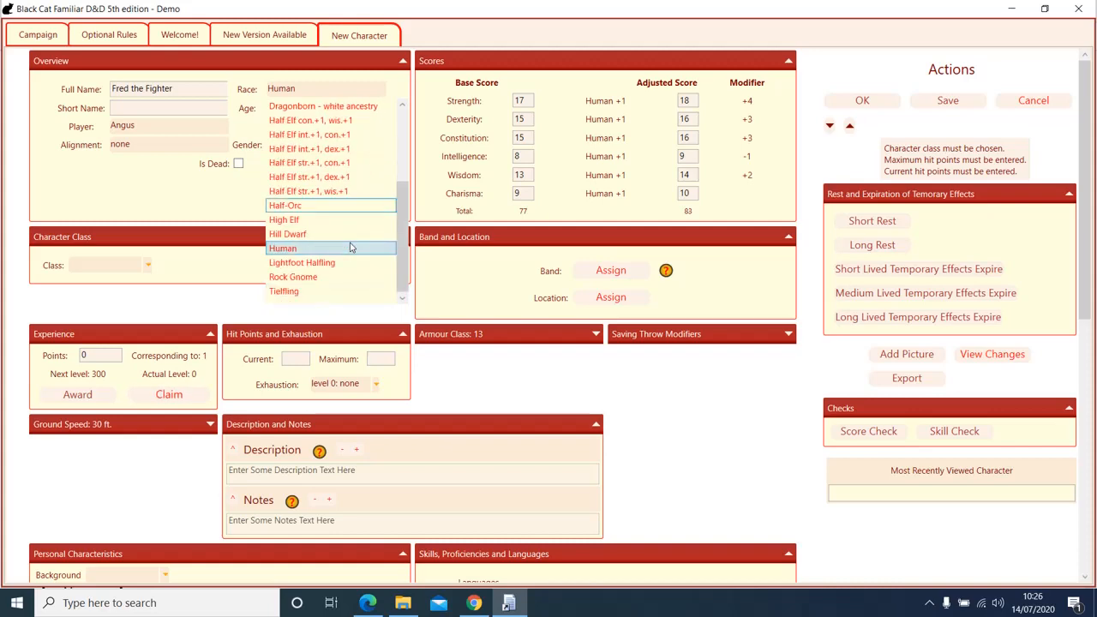
left_click(316, 240)
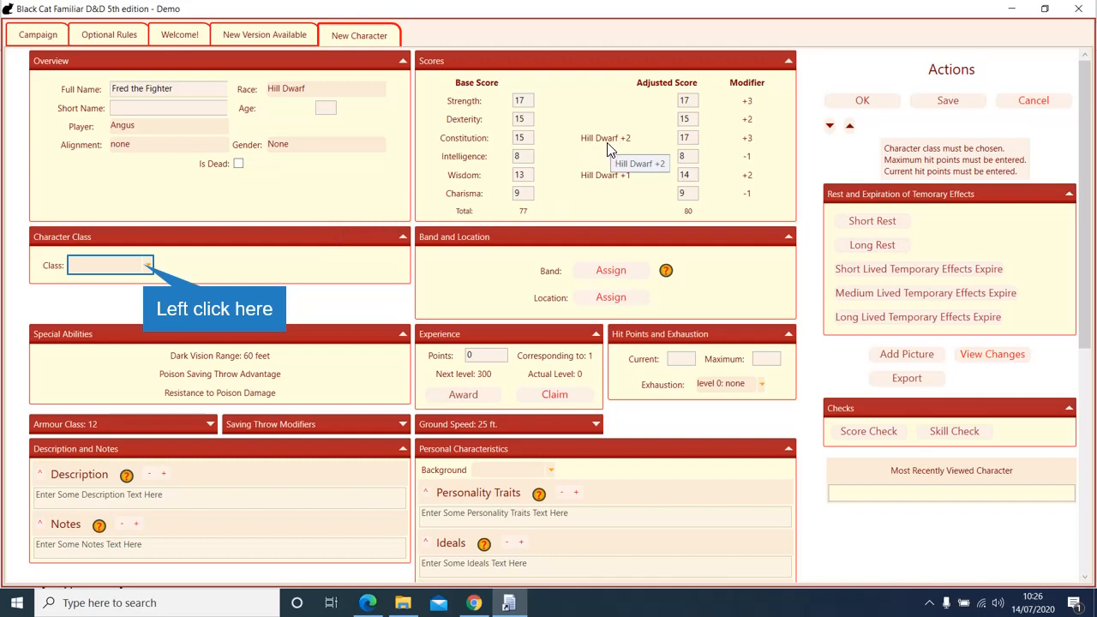
Step: Set the class to Fighter (14 hit points) with the Defence fighting style
left_click(142, 263)
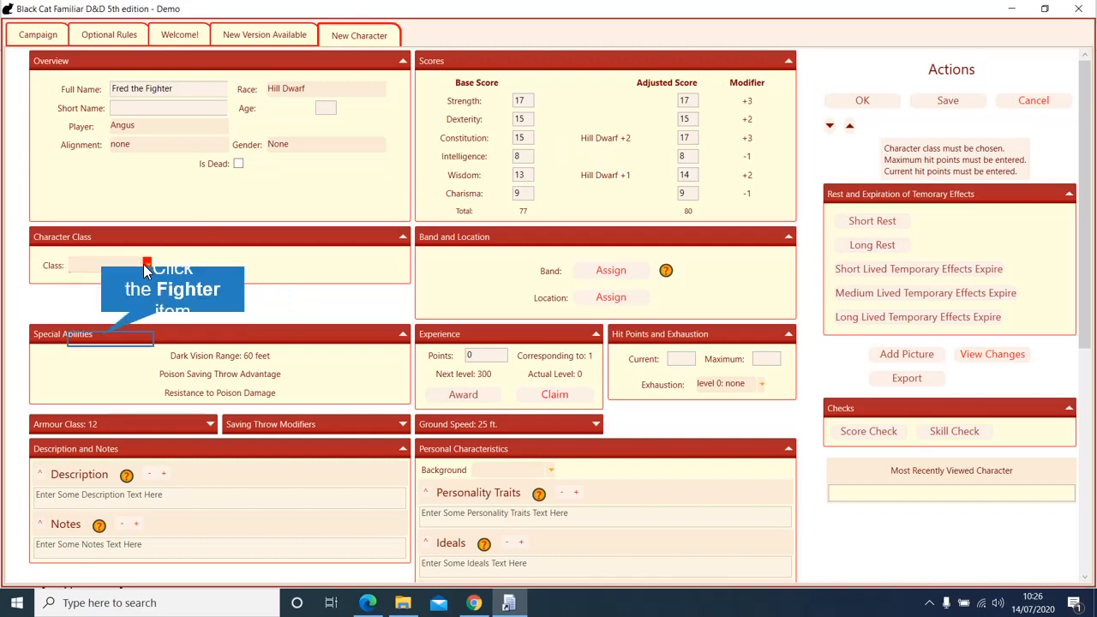
left_click(101, 340)
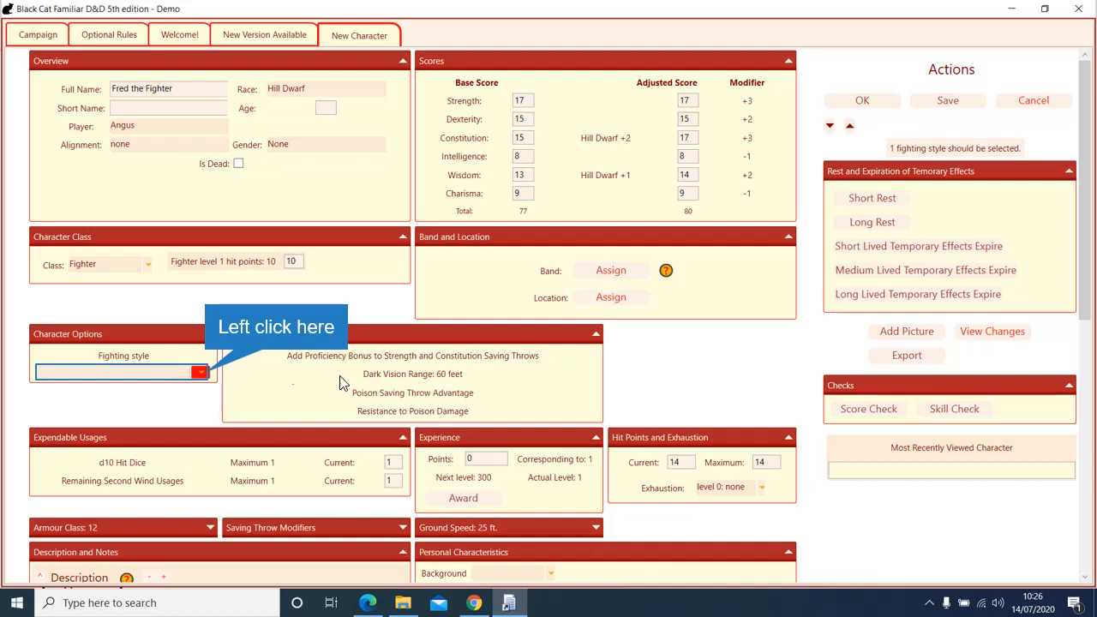
left_click(199, 373)
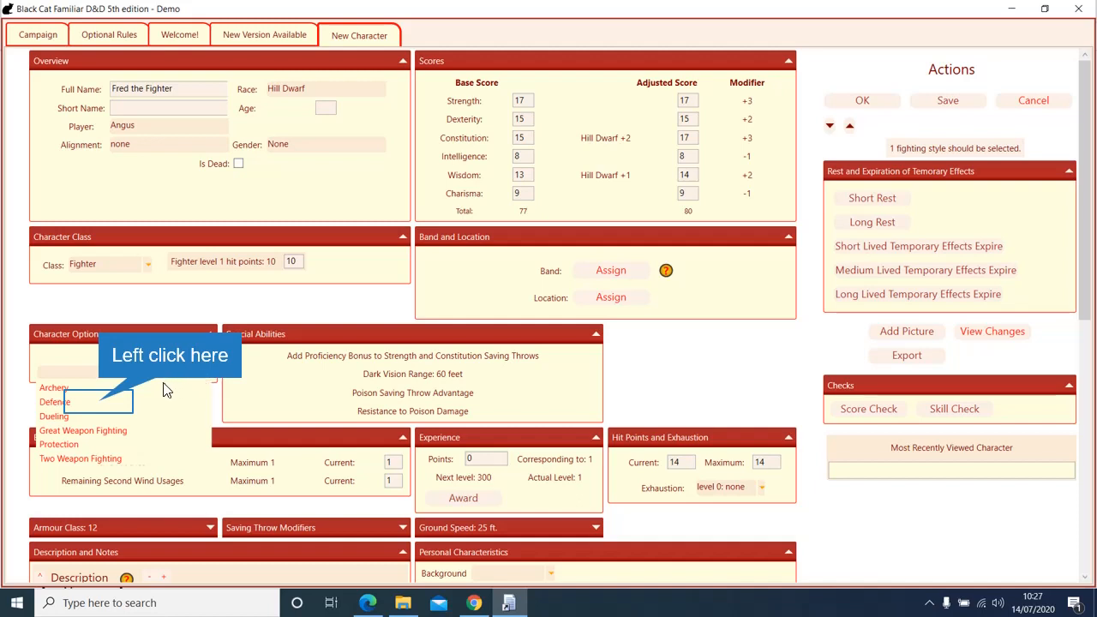
left_click(103, 402)
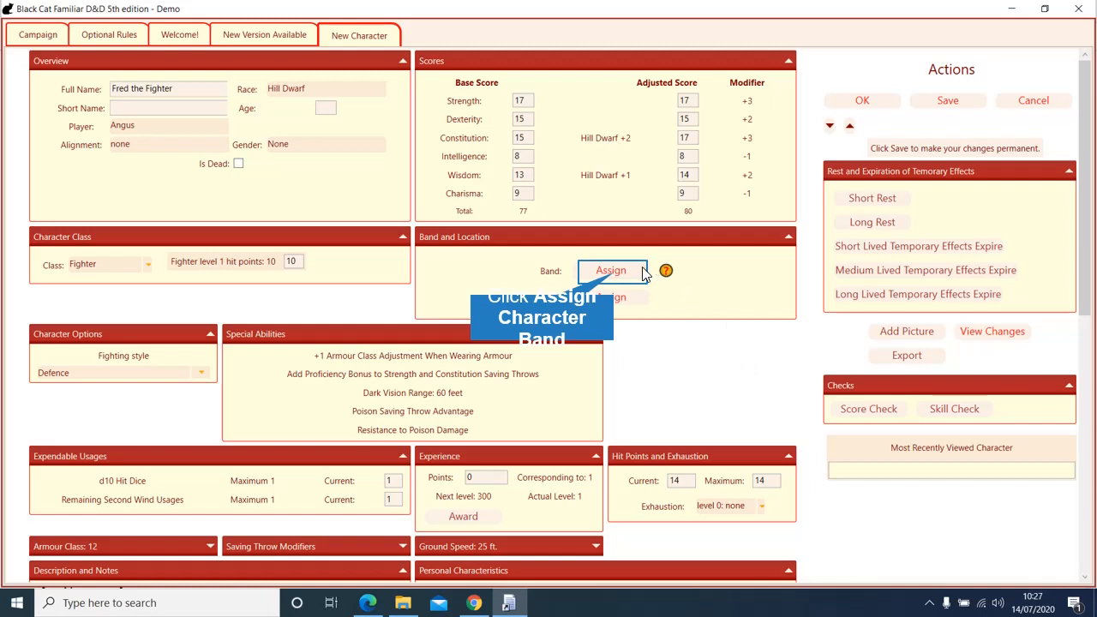
Step: Assign the character to The PC Adventuring Party band and scroll down the character sheet
left_click(611, 272)
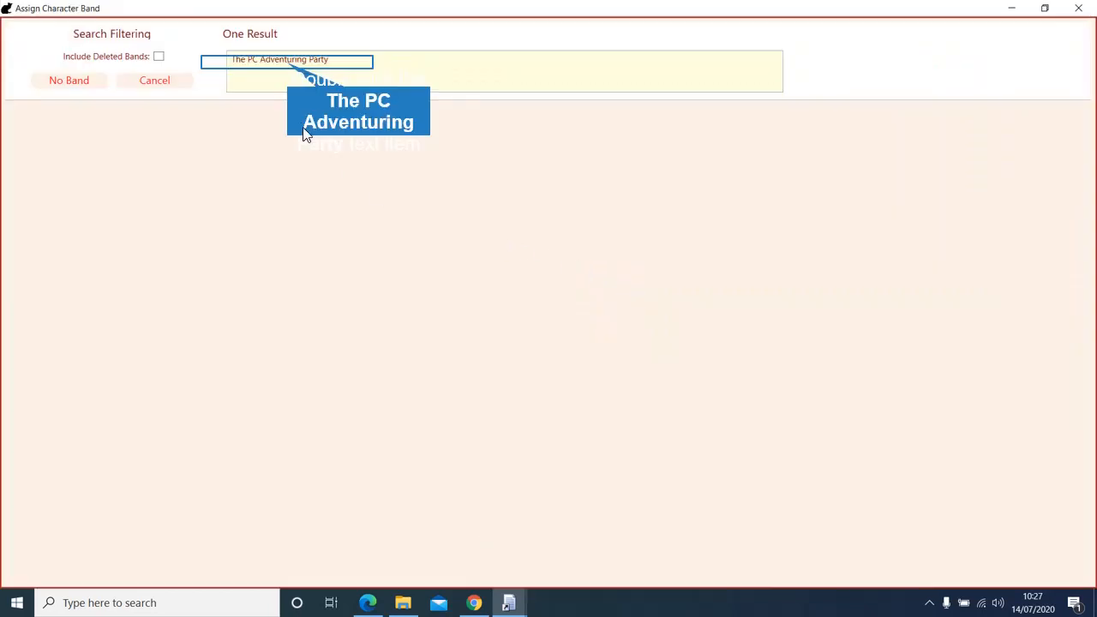
double_click(289, 69)
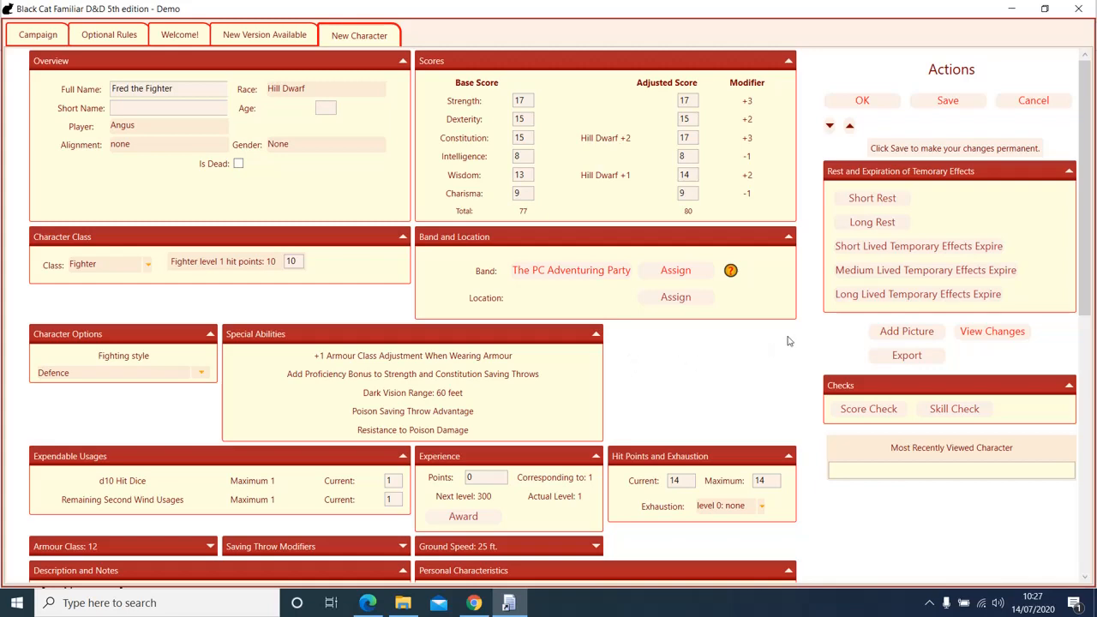
left_click_drag(1089, 291, 1087, 414)
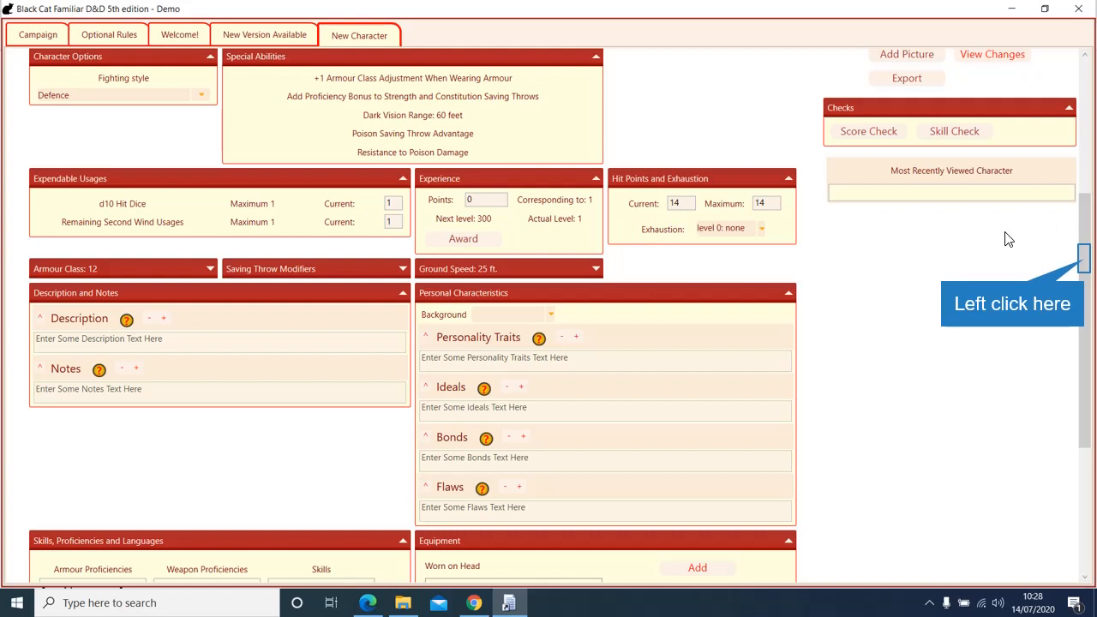
Step: Save the fighter and set his background to soldier
left_click(1086, 266)
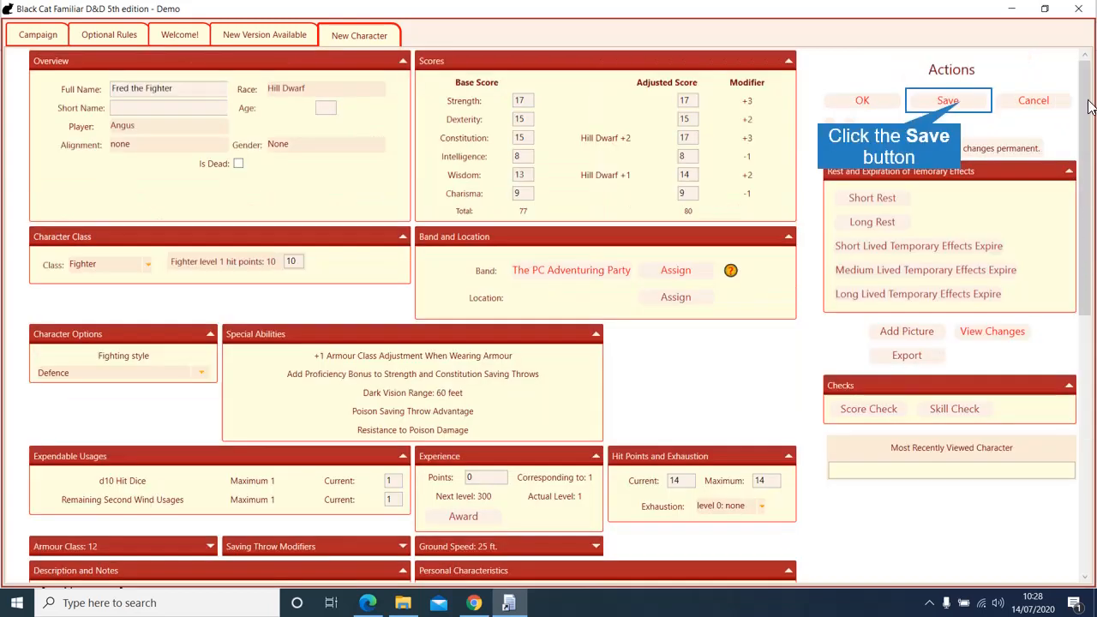
left_click(967, 99)
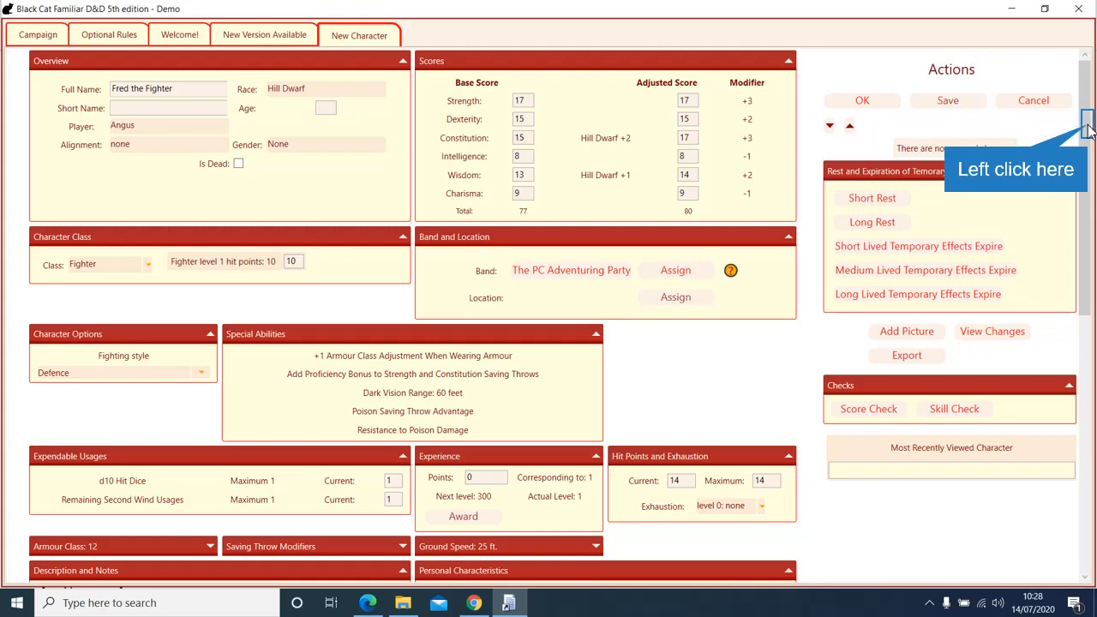
left_click_drag(1088, 127, 1088, 337)
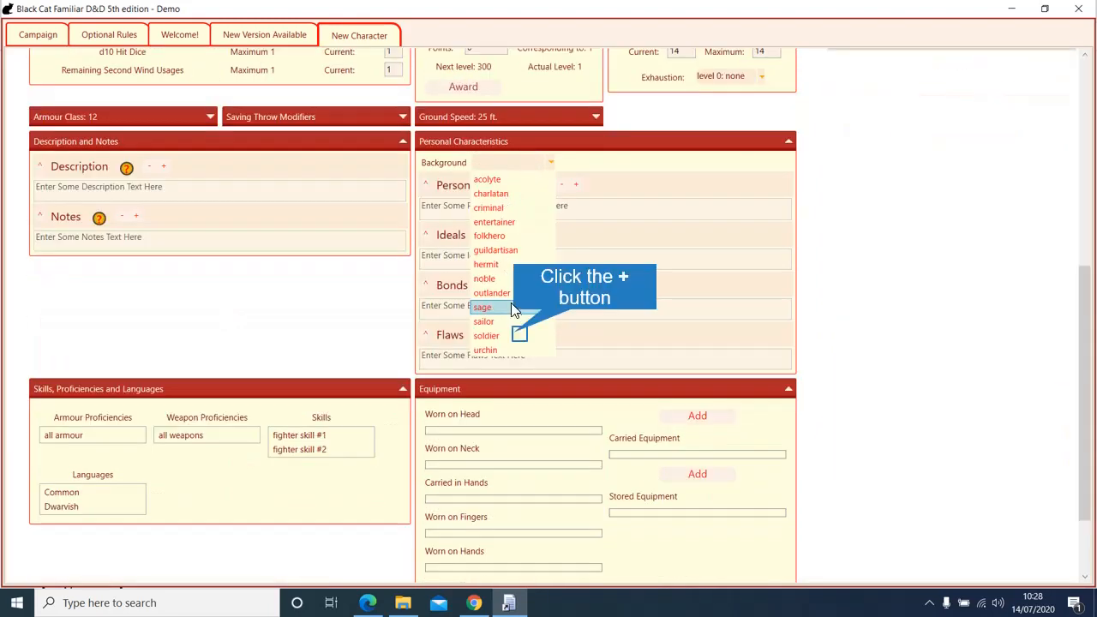
left_click(516, 335)
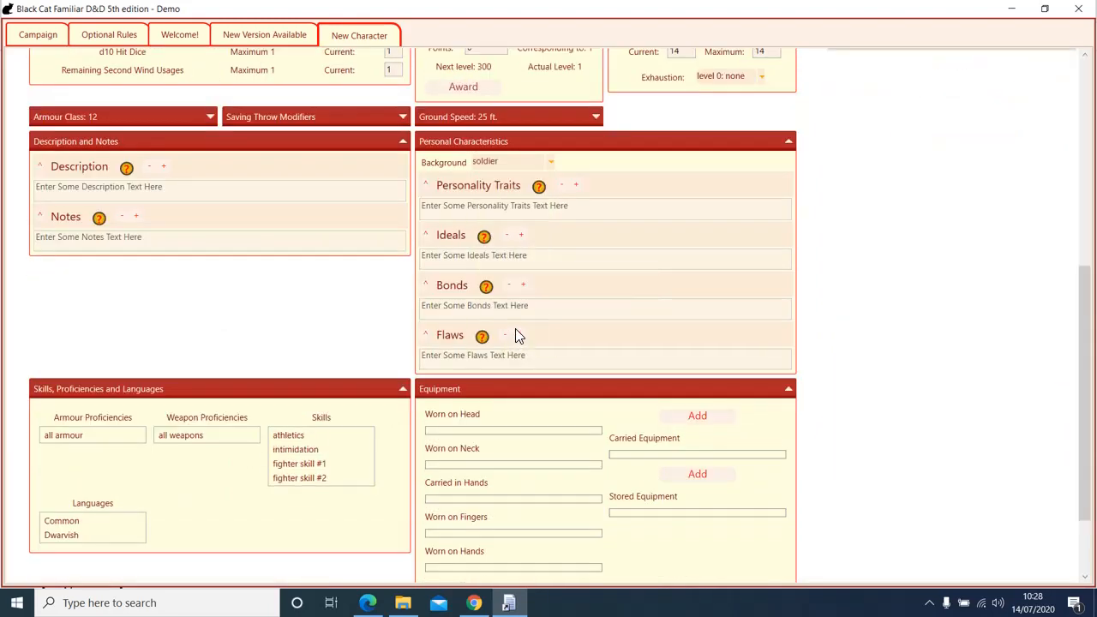
Step: Replace the two fighter skills with perception and animal handling
scroll(899, 234, "down", 2)
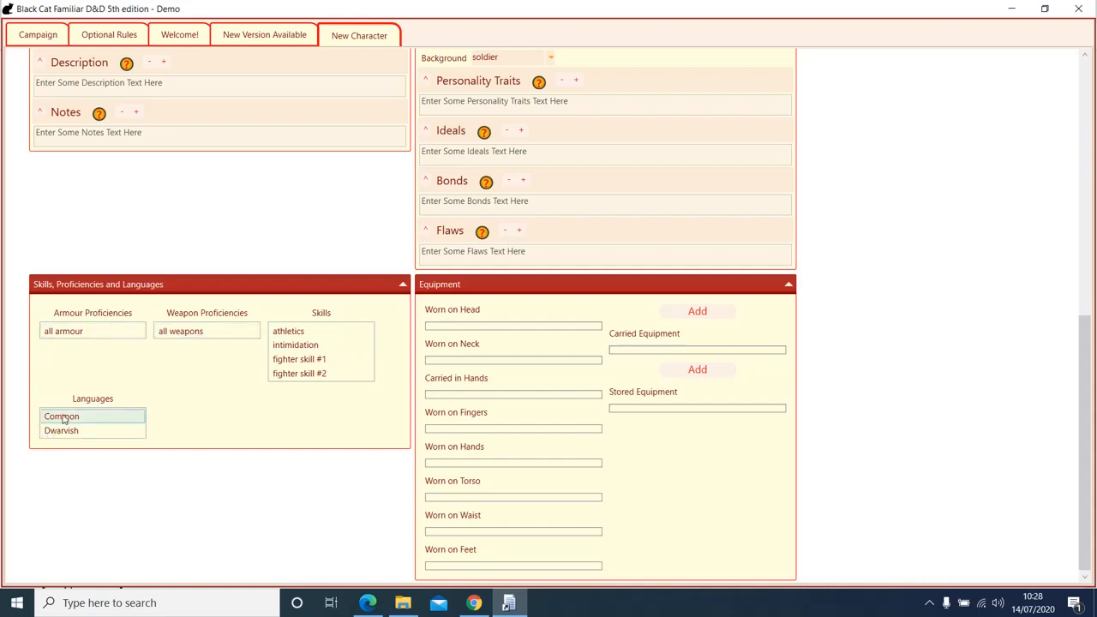
double_click(333, 361)
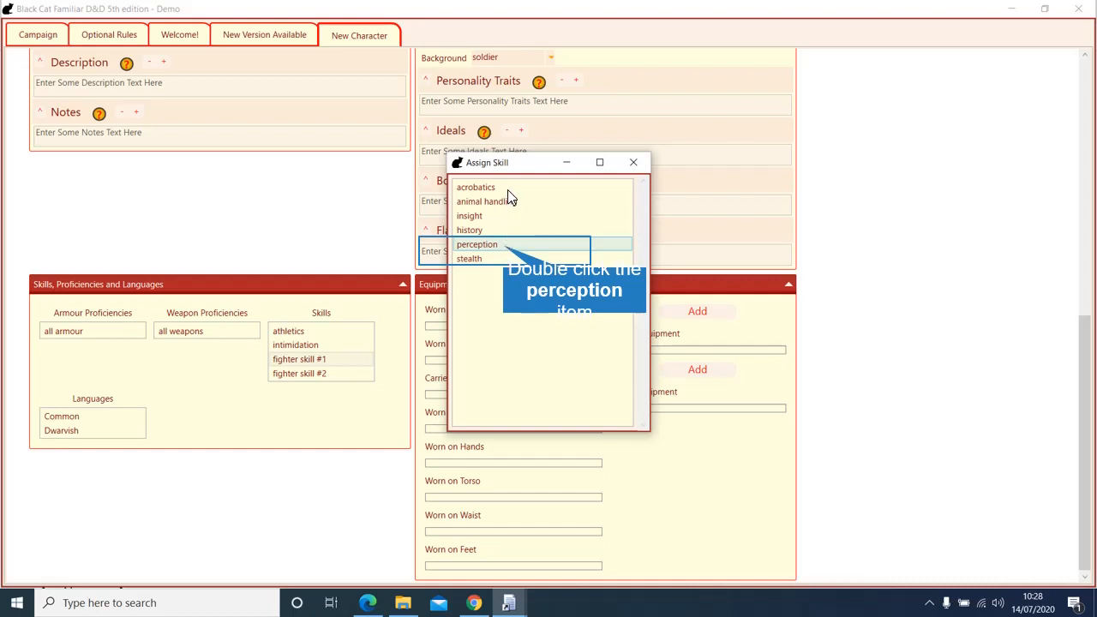
double_click(506, 246)
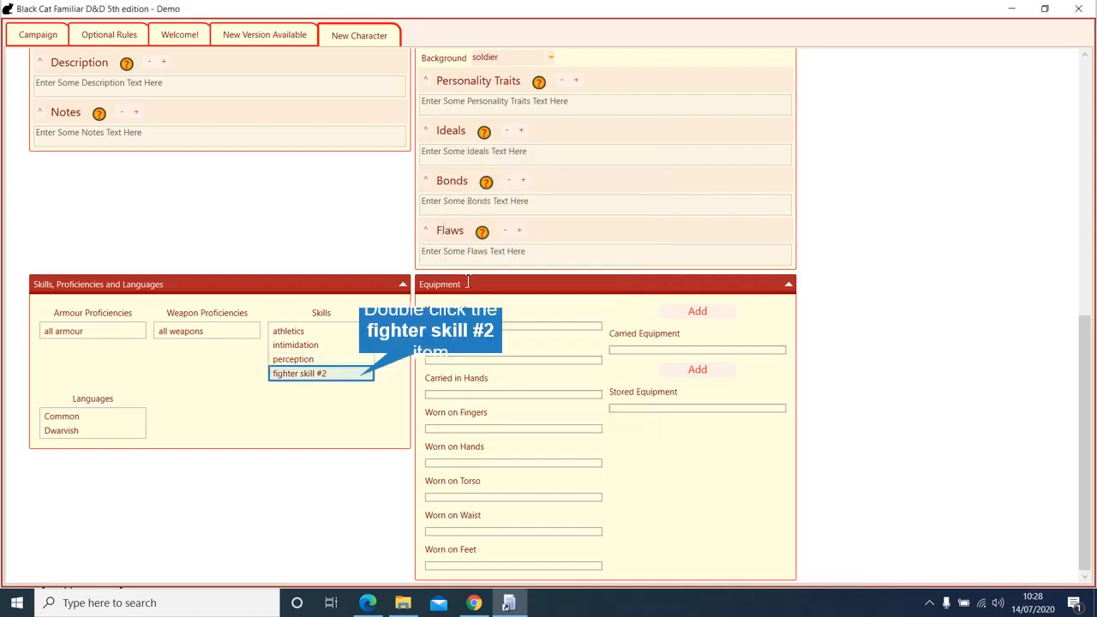
double_click(359, 376)
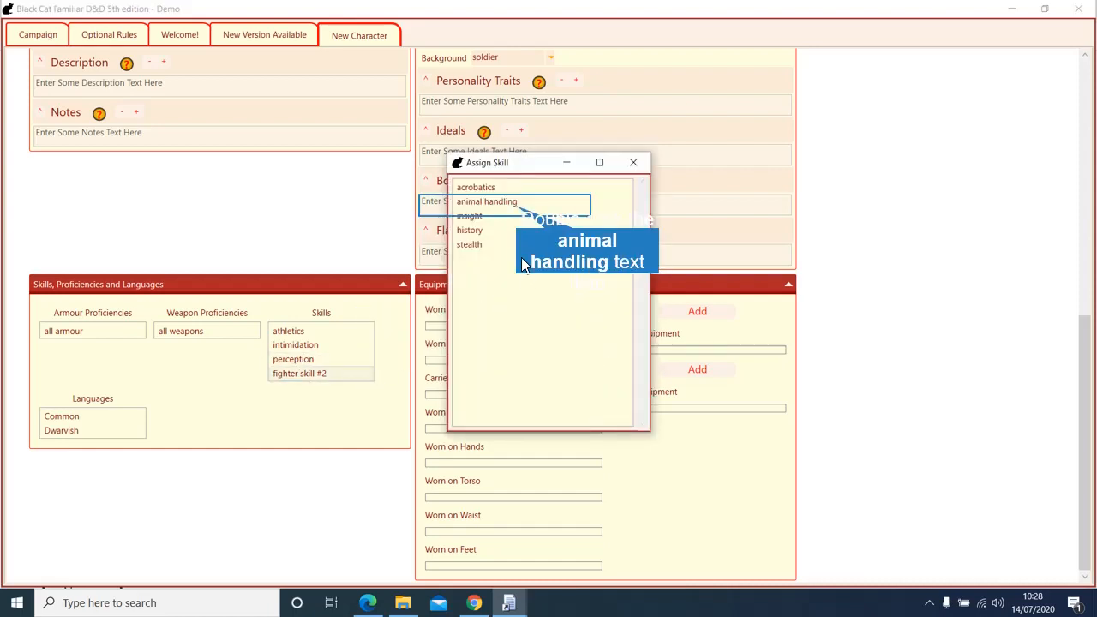
double_click(506, 201)
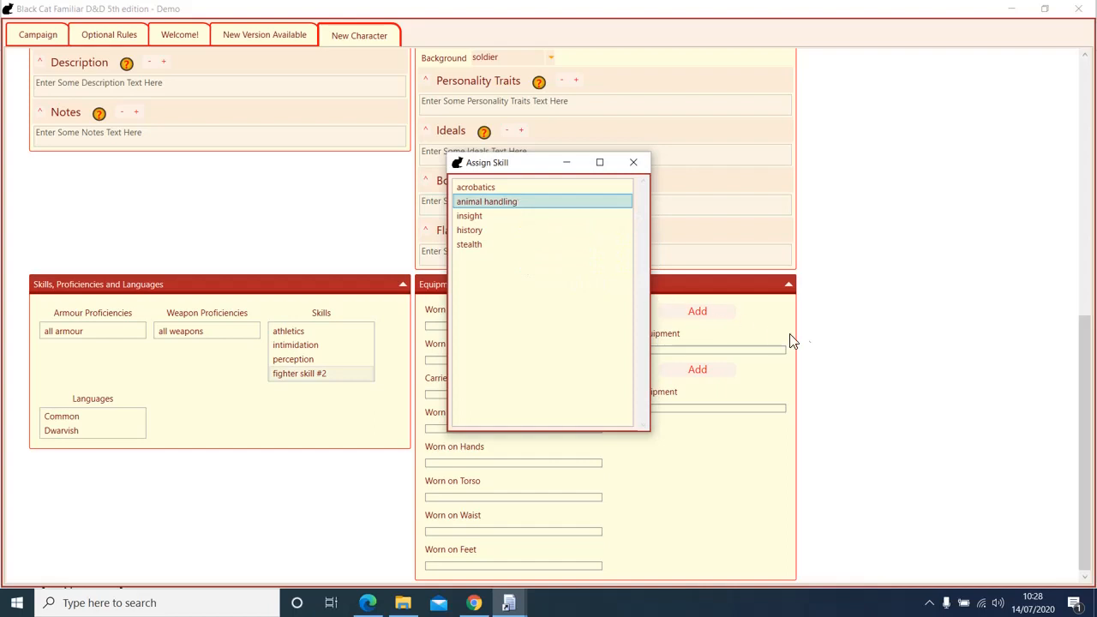
Step: Add a chain mail shirt to carried equipment and move it into the Worn on Torso slot
left_click(697, 314)
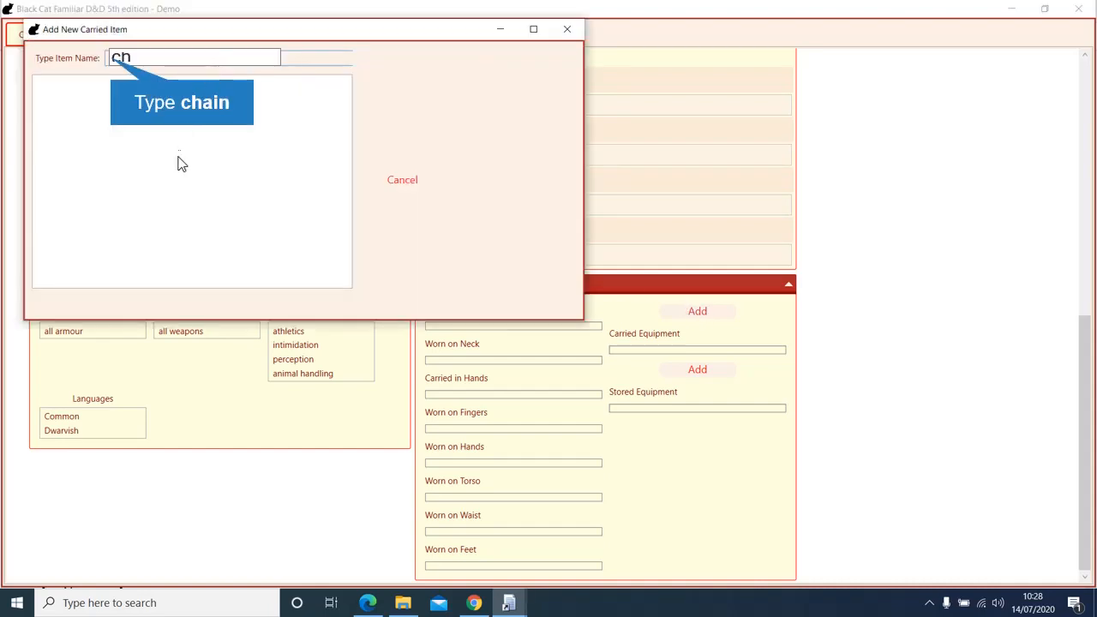
type("chain")
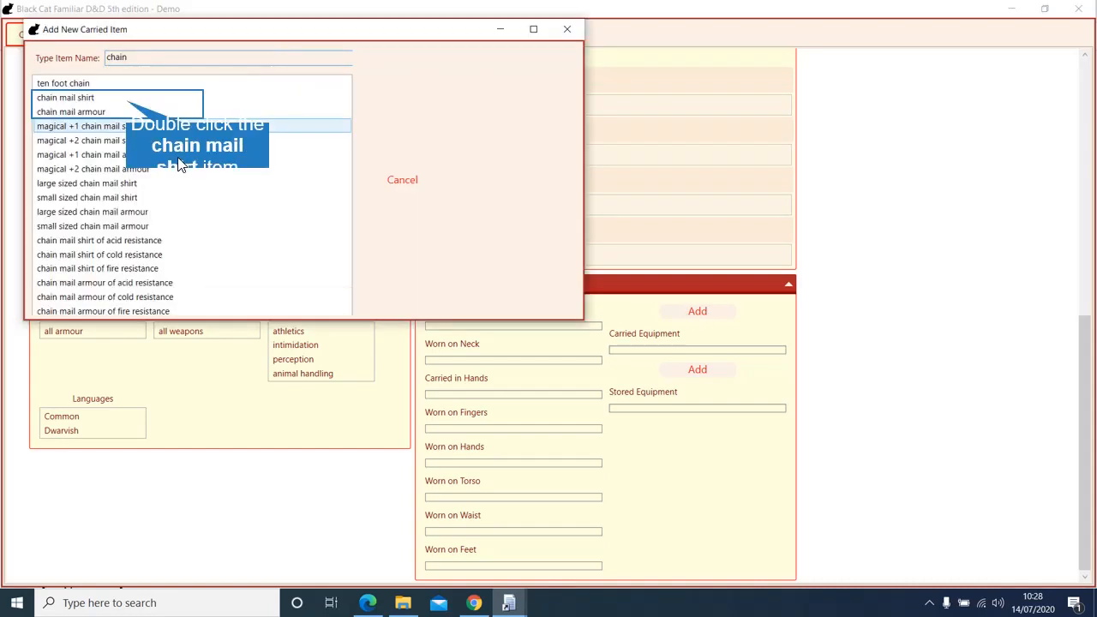
double_click(127, 107)
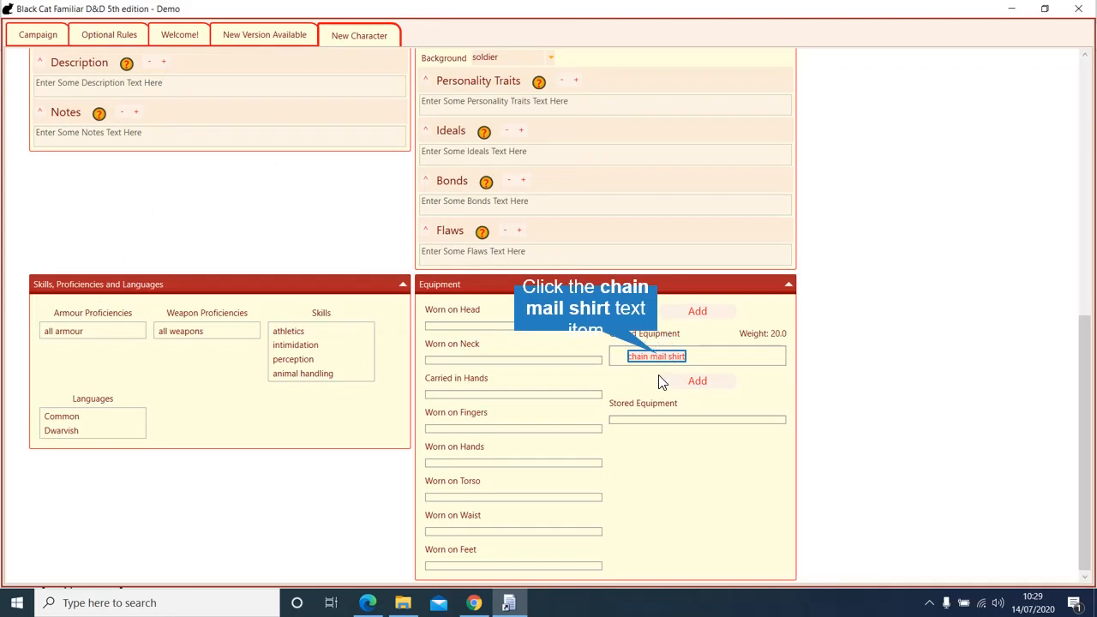
left_click_drag(662, 358, 539, 506)
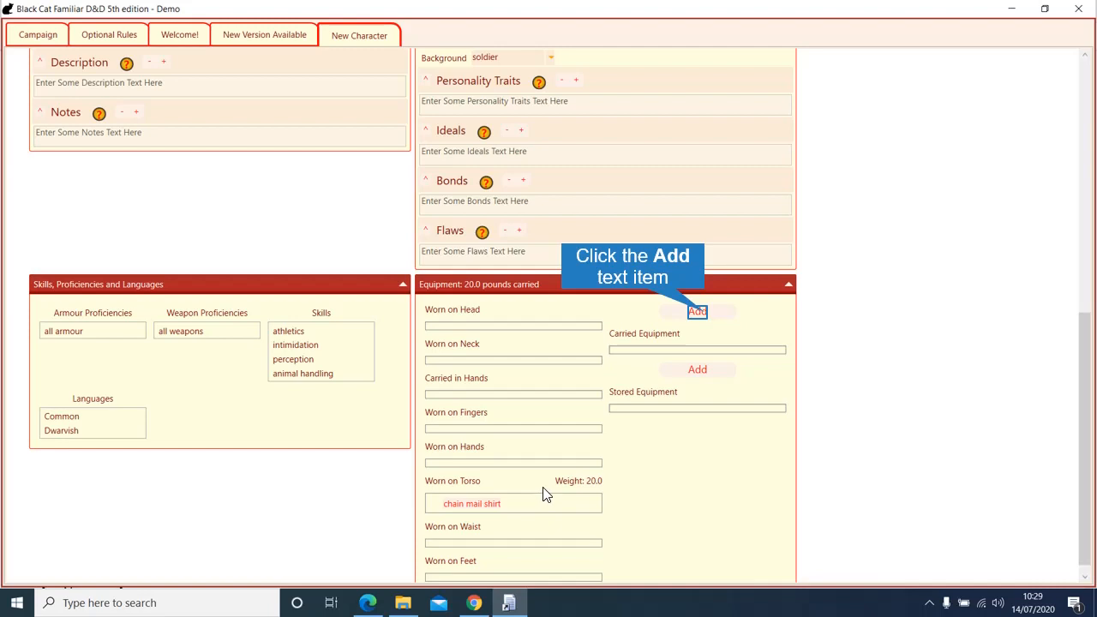
Step: Add a battle axe and a handaxe to the fighter's carried equipment
left_click(697, 311)
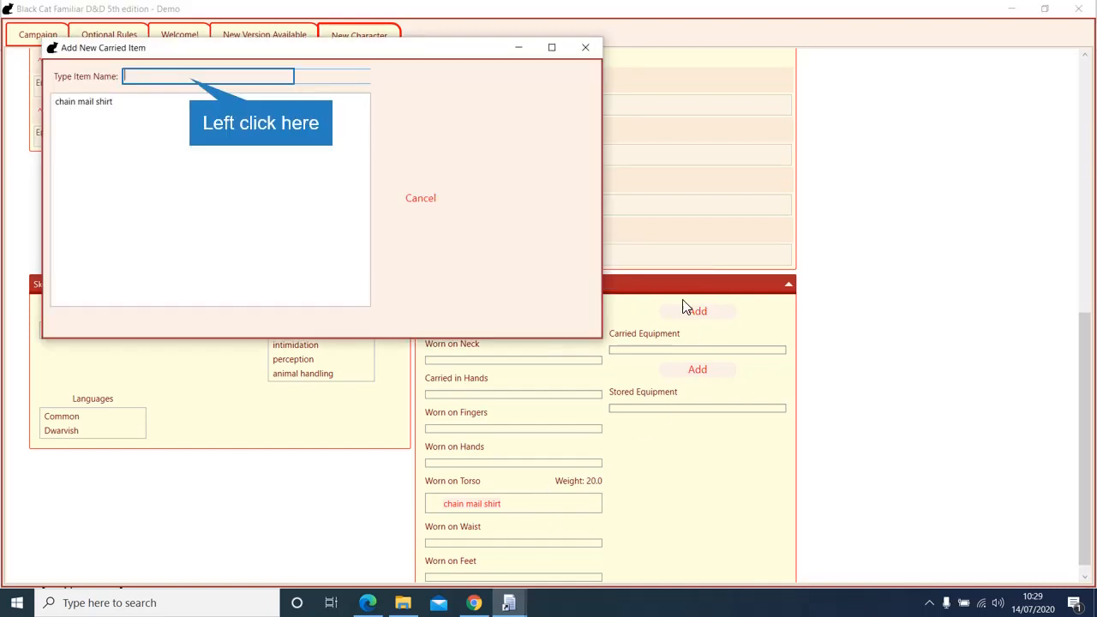
left_click(190, 79)
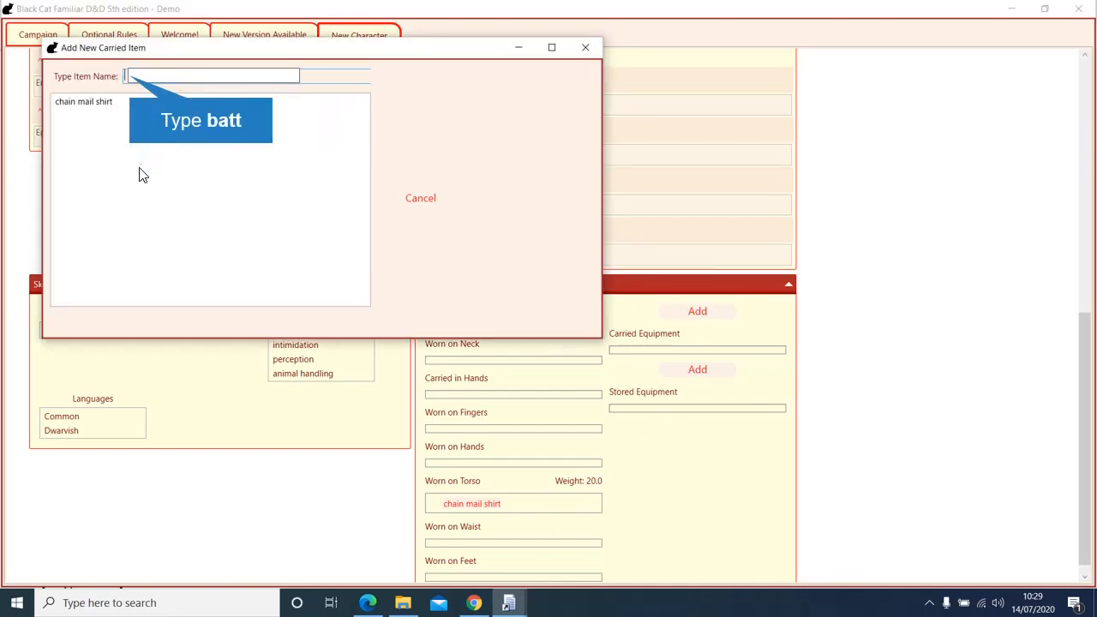
type("batt")
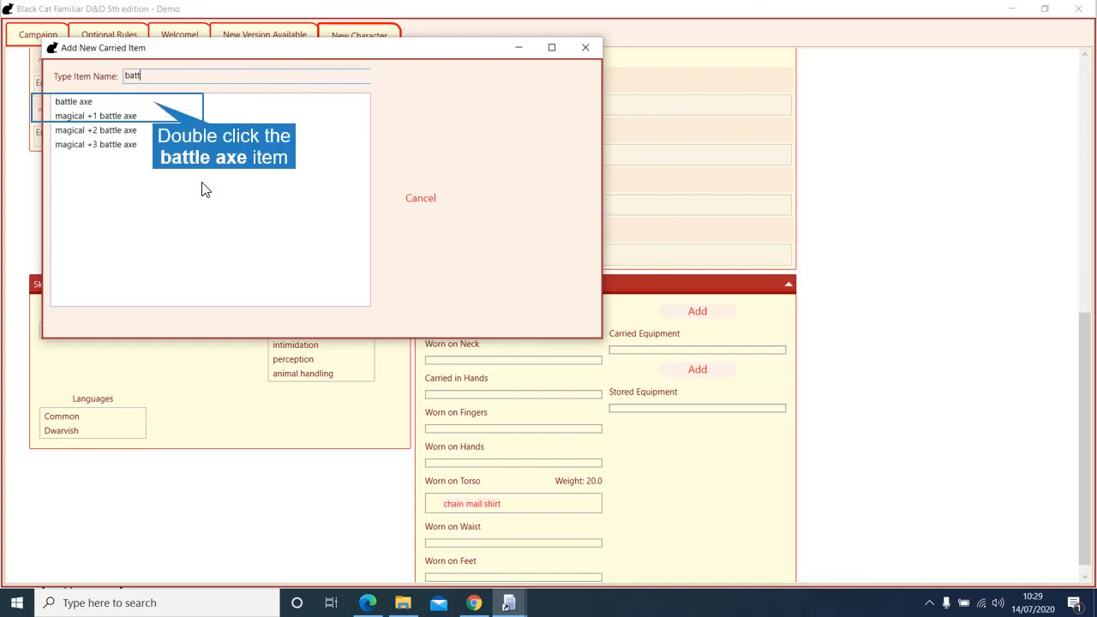
double_click(157, 107)
left_click(686, 312)
type("h")
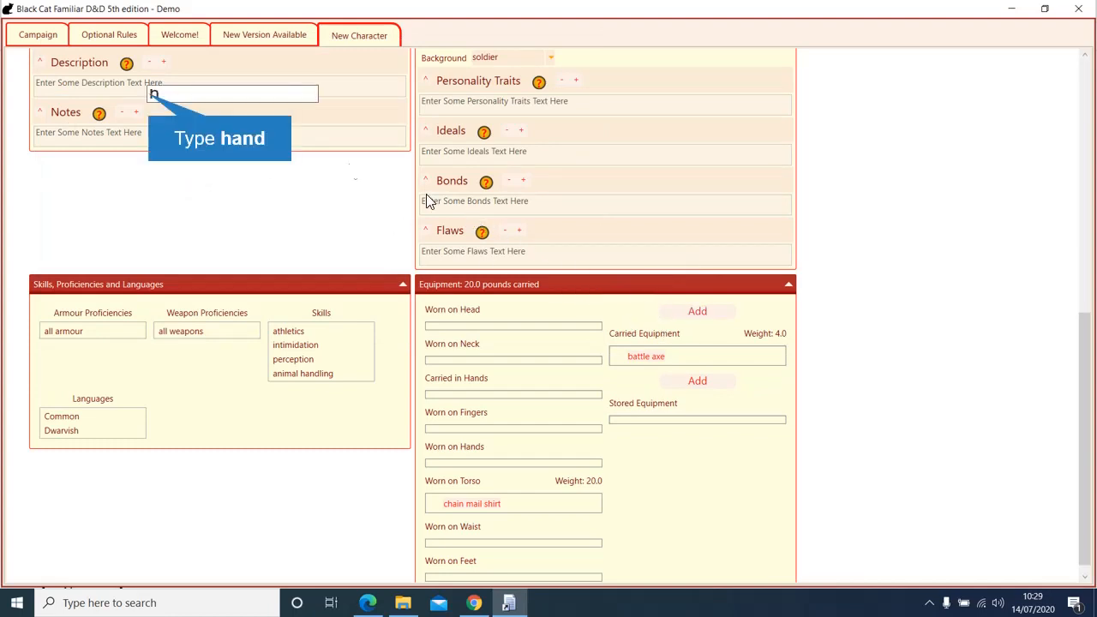
type("and")
double_click(208, 121)
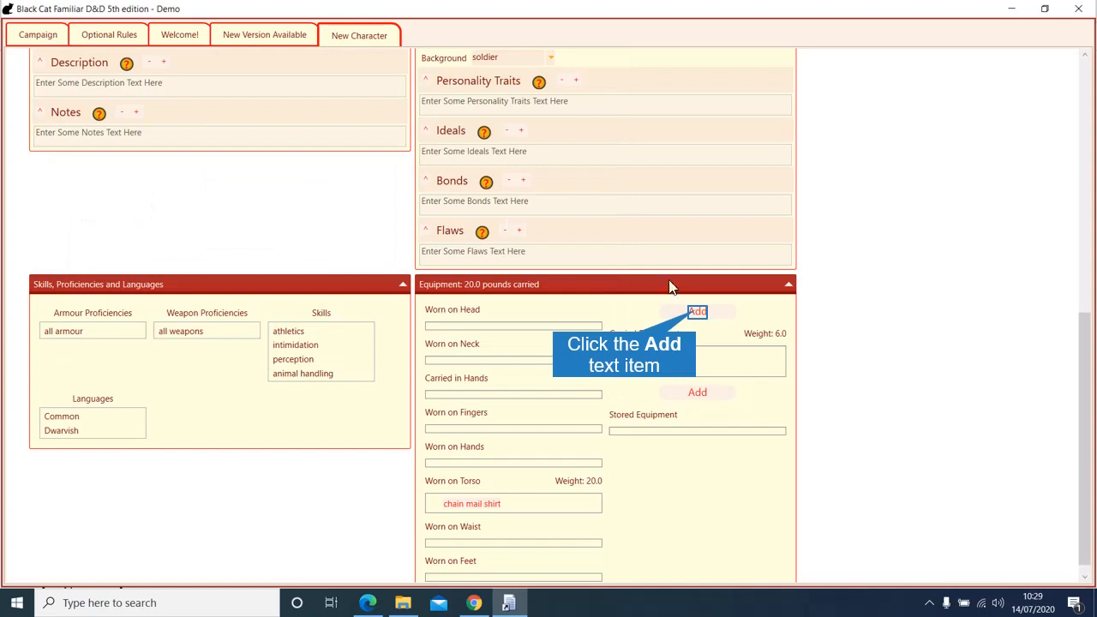
Step: Add a backpack and rations for one day, placing the rations inside the backpack
left_click(697, 312)
left_click(184, 109)
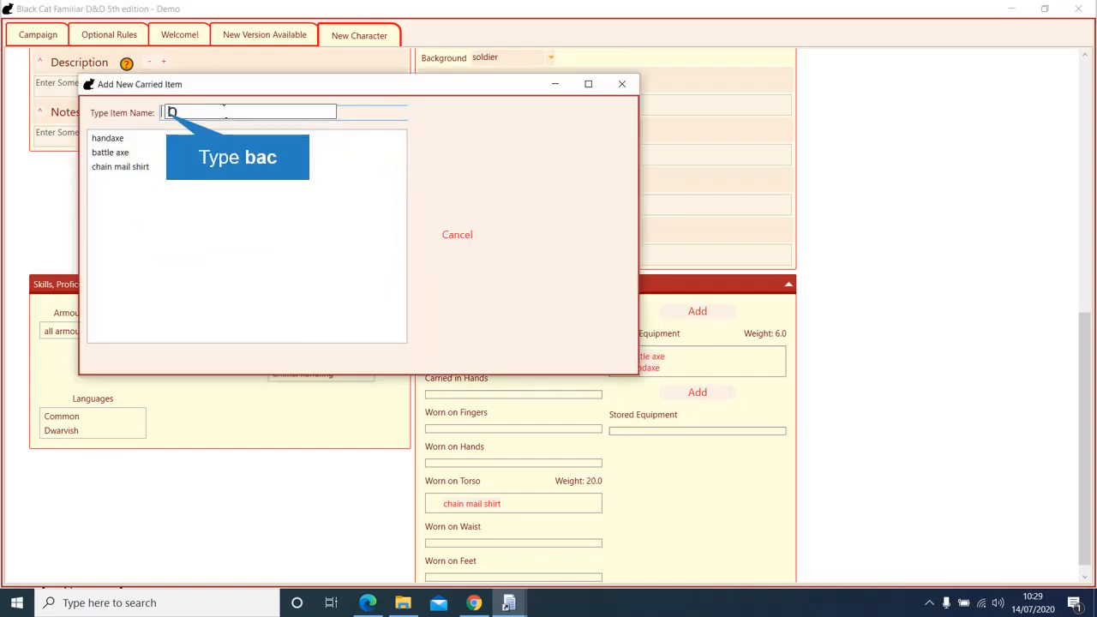
type("bac")
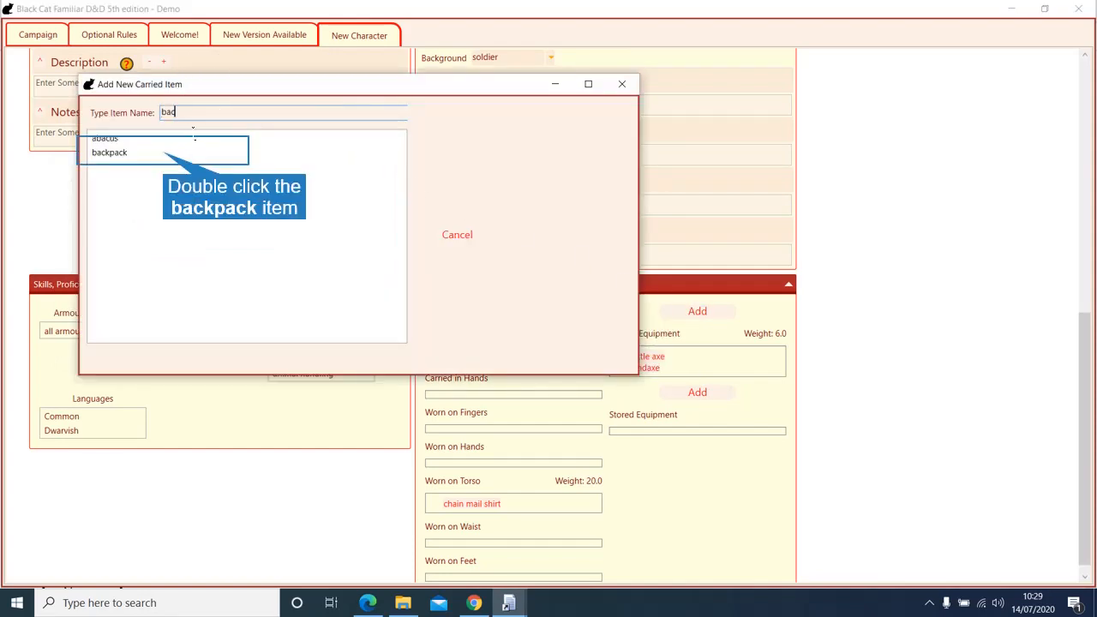
double_click(166, 154)
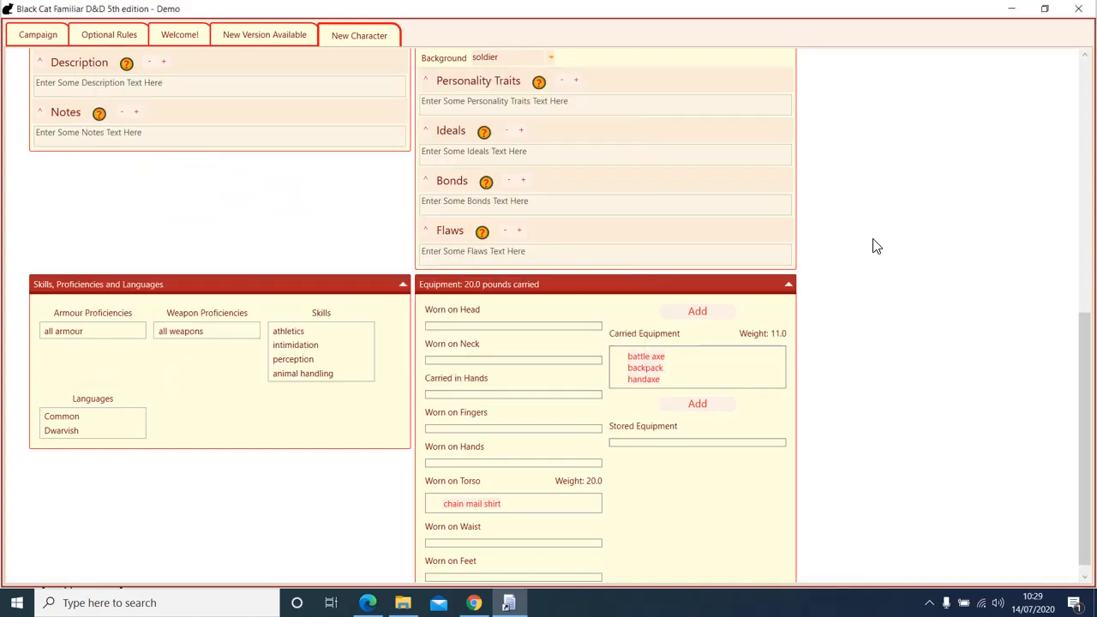
scroll(875, 246, "down", 1)
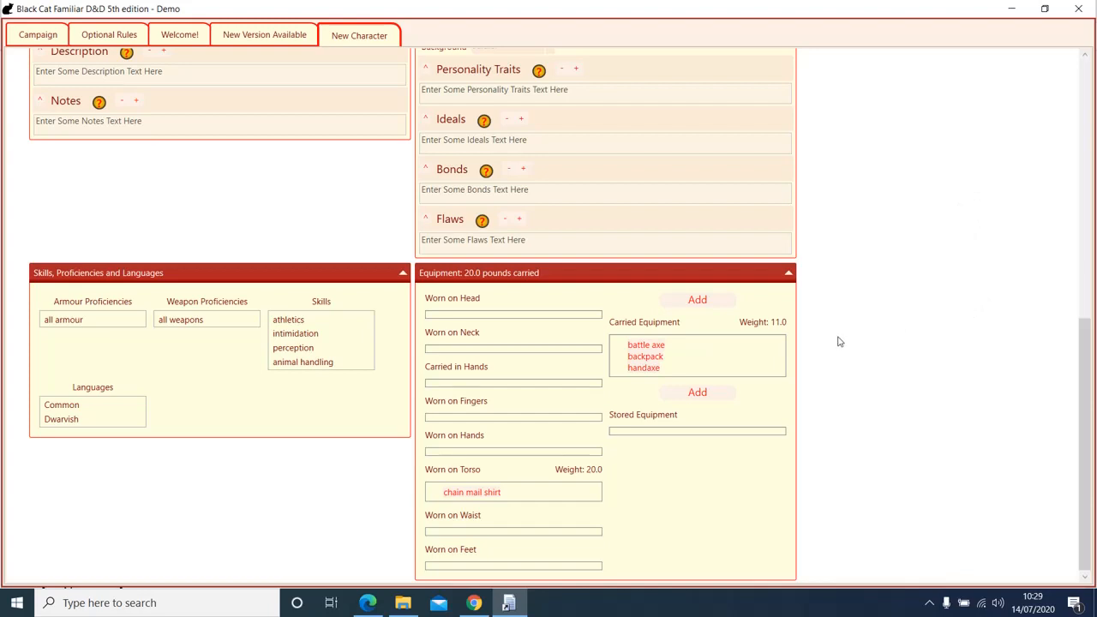
left_click(697, 300)
left_click(227, 133)
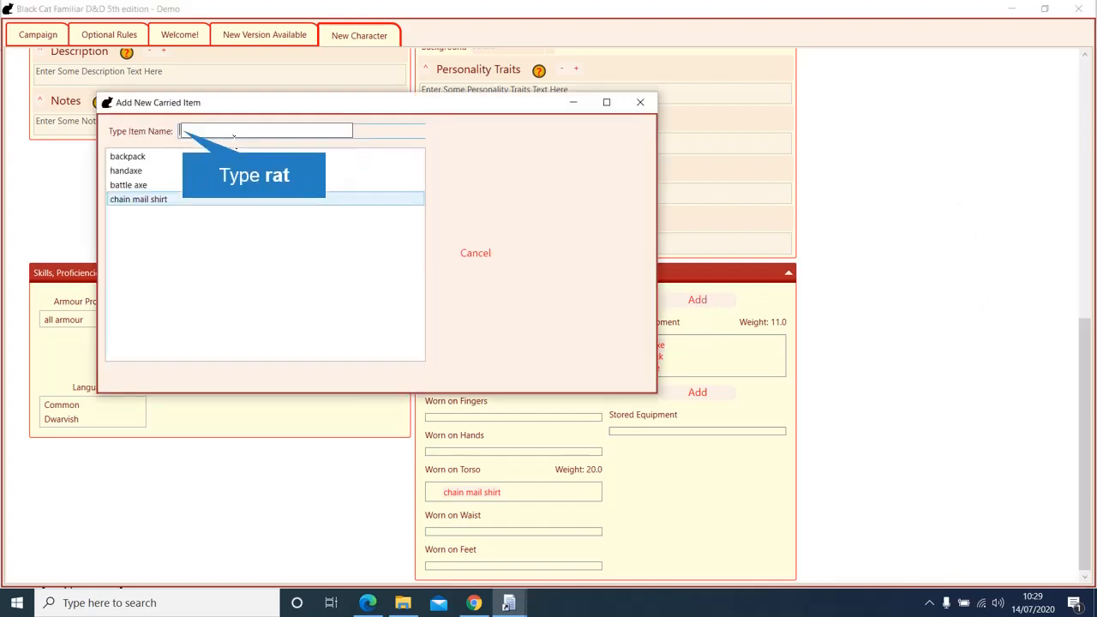
type("ra")
type("rat")
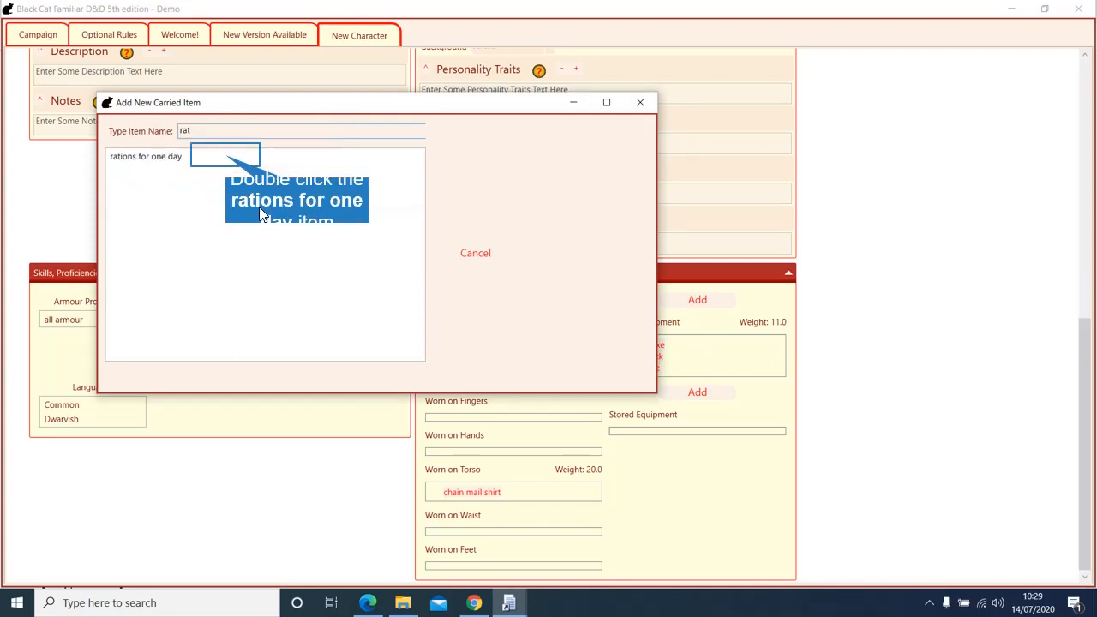
double_click(229, 165)
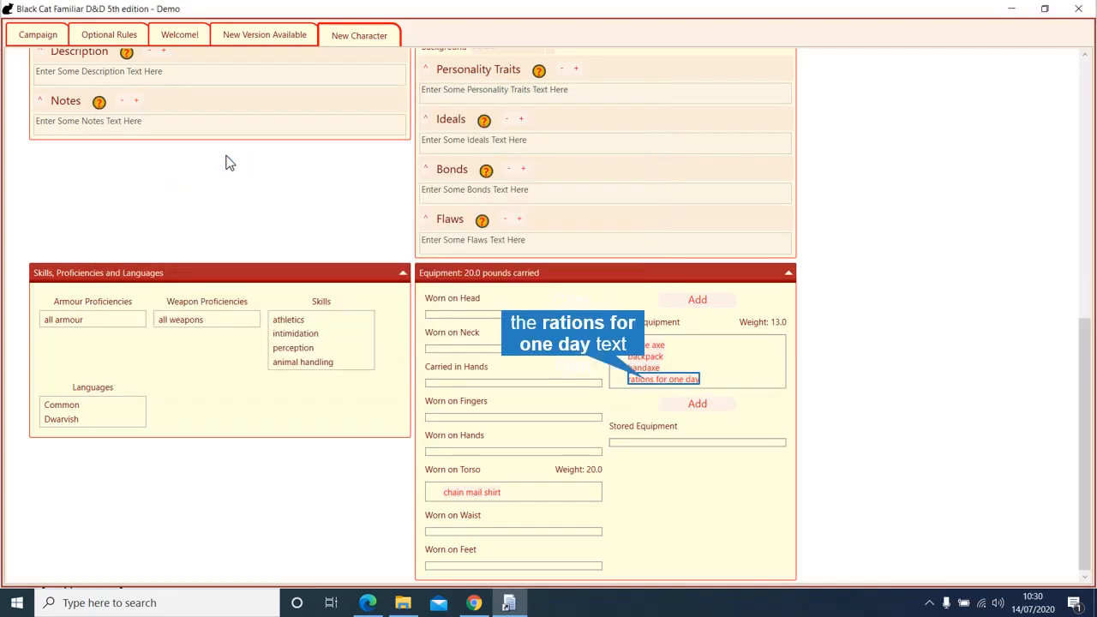
left_click_drag(644, 379, 645, 356)
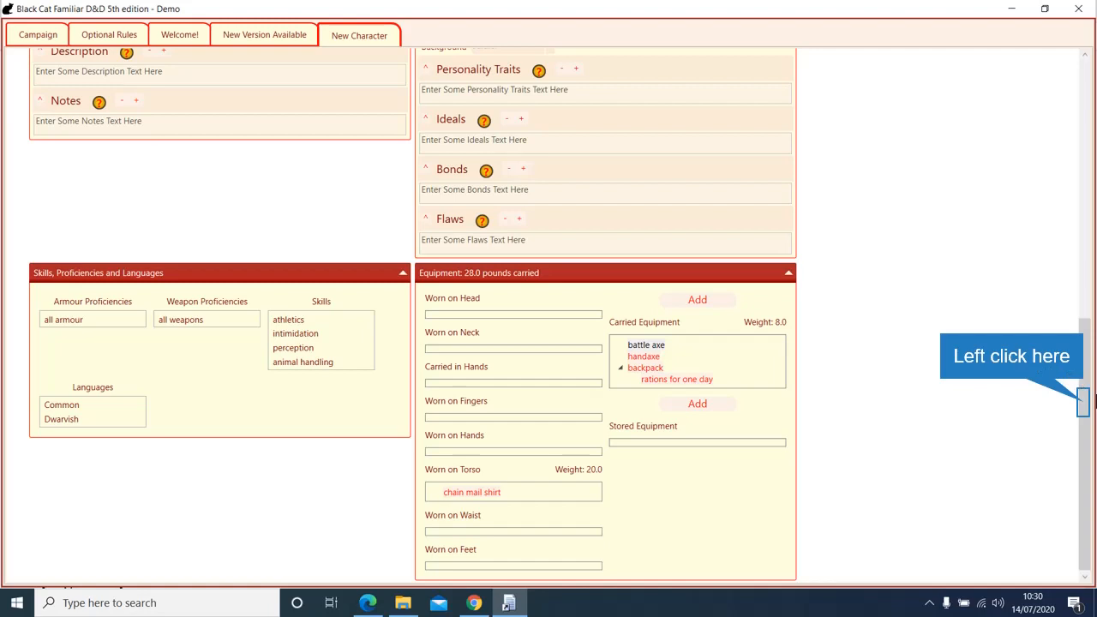
Step: Confirm the fighter's sheet with OK, returning to a dashboard that counts one character
left_click(1085, 410)
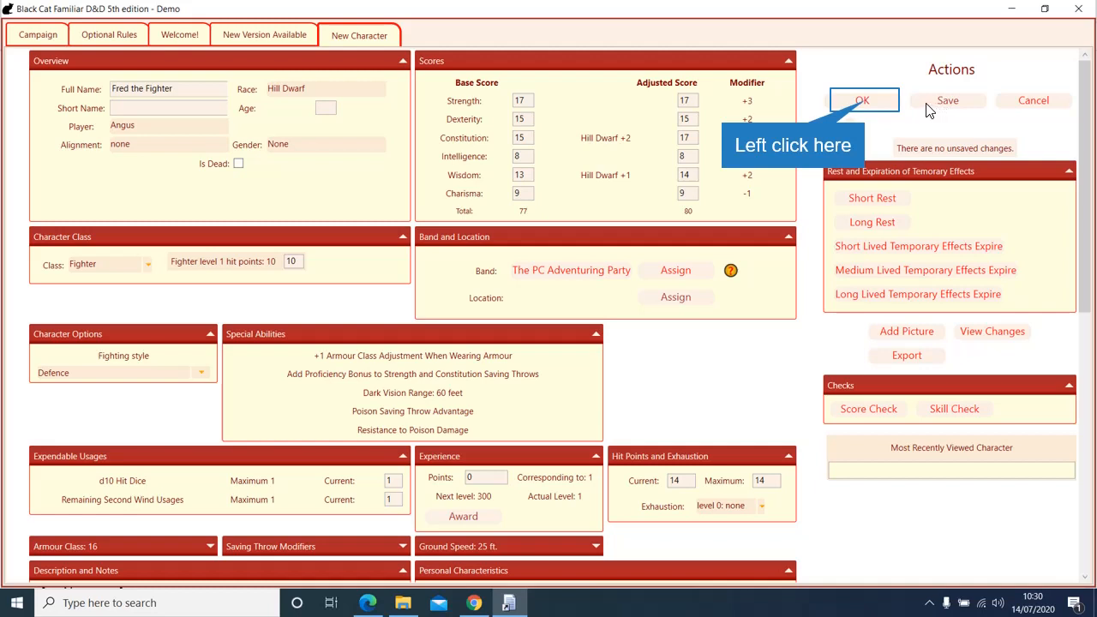
left_click(866, 101)
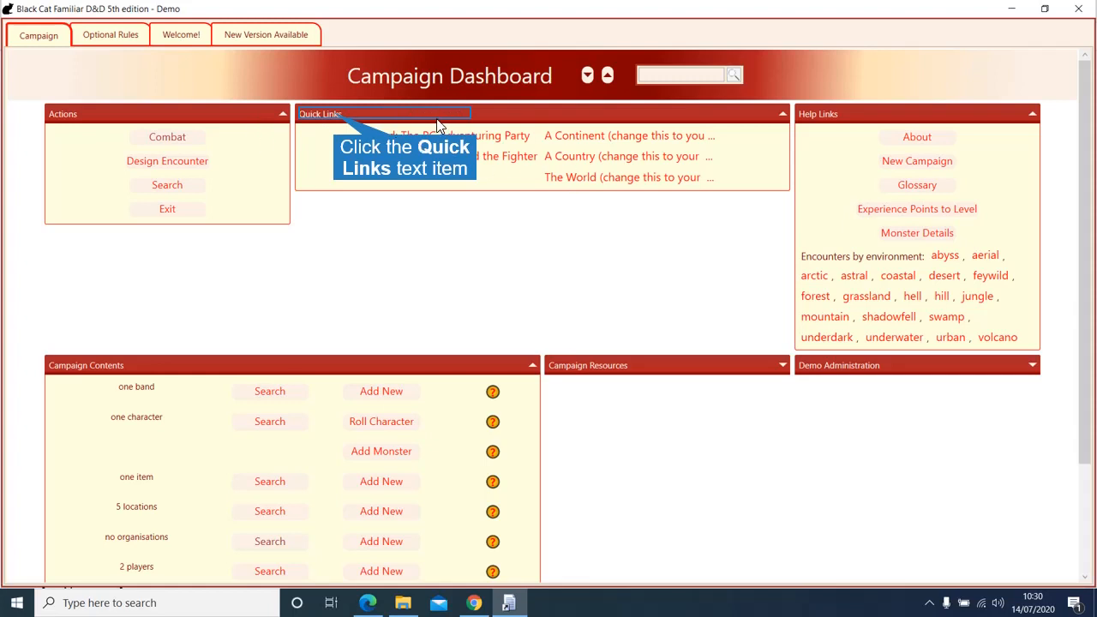
Step: Check The PC Adventuring Party's band tab showing Fred the Fighter at 14/14, then return to the dashboard
left_click(334, 117)
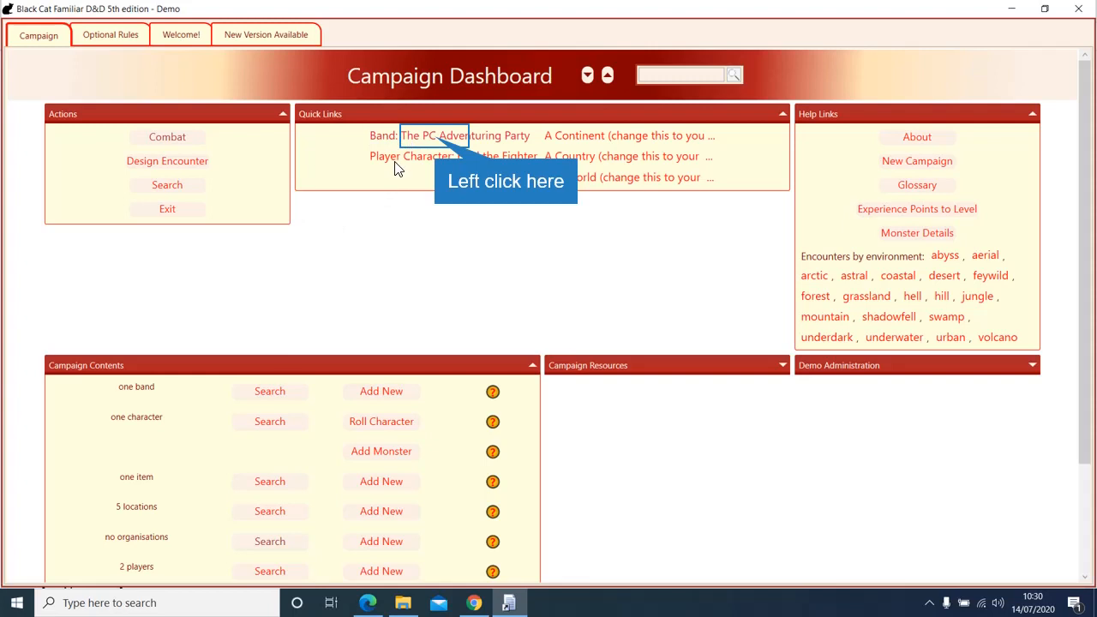
left_click(437, 137)
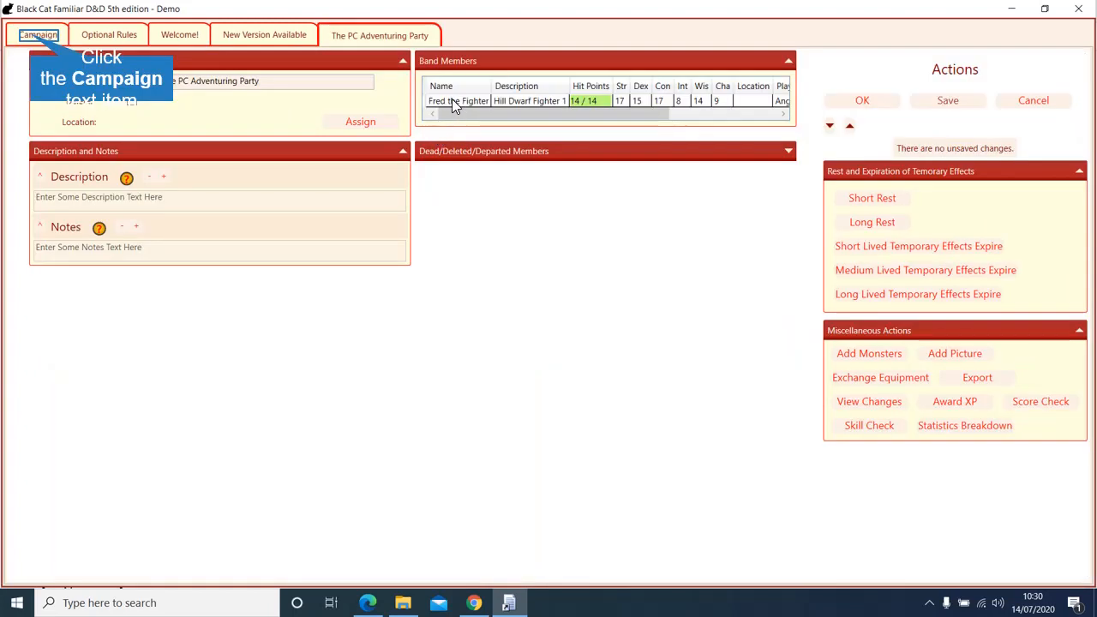
left_click(35, 37)
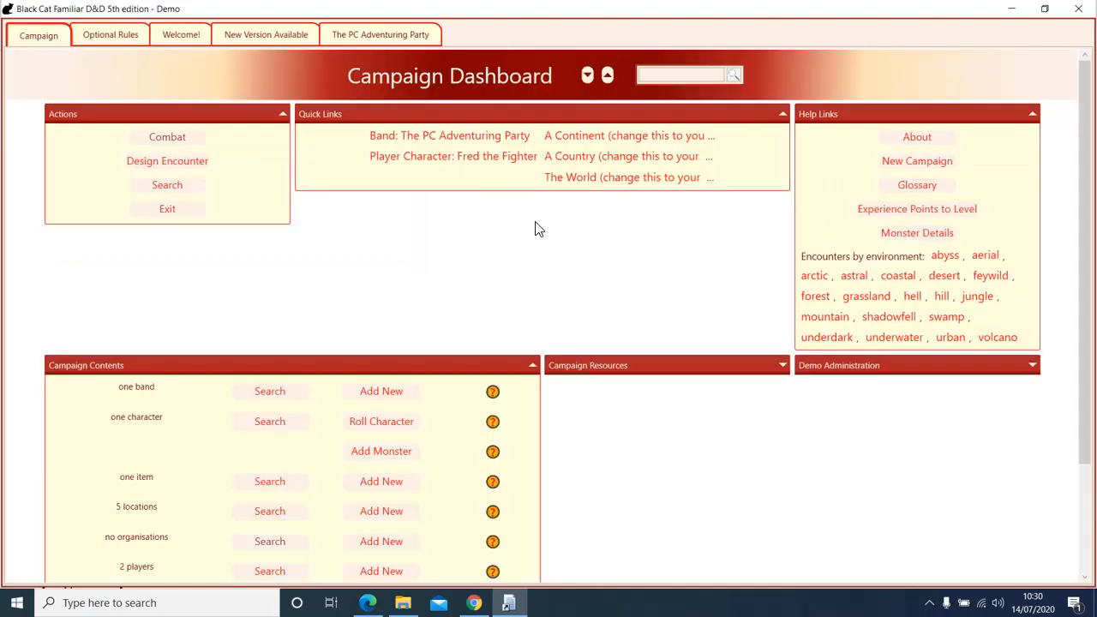
scroll(535, 228, "down", 3)
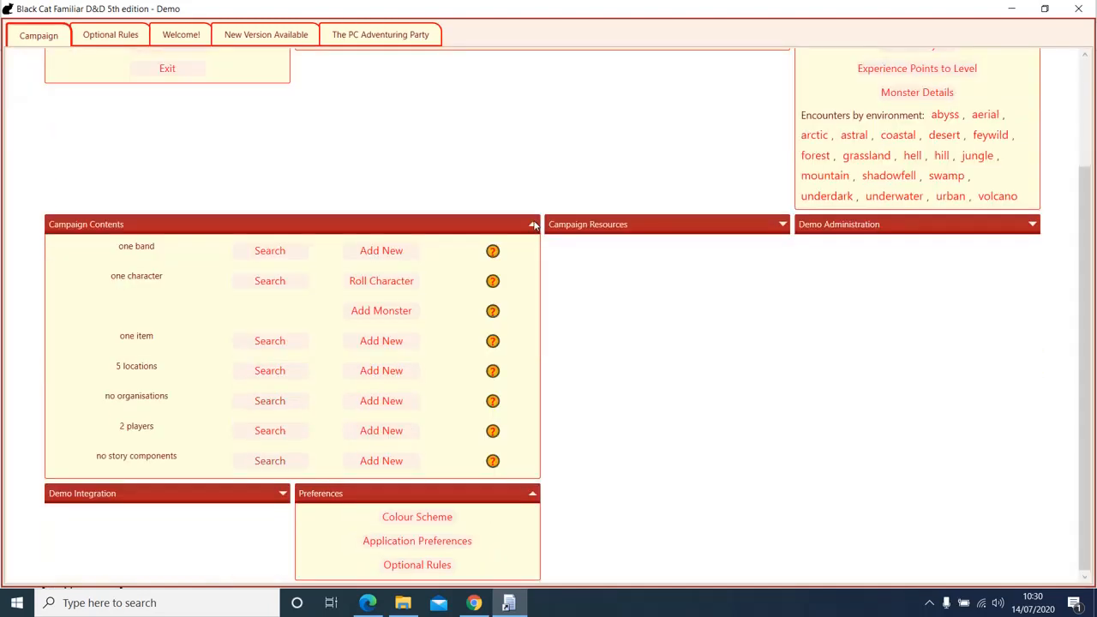
Step: Roll a new character using fixed values 15,14,13,12,10,8 and set its race to High Elf
left_click(382, 282)
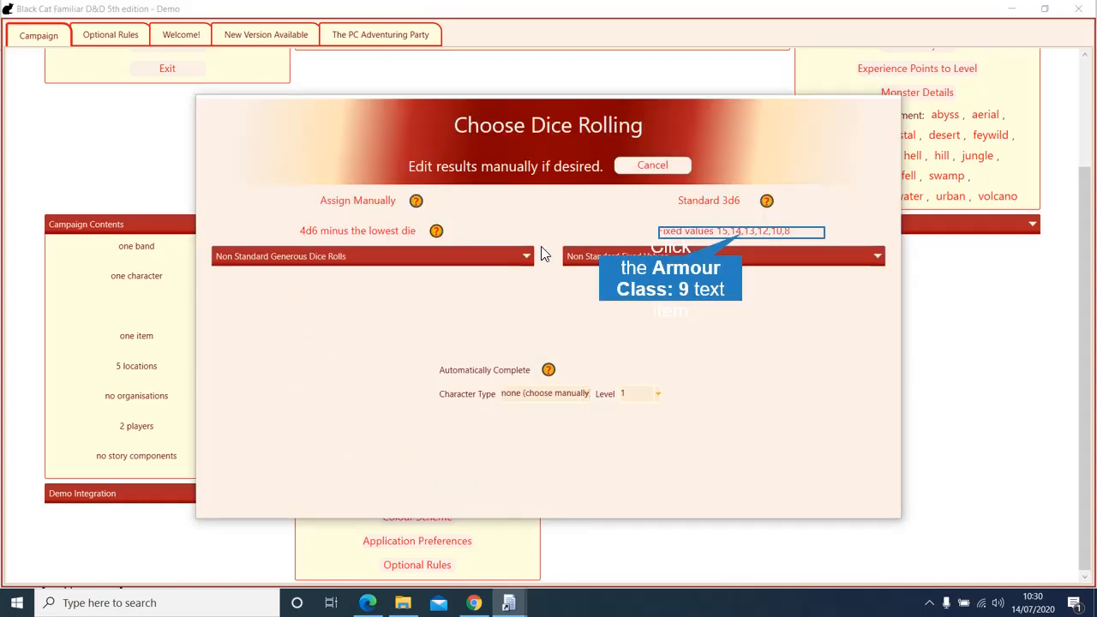
left_click(732, 233)
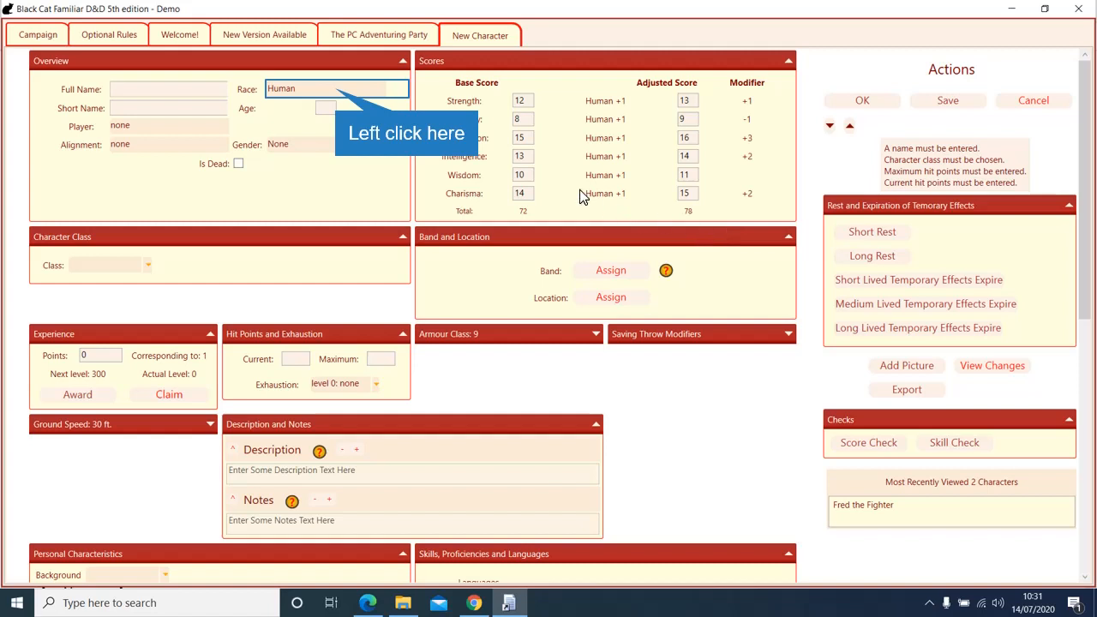
left_click(336, 94)
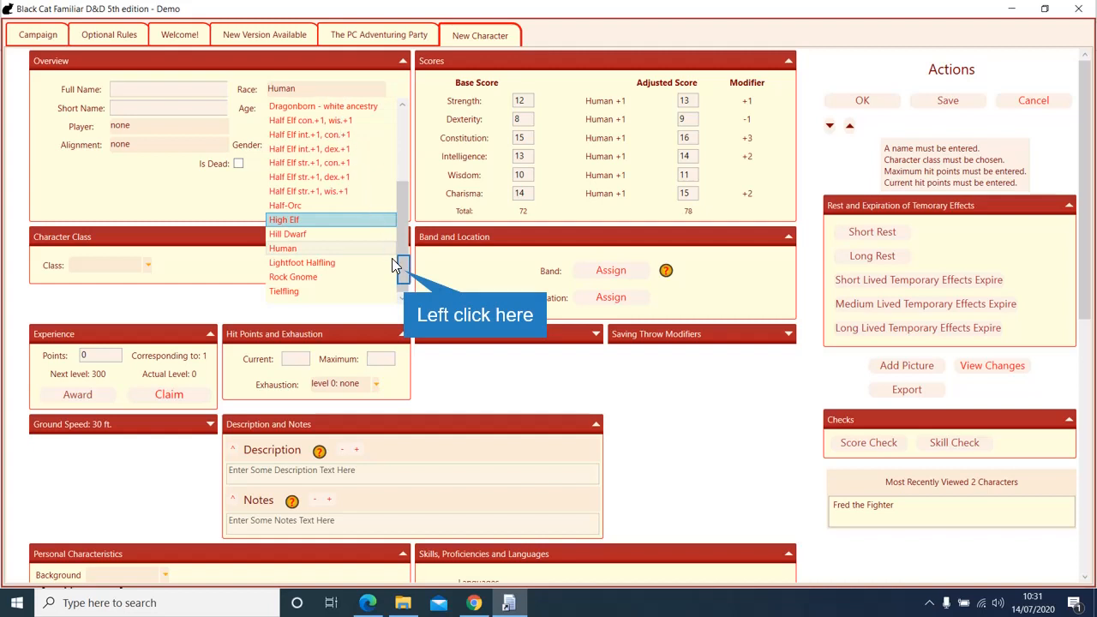
left_click(406, 276)
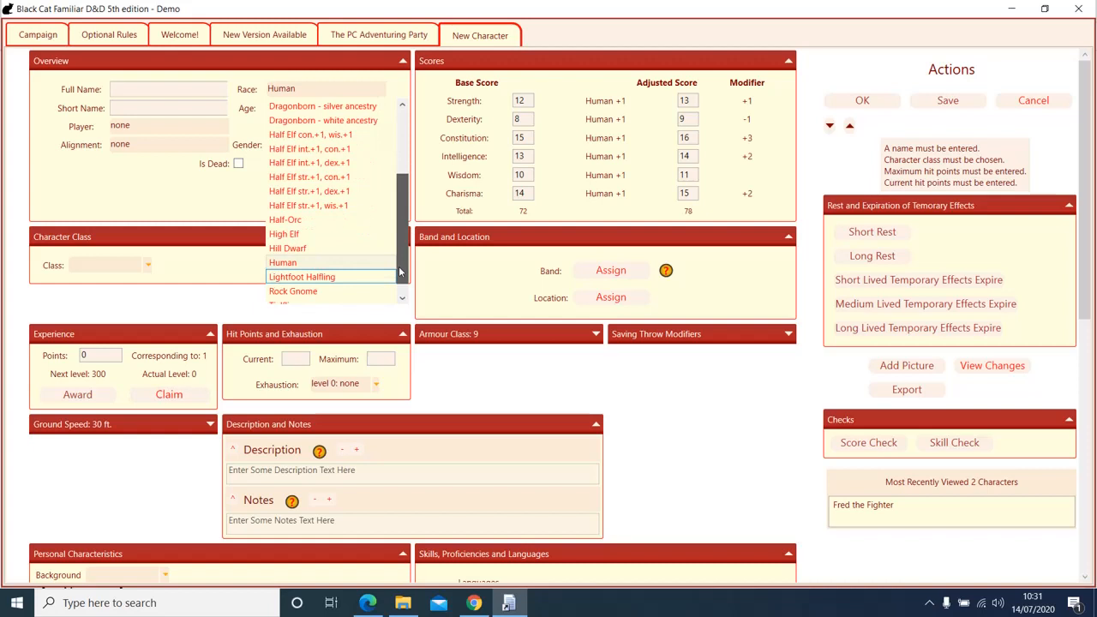
left_click(318, 239)
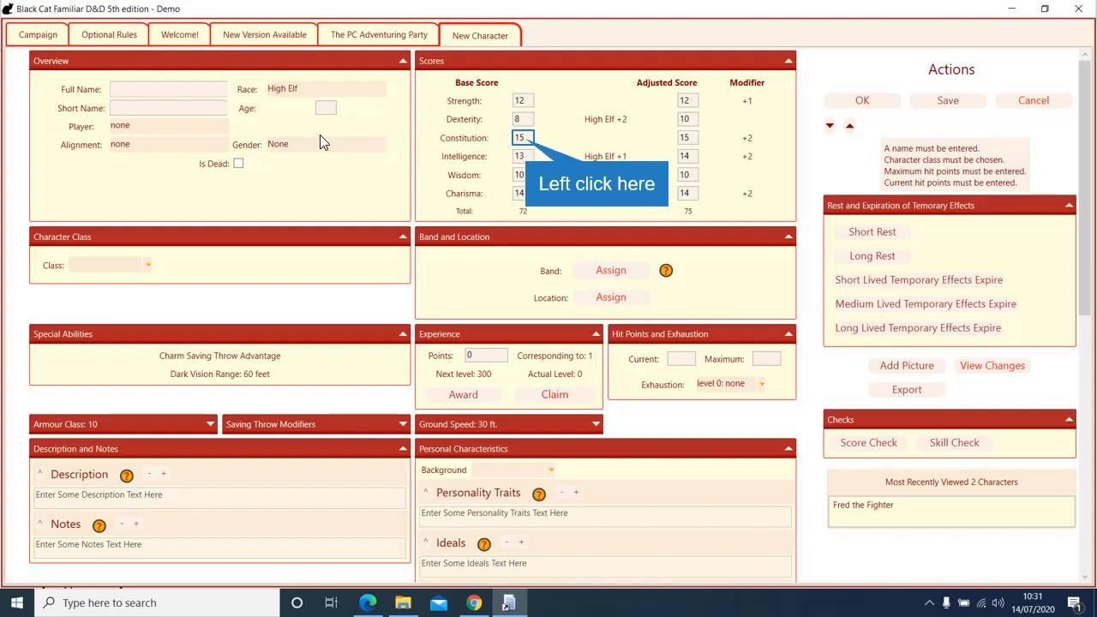
Step: Swap base scores to 10/14/13/15/12/8, giving adjusted scores 10/16/13/16/12/8
left_click(527, 134)
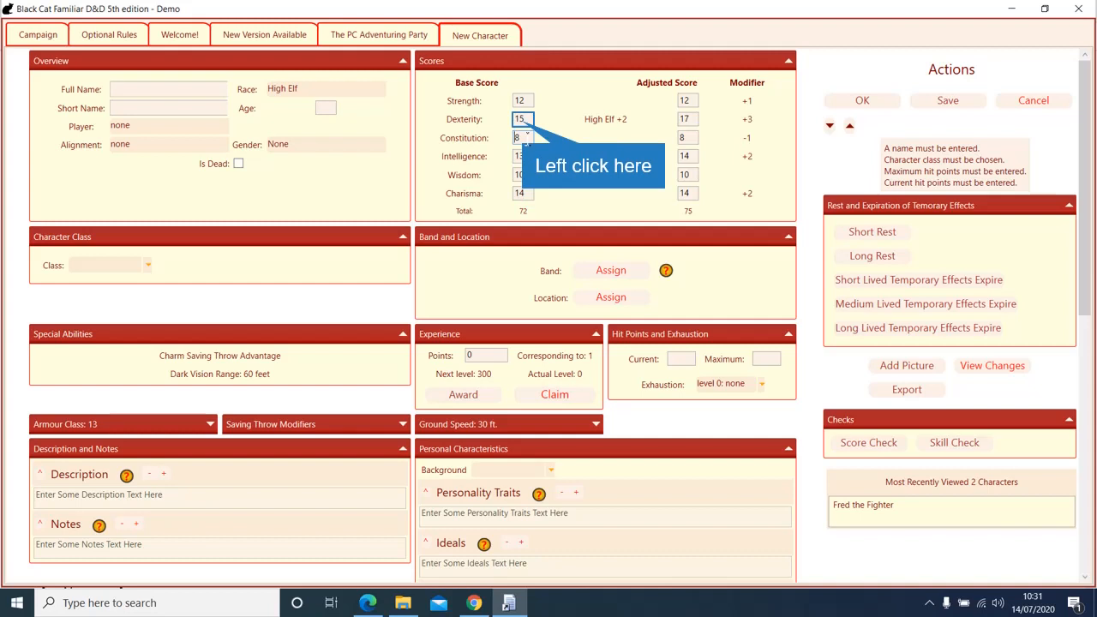
left_click(526, 118)
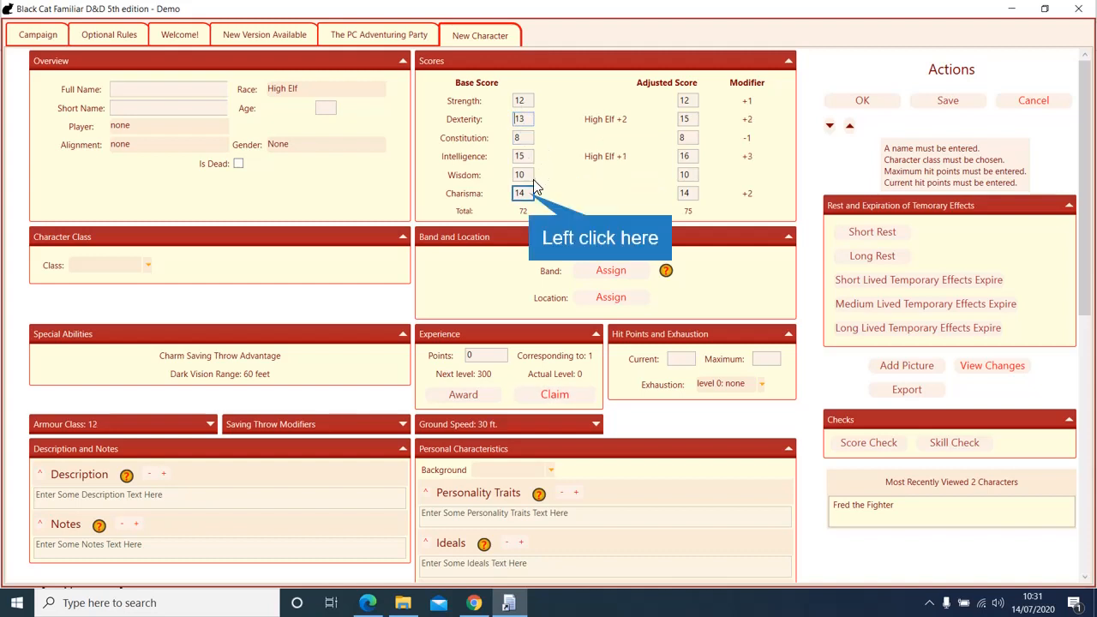
left_click_drag(533, 188, 526, 123)
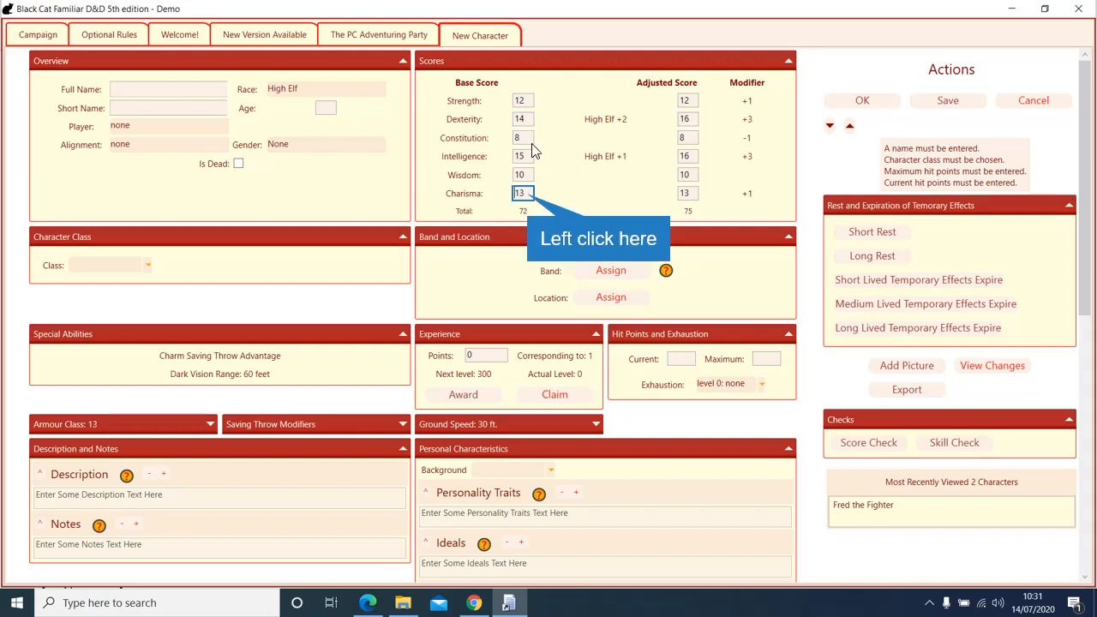
left_click_drag(530, 183, 530, 195)
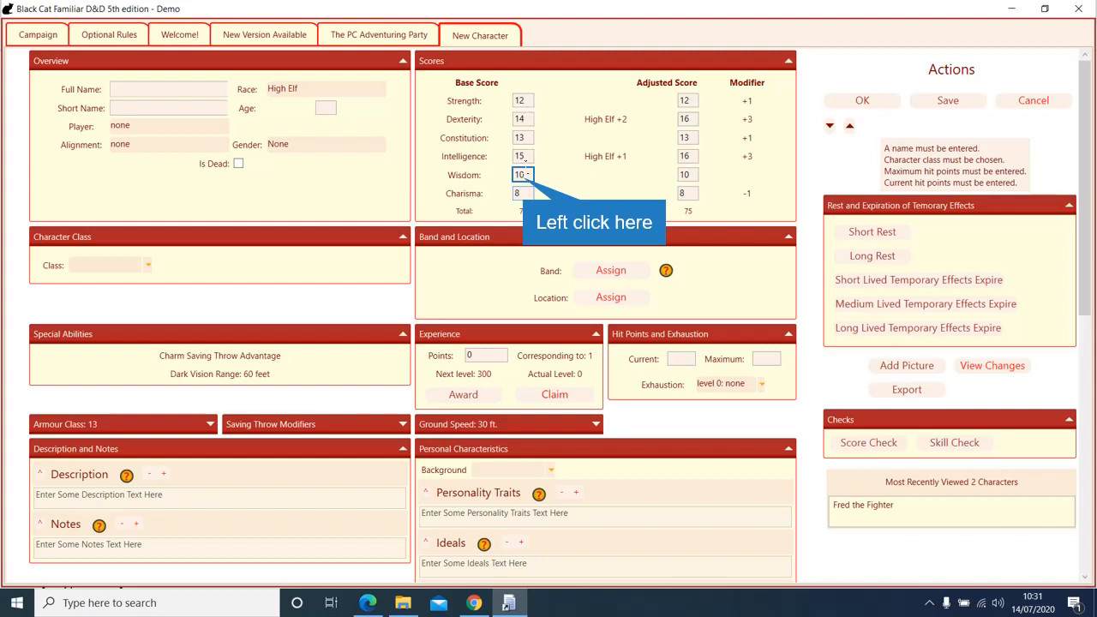
left_click(524, 177)
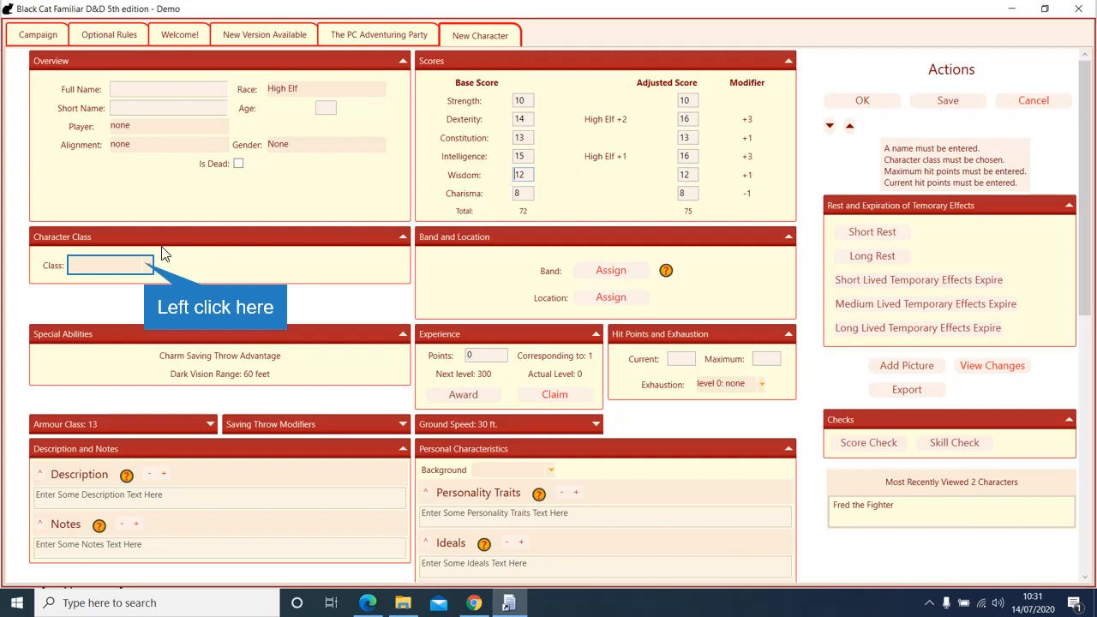
Step: Set the character's class to Wizard and assign a player
left_click(149, 266)
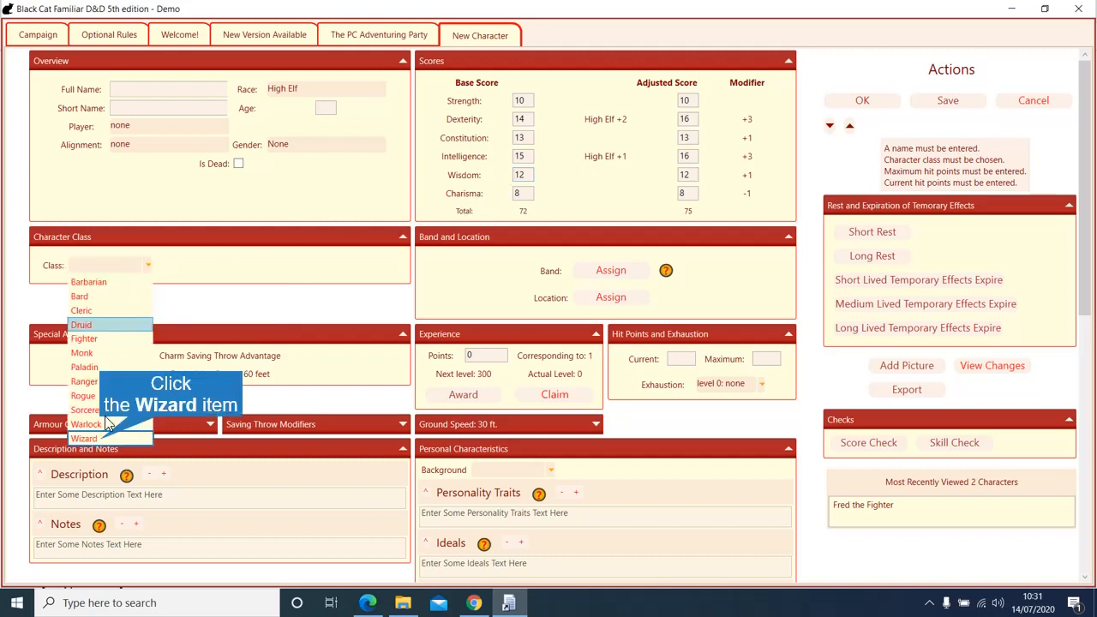
left_click(107, 438)
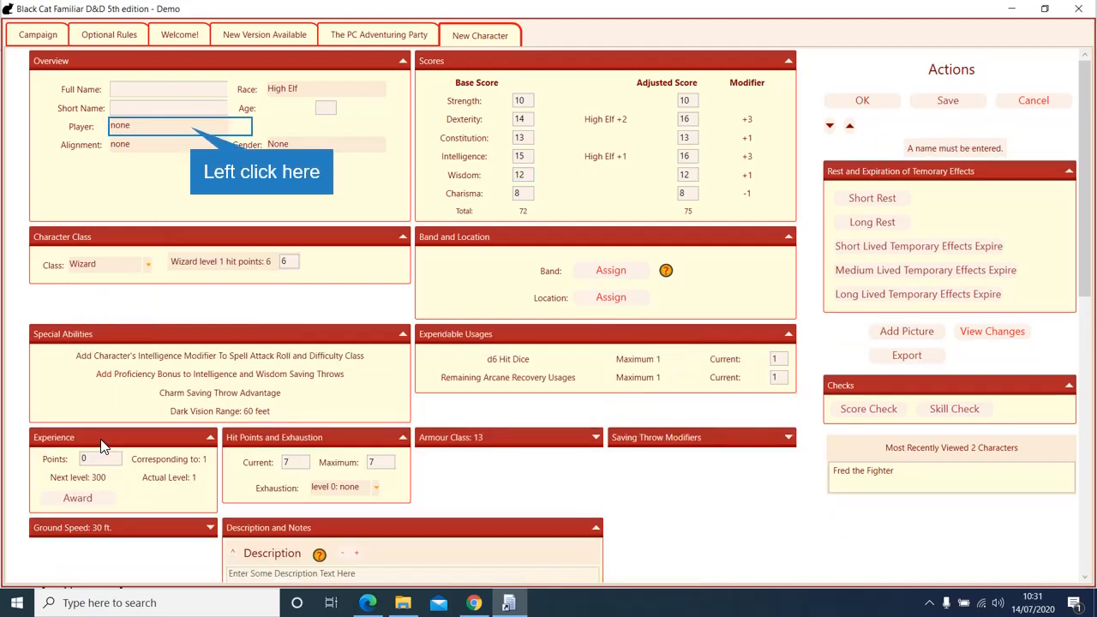
left_click(187, 140)
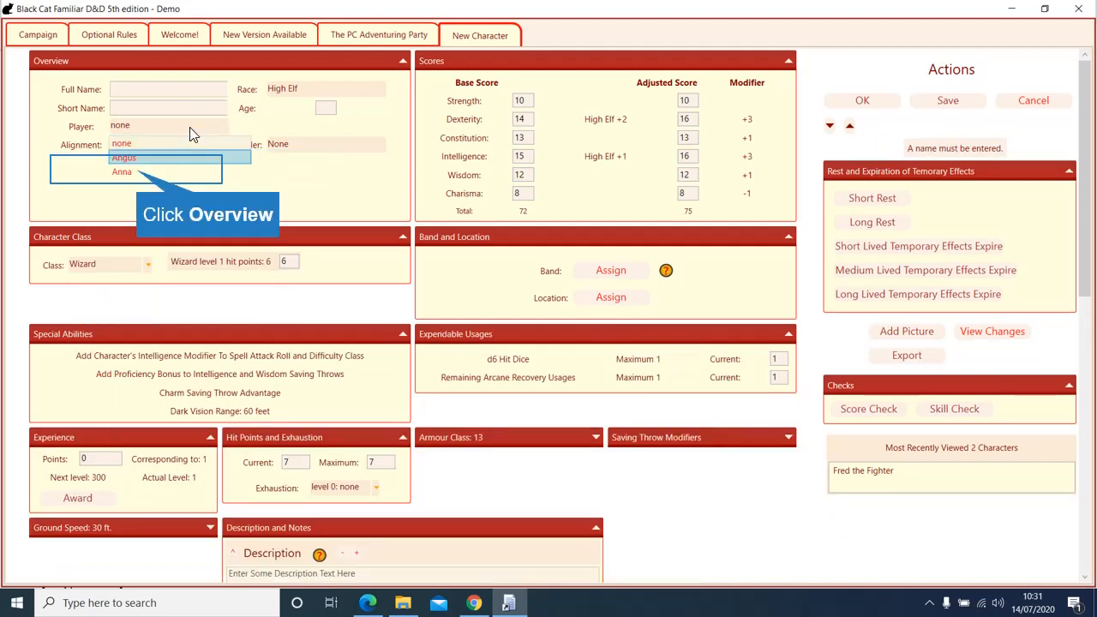
left_click(137, 172)
Step: Name the character 'Willie the Wizard' and put him in The PC Adventuring Party
left_click(163, 89)
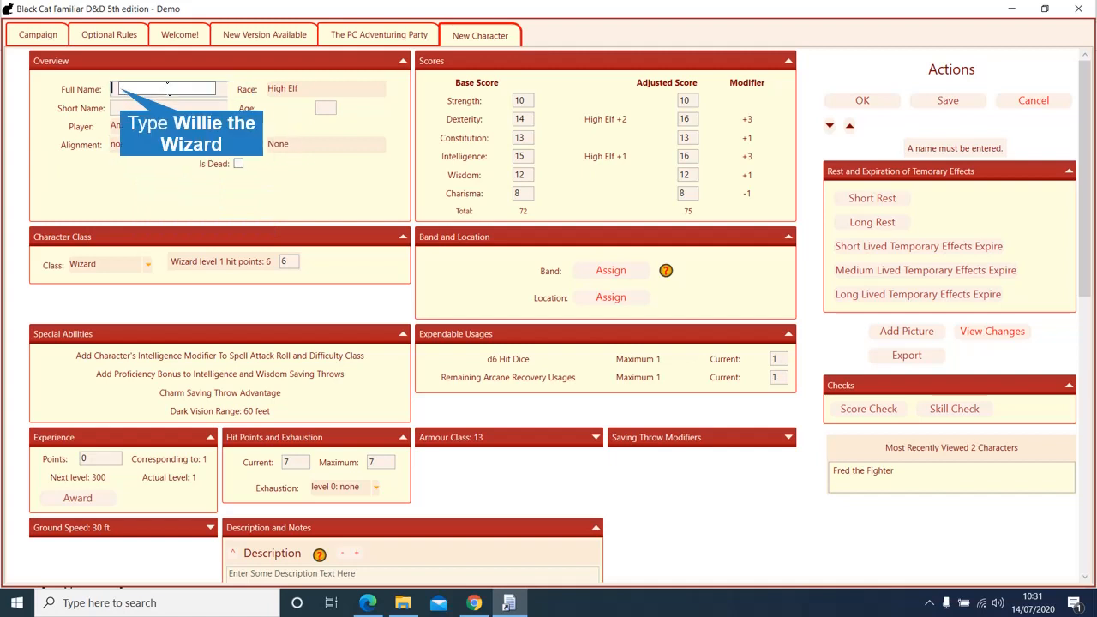
type("Willie the Wizard")
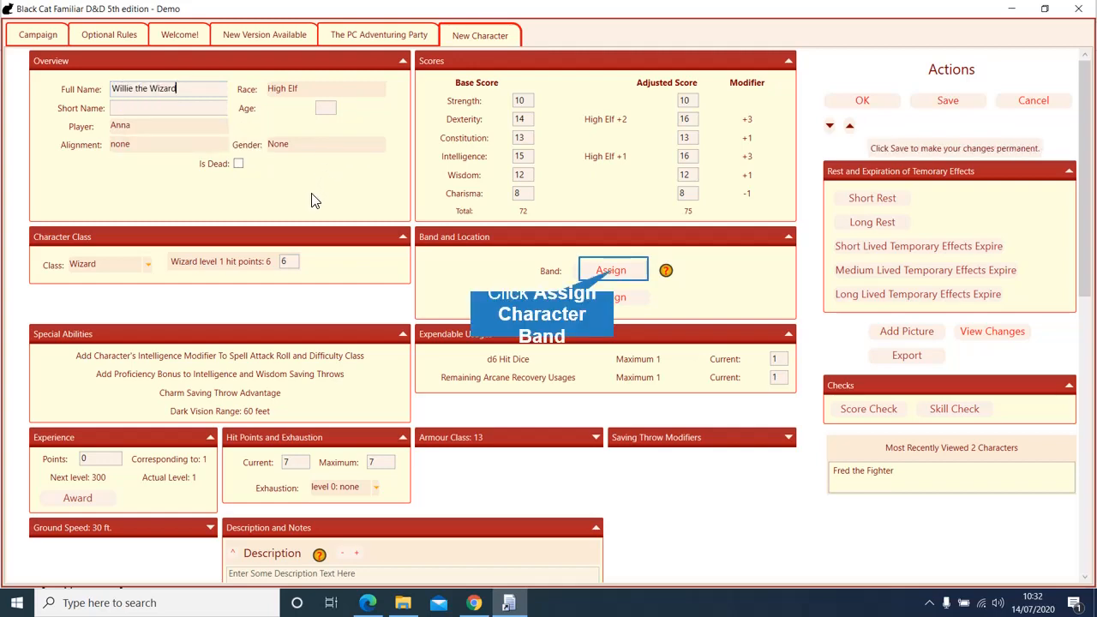
left_click(610, 270)
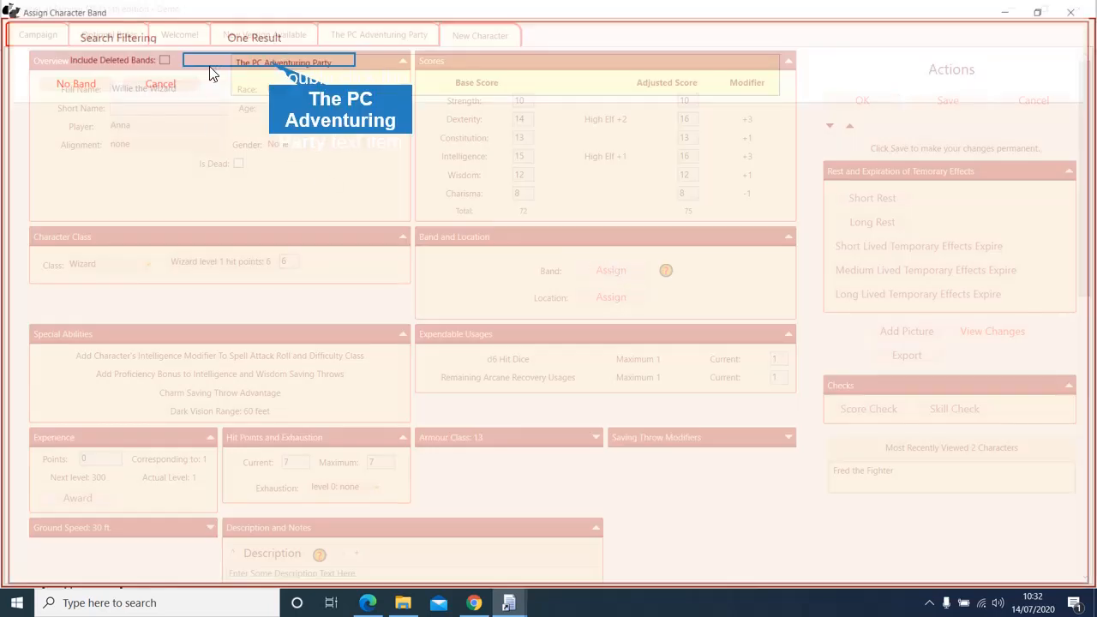
double_click(266, 64)
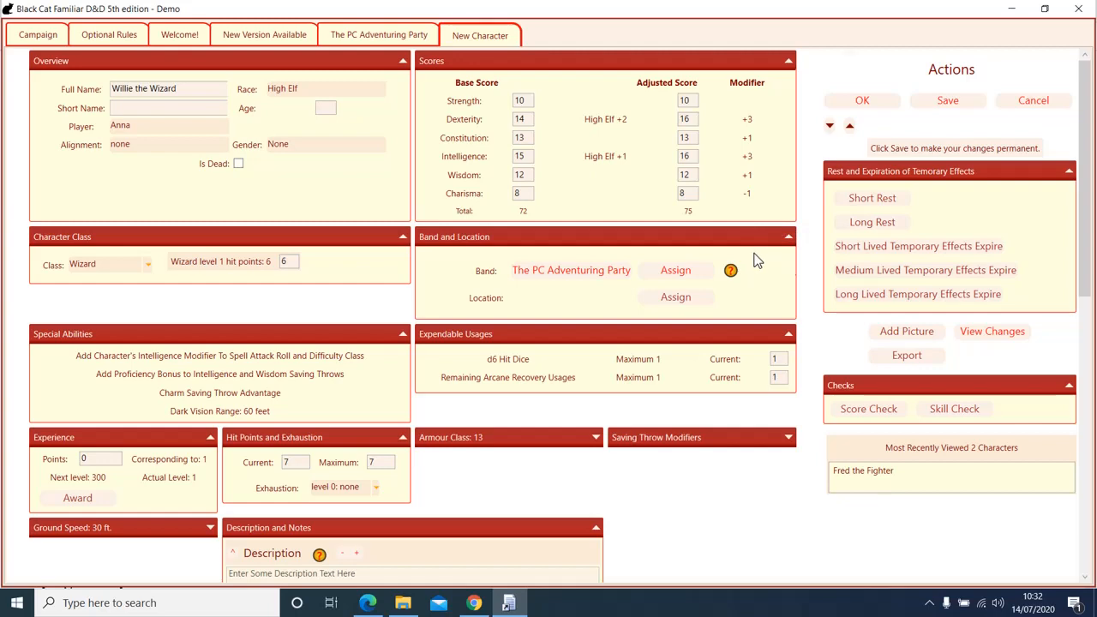
Step: Review the High Elf special abilities and expand Armour Class 13 into +10 base and +3 Dexterity
scroll(754, 259, "down", 2)
scroll(754, 260, "down", 1)
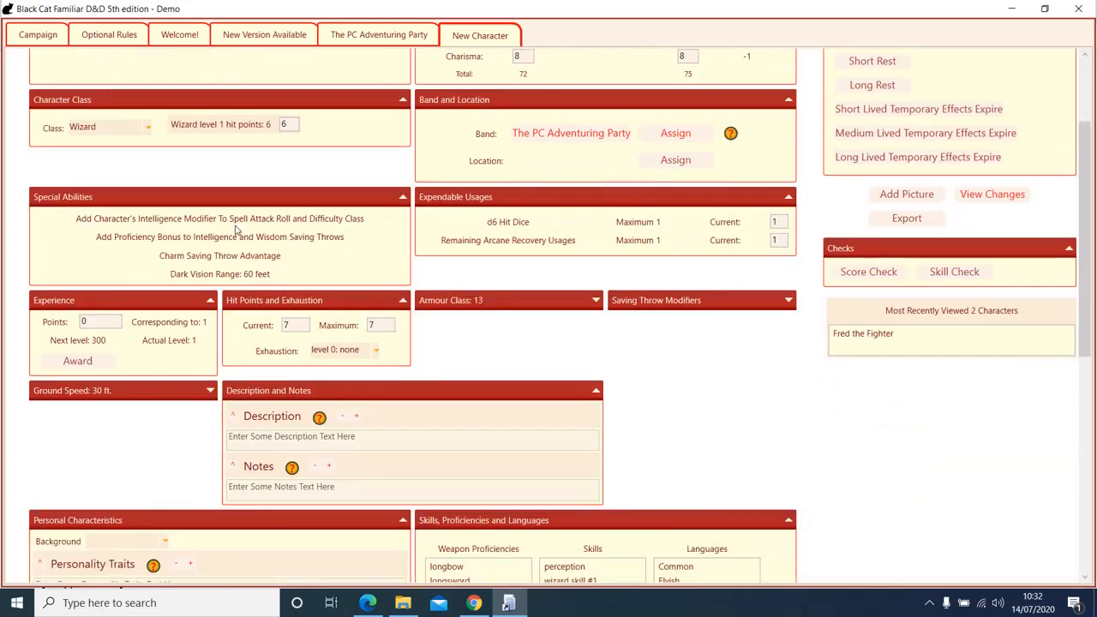
mouse_move(175, 274)
mouse_move(241, 261)
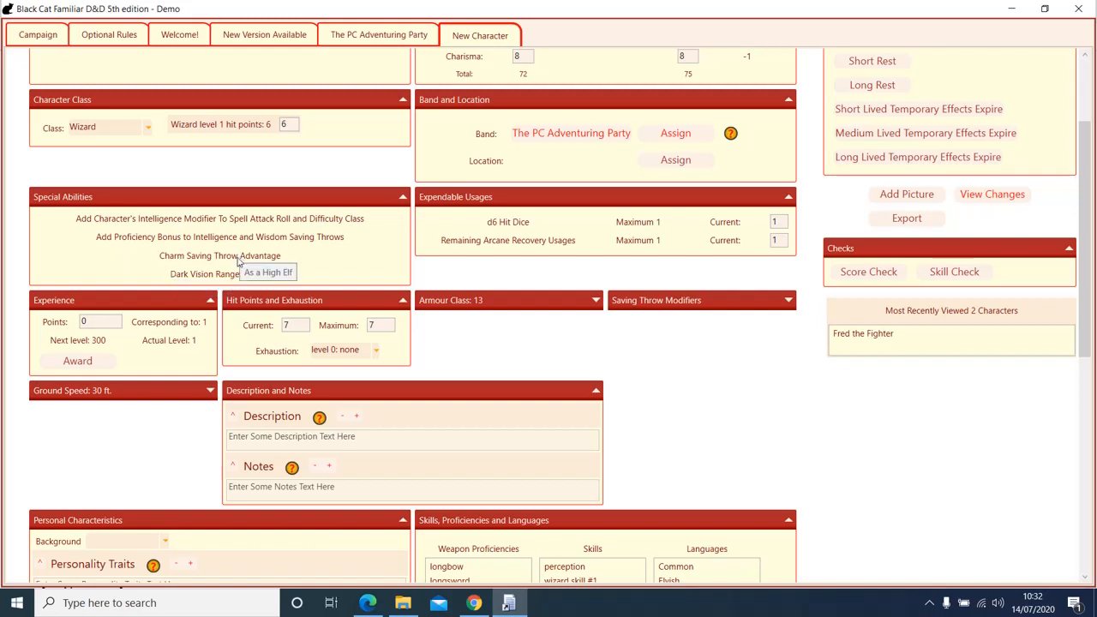
mouse_move(208, 281)
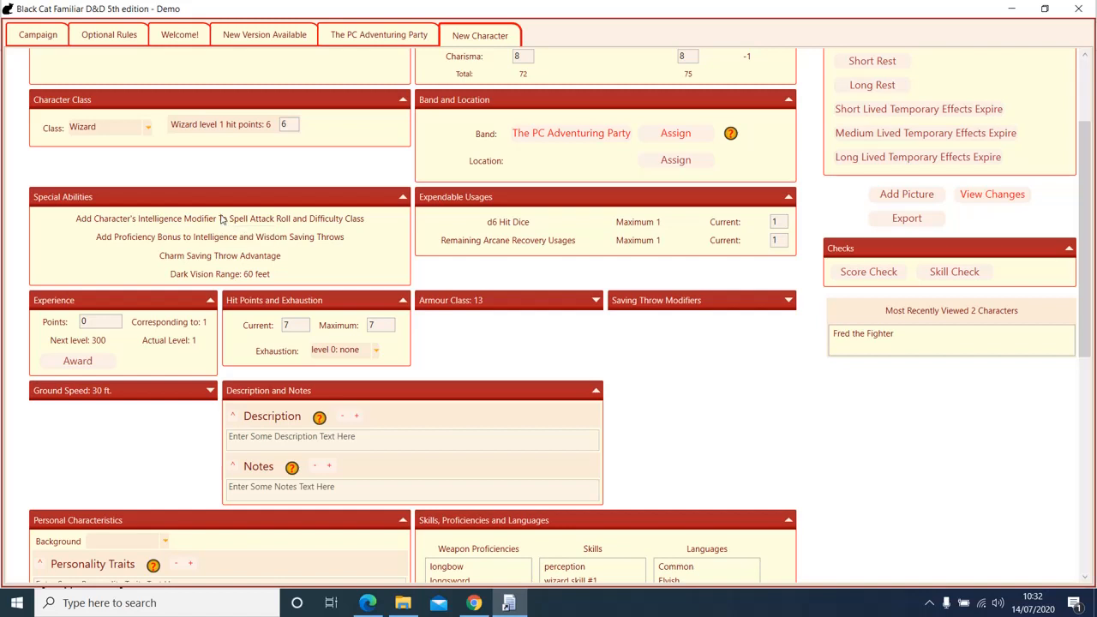
scroll(679, 392, "down", 1)
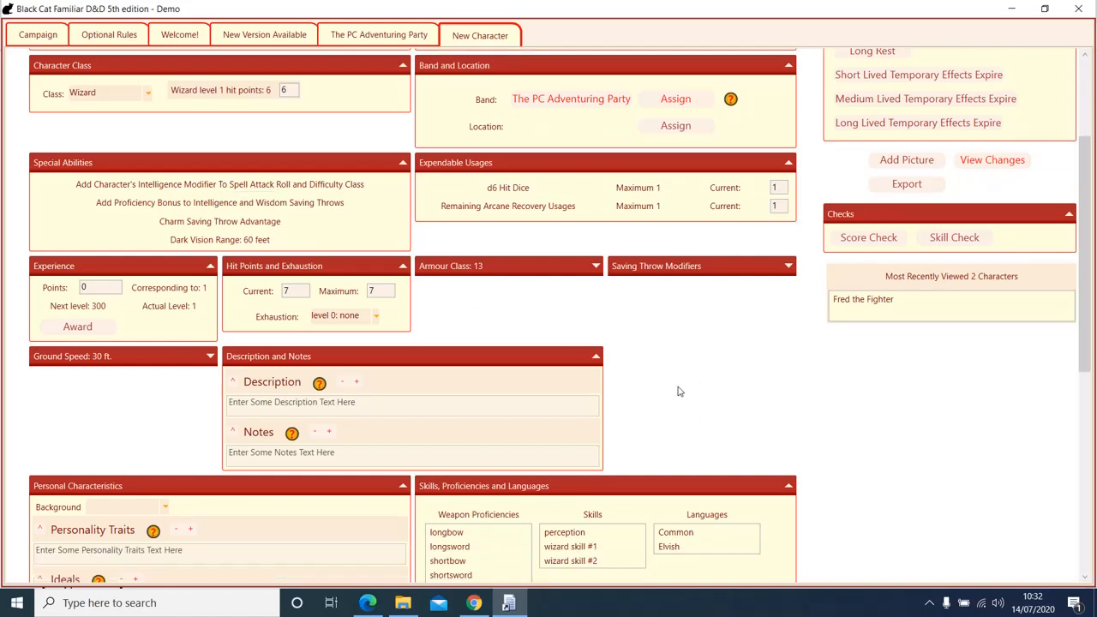
scroll(679, 391, "down", 1)
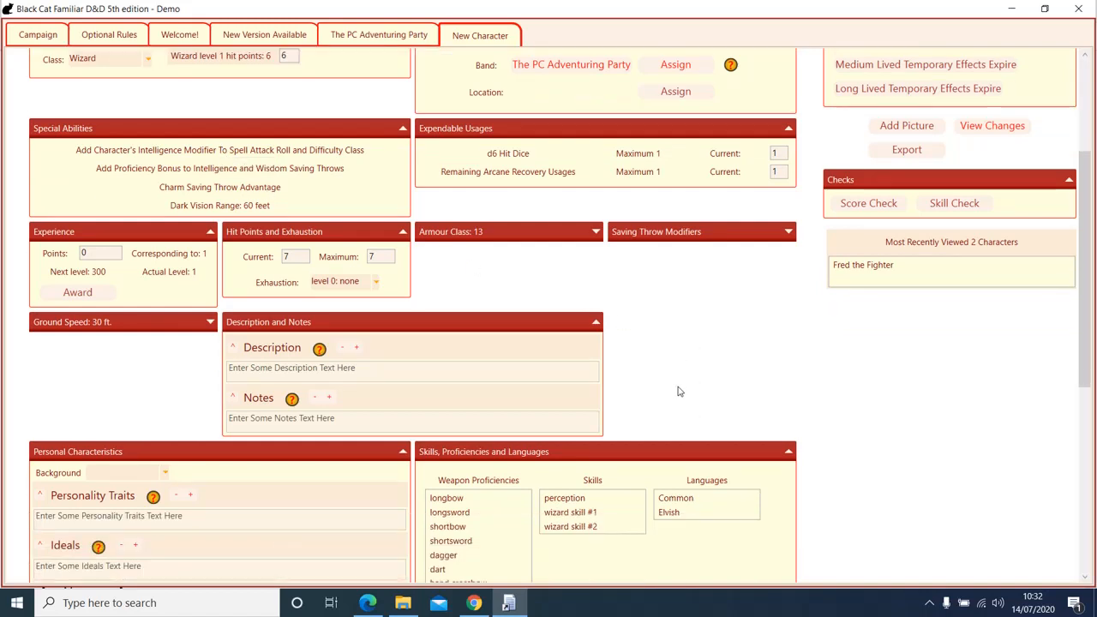
left_click(595, 233)
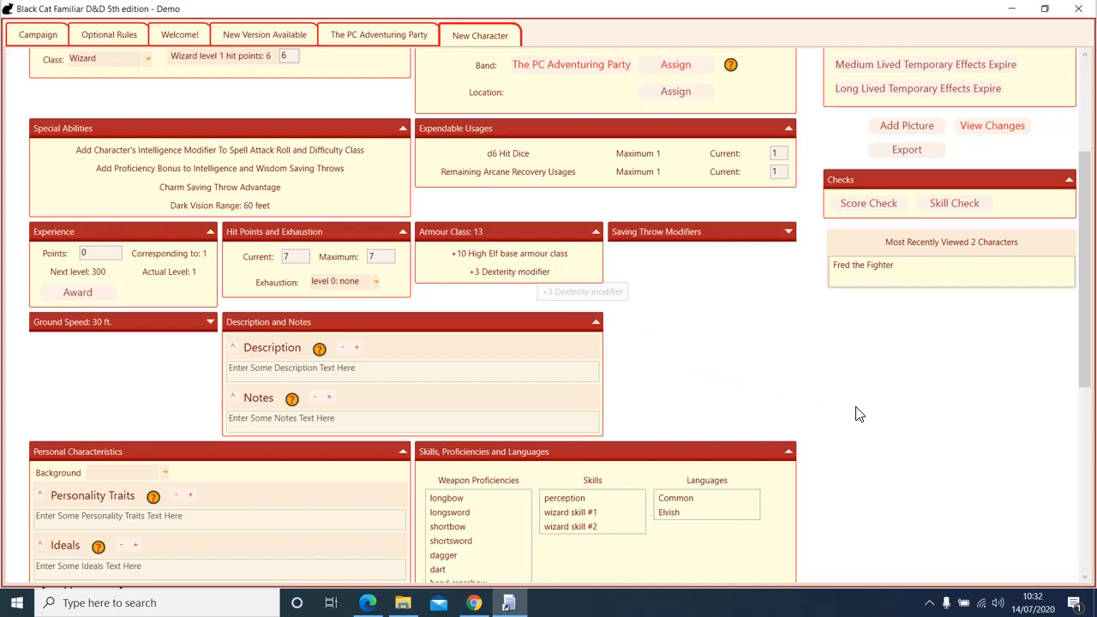
scroll(857, 412, "down", 3)
scroll(857, 411, "down", 5)
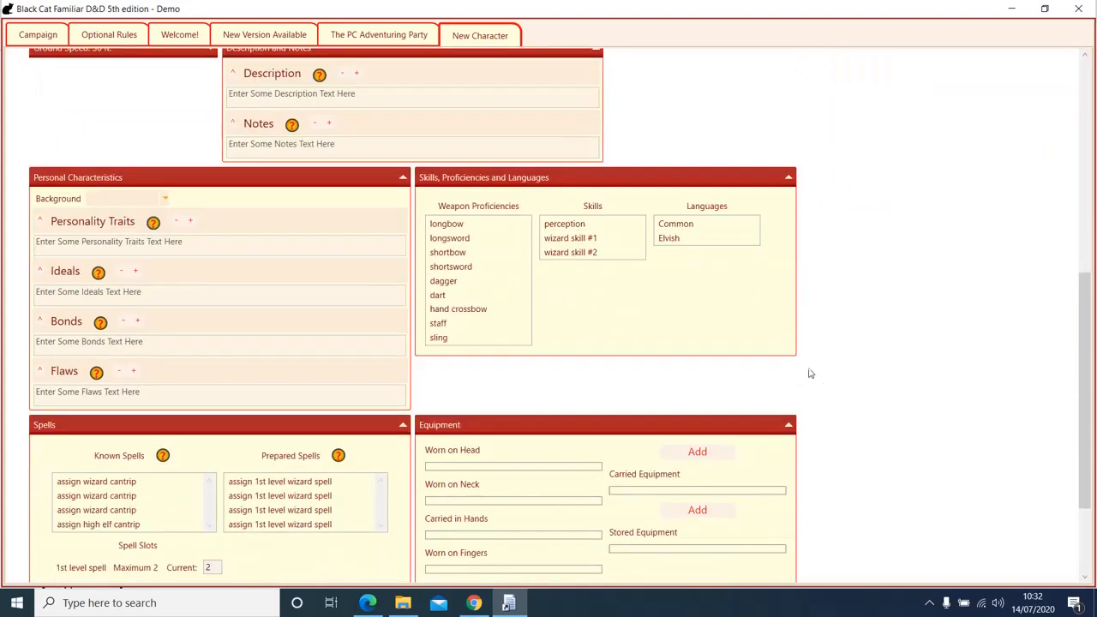
left_click(163, 198)
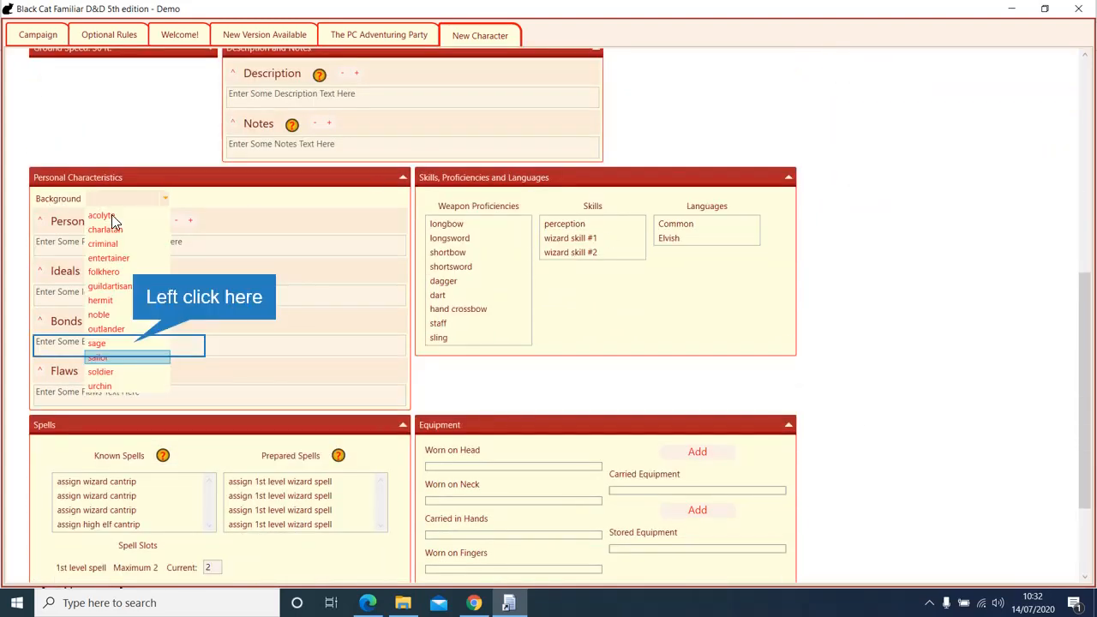
left_click(132, 343)
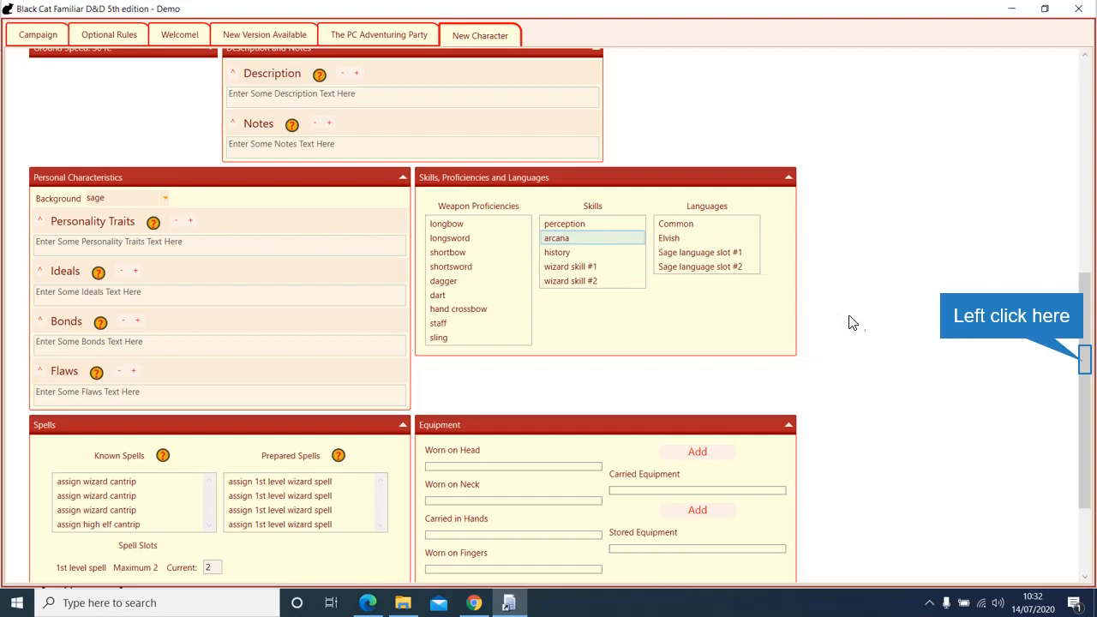
left_click(1086, 351)
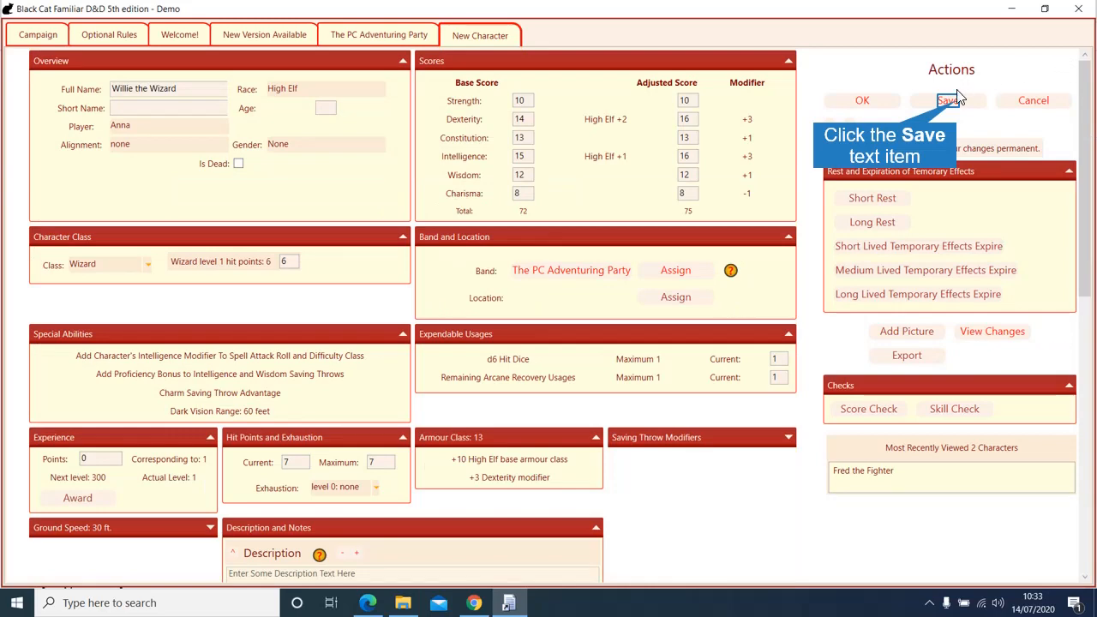
left_click_drag(1090, 113, 1094, 416)
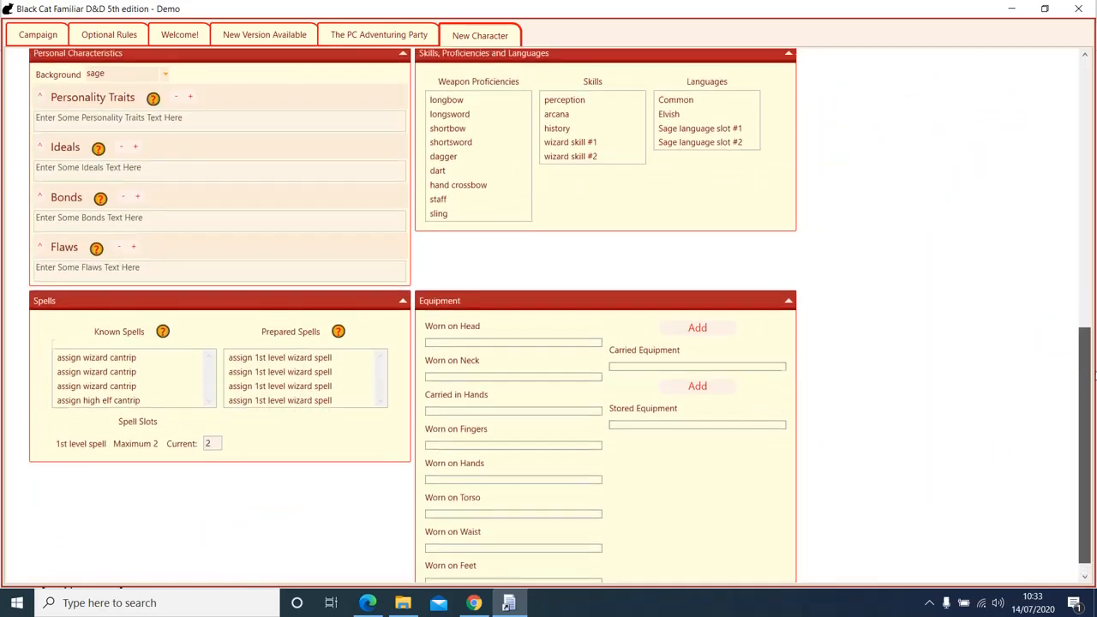
Step: Choose insight and investigation as the two wizard skills
double_click(582, 158)
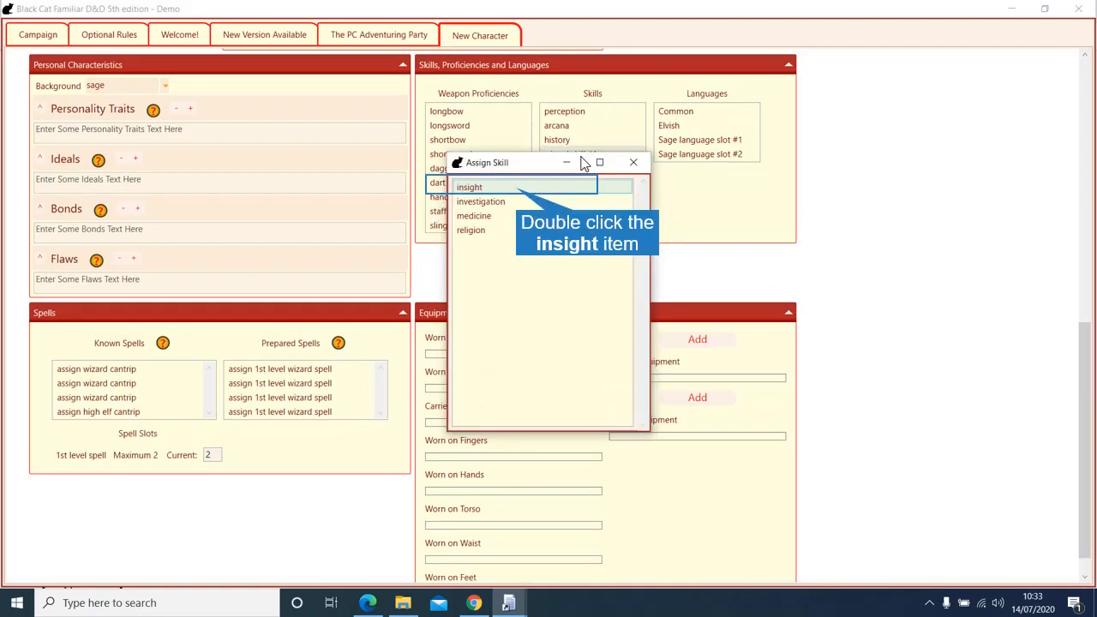
double_click(516, 190)
double_click(582, 168)
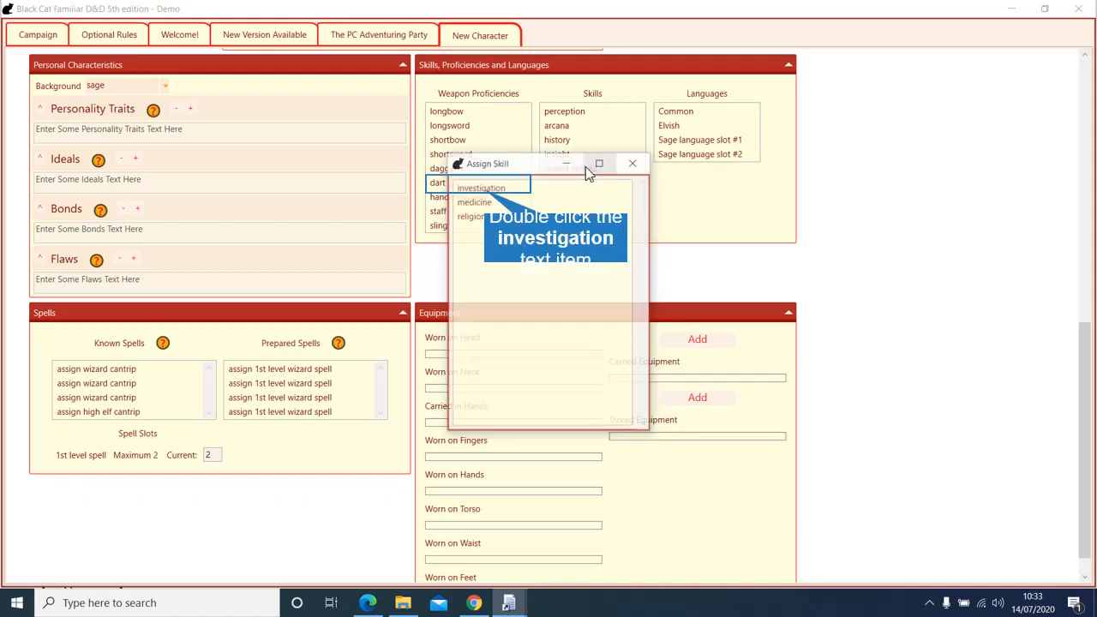
double_click(485, 191)
Step: Fill the two Sage language slots with Dwarvish and Goblin
double_click(685, 143)
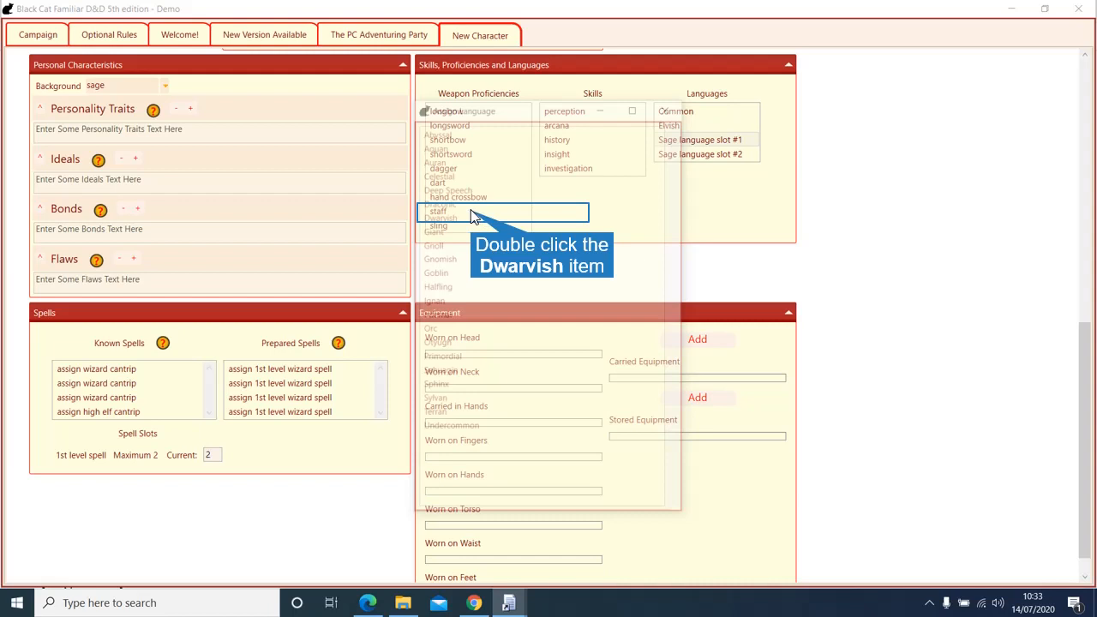
double_click(674, 155)
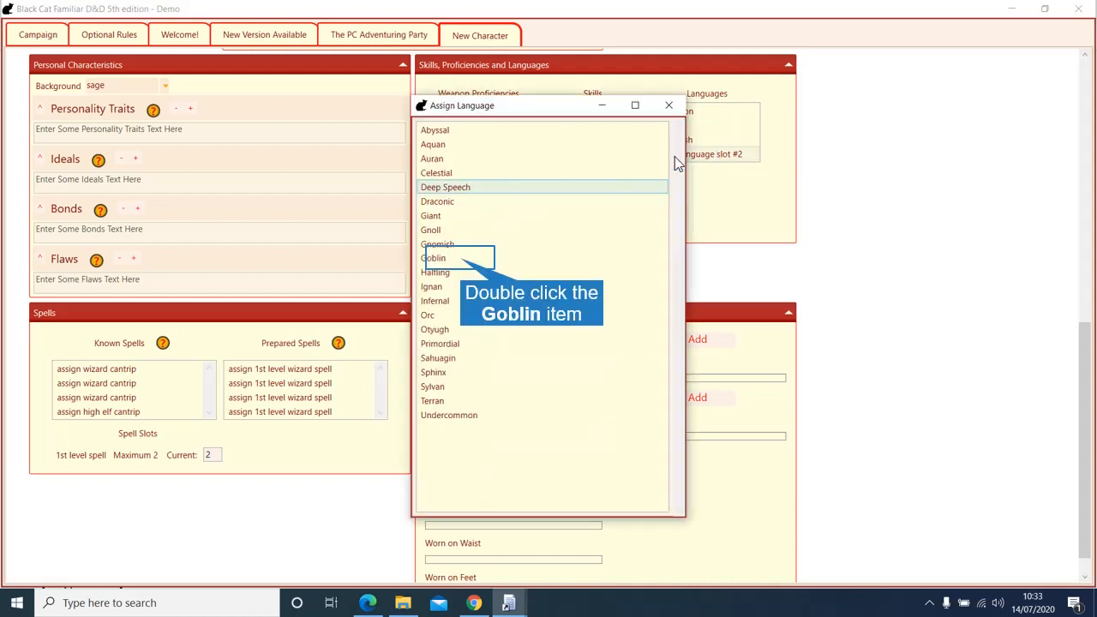
double_click(462, 259)
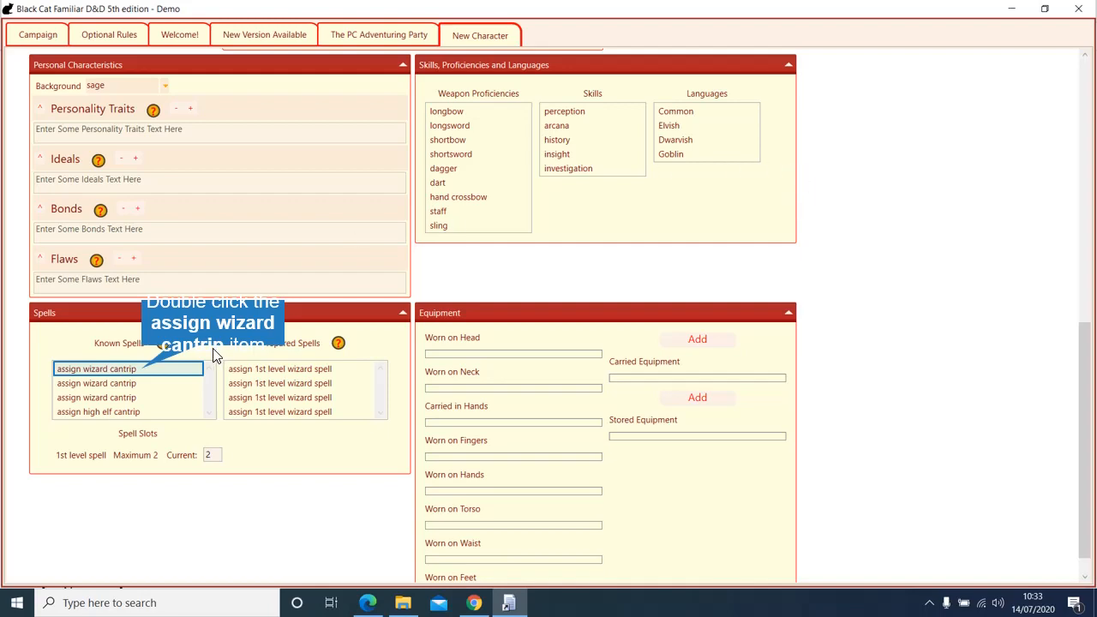
Step: Learn Acid Splash and Mage Hand as wizard cantrips and Fire Bolt as the high-elf cantrip
double_click(144, 370)
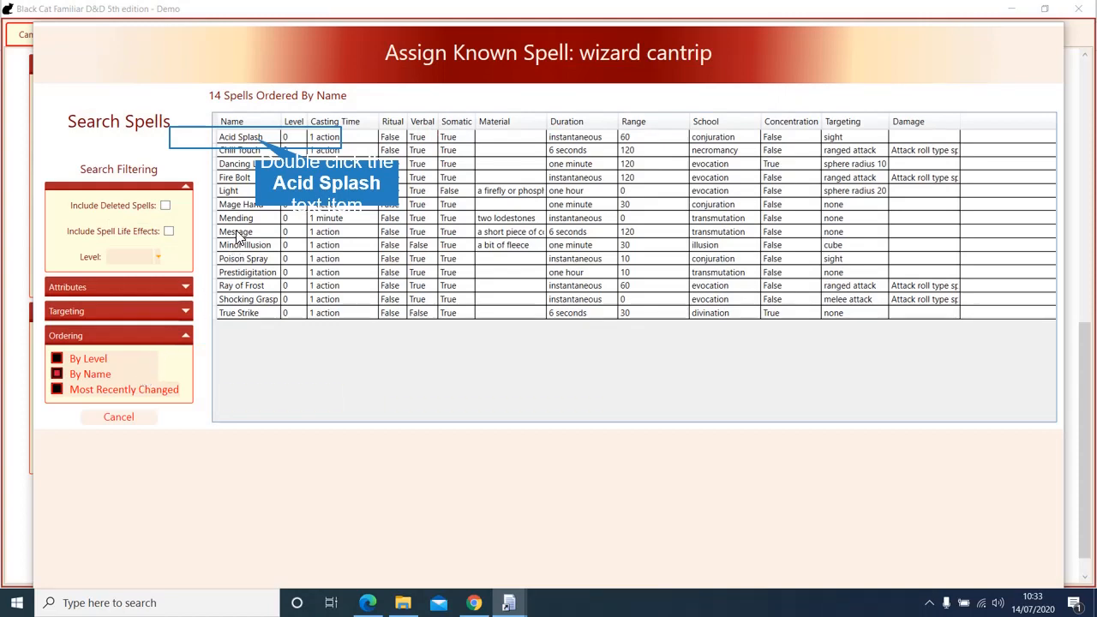
double_click(256, 138)
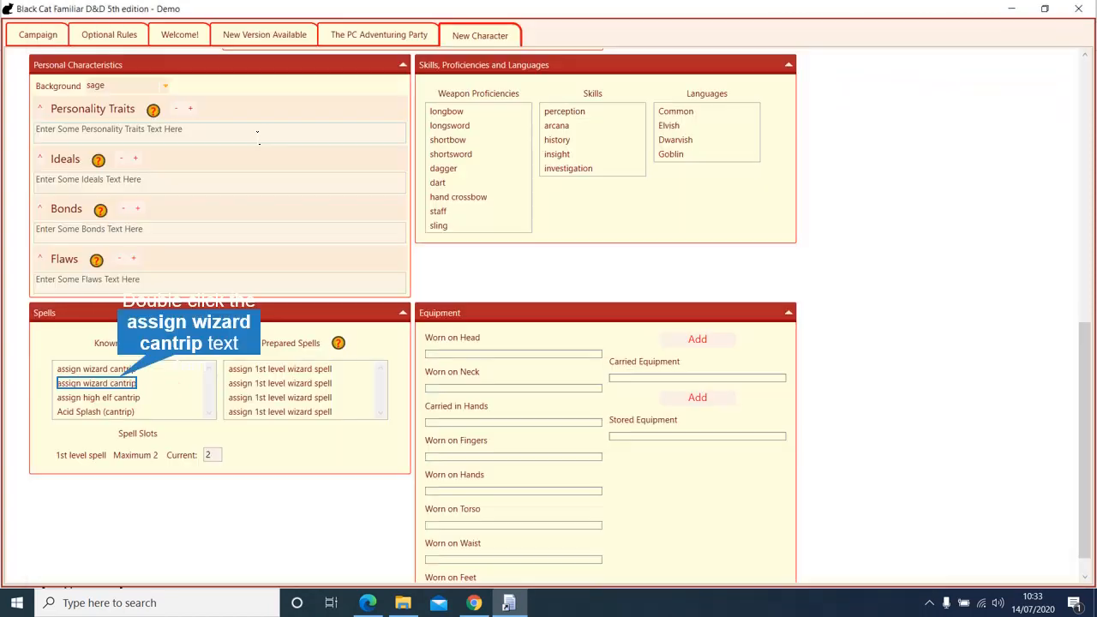
double_click(120, 385)
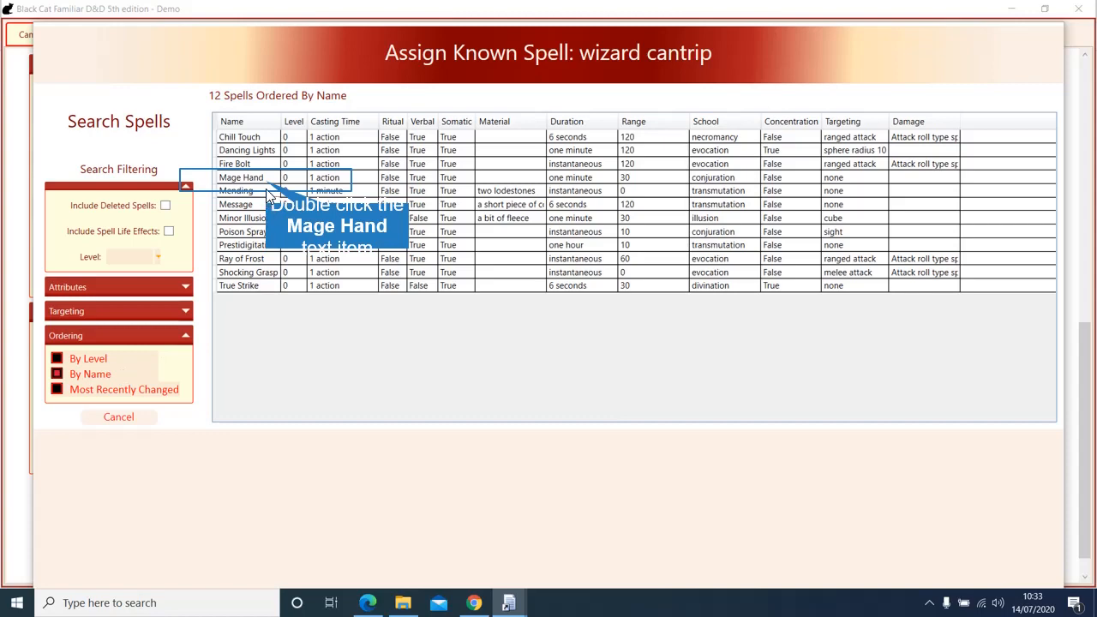
double_click(266, 180)
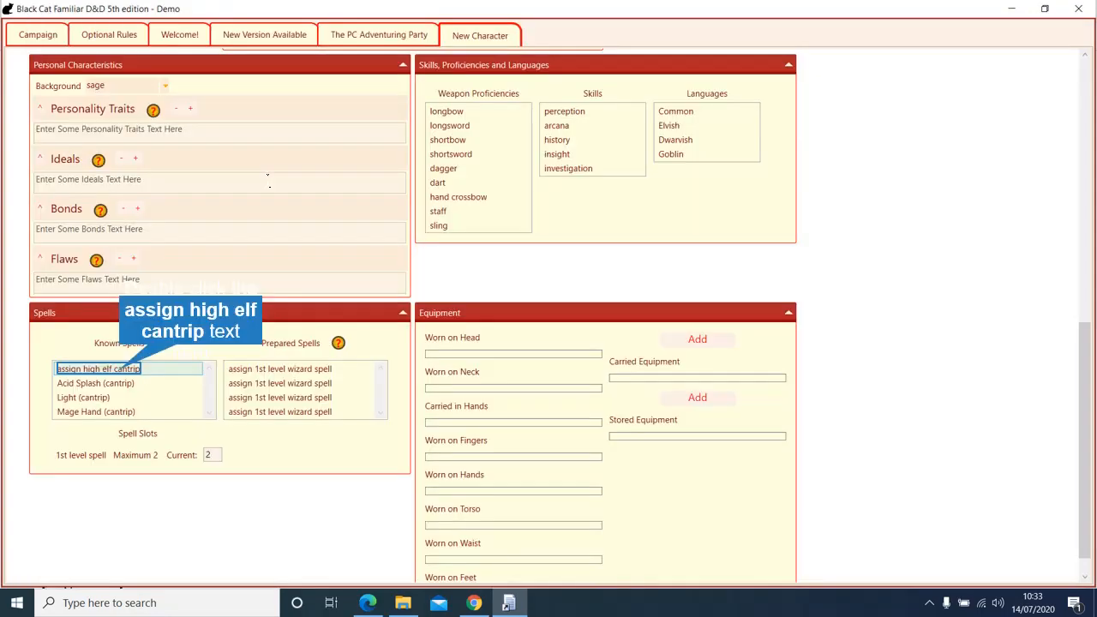
double_click(120, 373)
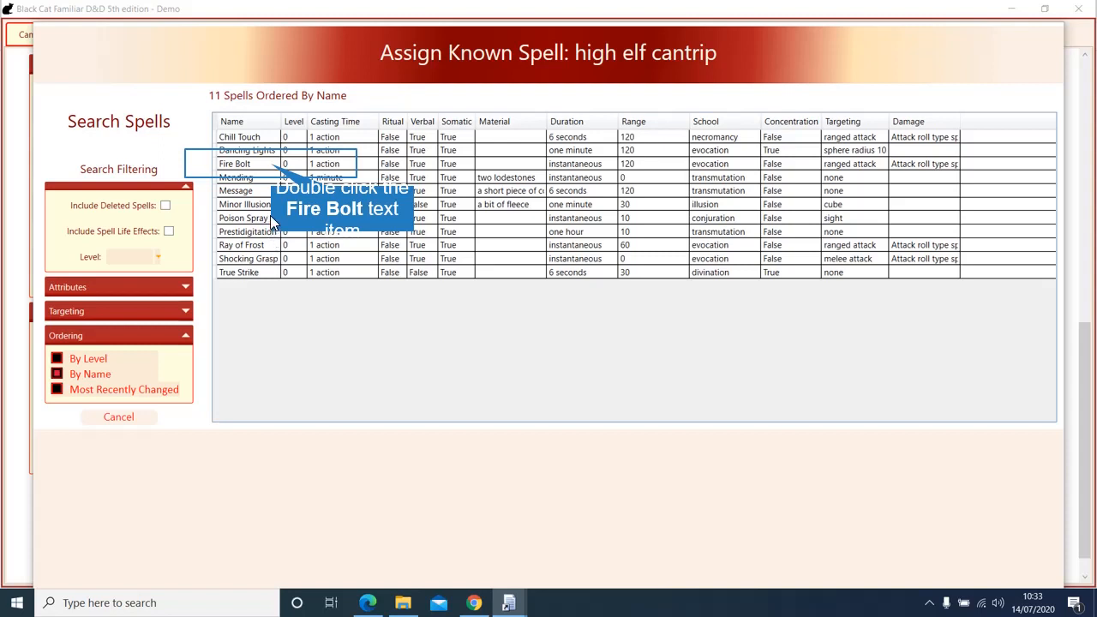
double_click(272, 165)
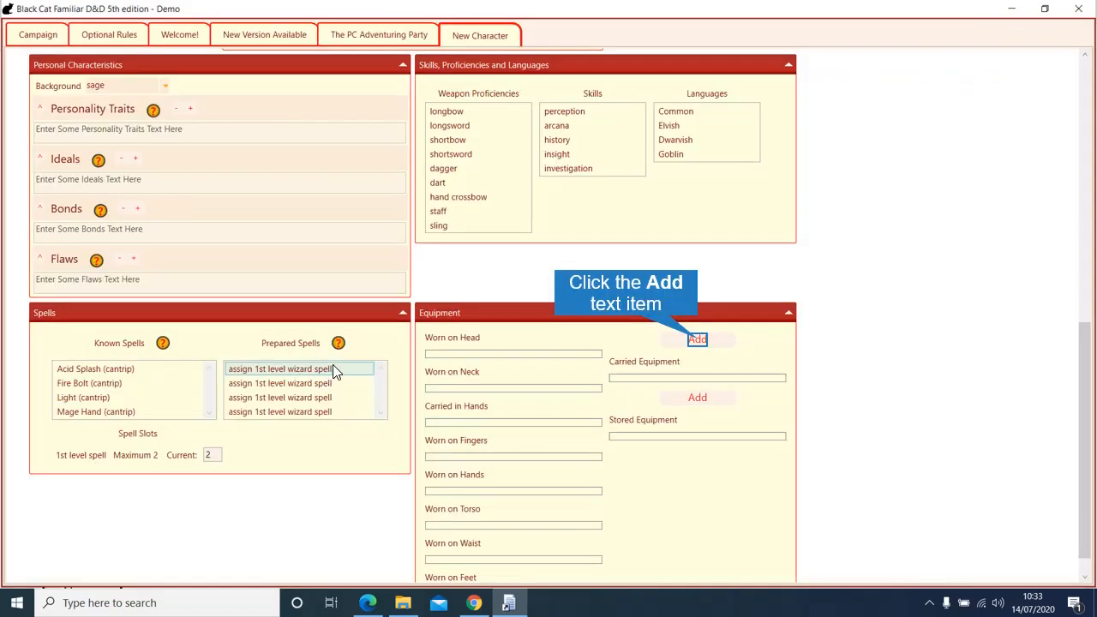
Step: Add a quarterstaff to the wizard's equipment and carry it in hands
left_click(697, 339)
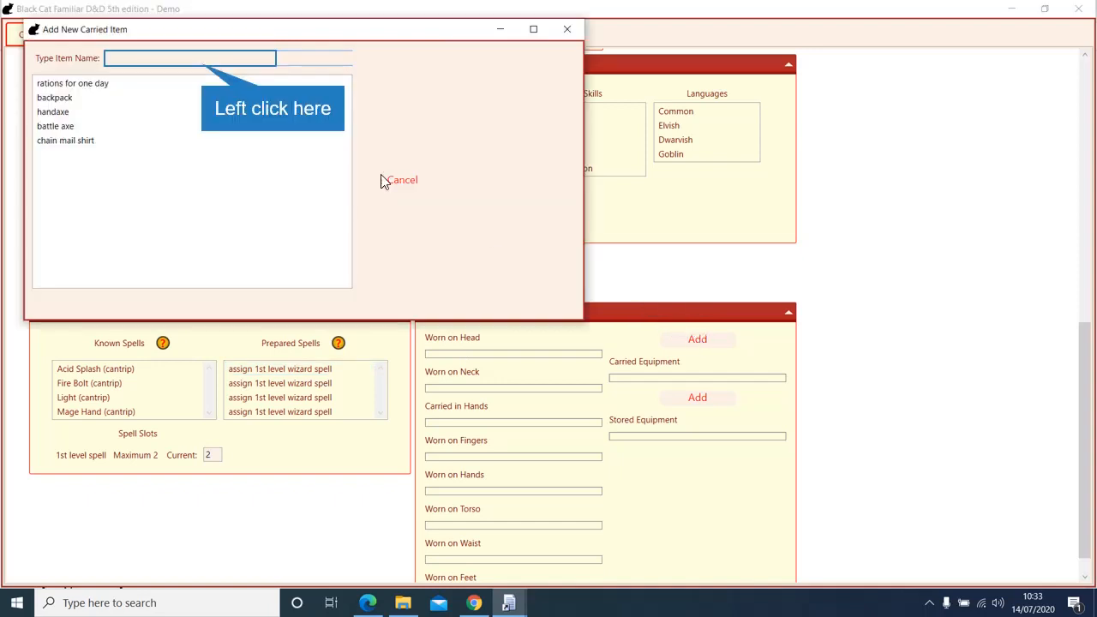
left_click(204, 58)
type("S")
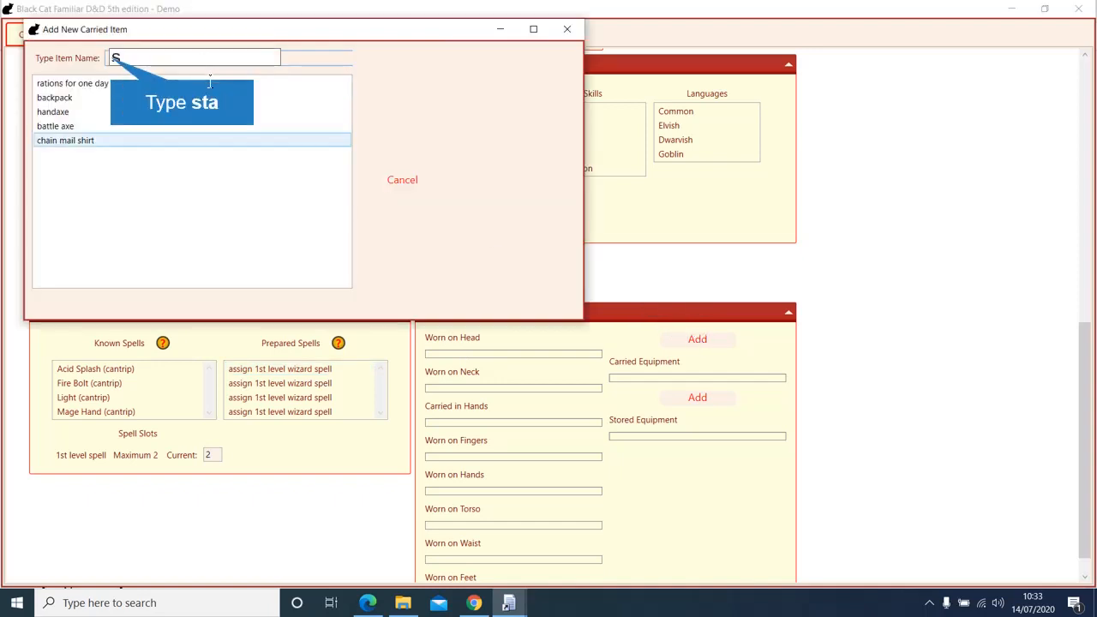
type("ta")
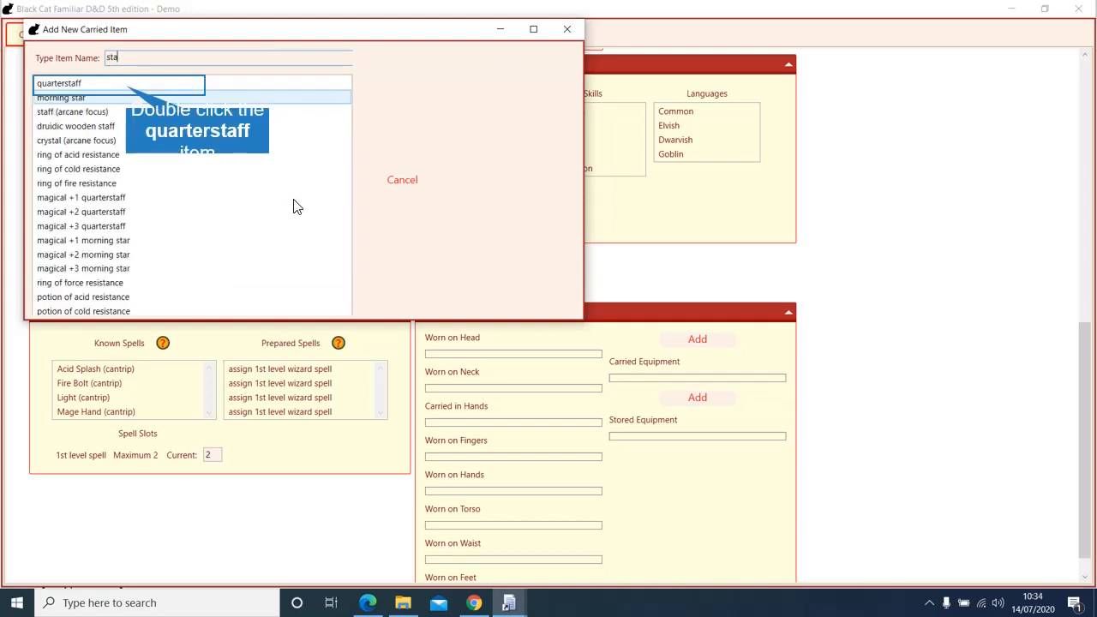
double_click(127, 85)
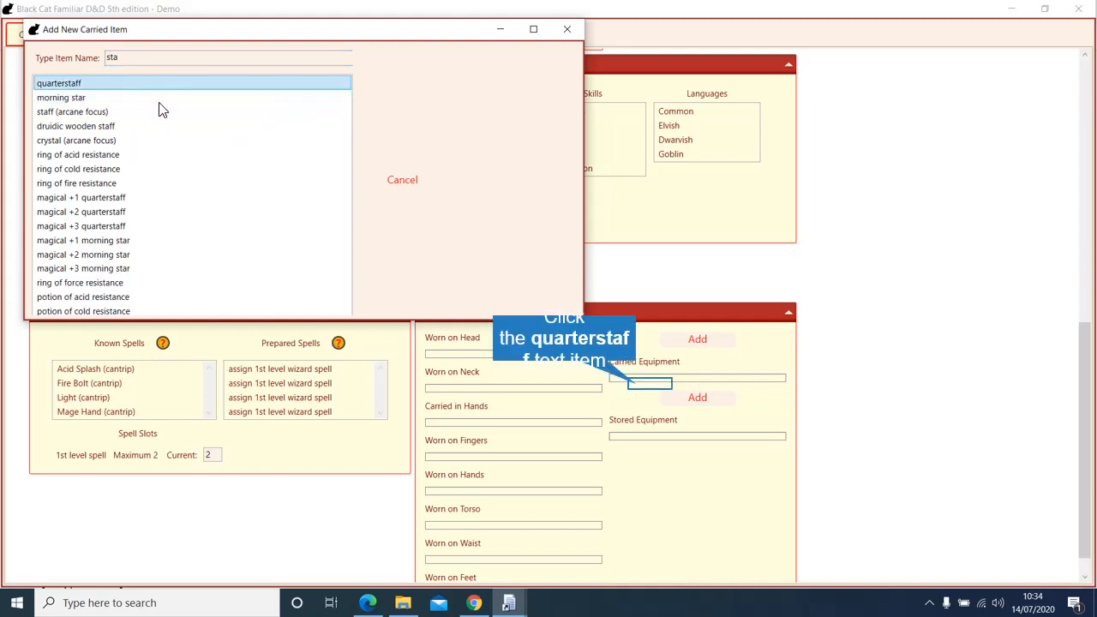
left_click_drag(548, 385, 471, 423)
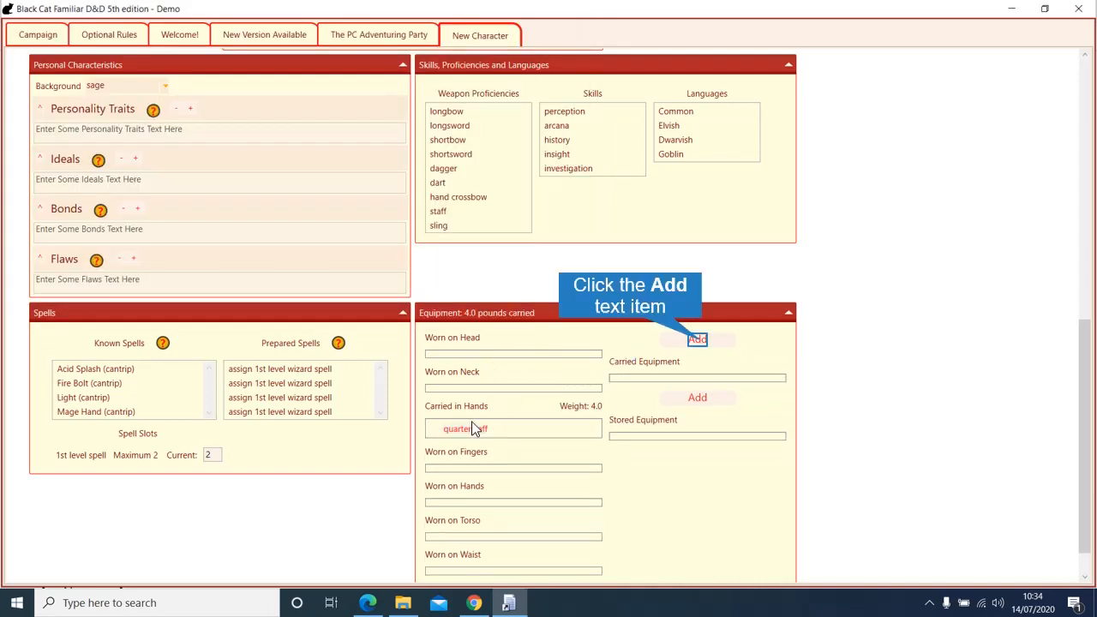
Step: Add a backpack and a spellbook, placing the spellbook inside the backpack
left_click(697, 340)
left_click(140, 57)
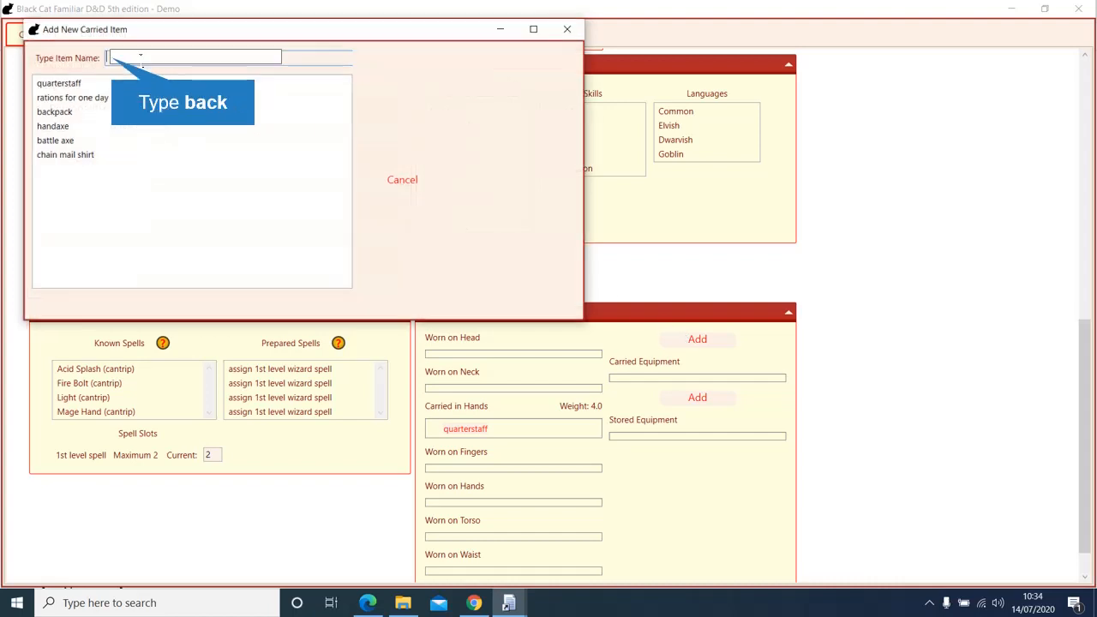
type("back")
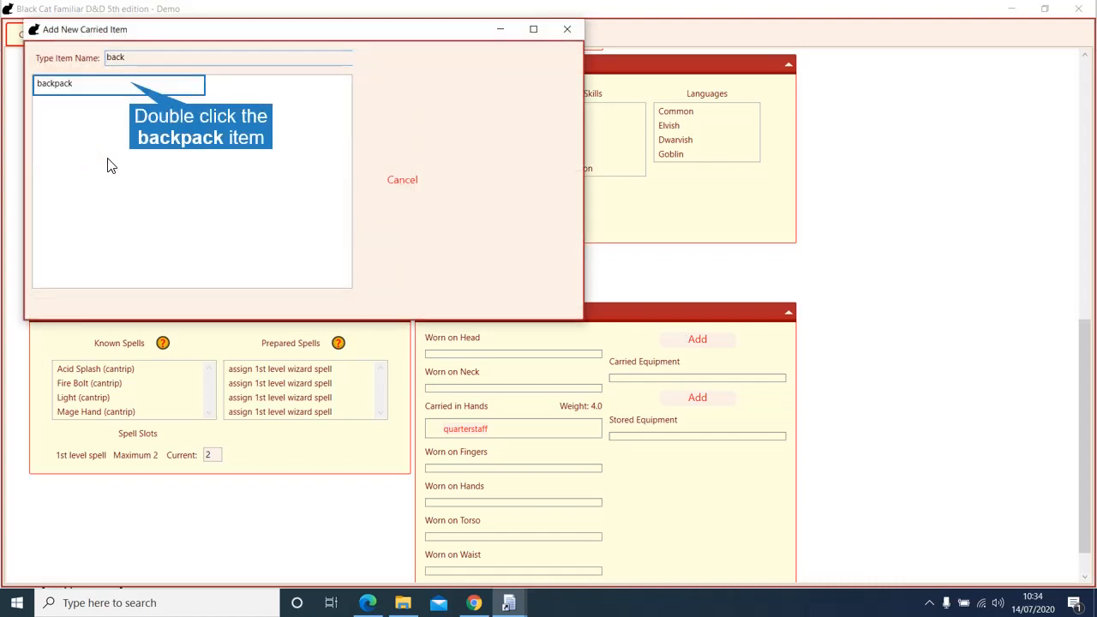
double_click(135, 85)
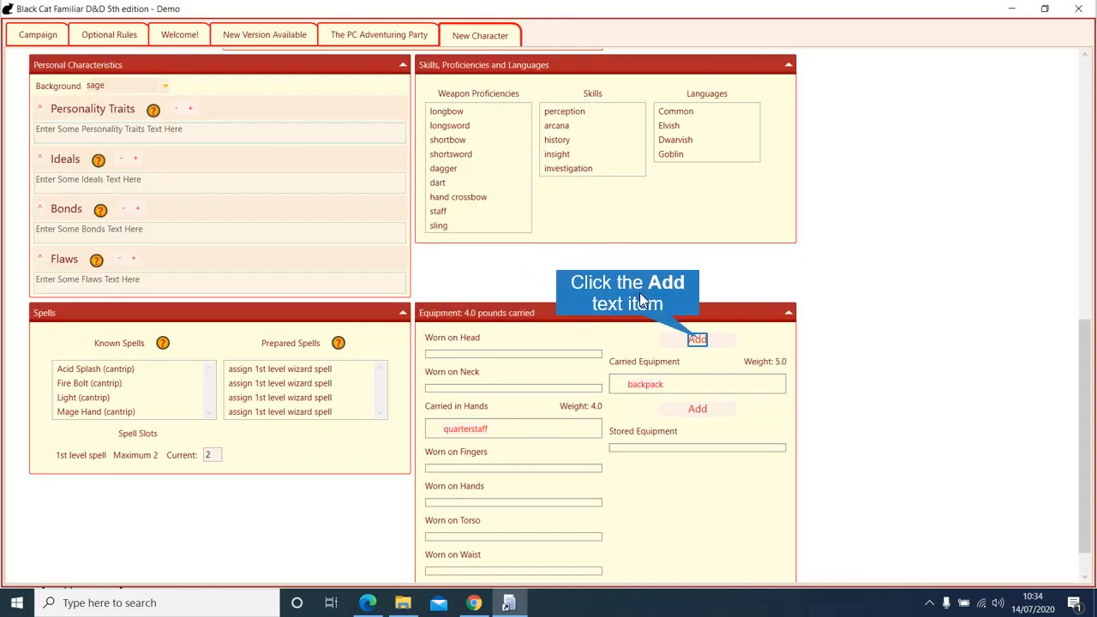
left_click(698, 339)
left_click(180, 78)
type("s")
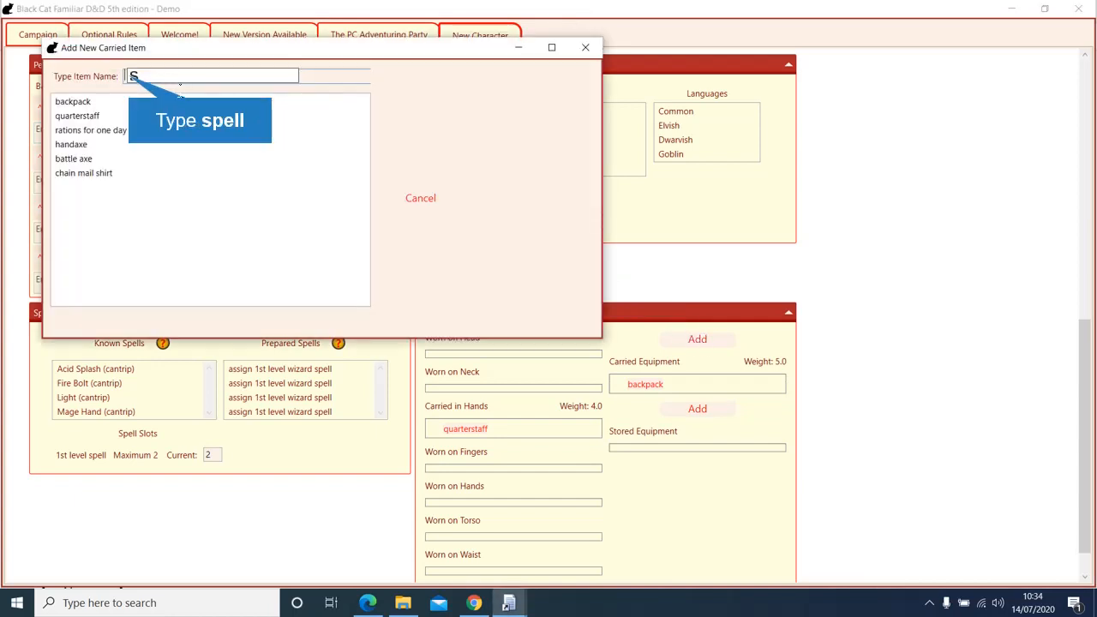
type("pell")
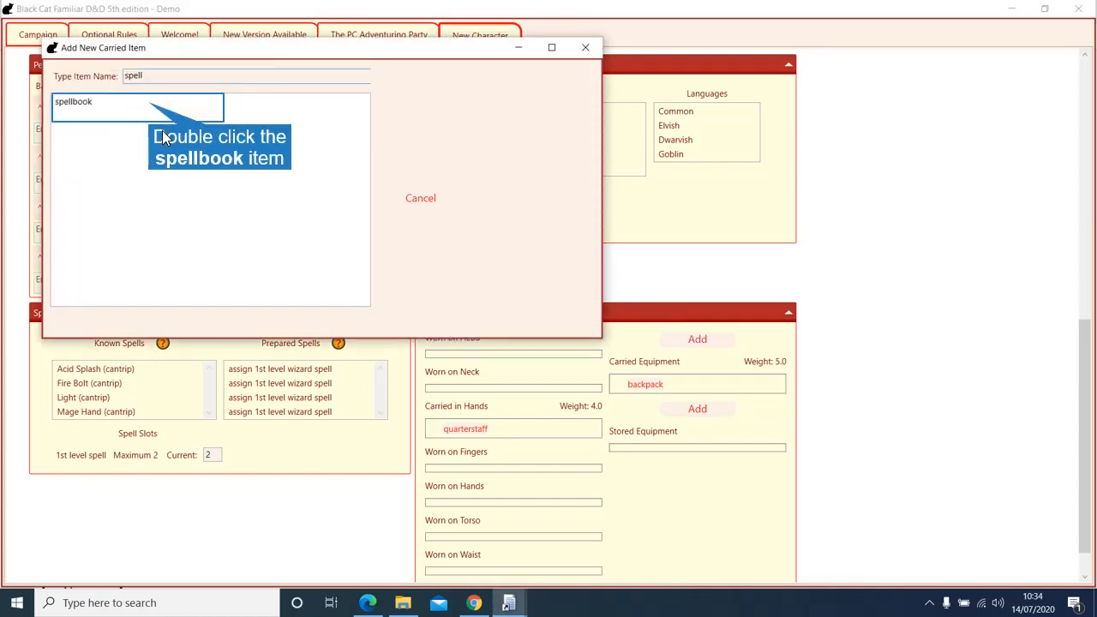
double_click(153, 109)
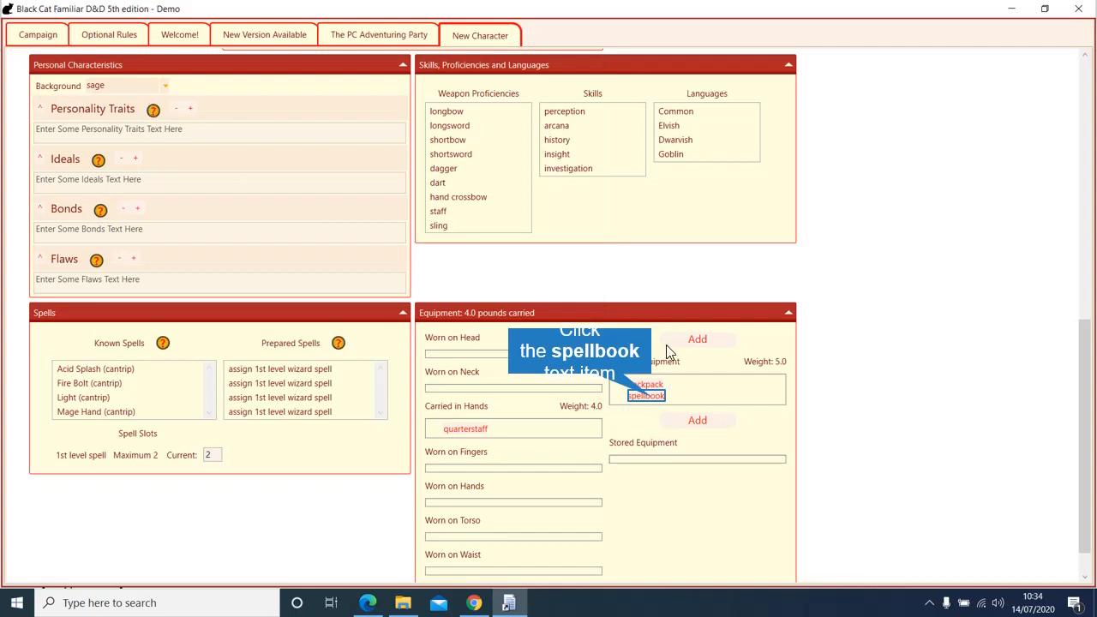
left_click(652, 398)
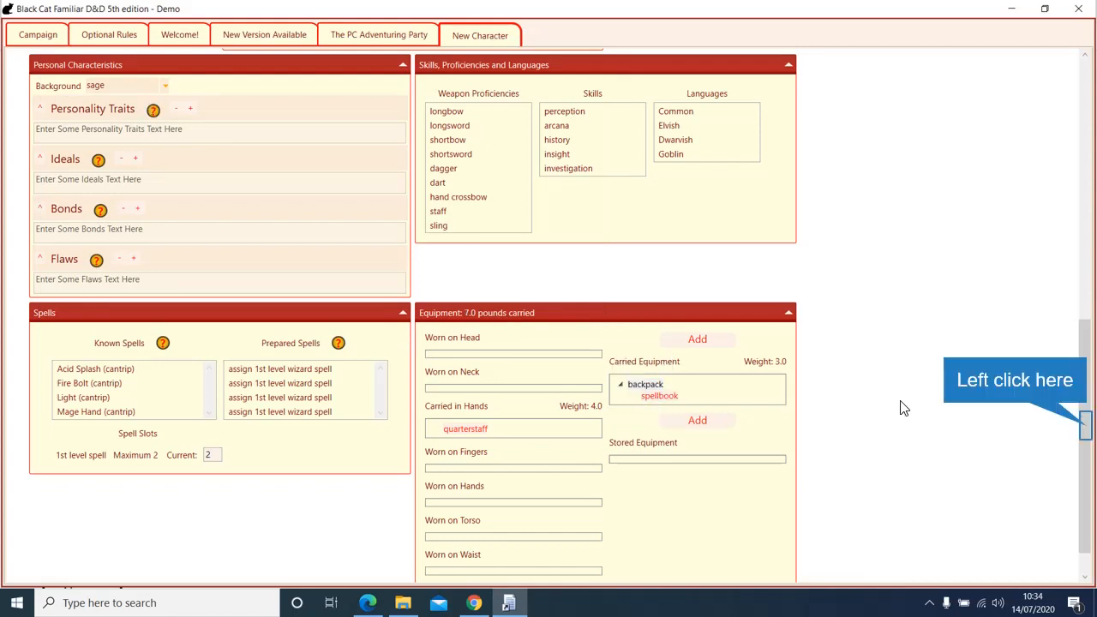
Step: Add the level 1 spell Shield to the wizard's spellbook
left_click_drag(1085, 424, 1081, 100)
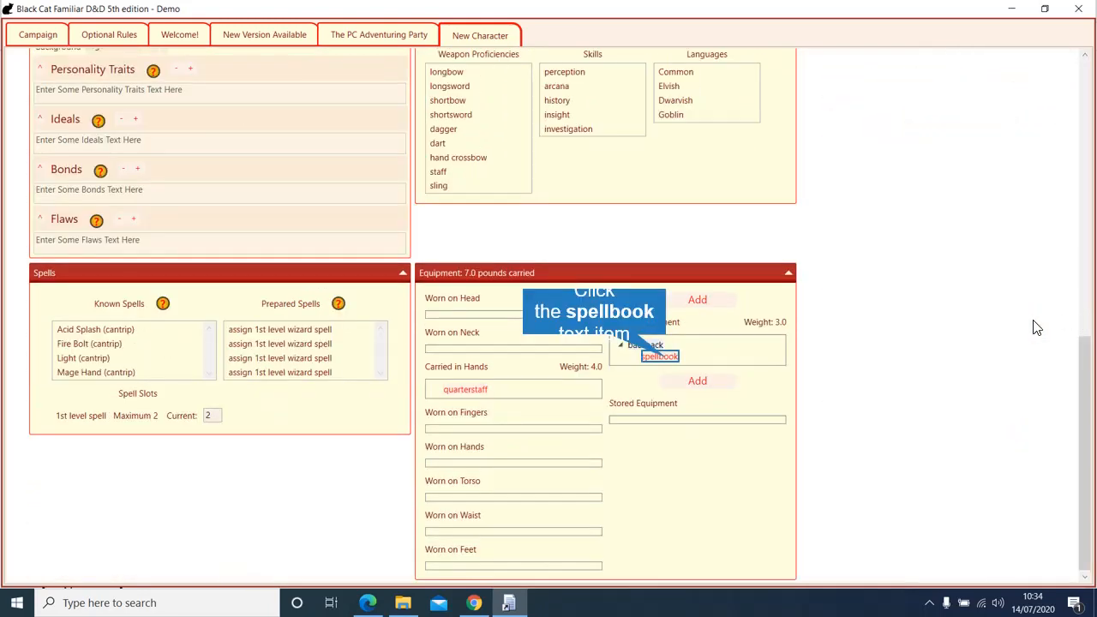
left_click(665, 358)
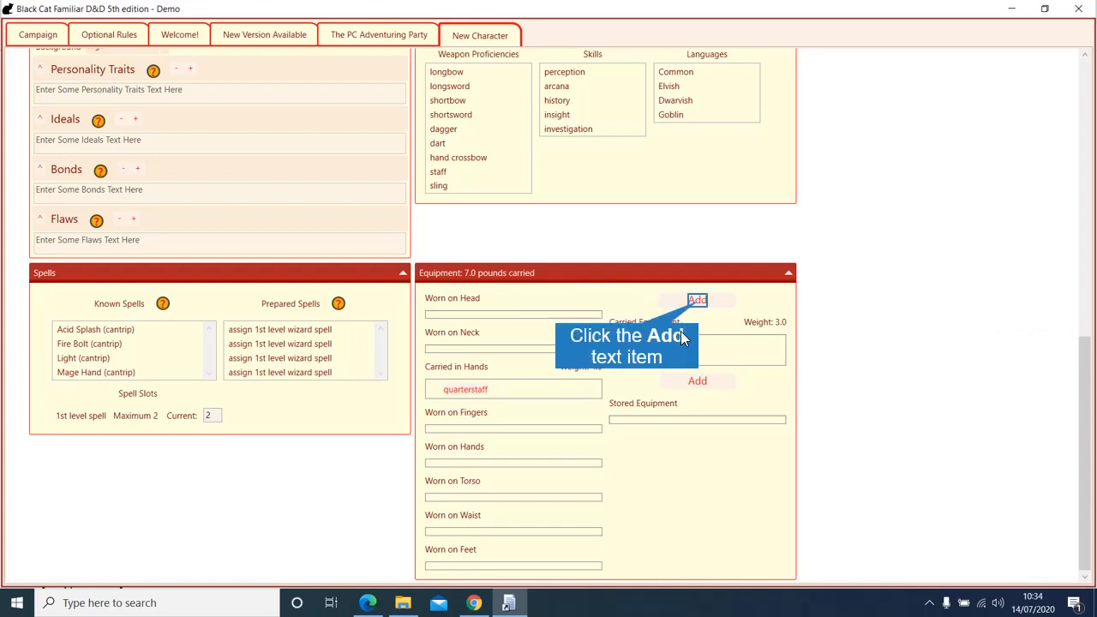
left_click(697, 302)
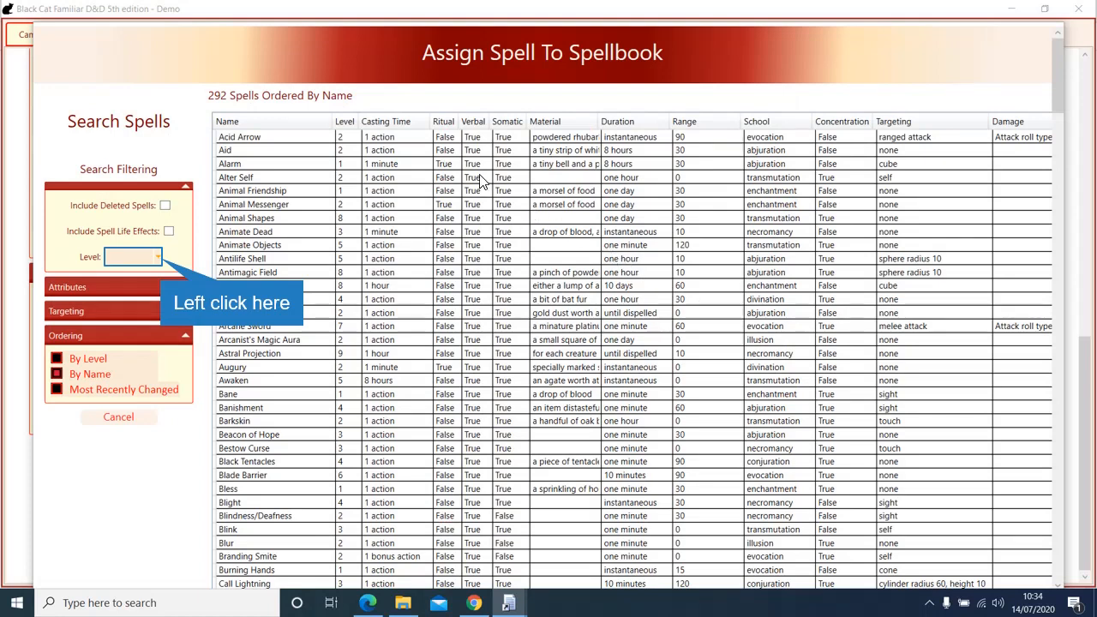
left_click(157, 258)
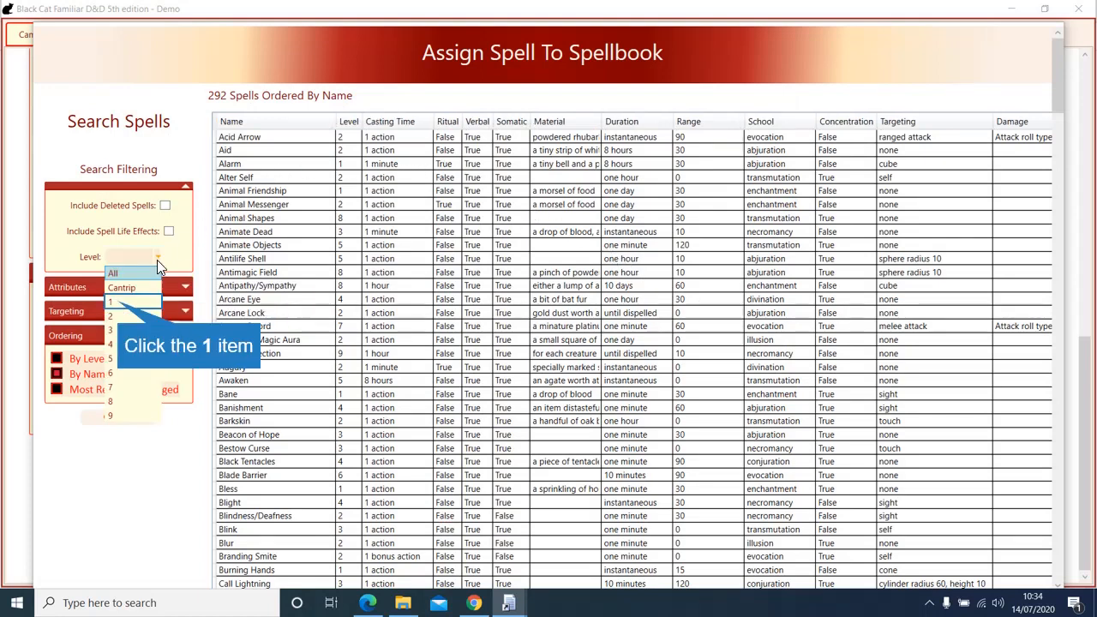
left_click(120, 302)
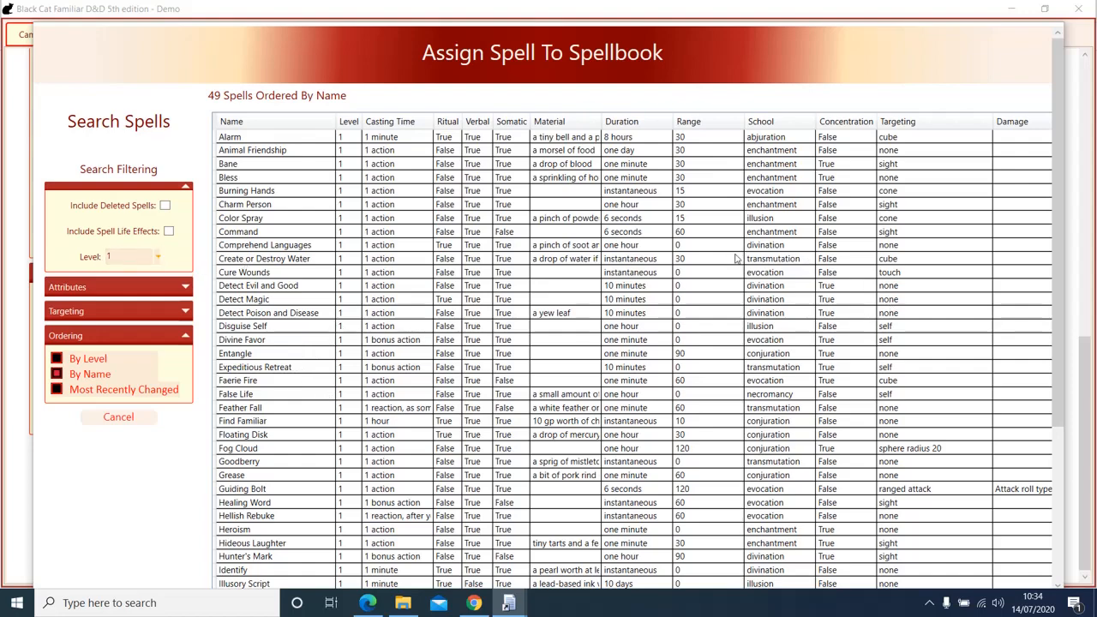
scroll(1064, 196, "down", 5)
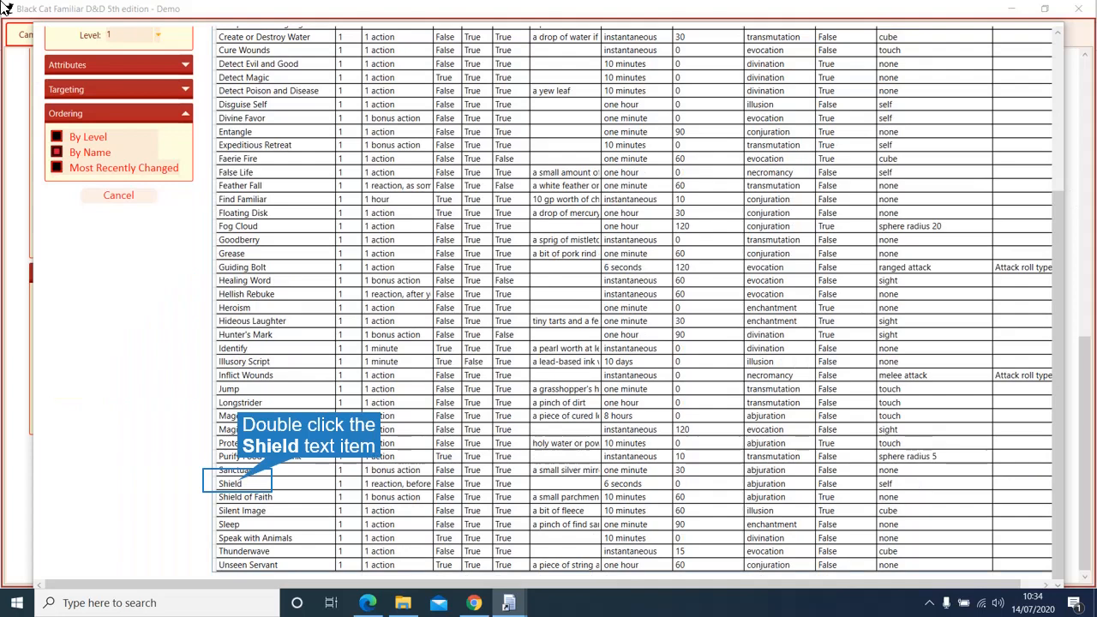
double_click(240, 483)
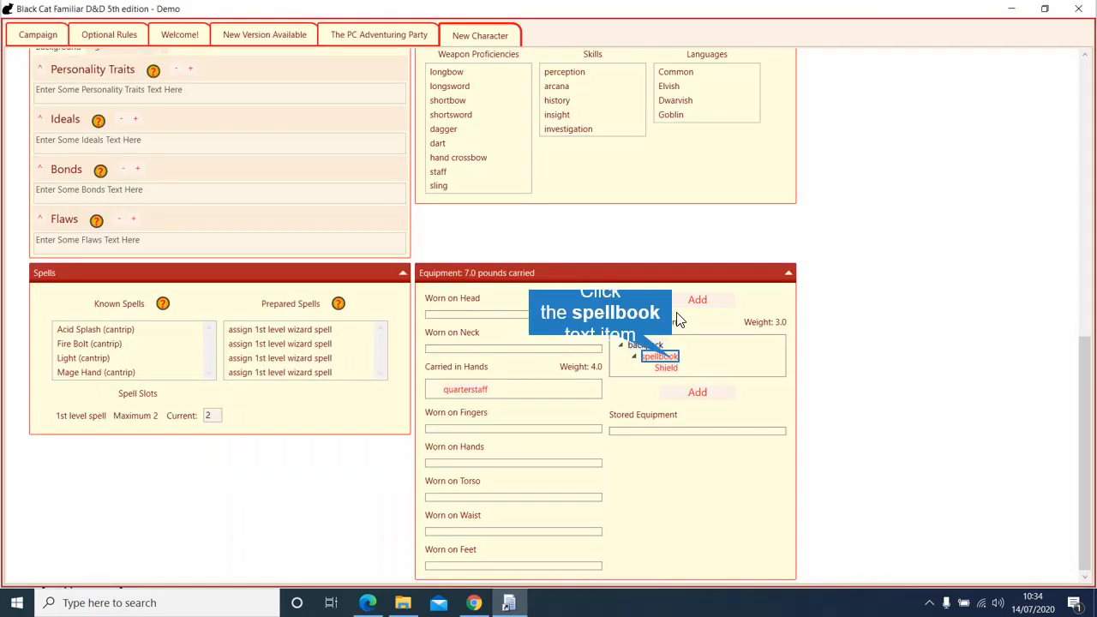
Step: Add Magic Missile from the level 1 spell list to the spellbook
left_click(674, 357)
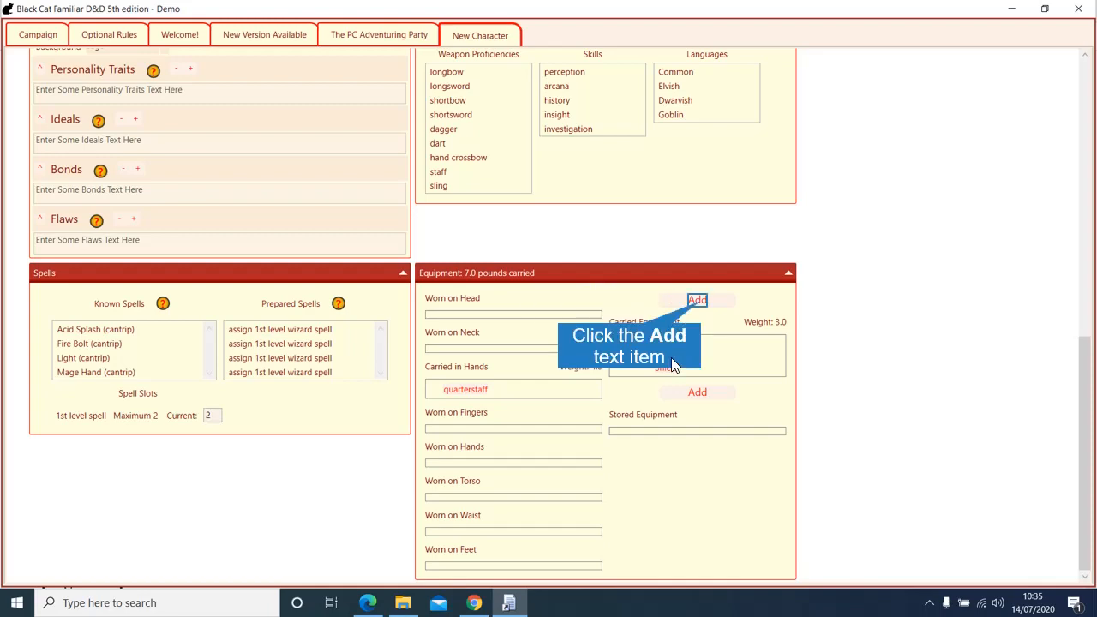
left_click(696, 300)
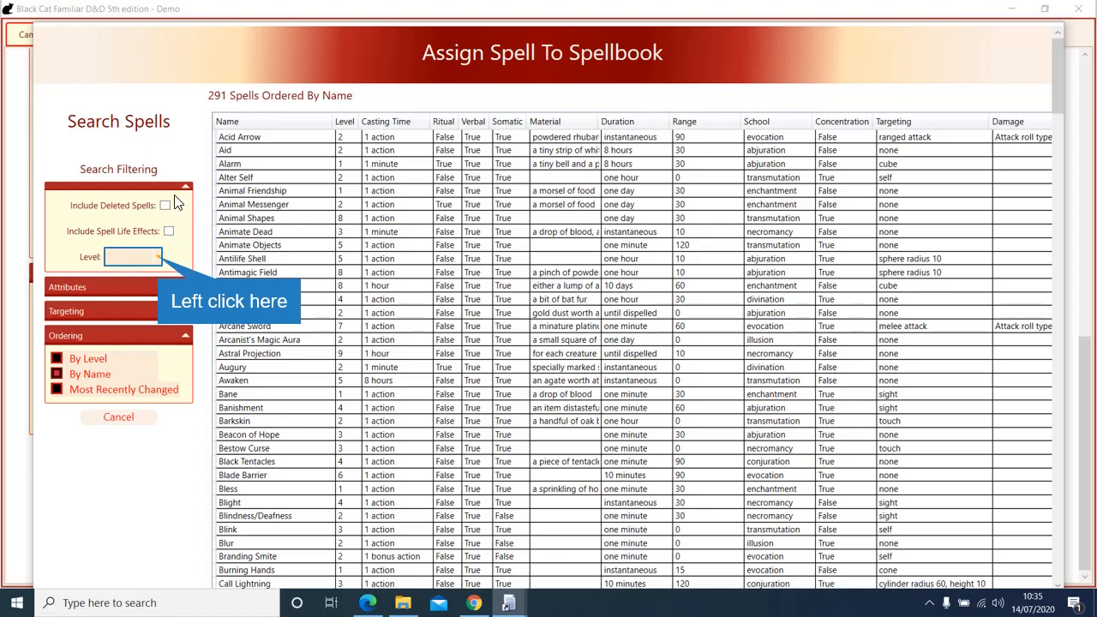
left_click(160, 259)
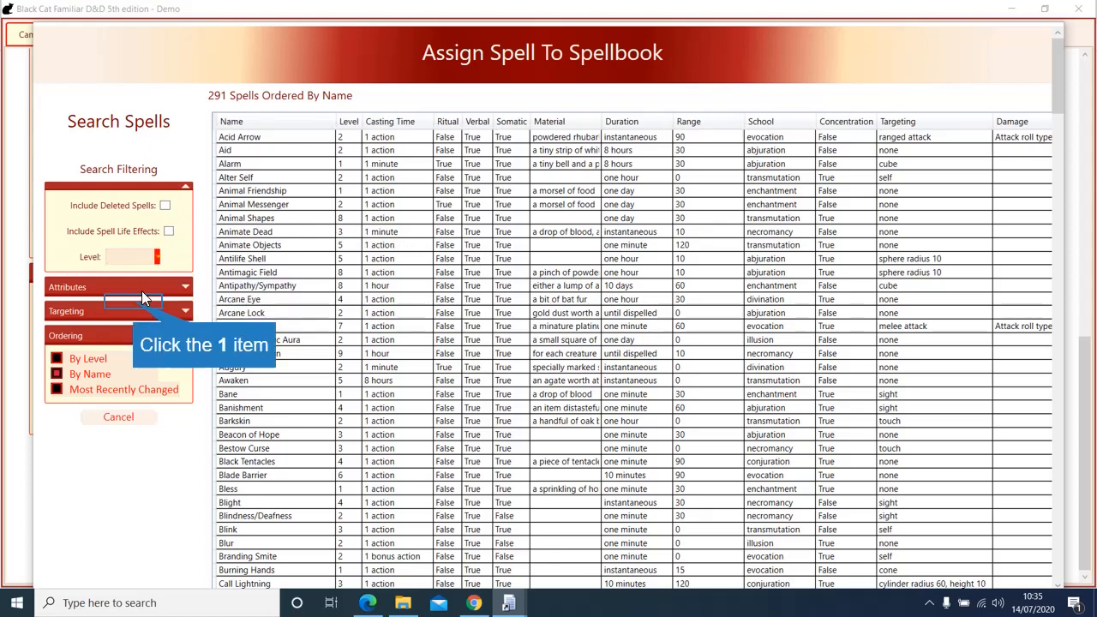
left_click(143, 300)
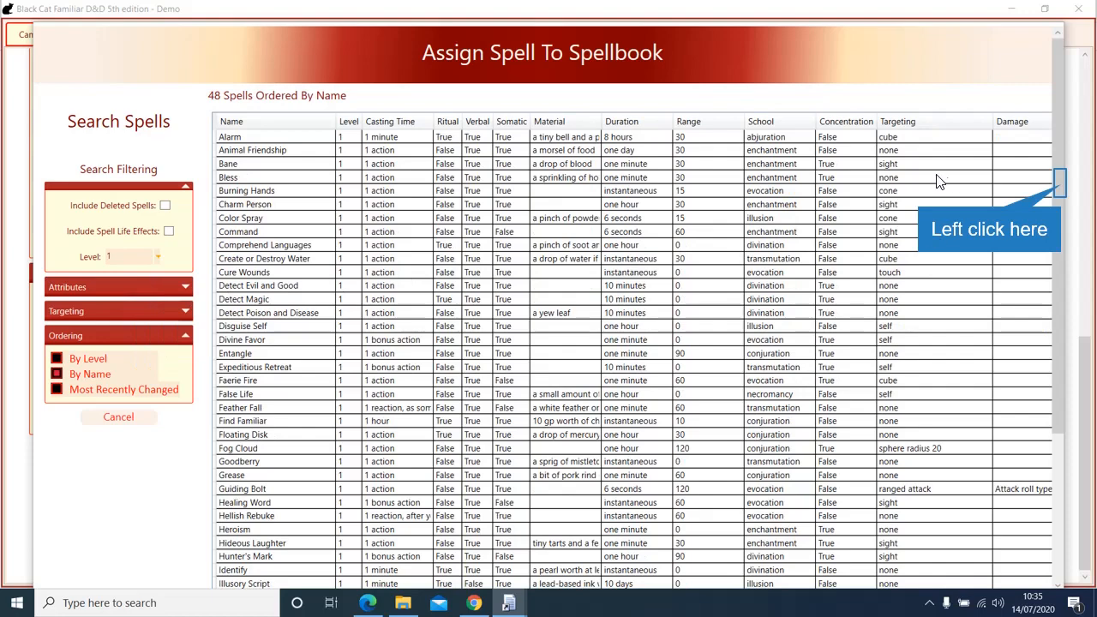
left_click_drag(1061, 189, 1070, 355)
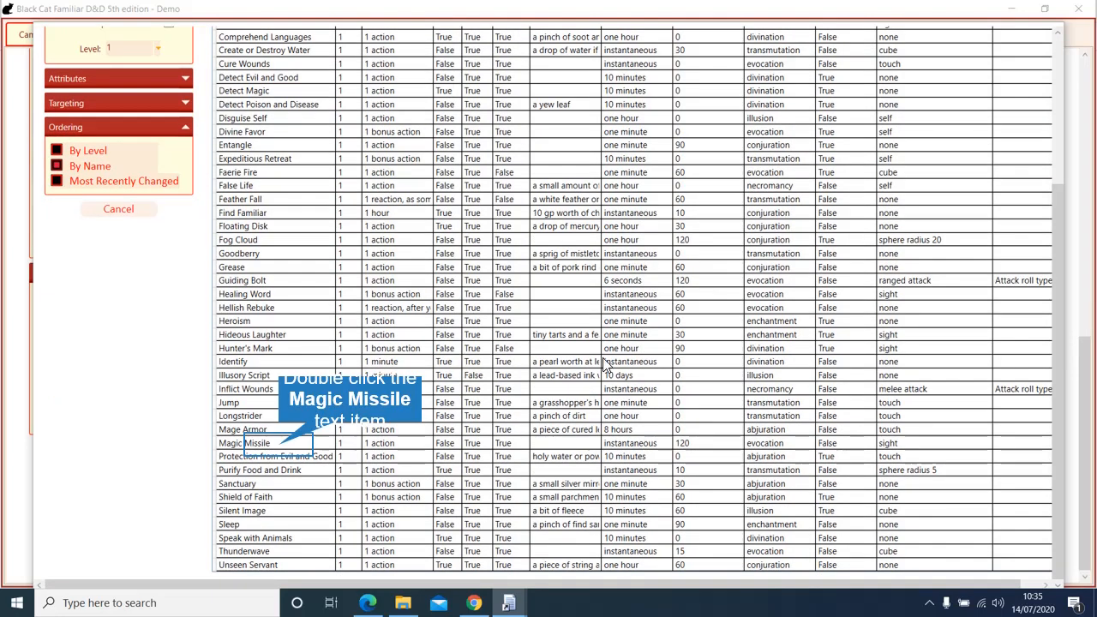
left_click(279, 445)
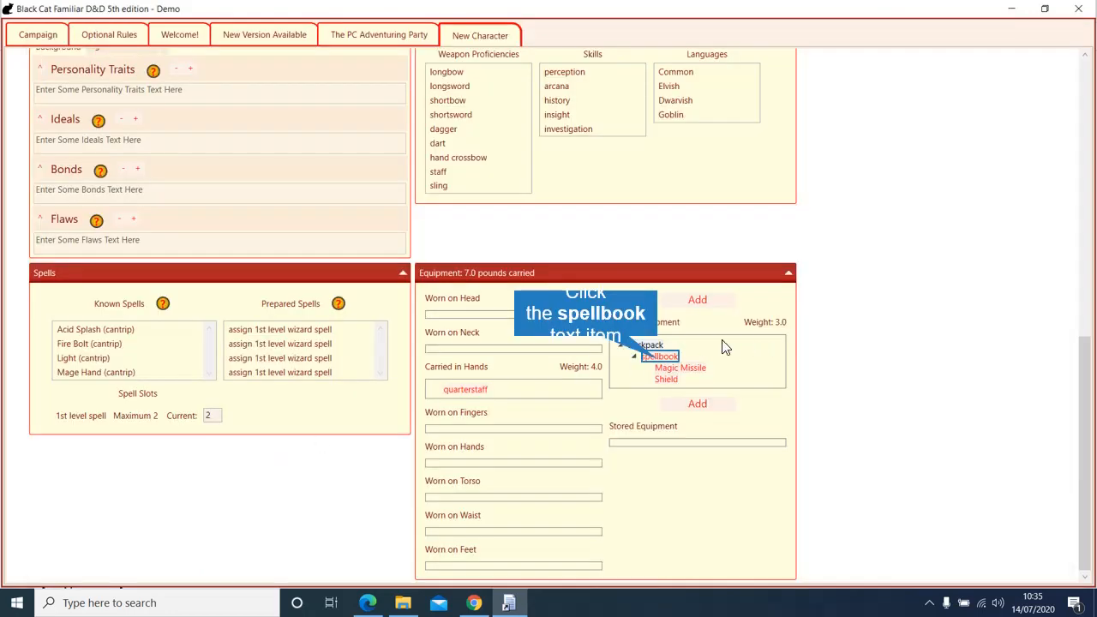
left_click(660, 359)
Step: Add the level 1 spell Sleep to the spellbook
left_click(697, 301)
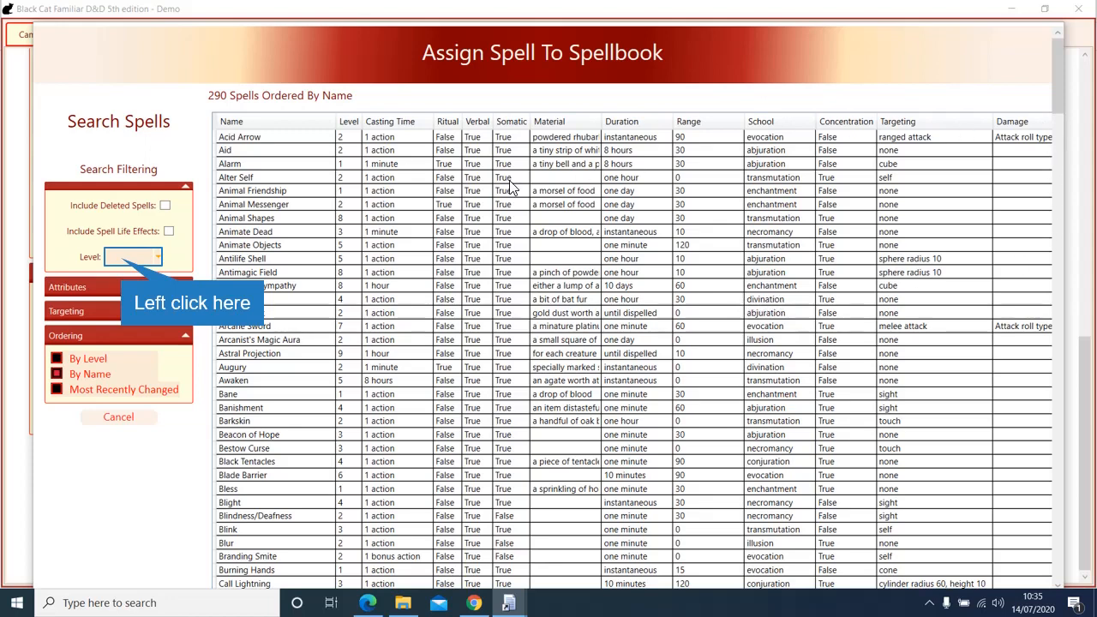
left_click(129, 257)
left_click(124, 288)
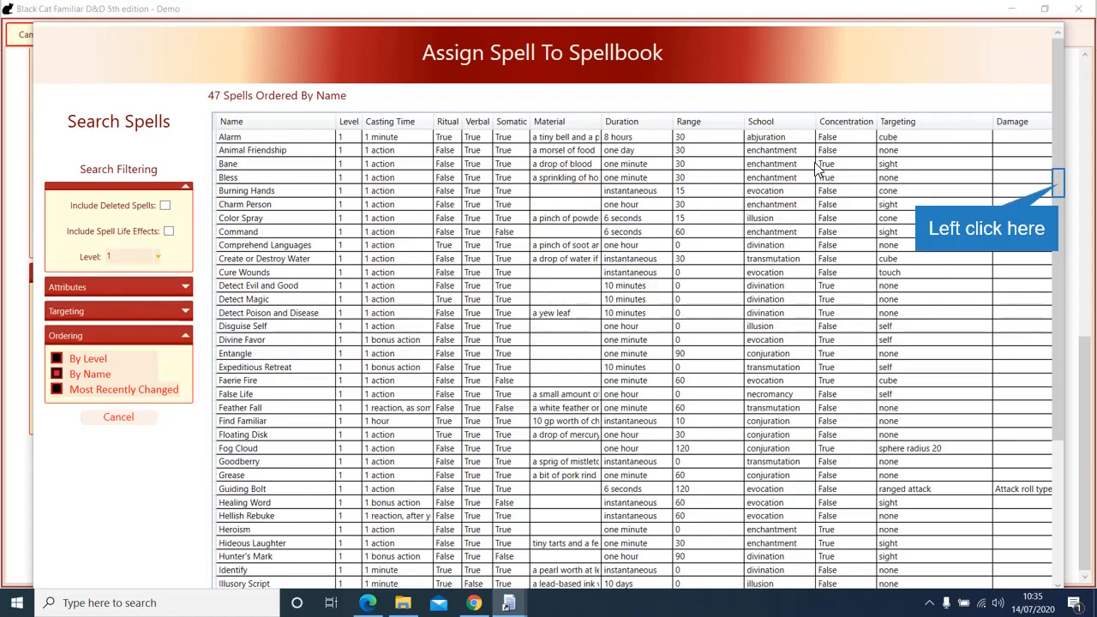
left_click(1059, 183)
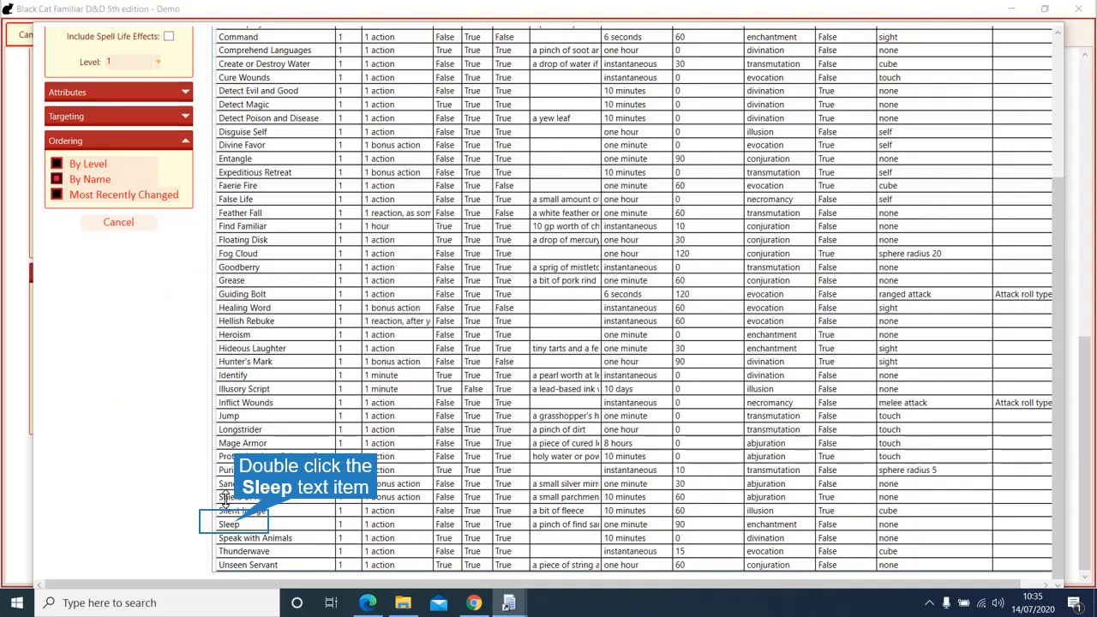
double_click(237, 526)
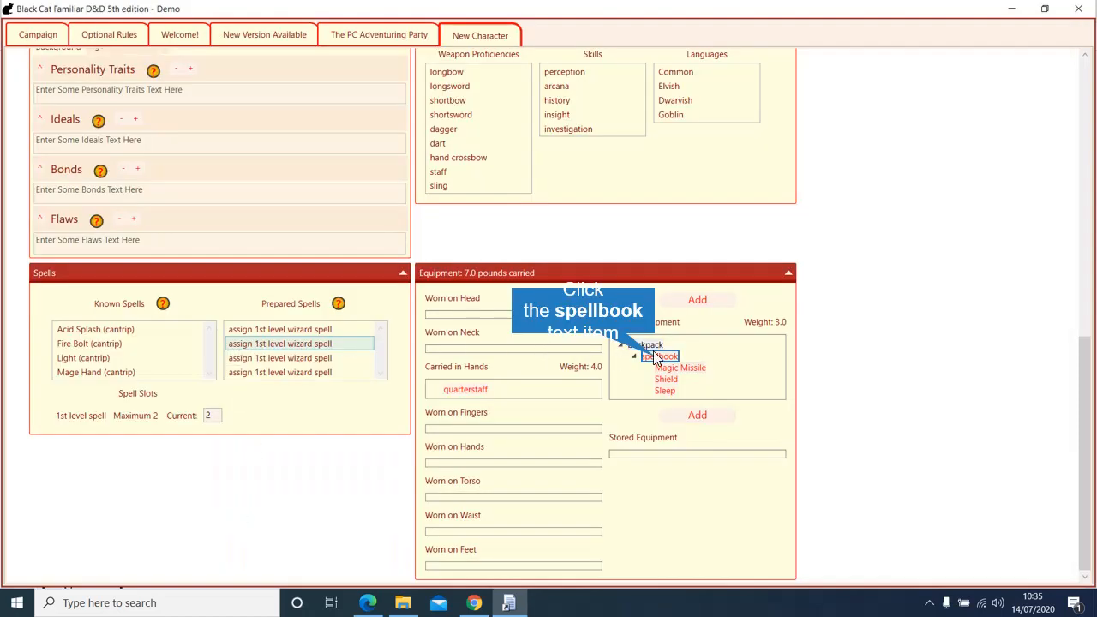
Step: Add Mage Armor to the spellbook and save the character
left_click(696, 300)
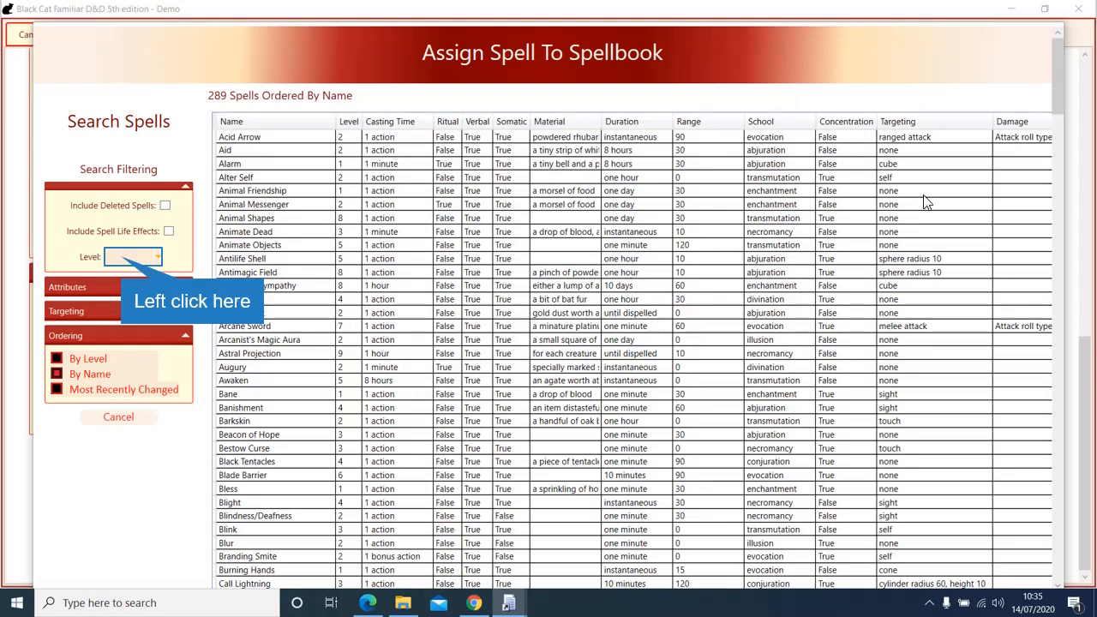
left_click(125, 258)
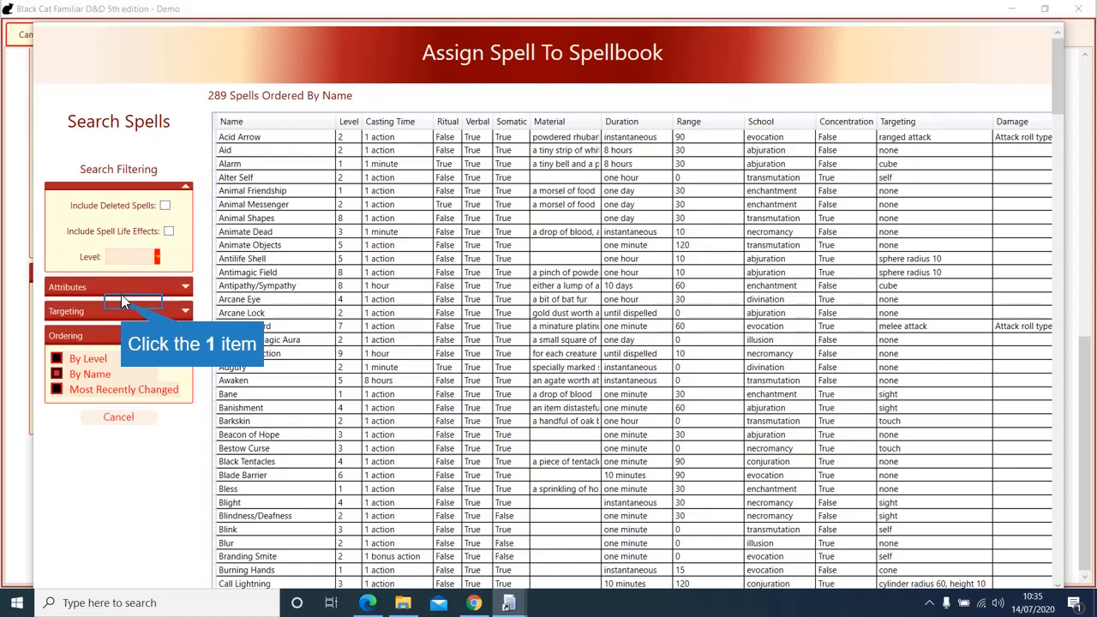
left_click(123, 301)
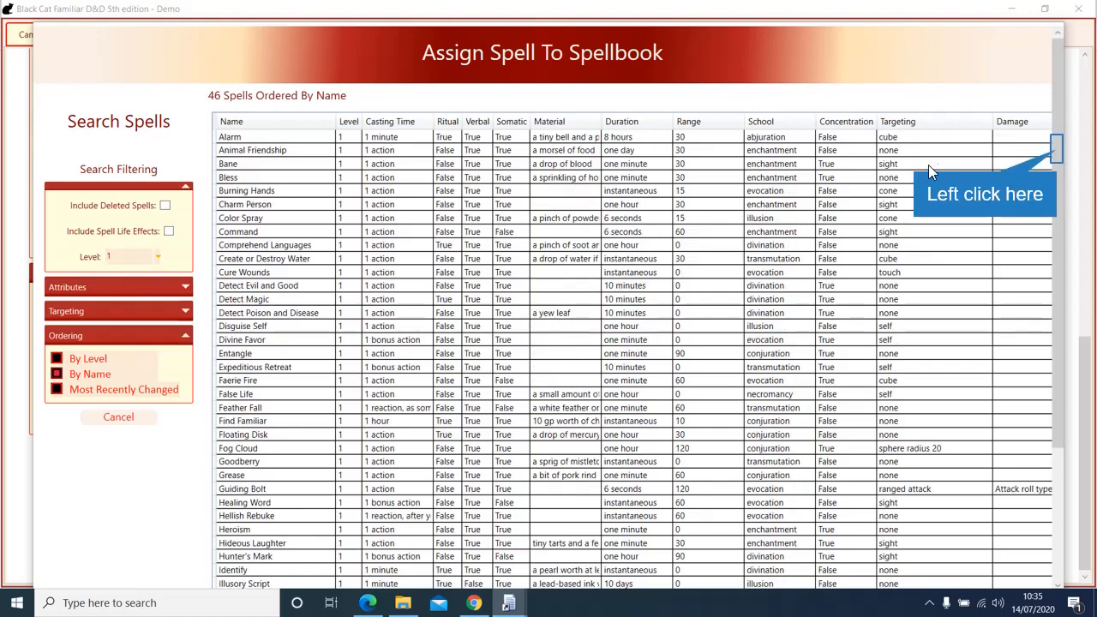
left_click(1057, 149)
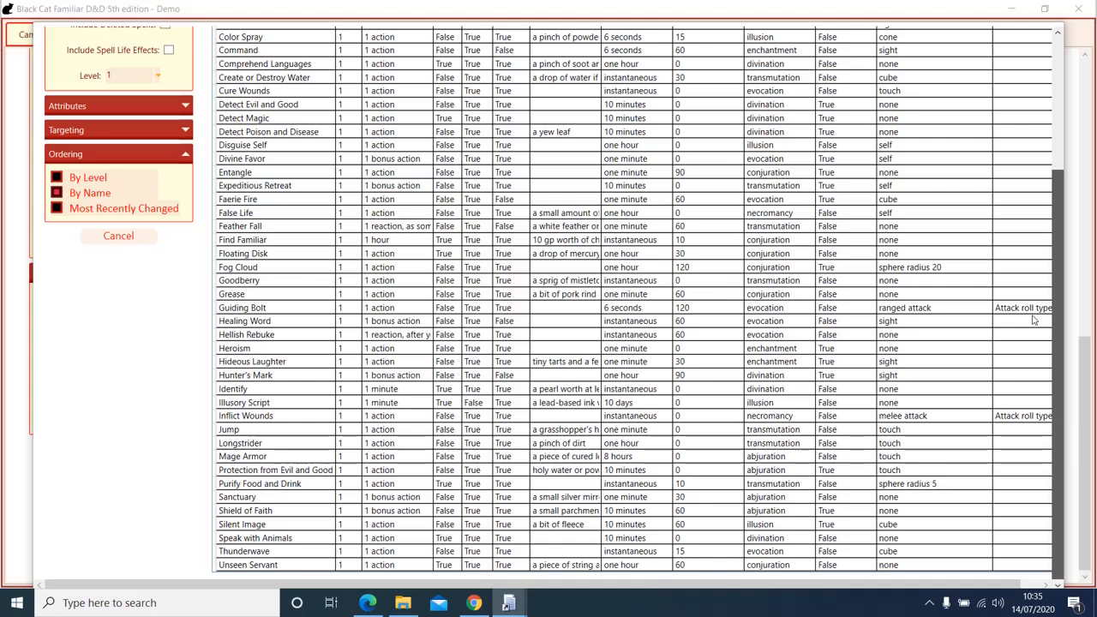
double_click(279, 456)
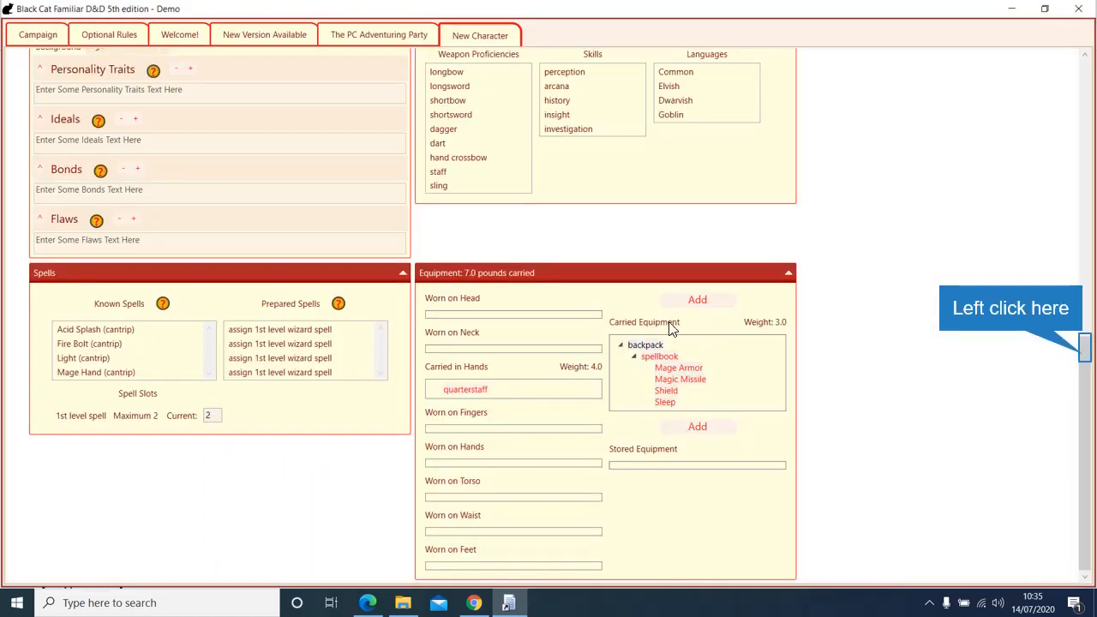
left_click(1082, 350)
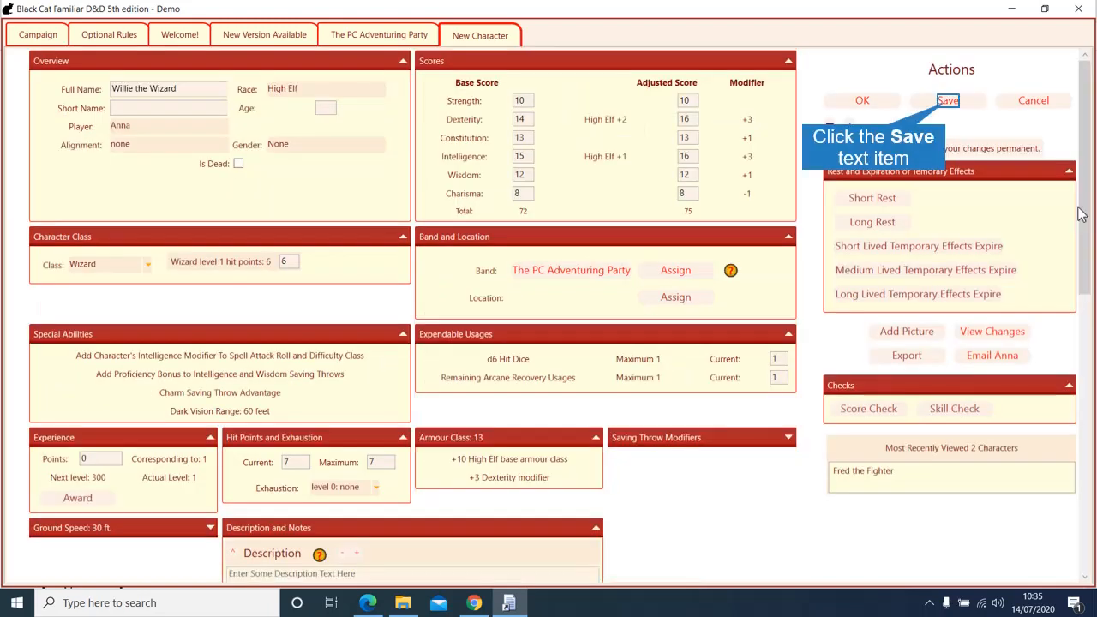
left_click(949, 102)
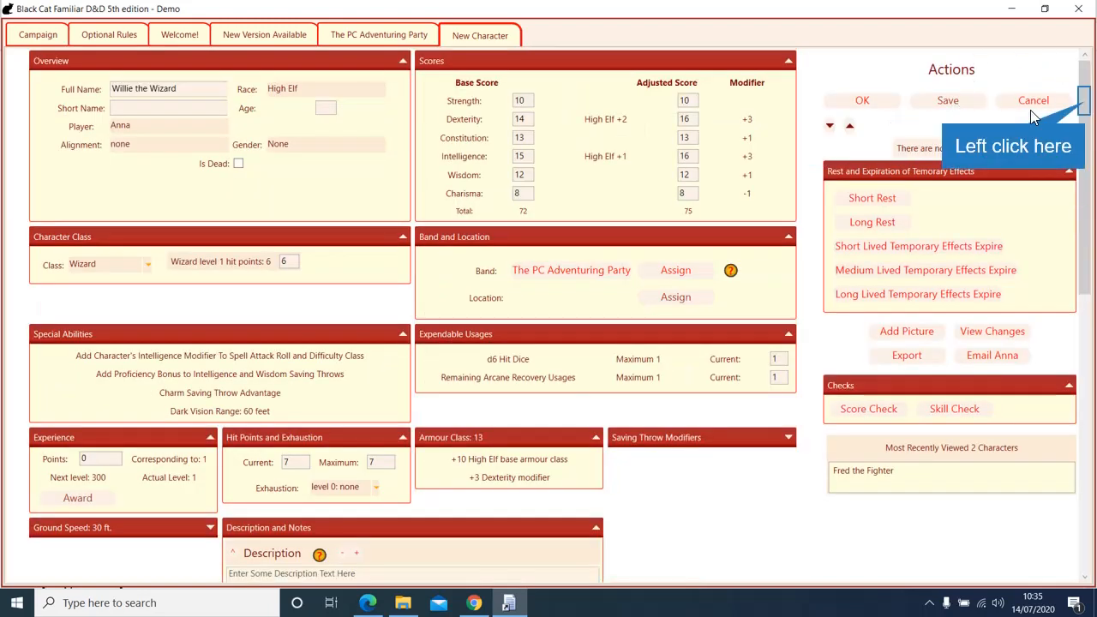
Step: Prepare Mage Armor, Shield, Magic Missile and Sleep in the four 1st-level prepared slots
left_click(1086, 106)
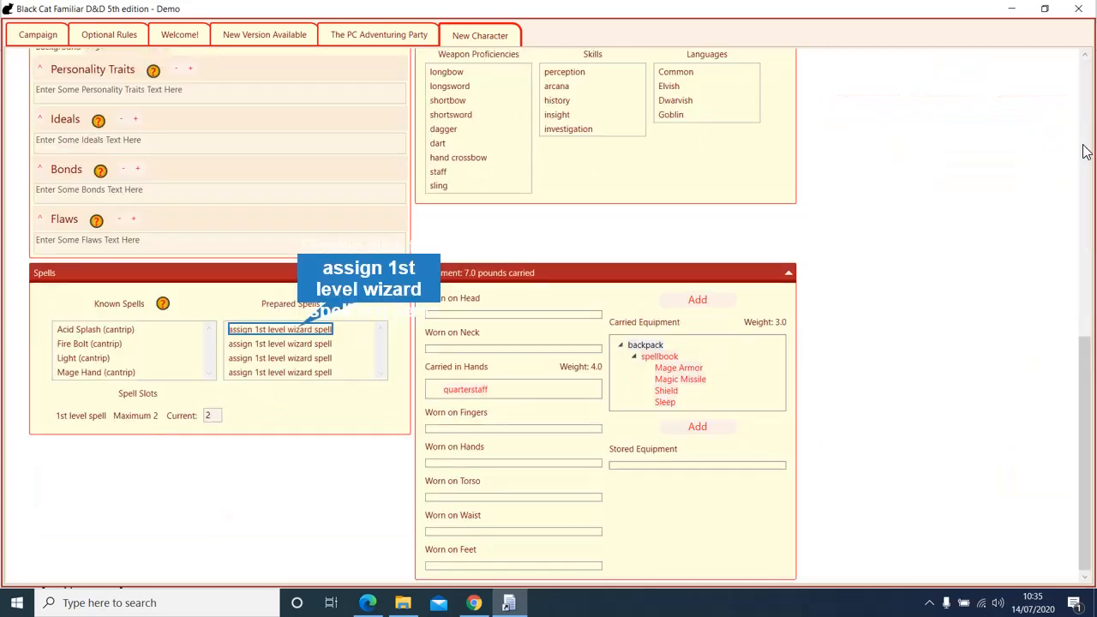
double_click(328, 331)
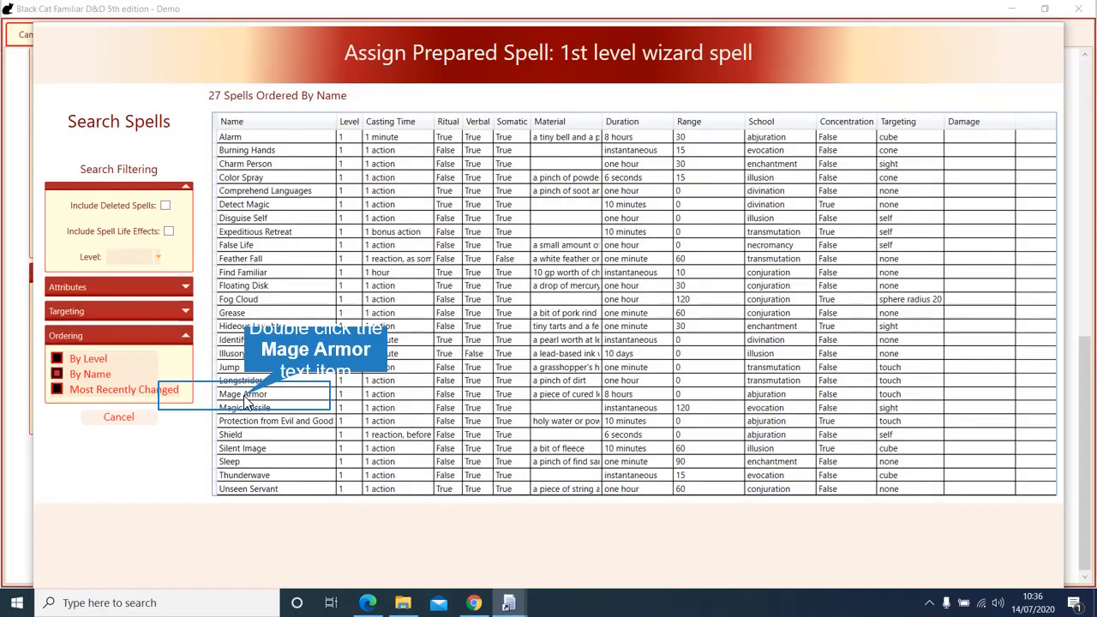
double_click(244, 396)
double_click(280, 358)
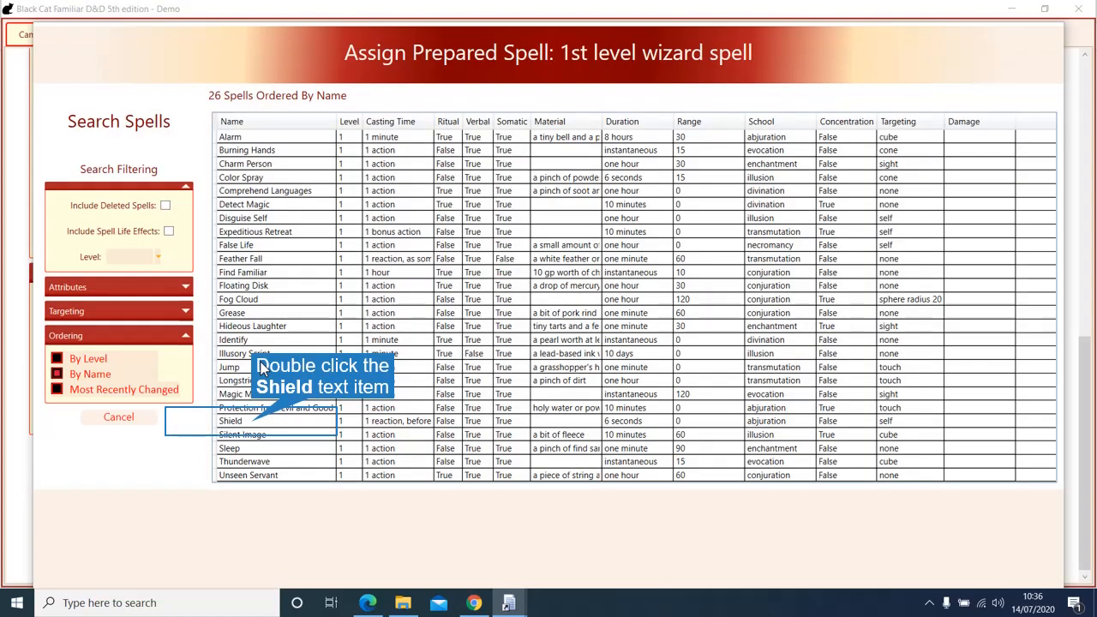
double_click(255, 423)
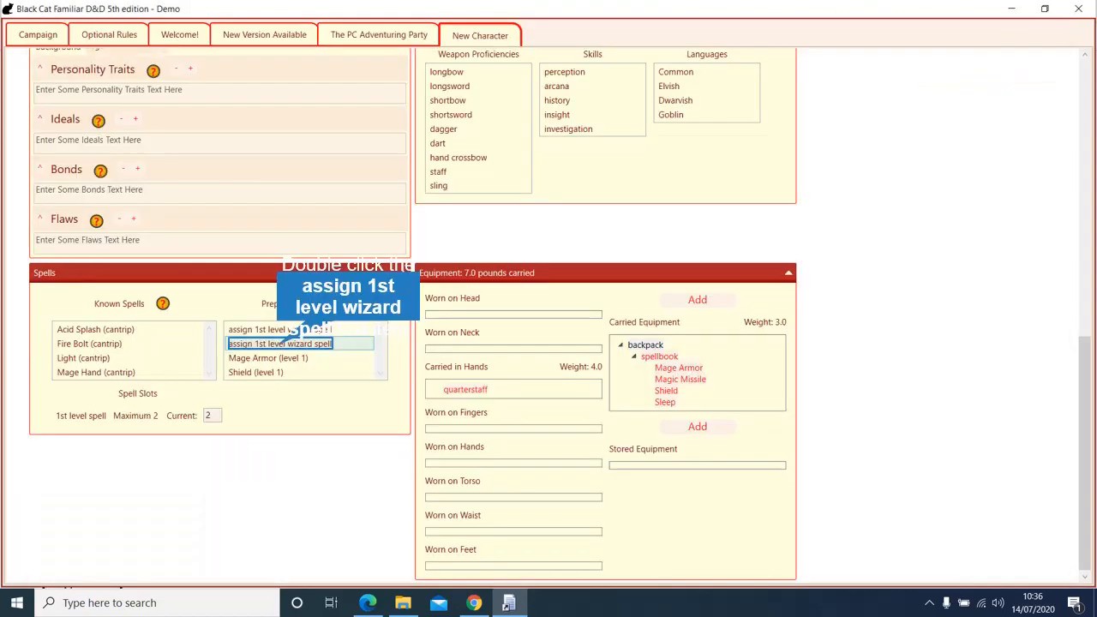
double_click(281, 343)
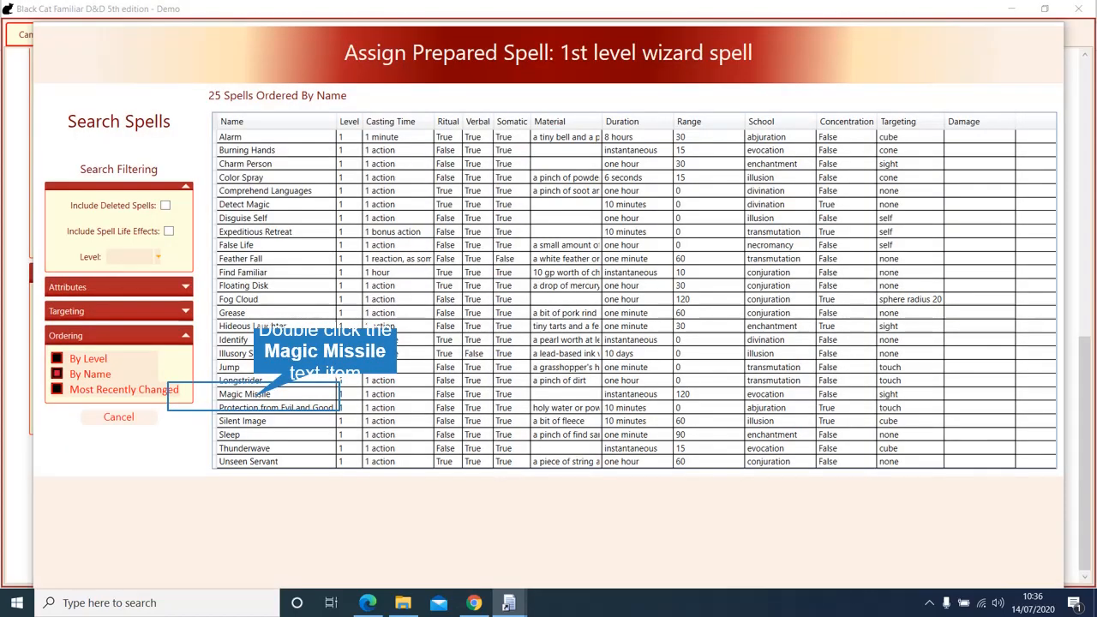
double_click(244, 393)
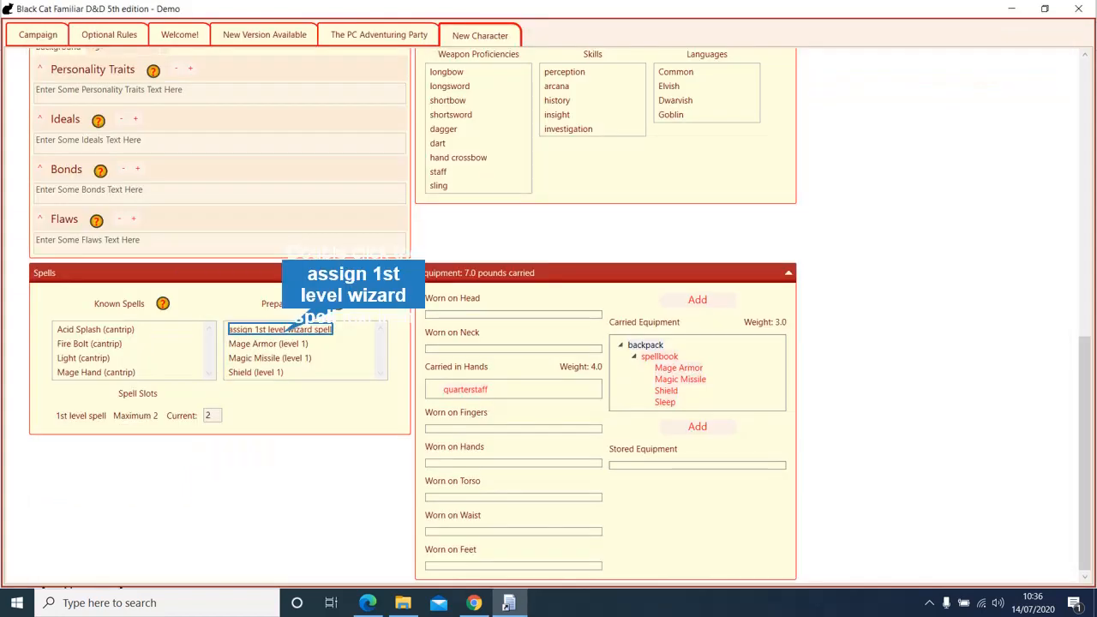
double_click(280, 329)
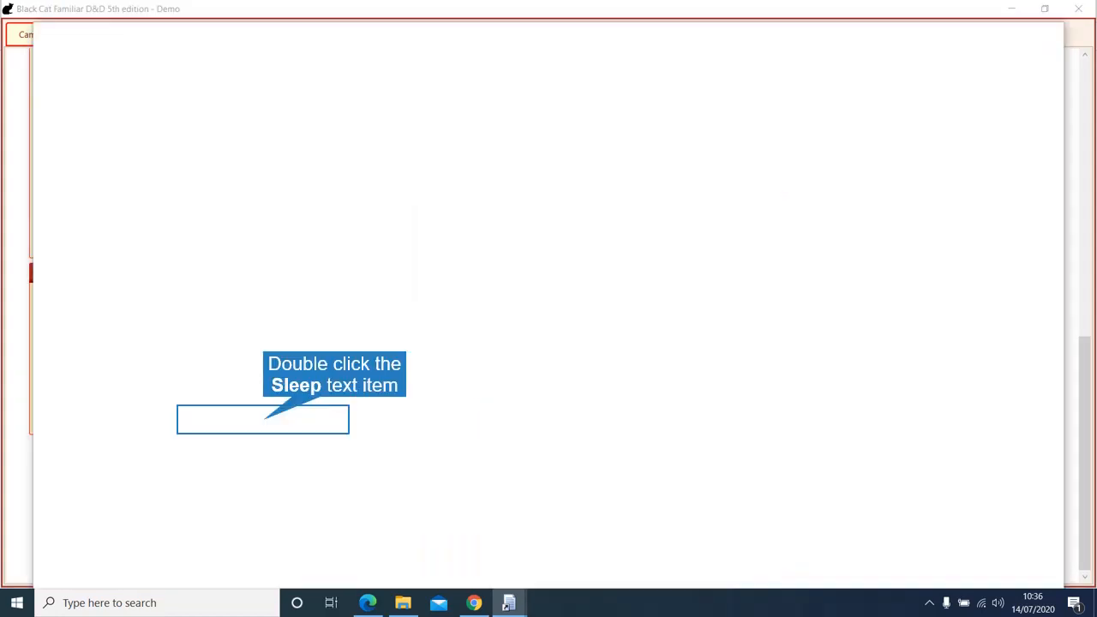
double_click(263, 420)
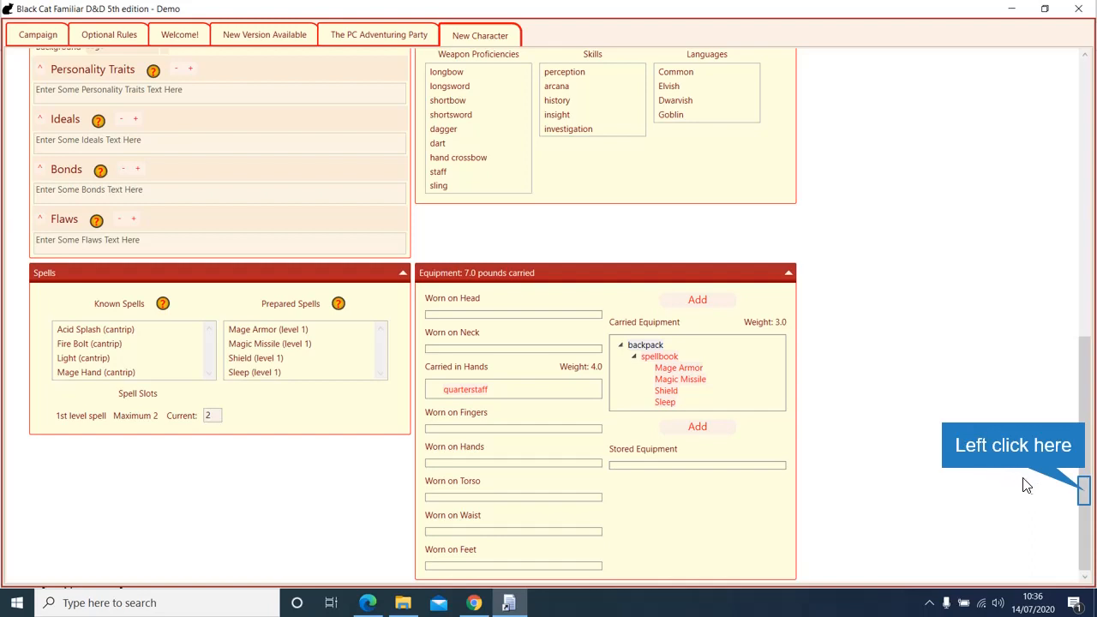
Step: Add rations for one day and a dagger to Willie's carried equipment
mouse_move(1084, 497)
left_mouse_down()
mouse_move(1082, 430)
mouse_move(1082, 477)
left_mouse_up()
left_click(657, 407)
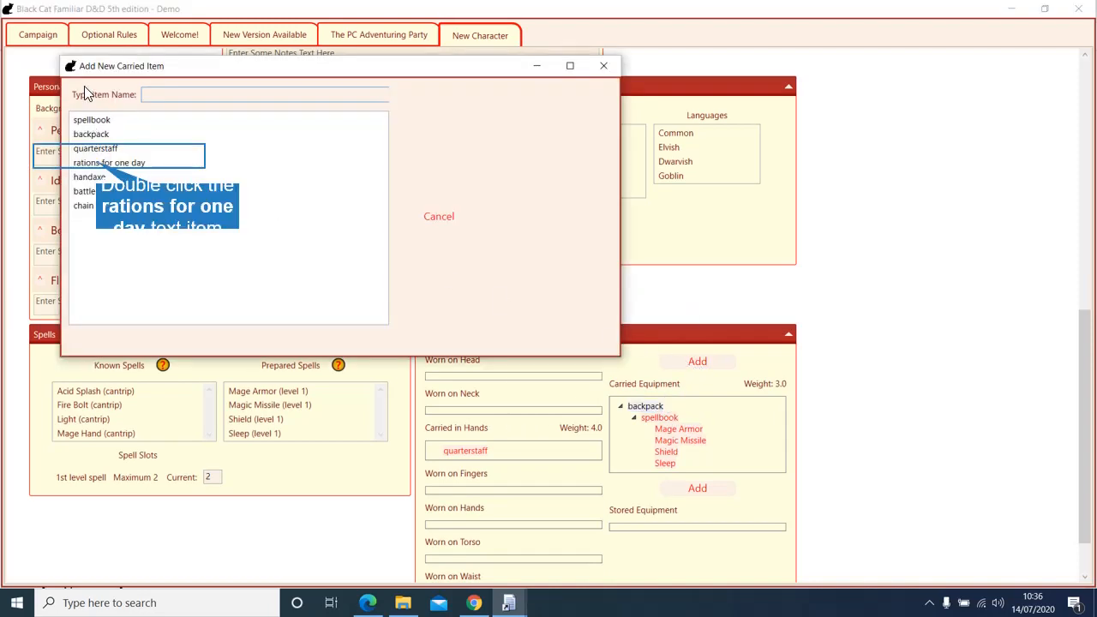
double_click(103, 163)
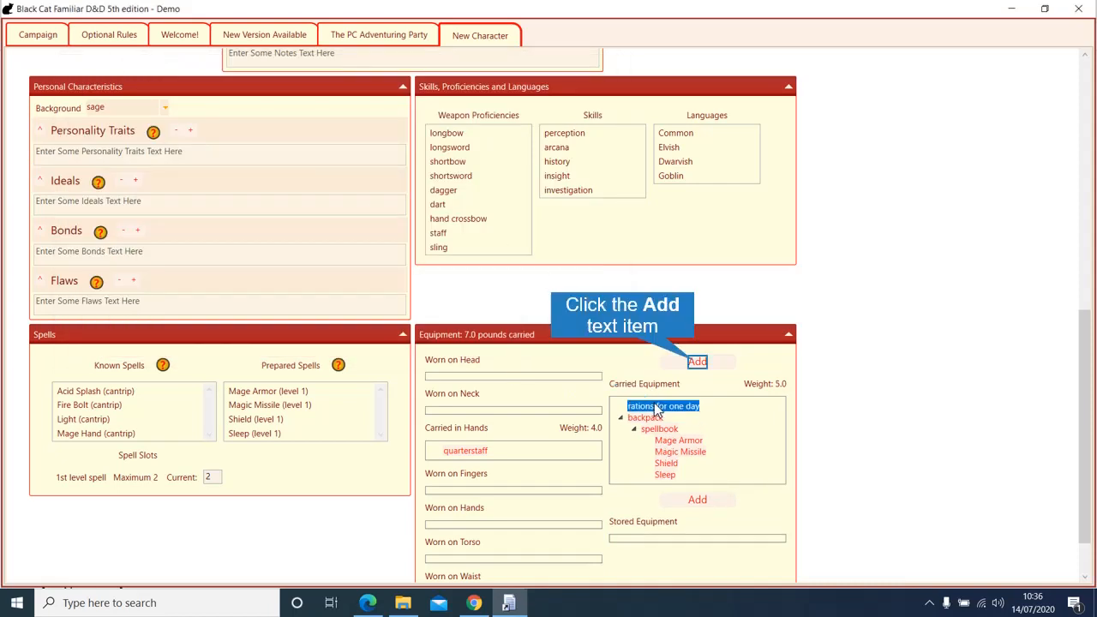
left_click(687, 361)
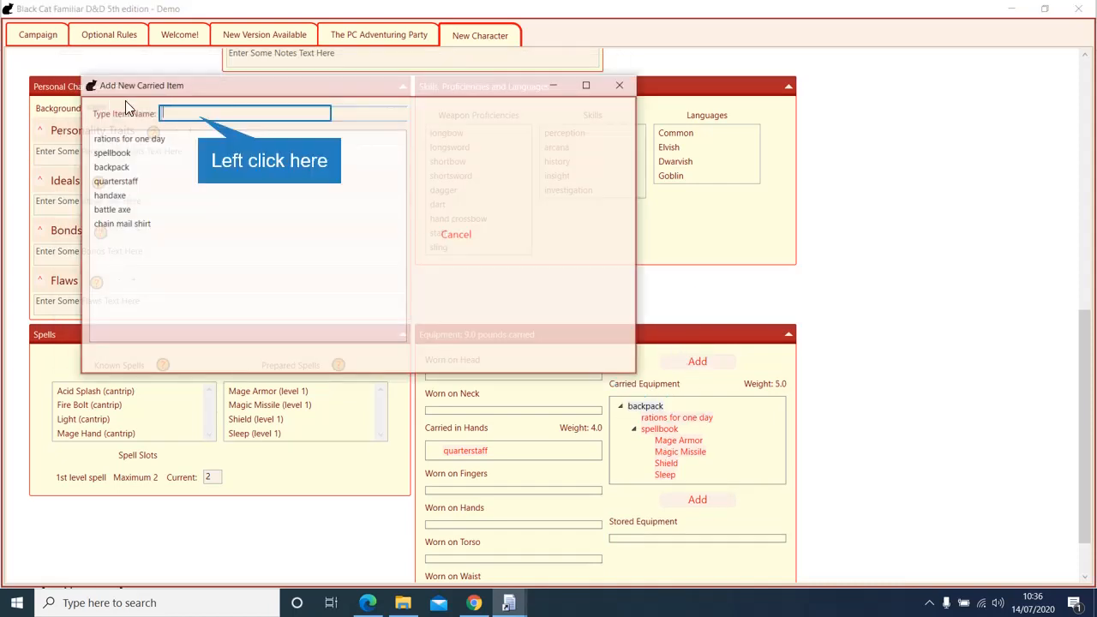
left_click(198, 114)
type("da")
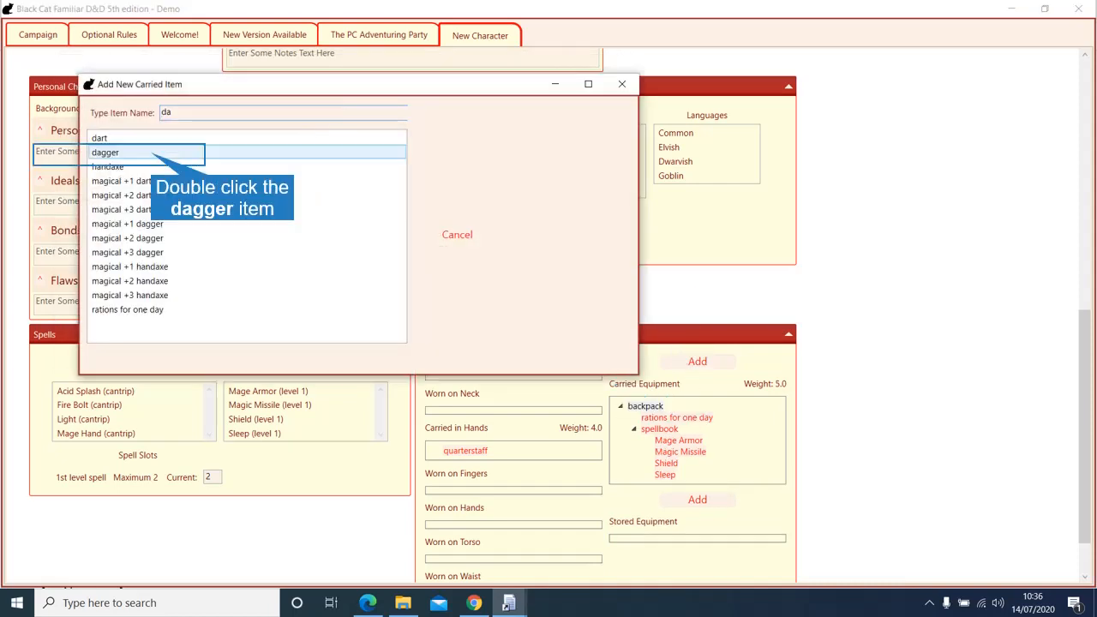
double_click(154, 153)
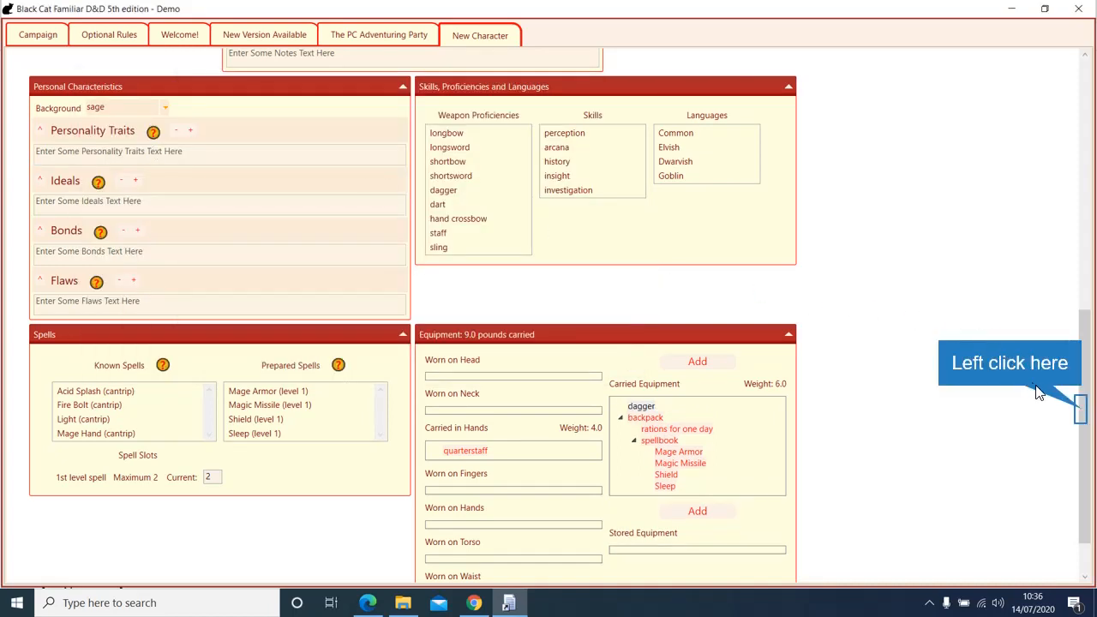
left_click_drag(1081, 409, 1084, 148)
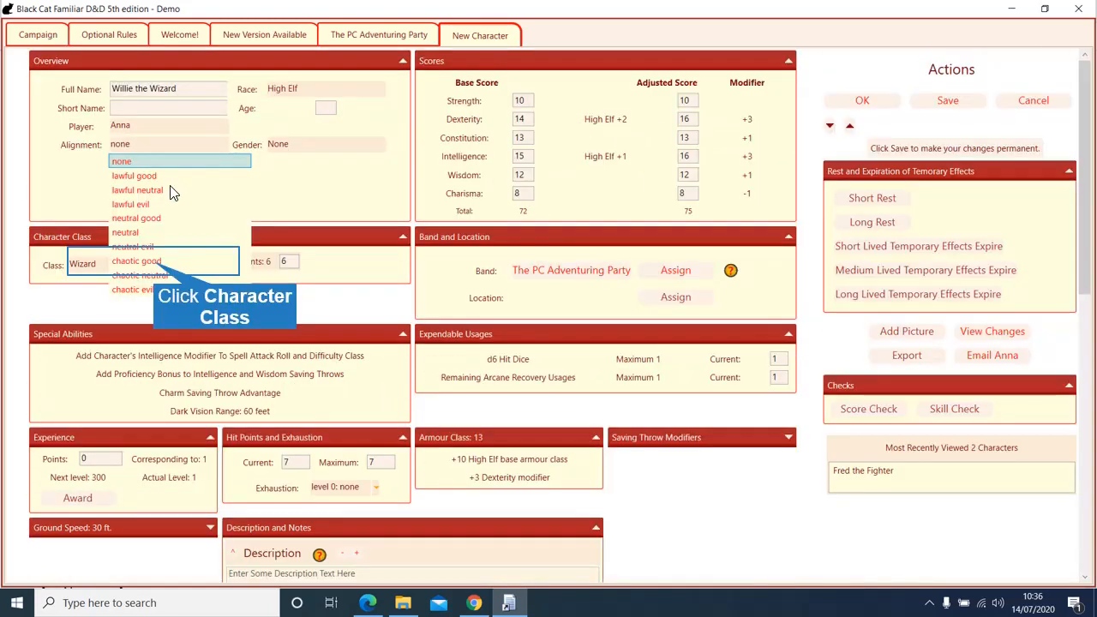
Step: Set Willie's alignment to chaotic good, save, and close the character sheet
left_click(155, 261)
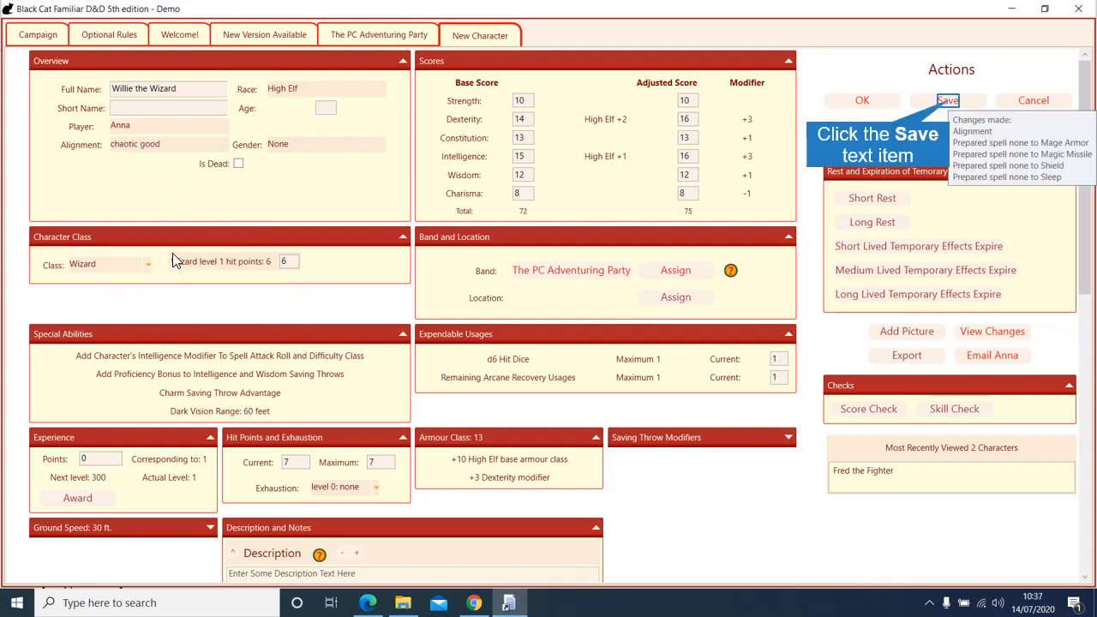
left_click(948, 100)
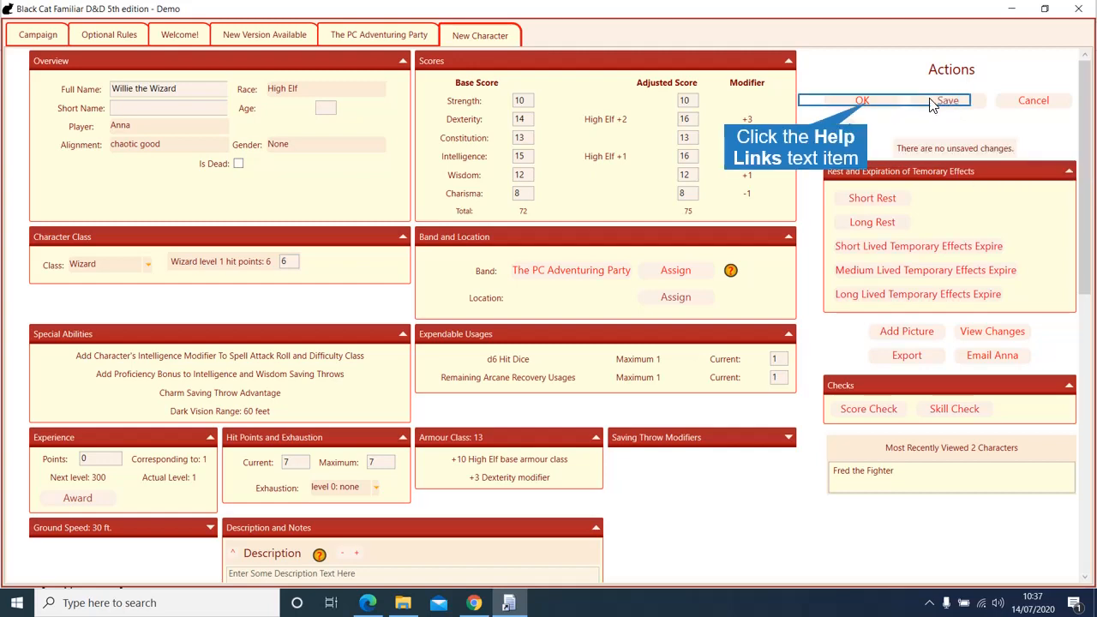
left_click(868, 103)
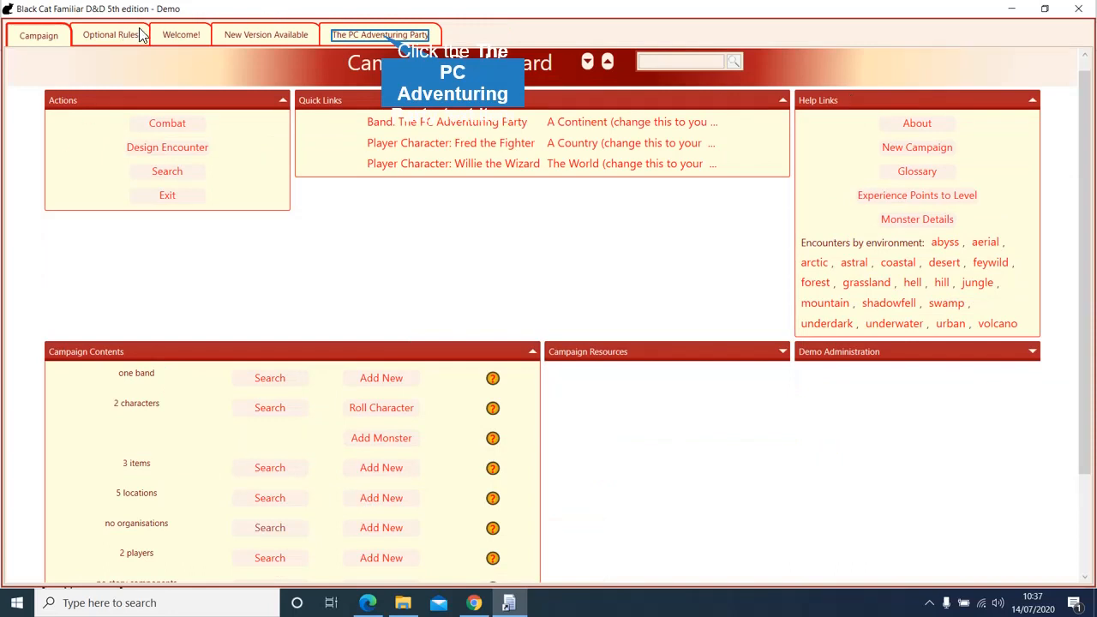
Step: Use Close All But This on the Campaign tab, then show The PC Adventuring Party band
left_click(381, 39)
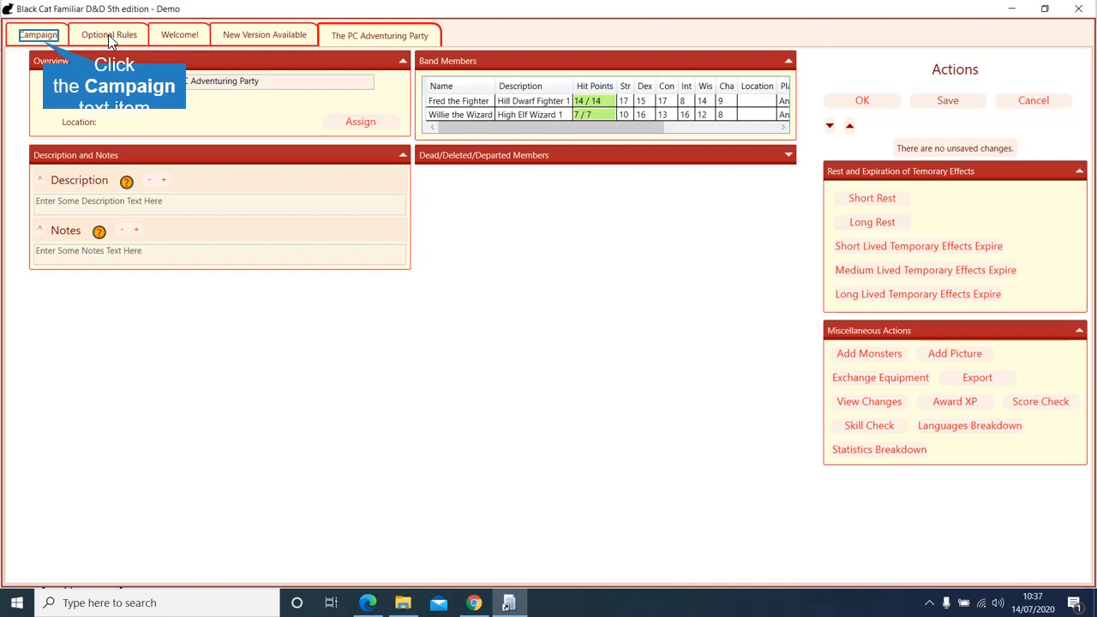
left_click(43, 38)
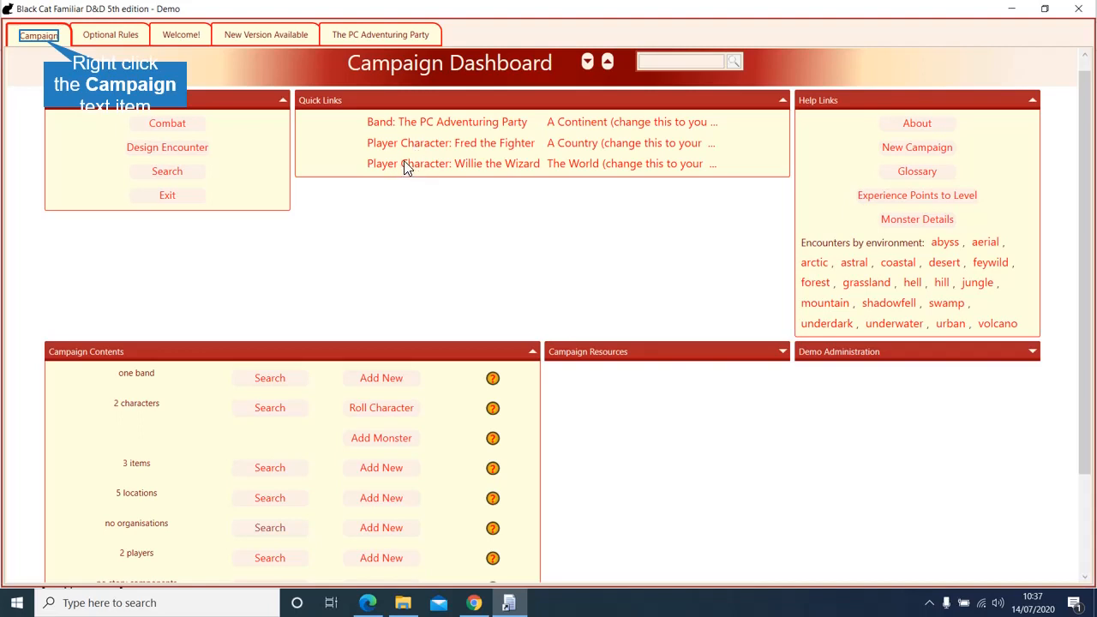
right_click(46, 45)
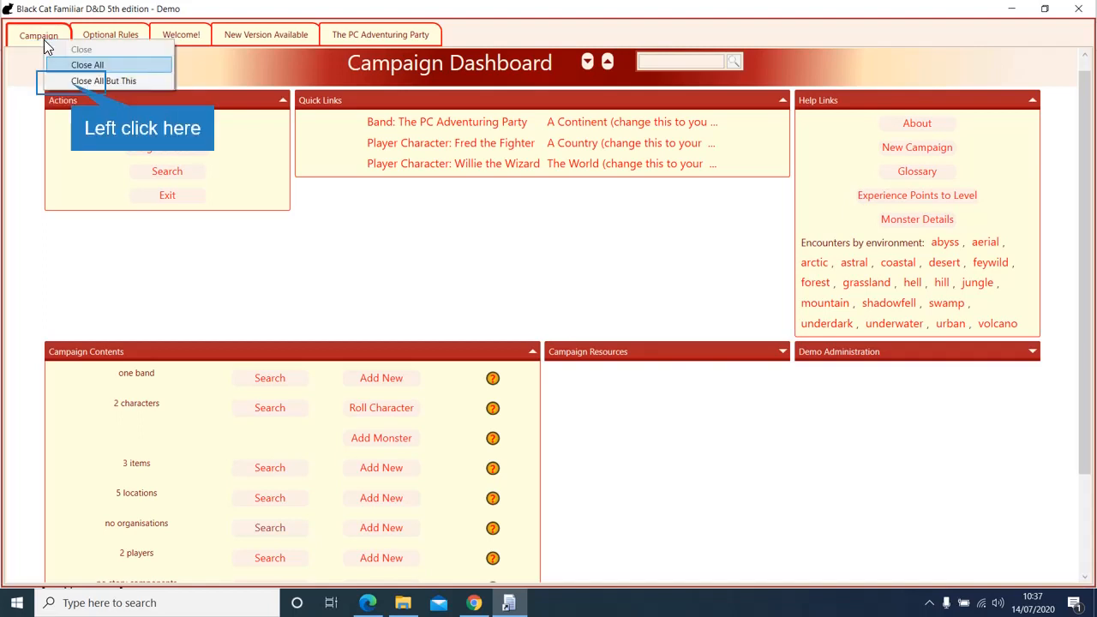
left_click(72, 84)
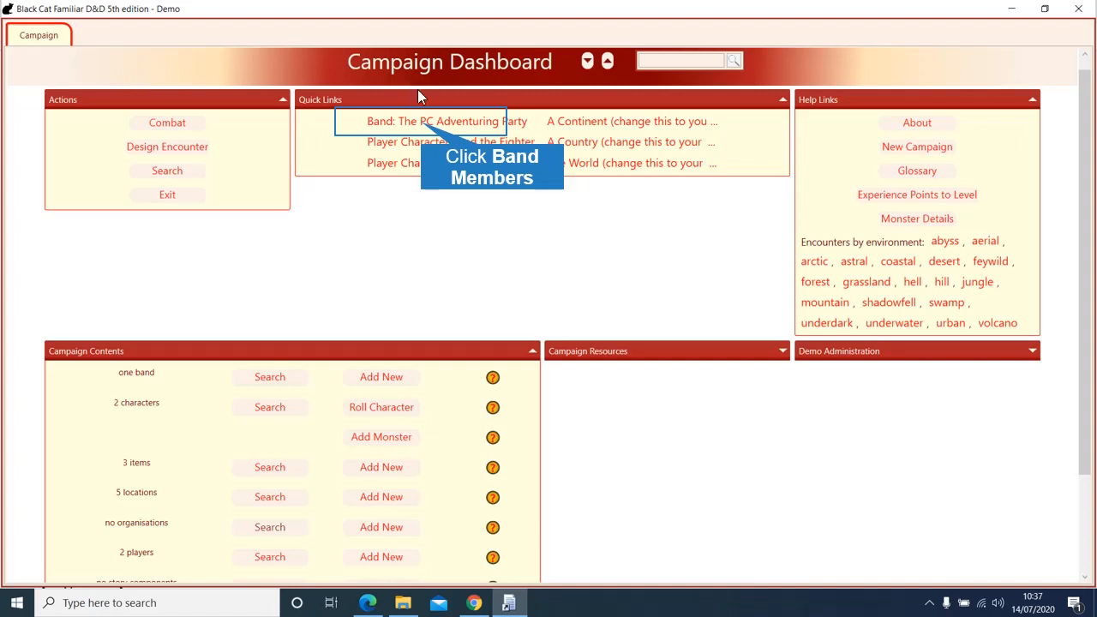
left_click(425, 120)
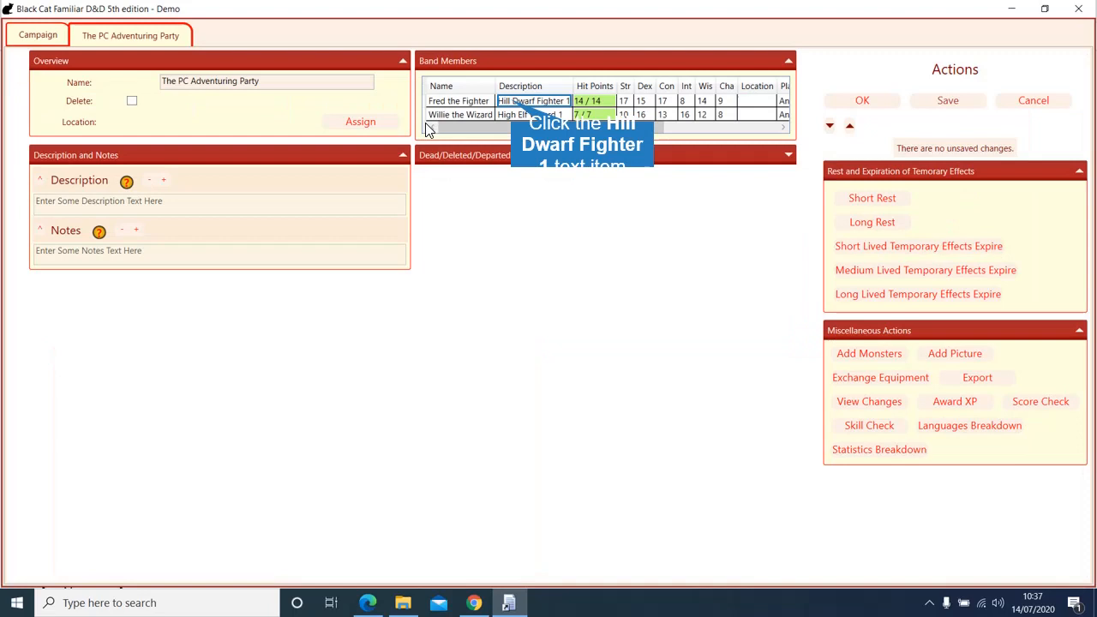
Step: Start a Perception (Wisdom) skill check for Fred and Willie and roll it
left_click(512, 101)
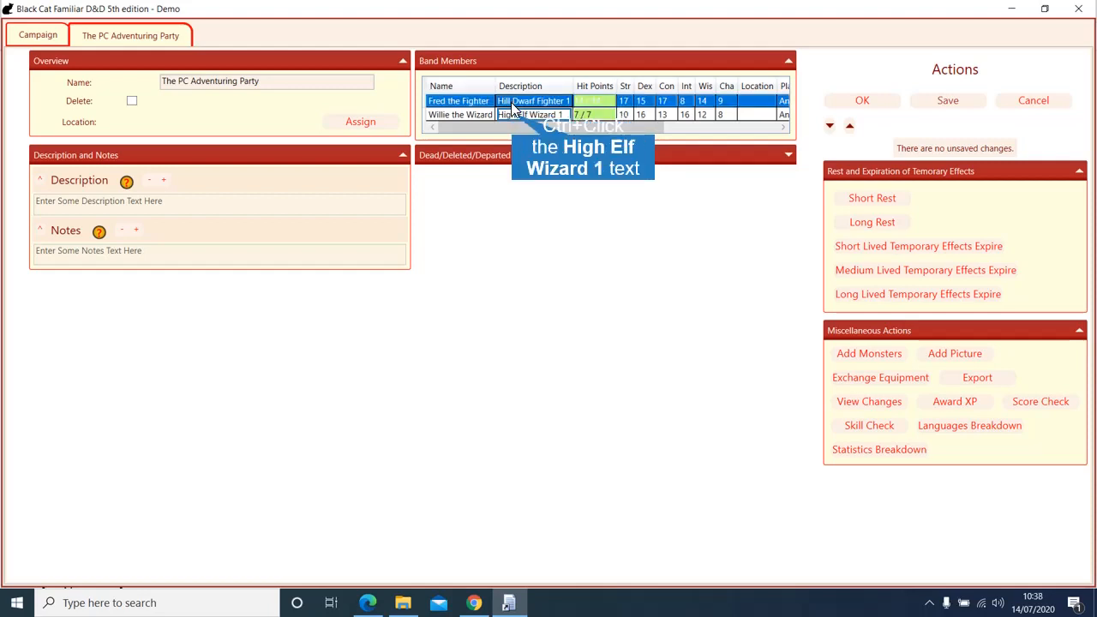
left_click(514, 113, "ctrl")
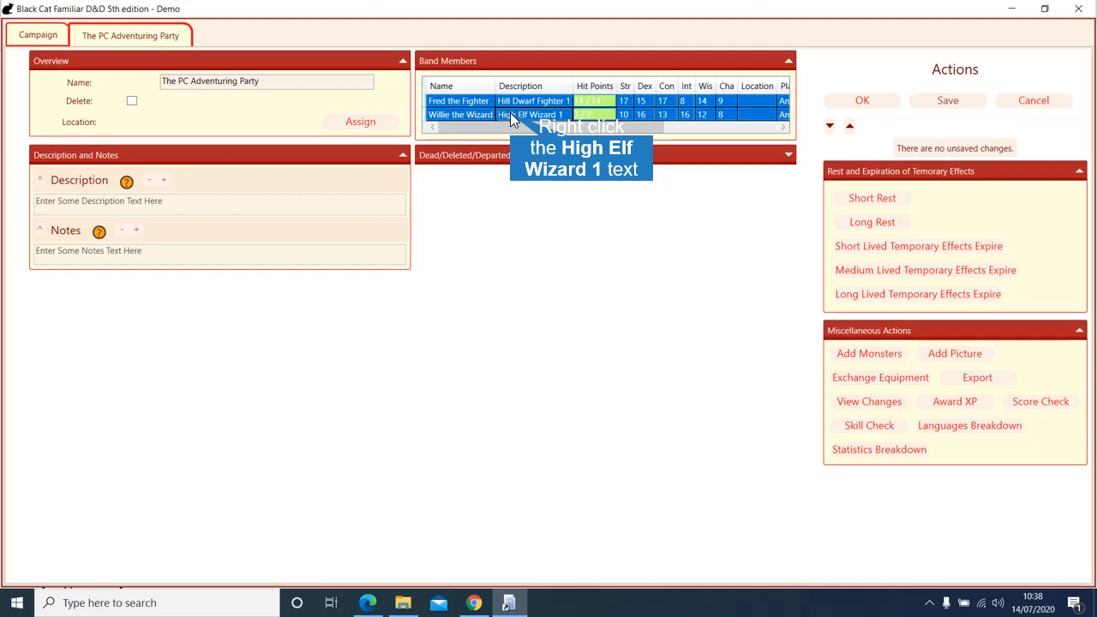
right_click(510, 112)
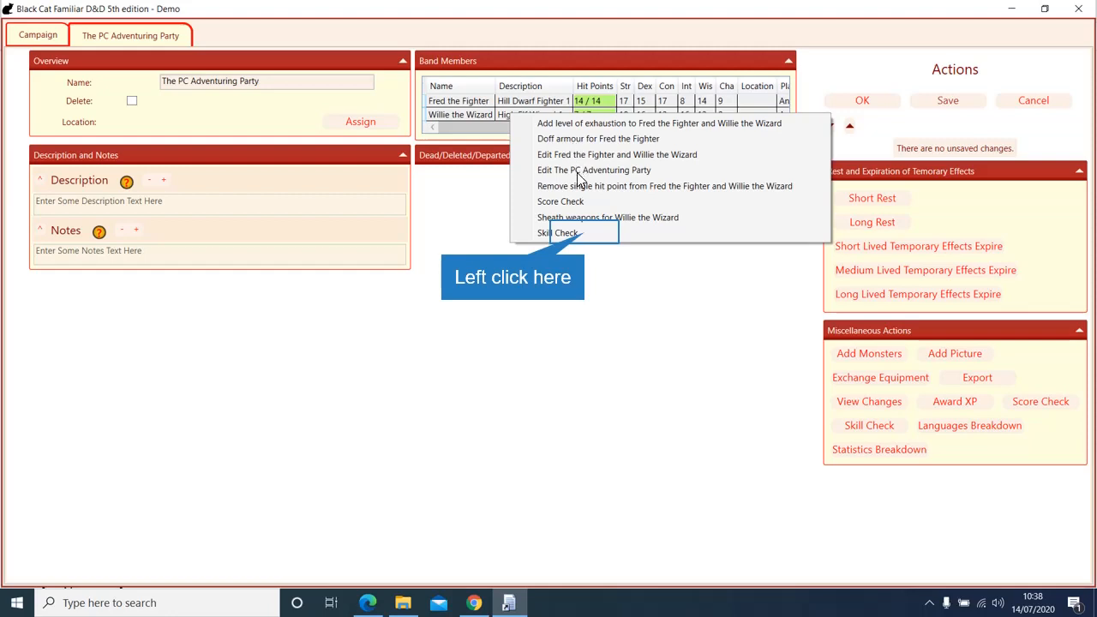
left_click(588, 233)
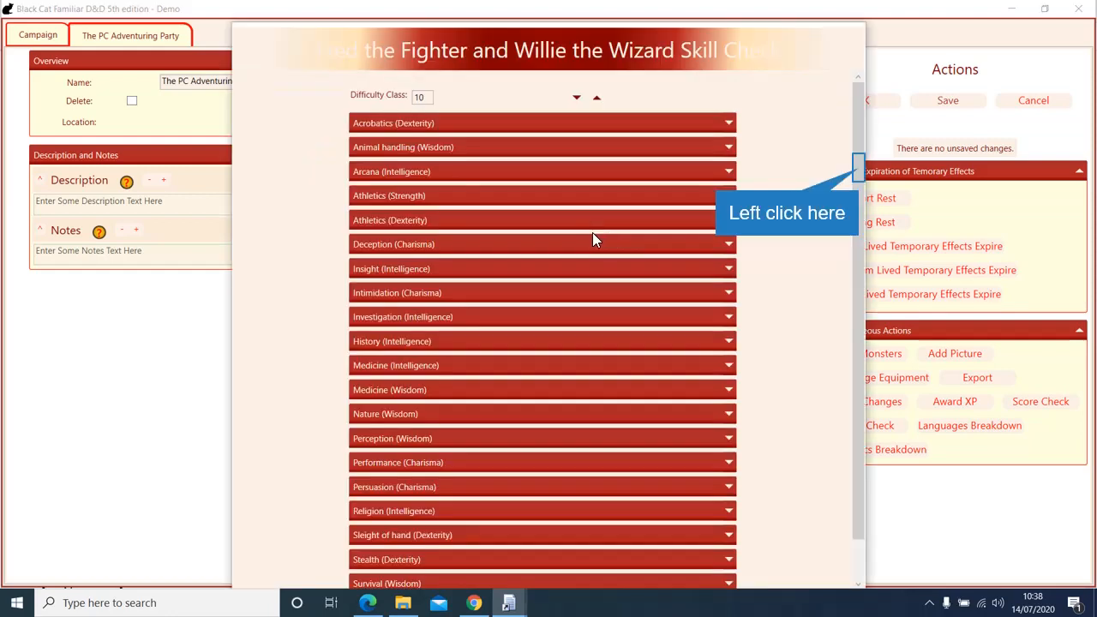
left_click(857, 169)
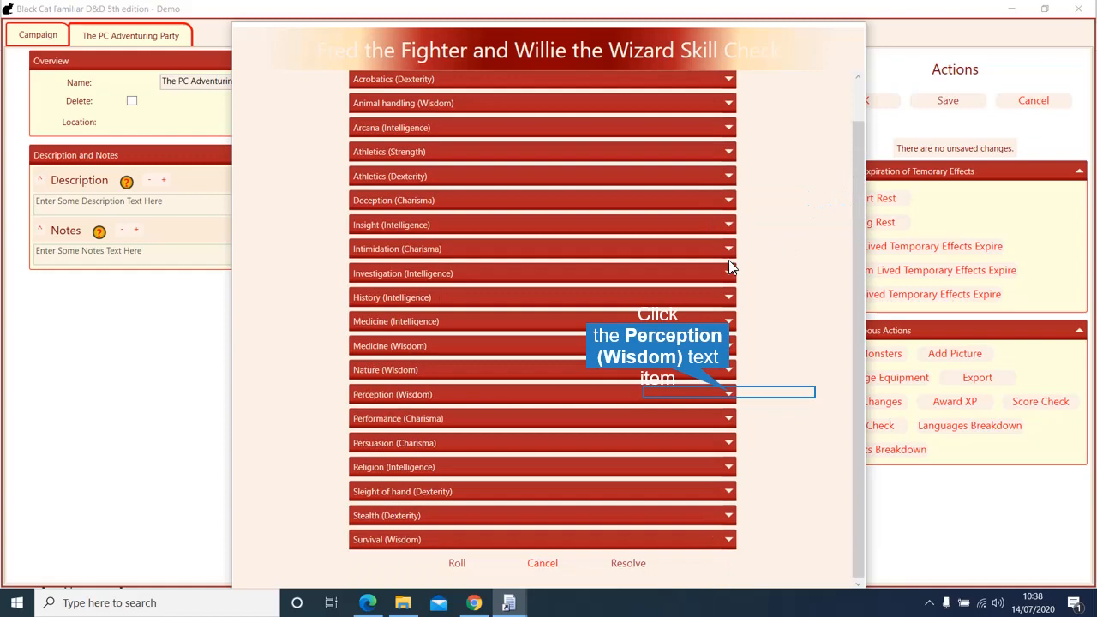
left_click(730, 393)
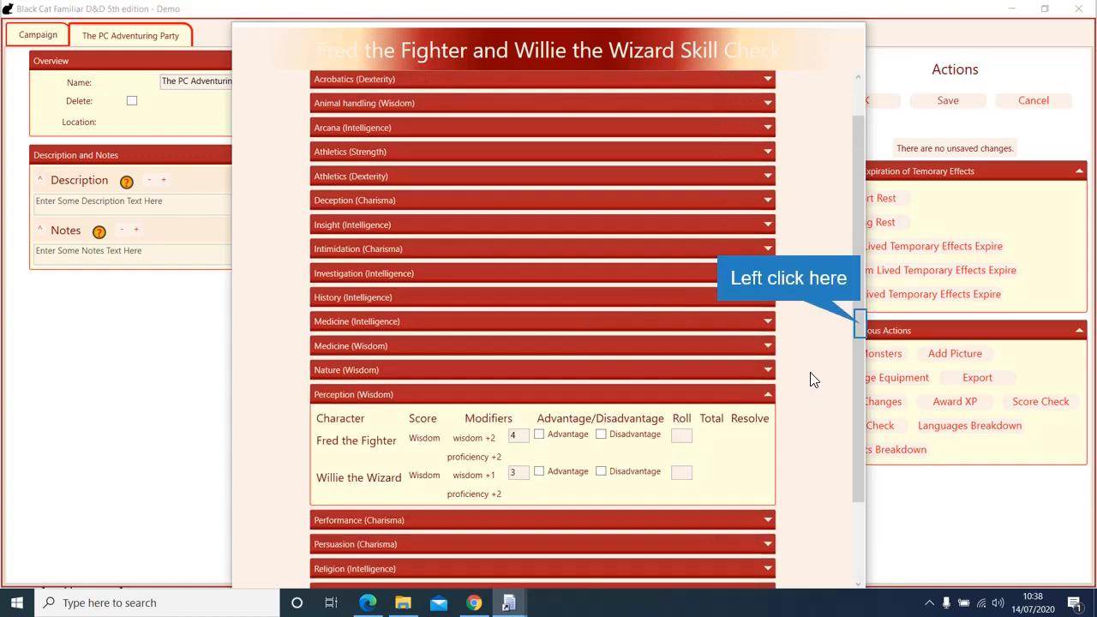
left_click(862, 329)
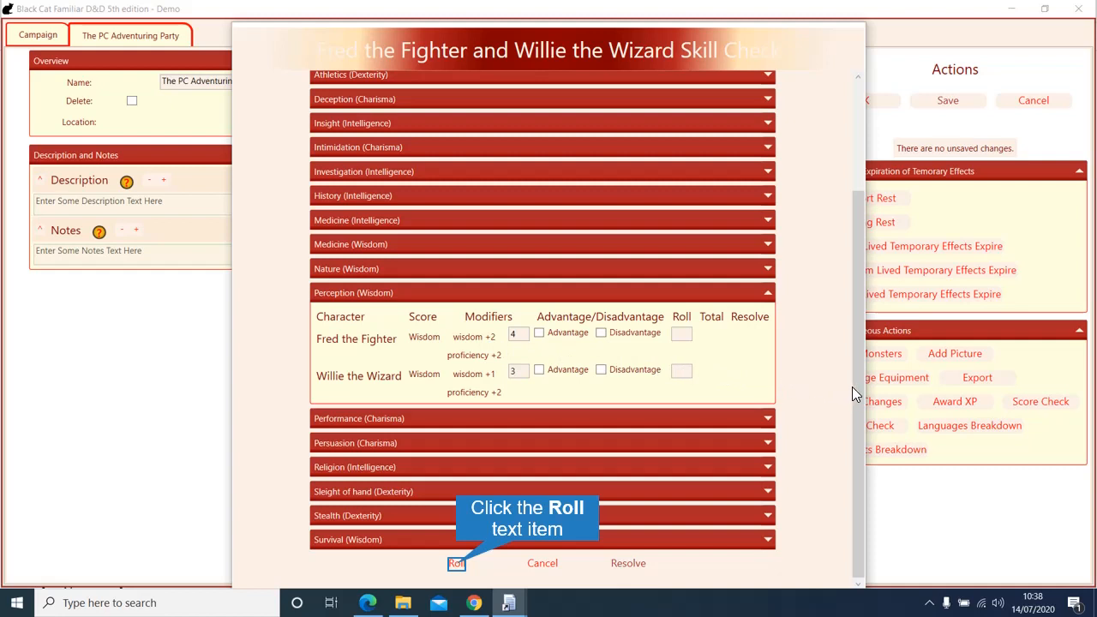
left_click(455, 563)
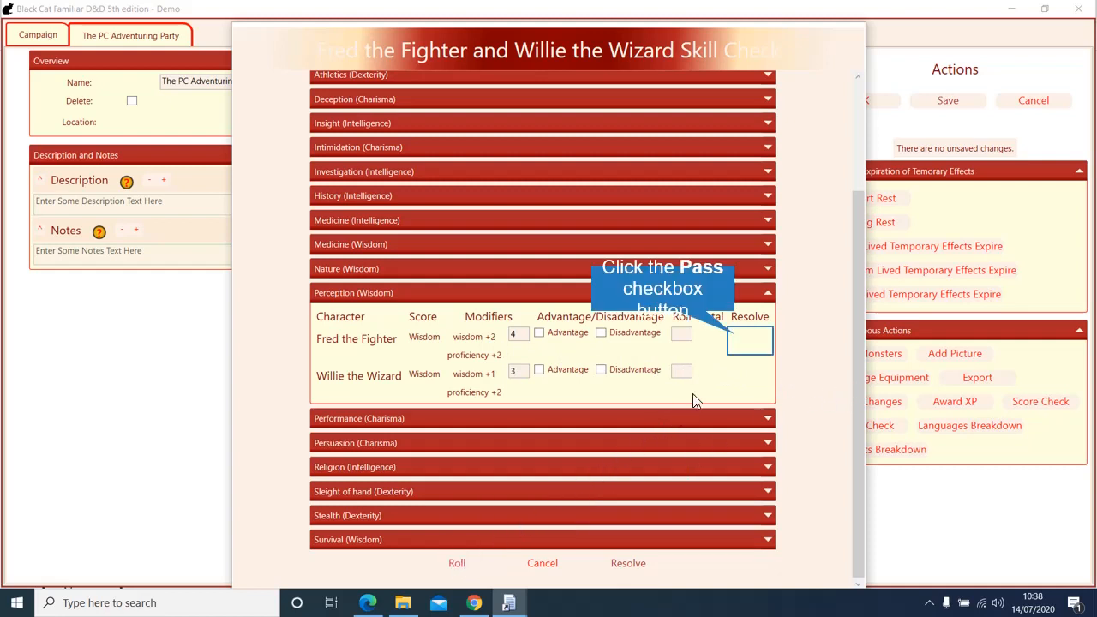
Step: Mark Fred's check as passed, set Difficulty Class 15, and resolve the check
left_click(733, 370)
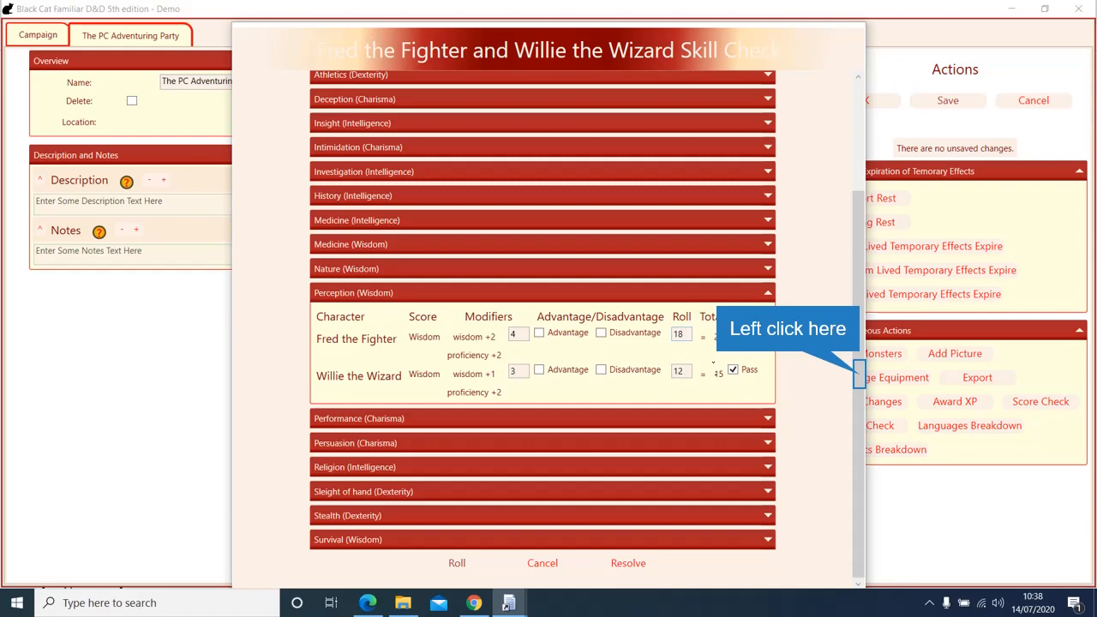
left_click_drag(861, 382, 862, 273)
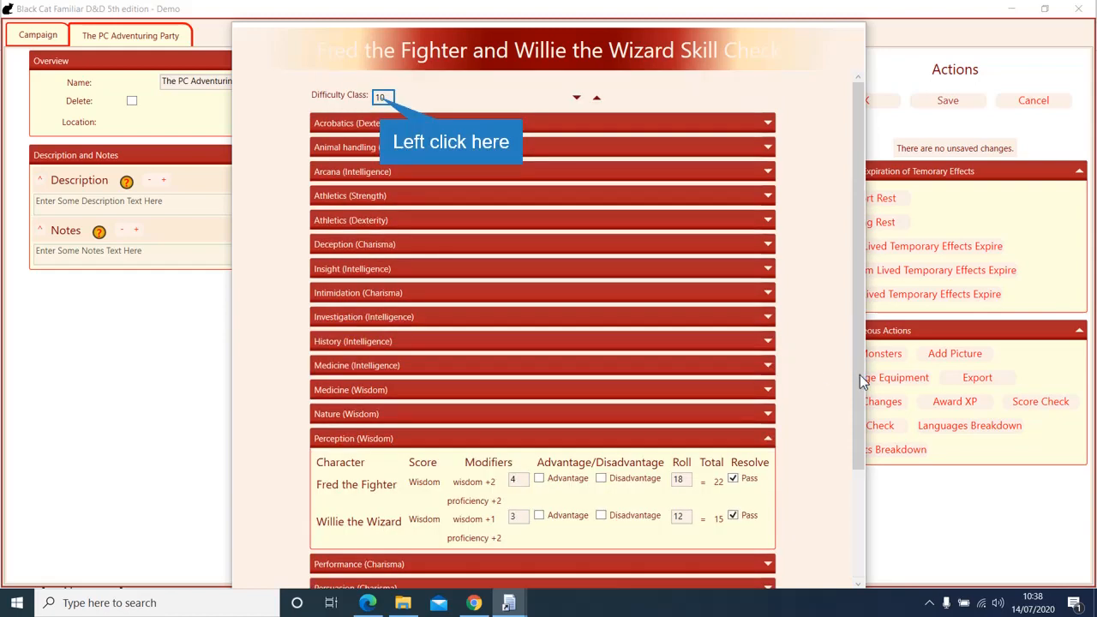
left_click(381, 97)
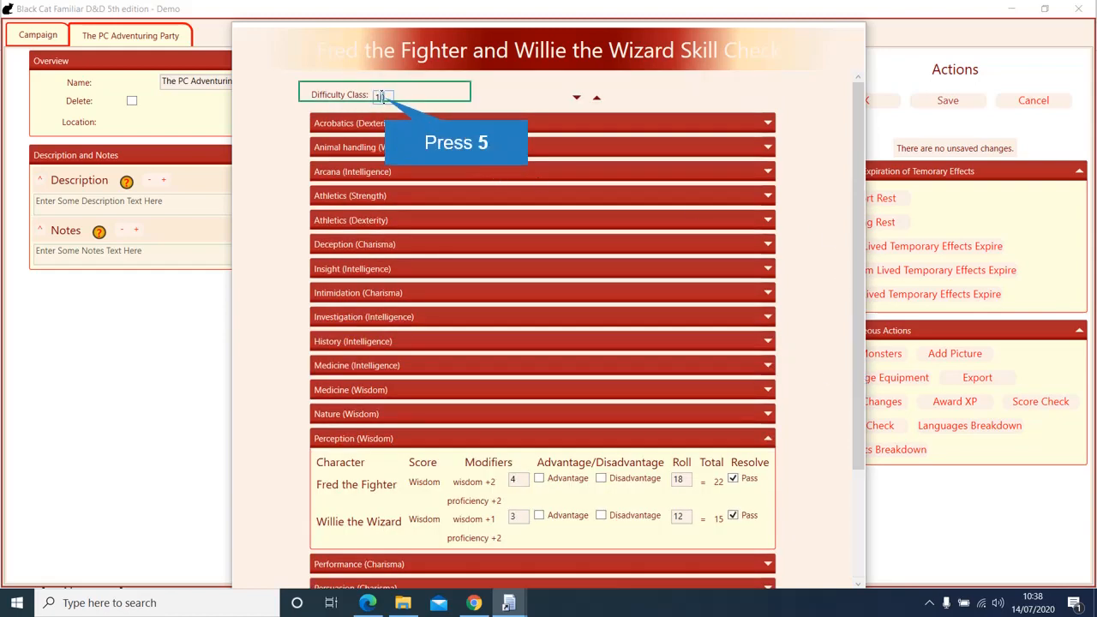
type("5")
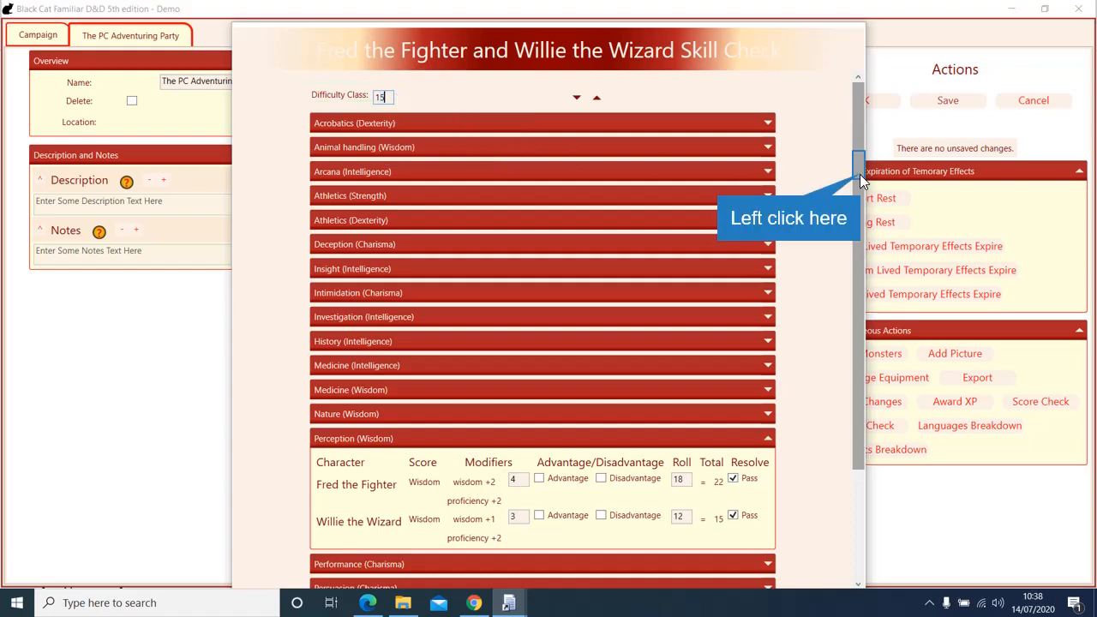
left_click_drag(859, 174, 860, 283)
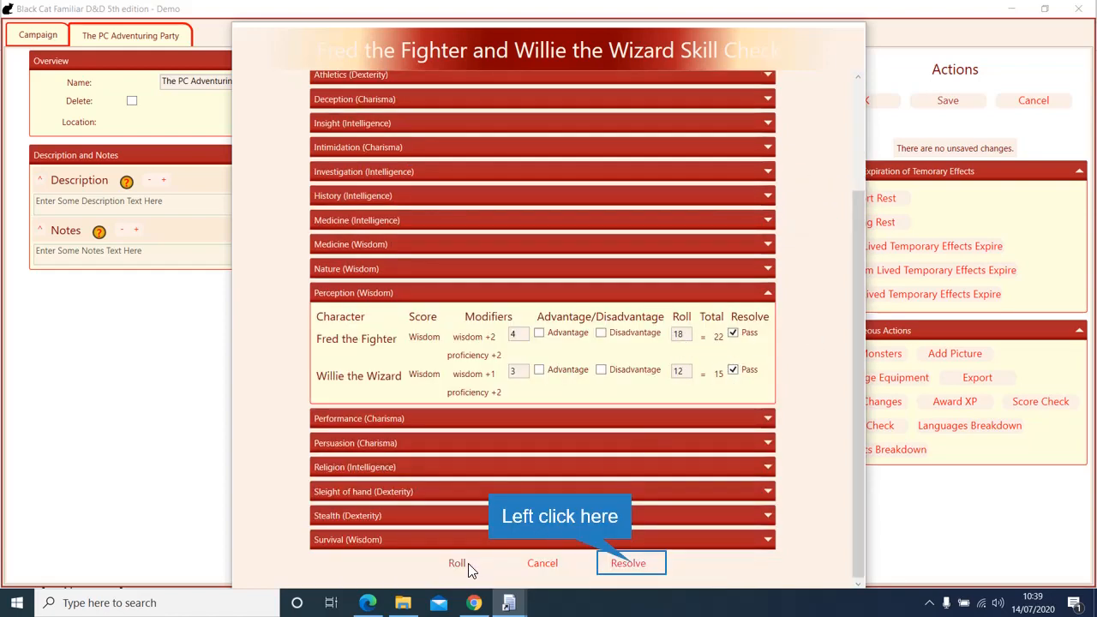
left_click(632, 565)
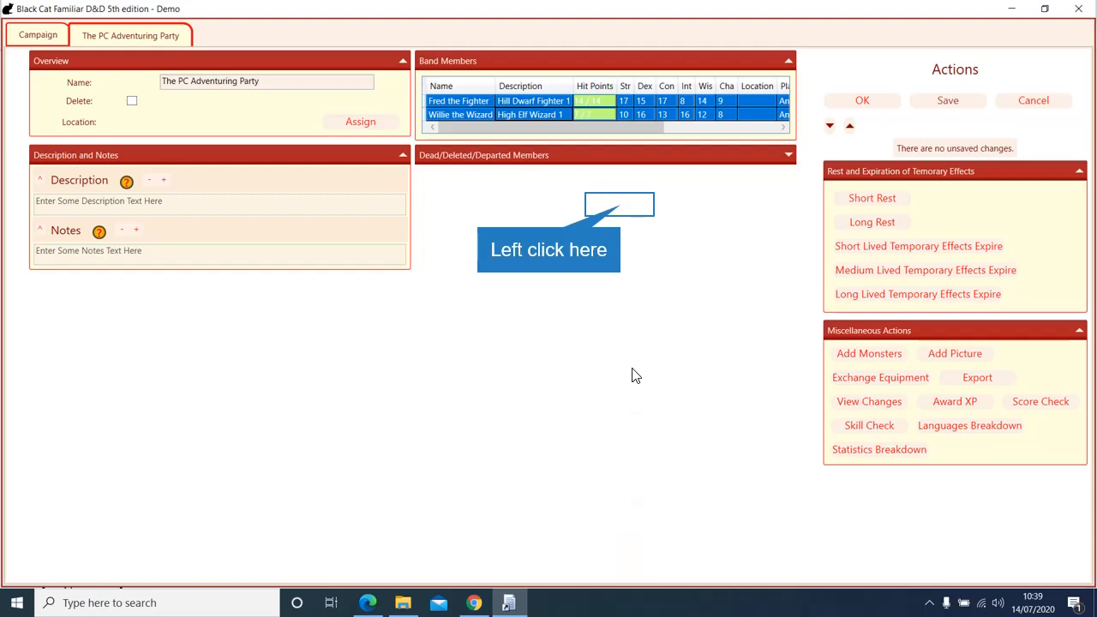
Step: Deselect the band members, then give the party a short rest followed by a long rest
left_click(621, 204)
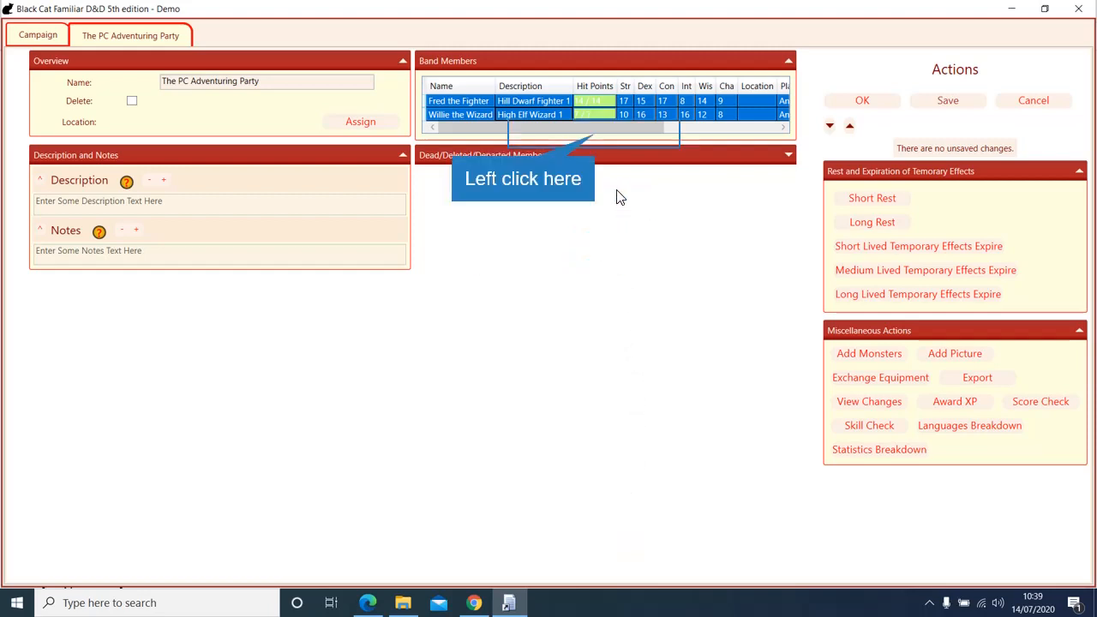
left_click(597, 139)
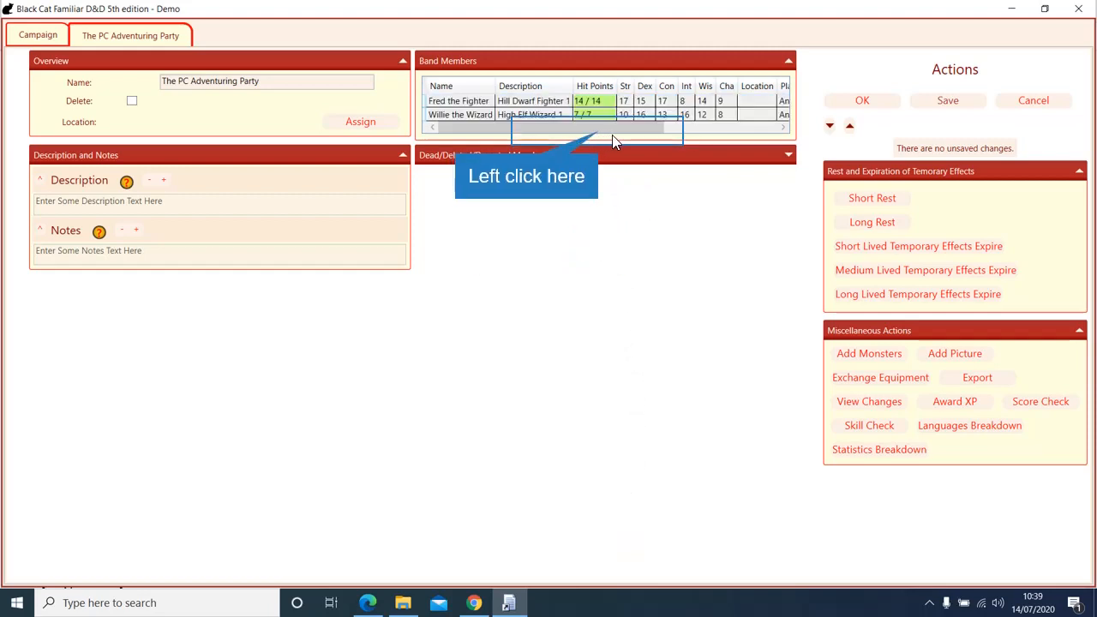
left_click_drag(597, 131, 570, 128)
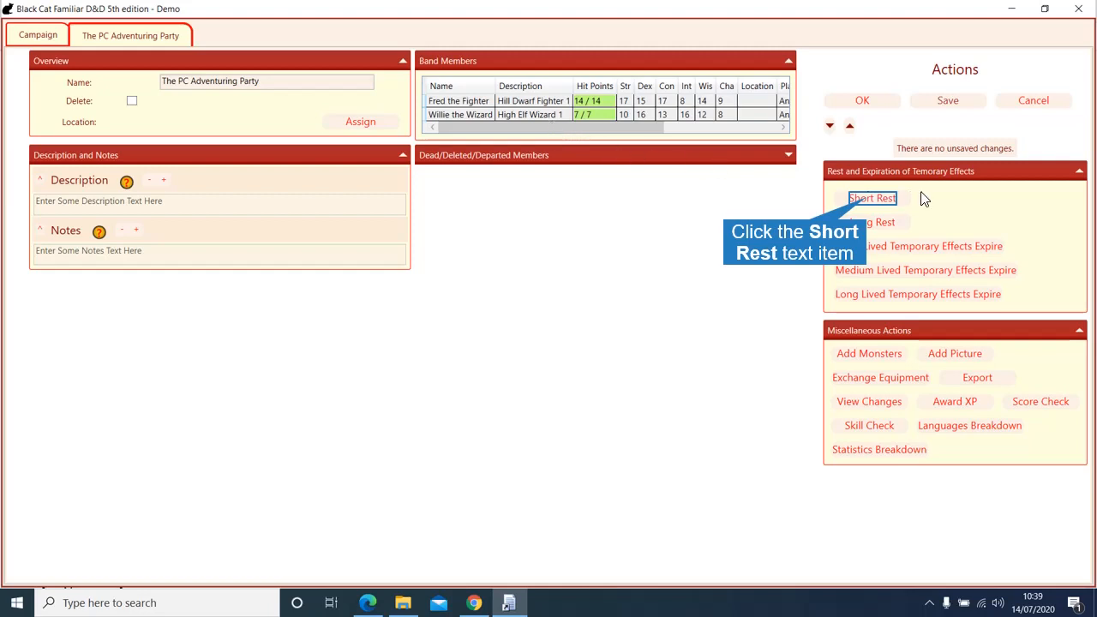
left_click(864, 199)
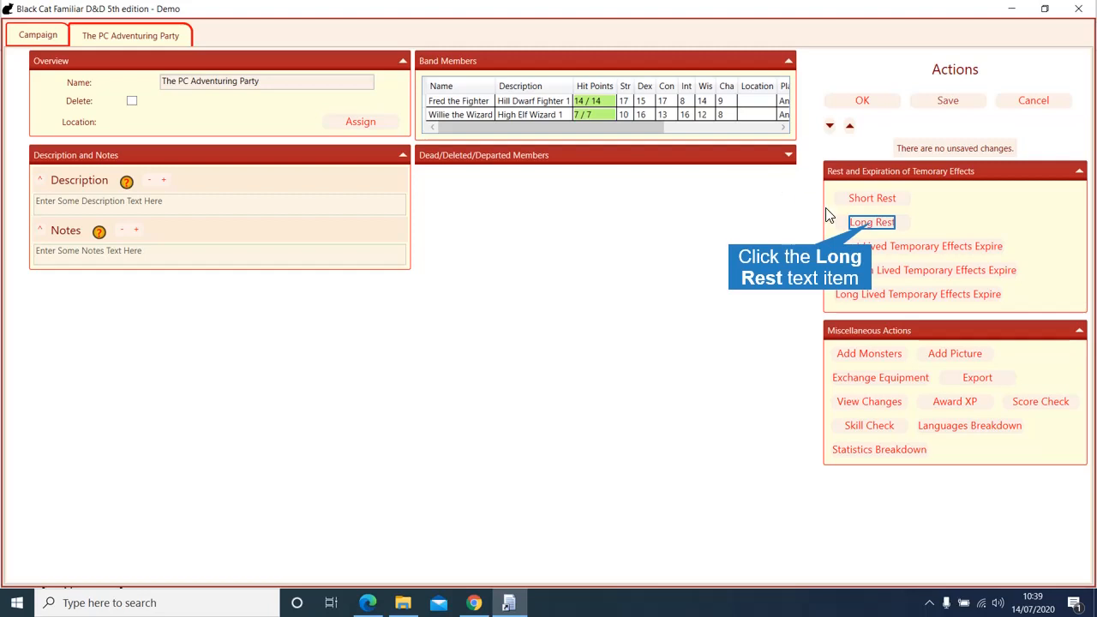
left_click(869, 226)
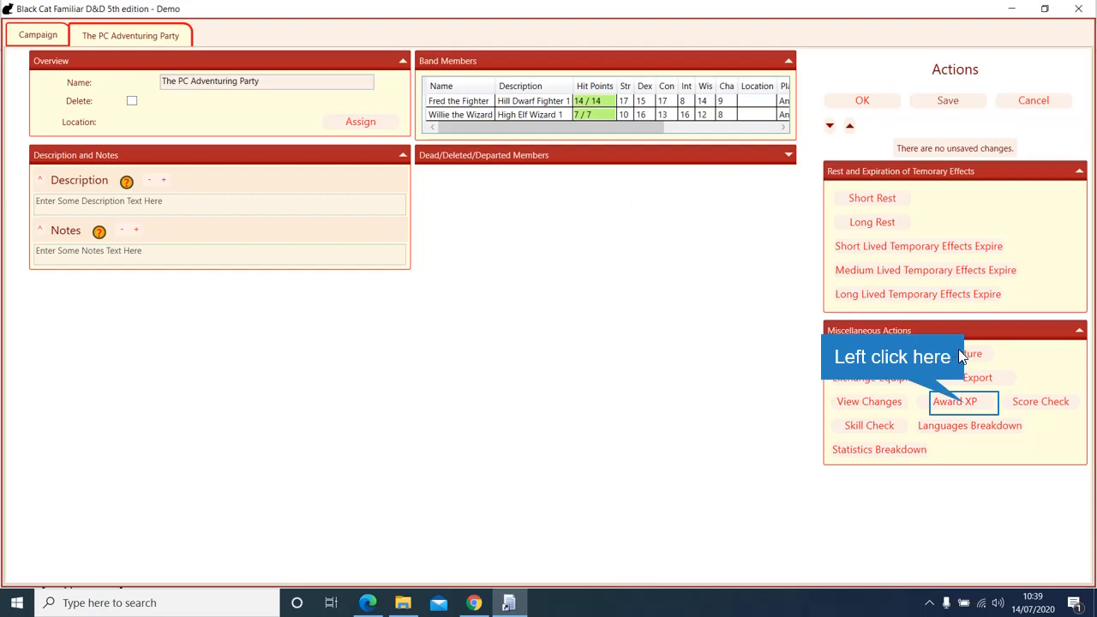
Step: Give Fred the Fighter and Willie the Wizard 50 XP each, 100 in total
left_click(964, 403)
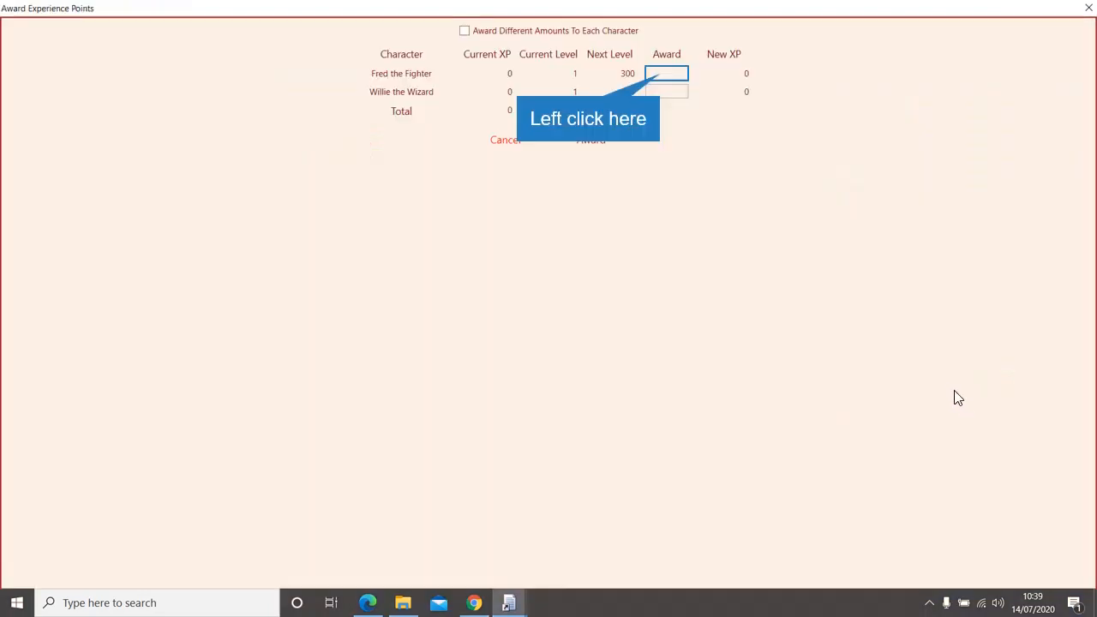
left_click(663, 75)
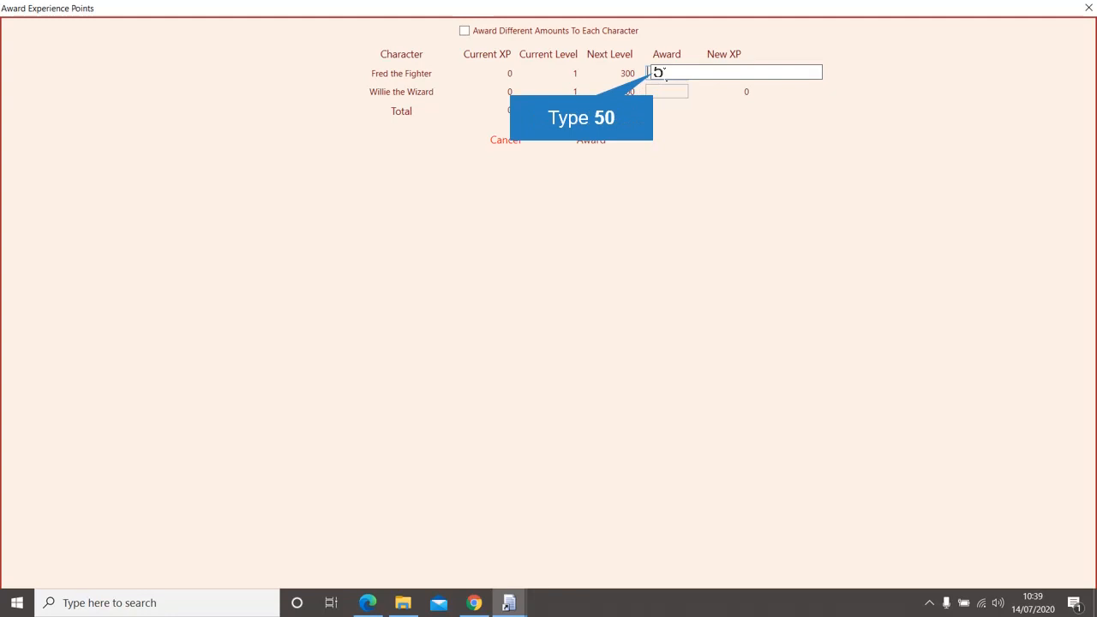
left_click(600, 143)
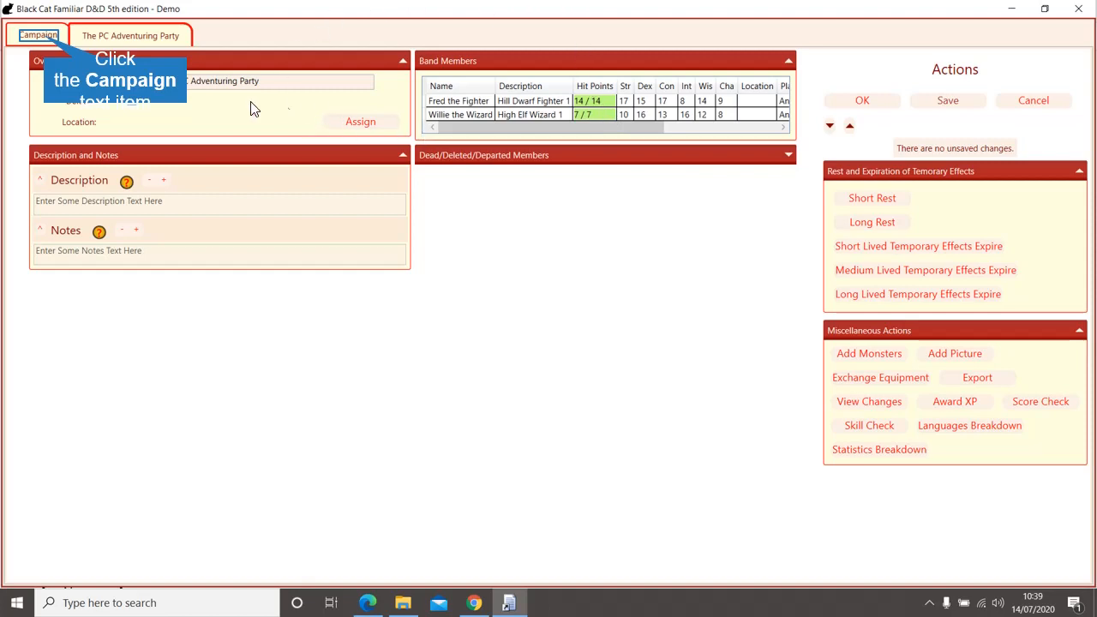
Step: Start a new encounter design for The PC Adventuring Party at Hard difficulty
left_click(45, 37)
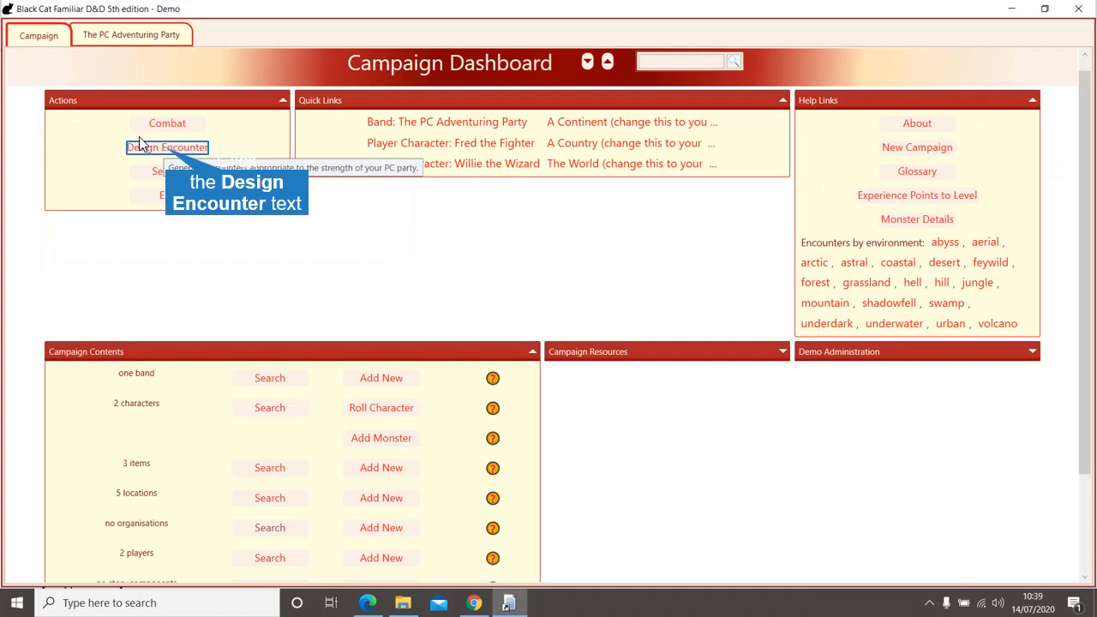
left_click(166, 149)
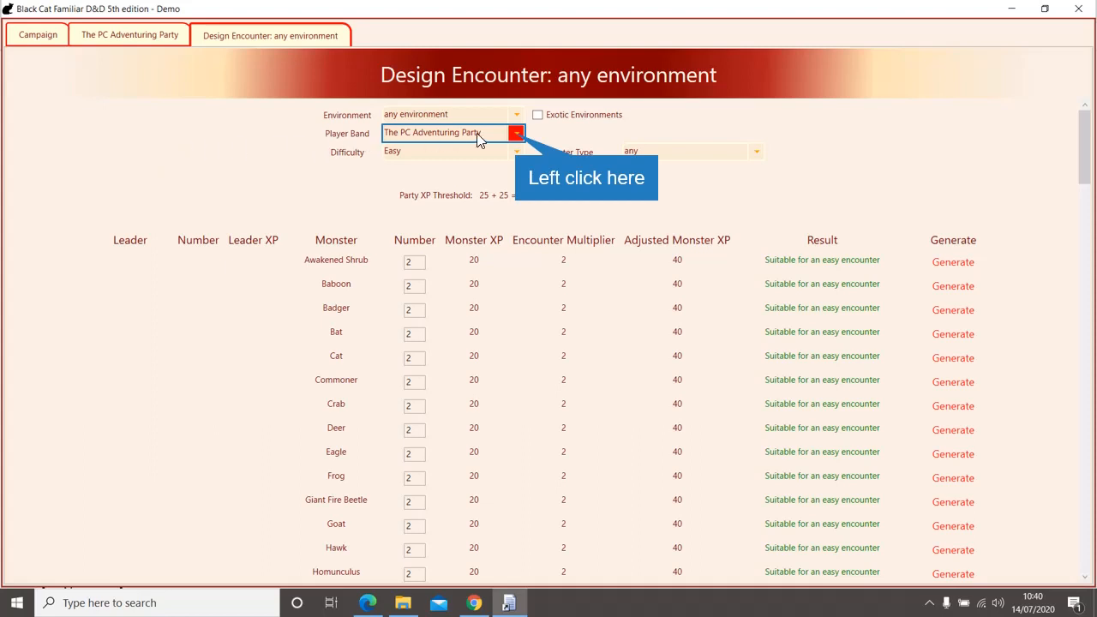
left_click(514, 135)
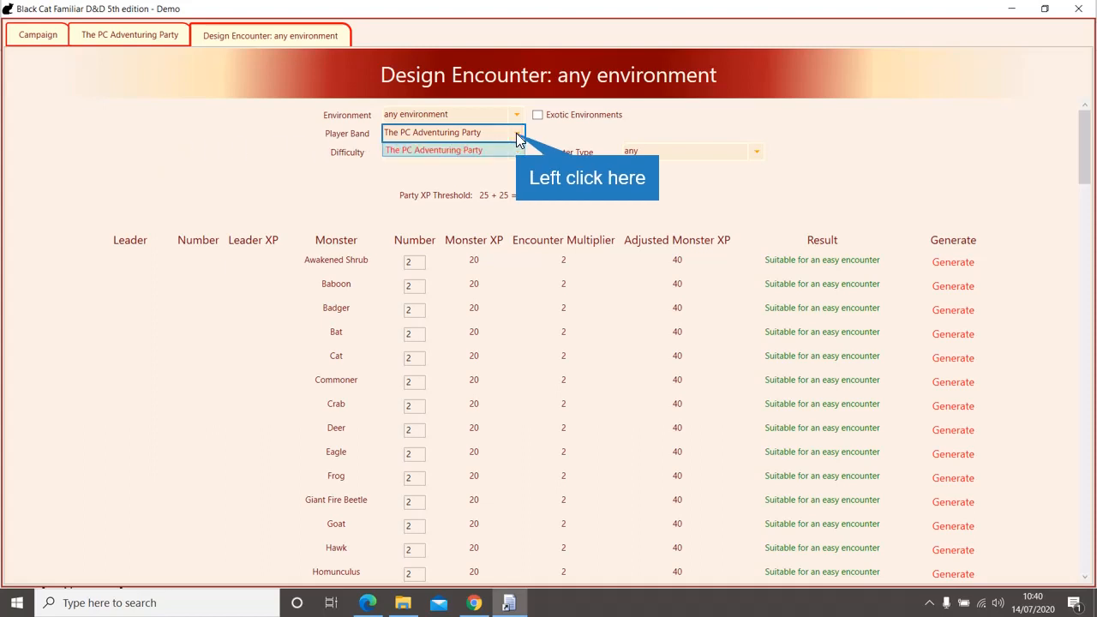
left_click(515, 135)
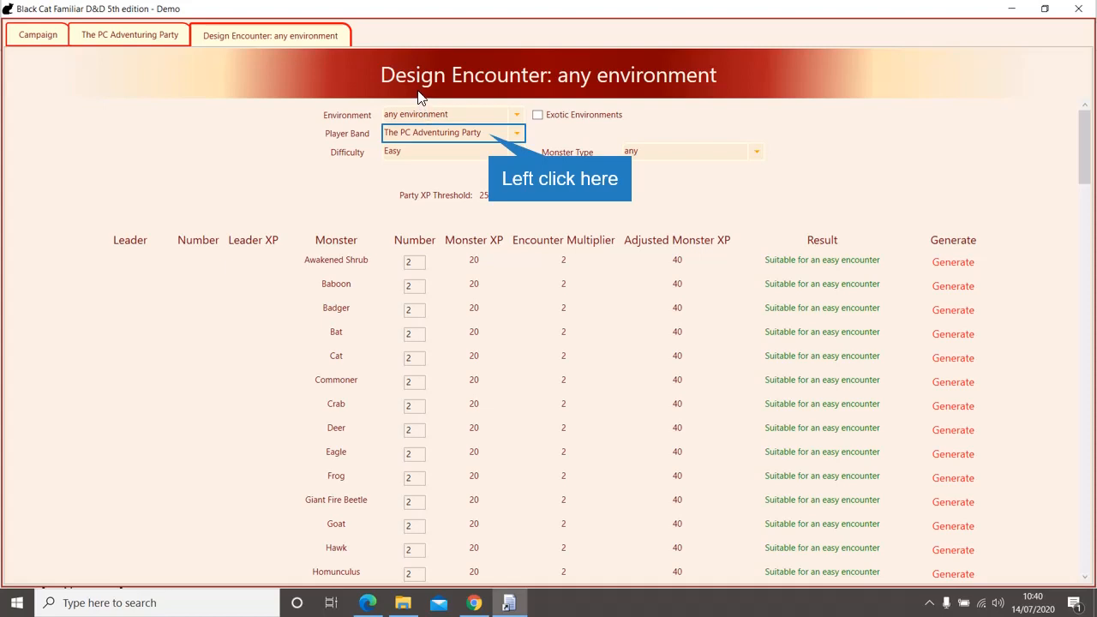
left_click(489, 133)
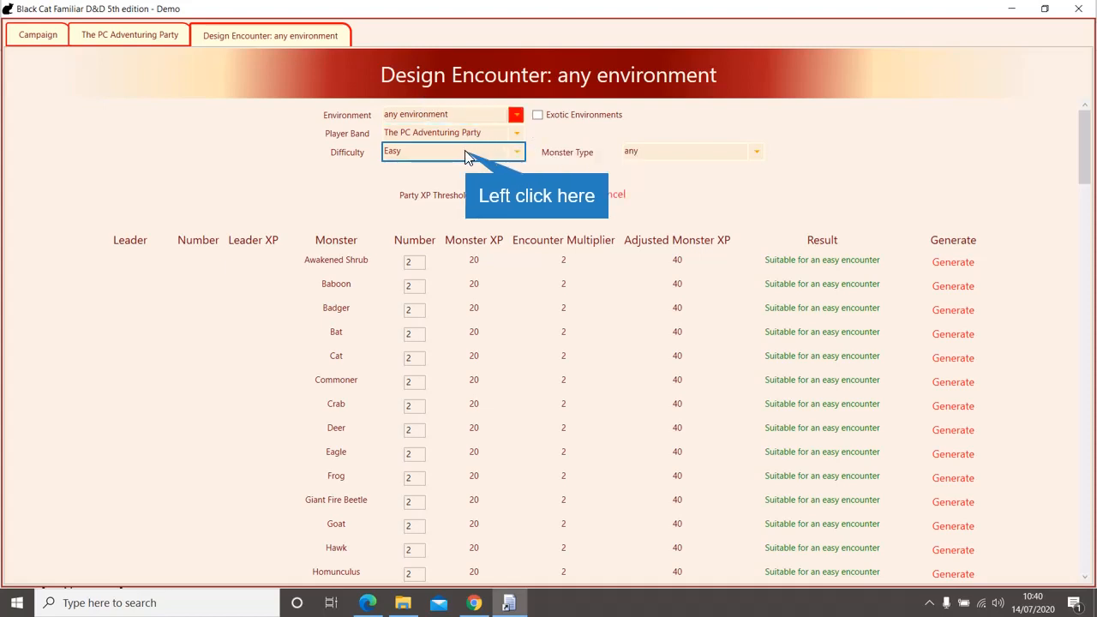
left_click(463, 154)
left_click(436, 197)
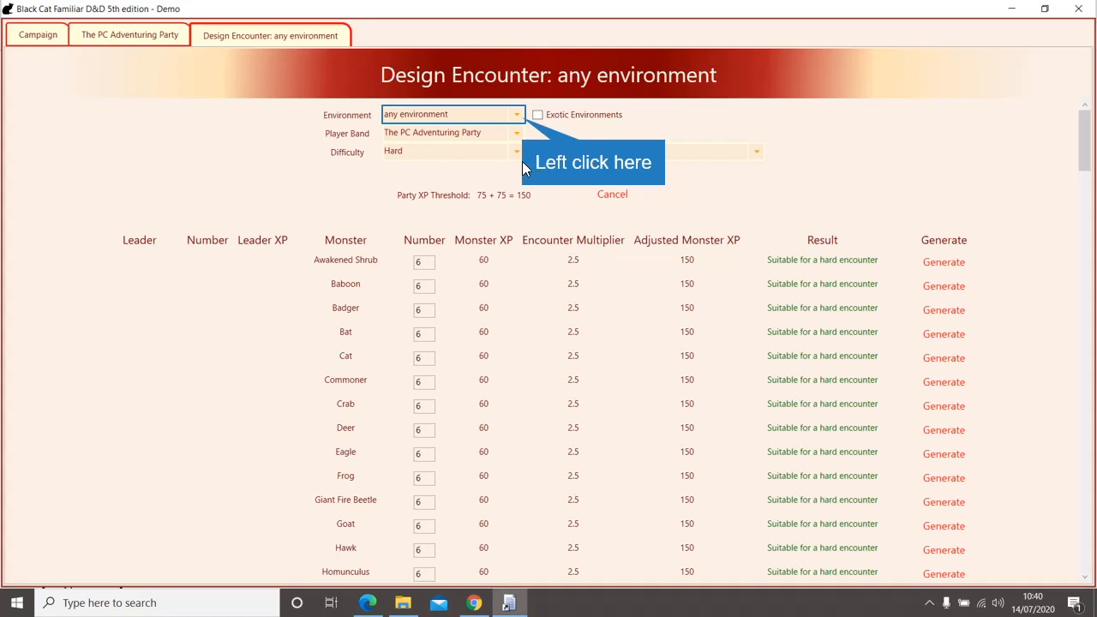
Step: Set the encounter environment to forest and the monster type to humanoid
left_click(517, 114)
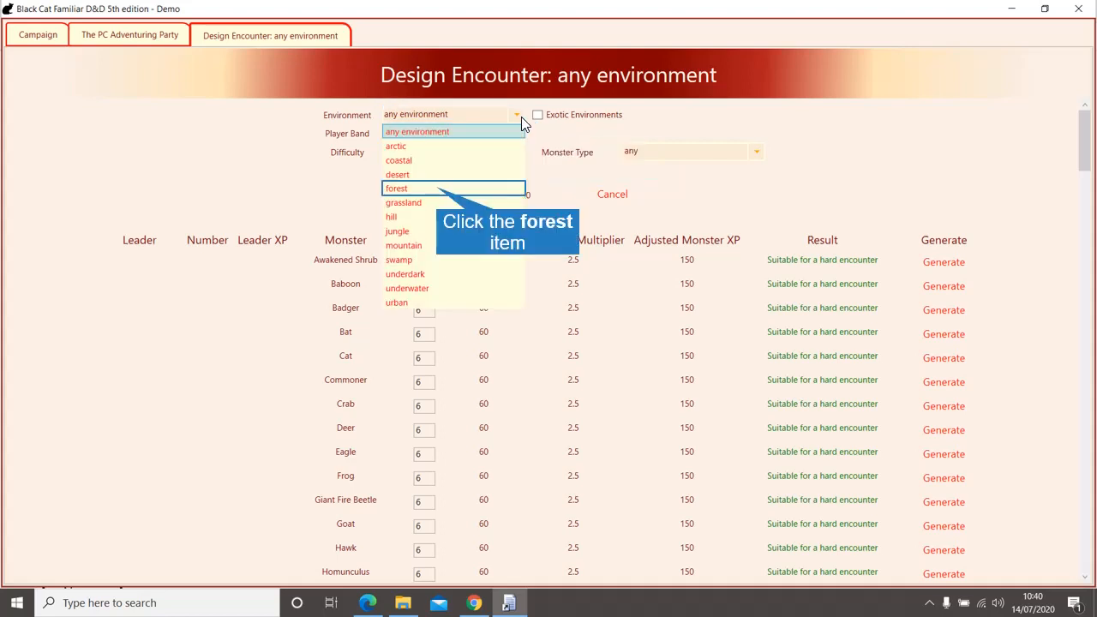
left_click(440, 190)
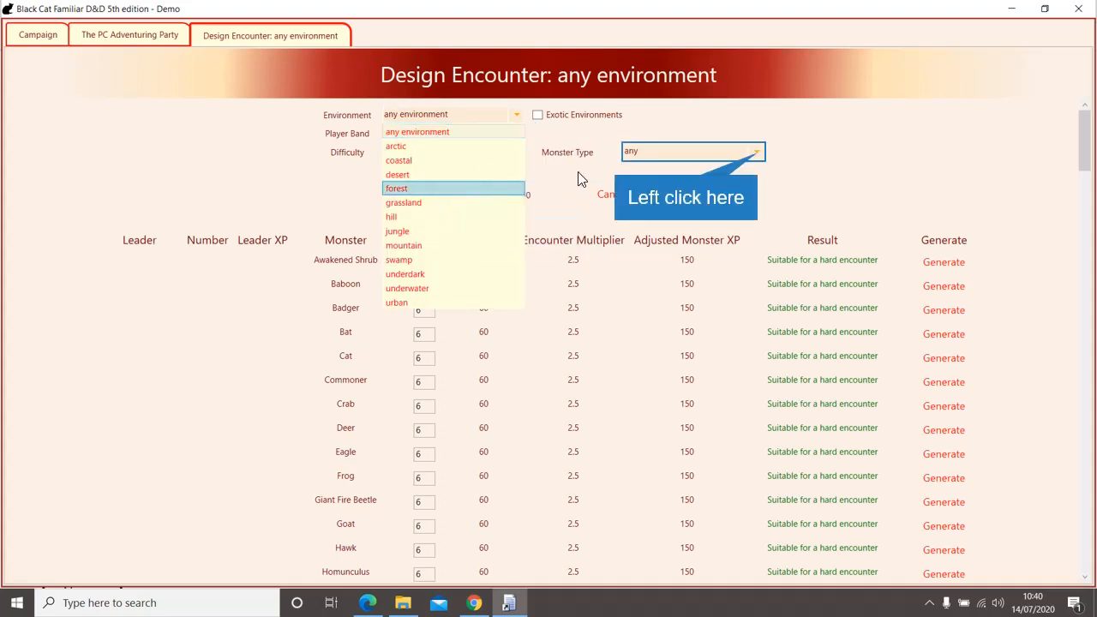
left_click(756, 154)
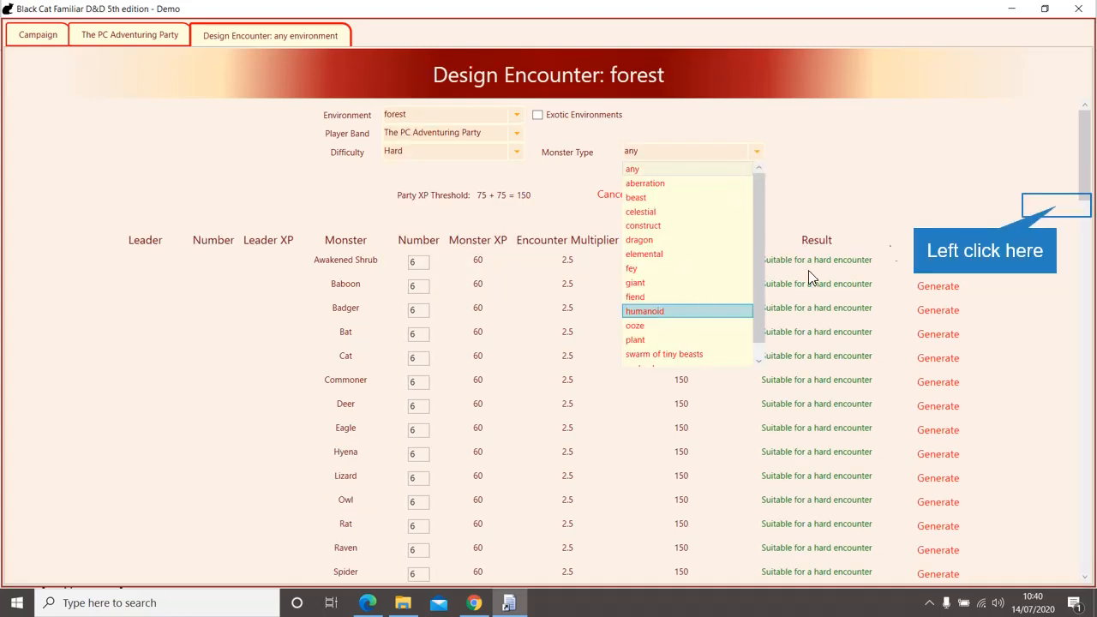
mouse_move(1084, 171)
left_mouse_down()
mouse_move(1094, 541)
mouse_move(1085, 150)
left_mouse_up()
left_click(665, 154)
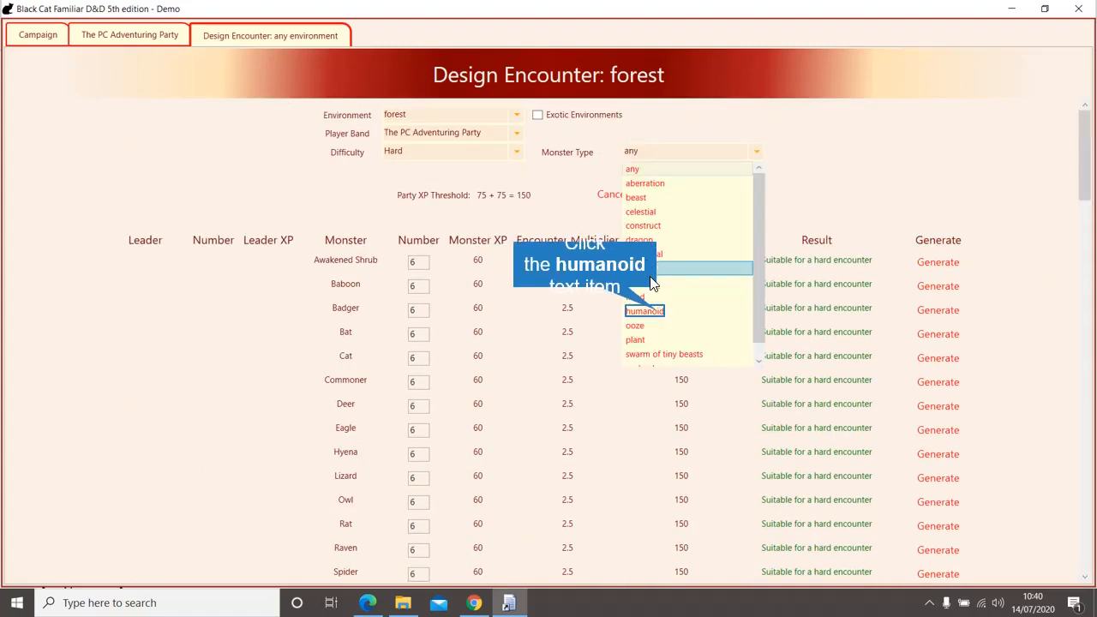
left_click(657, 312)
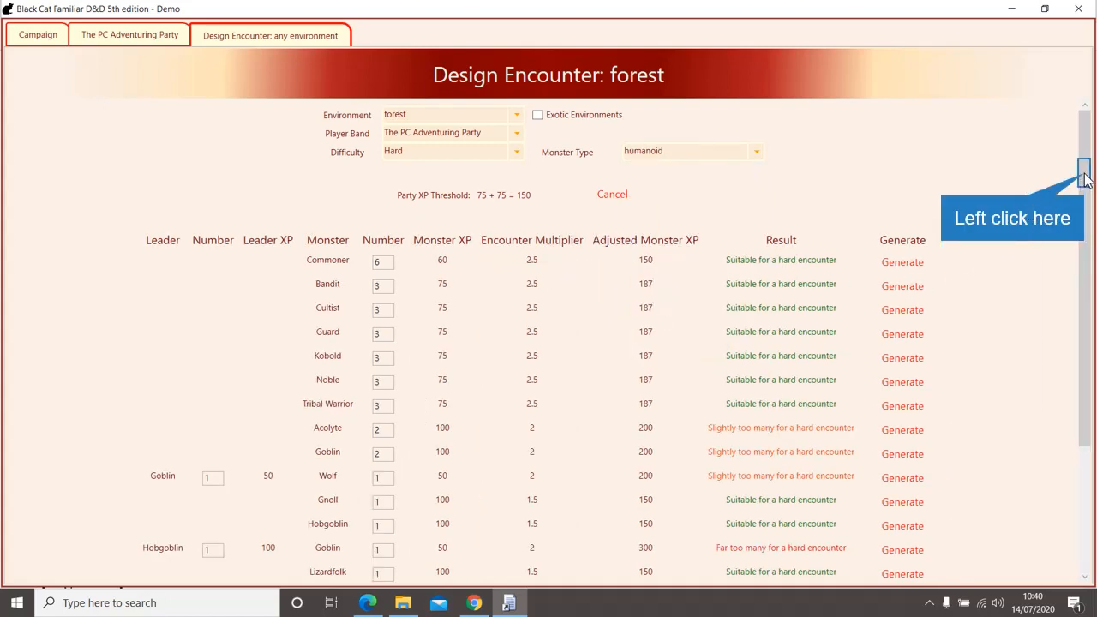
left_click_drag(1084, 177, 1051, 357)
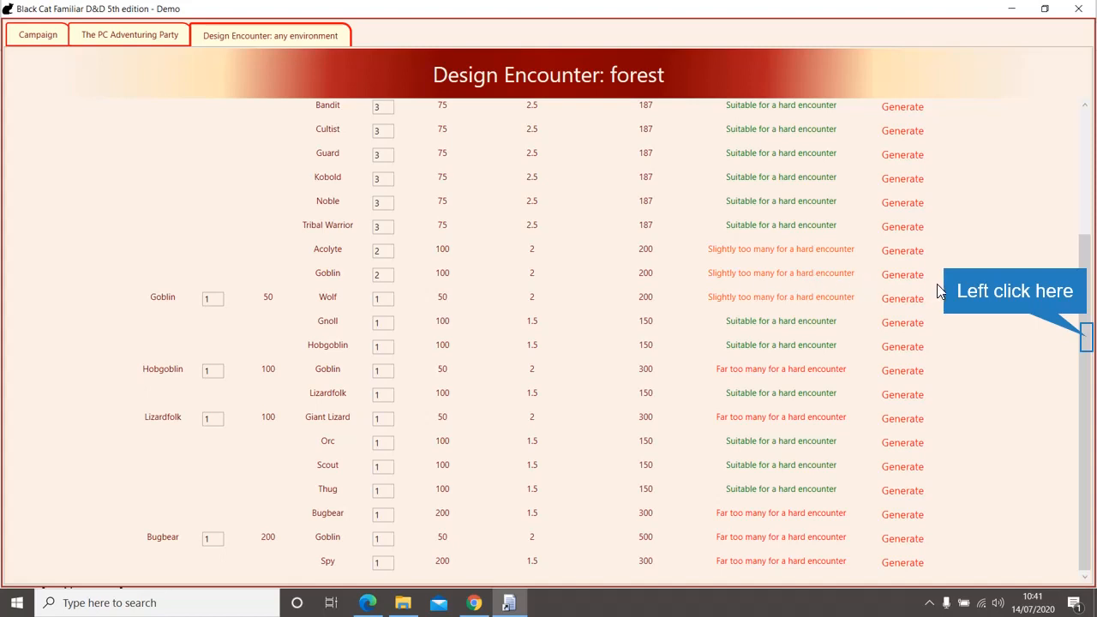
left_click(1086, 339)
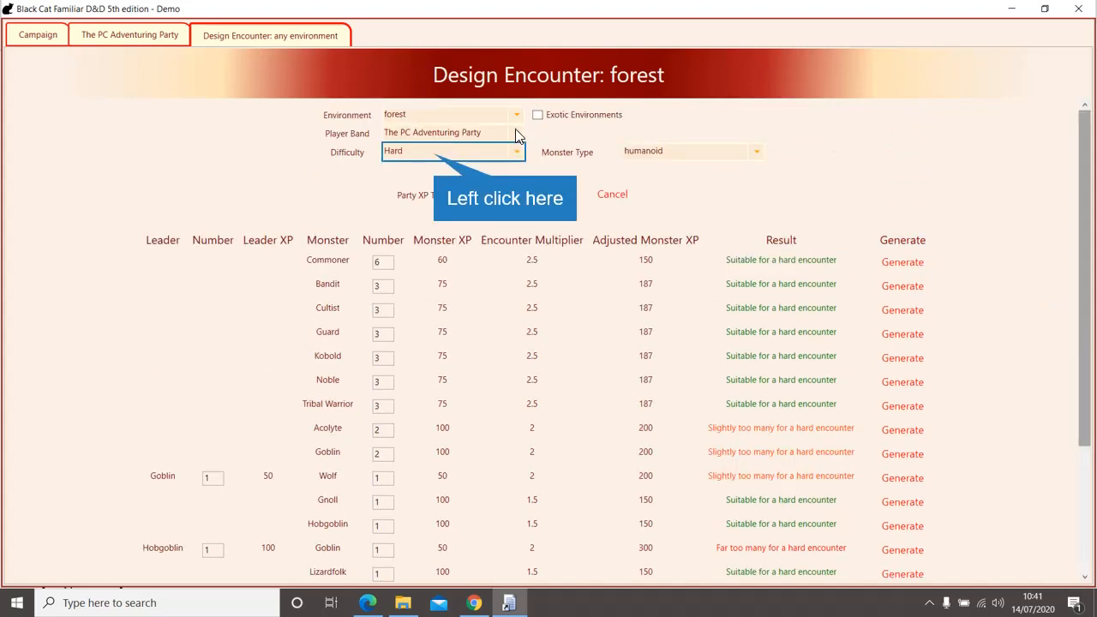
Step: Switch difficulty to Deadly and generate the 2 Goblin row as '2 Goblins deadly encounter'
left_click(454, 151)
left_click(398, 212)
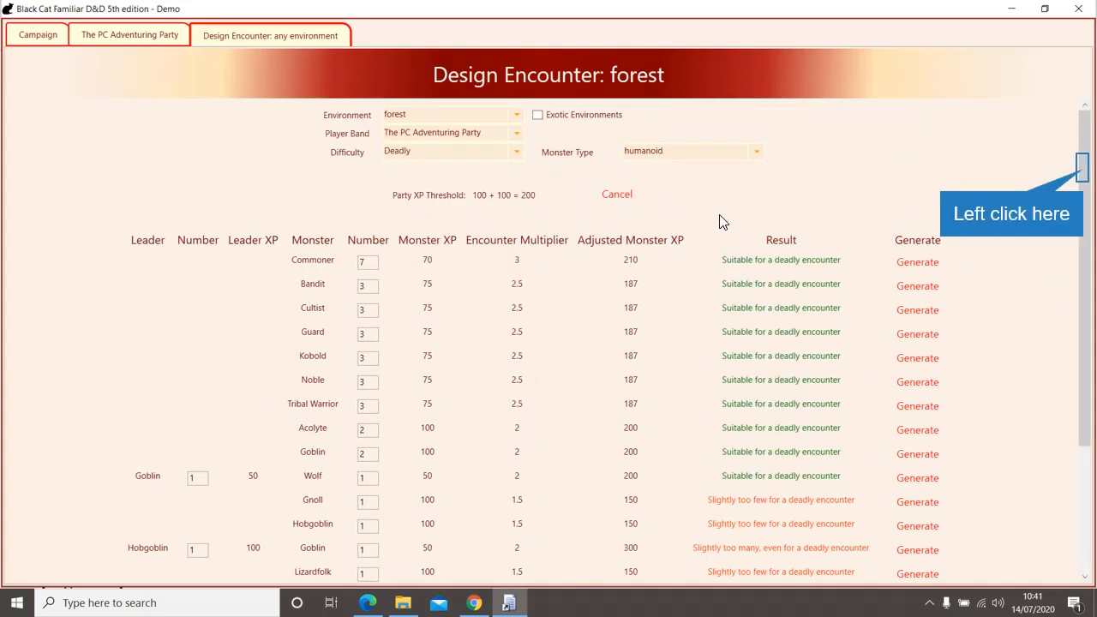
left_click_drag(1082, 176, 1066, 310)
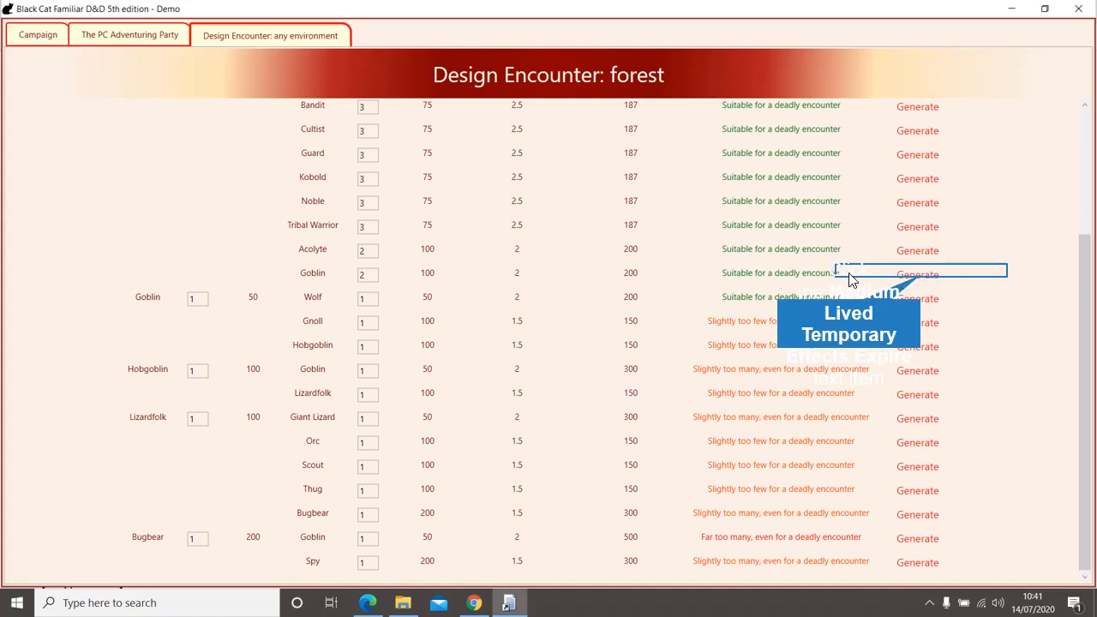
left_click(918, 275)
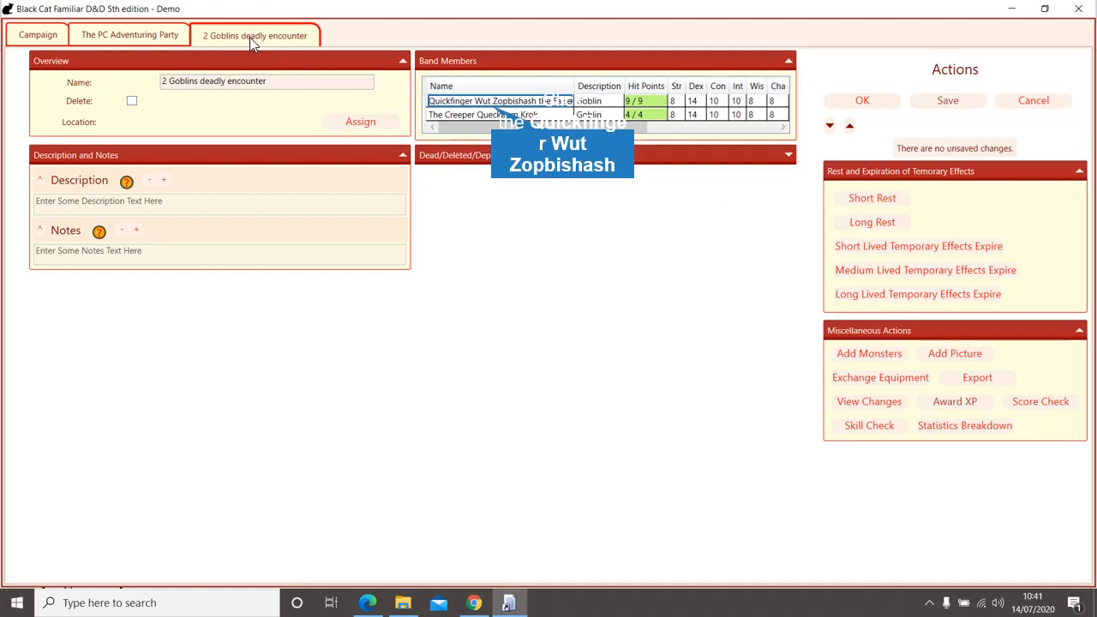
Step: Browse the band's goblins and open The Creeper Queckbum Krok's character sheet
left_click(484, 102)
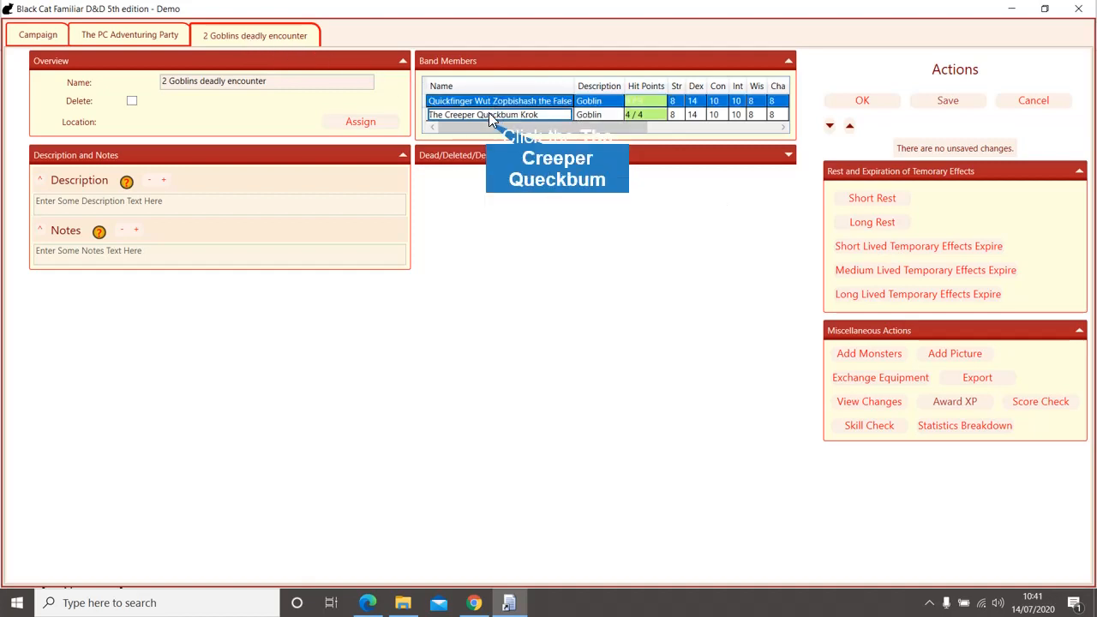
left_click(491, 117)
left_click(486, 102)
left_click(482, 115)
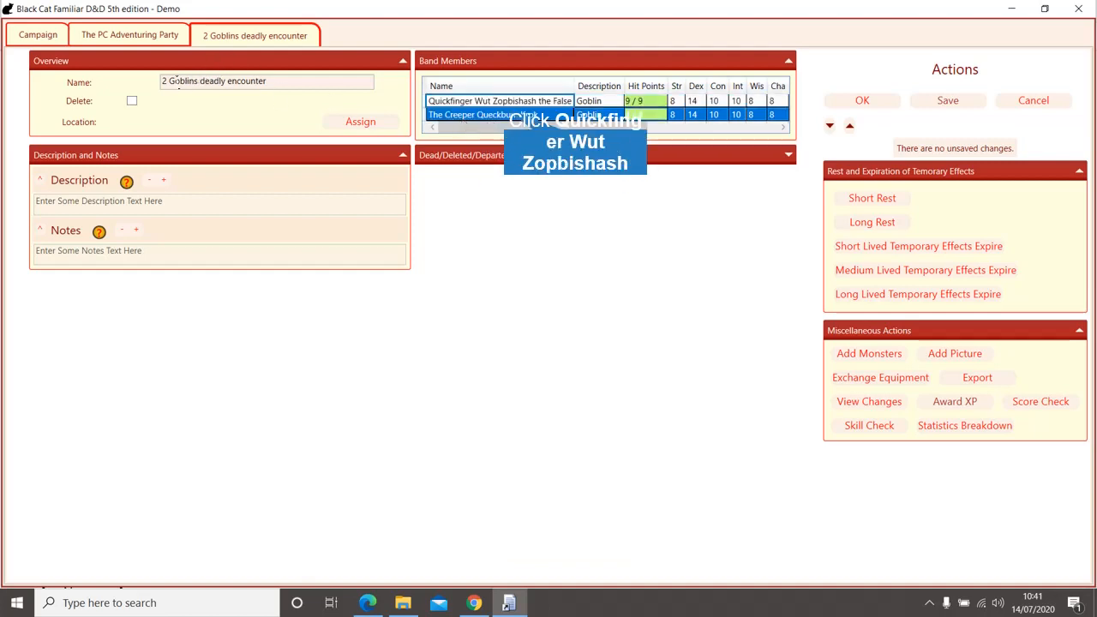
left_click(506, 104)
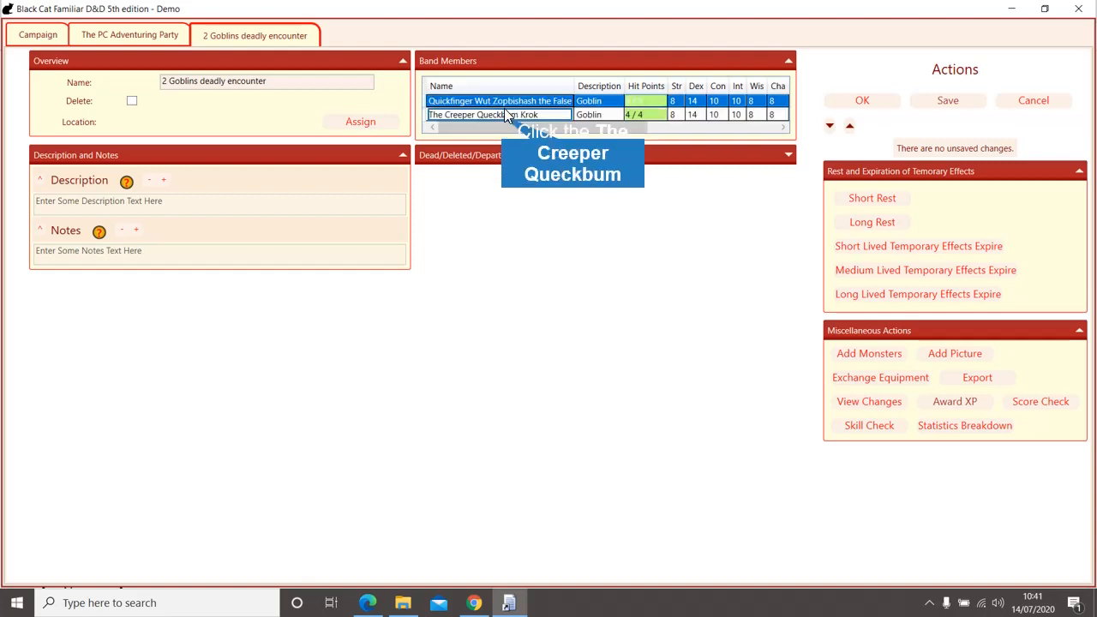
left_click(504, 115)
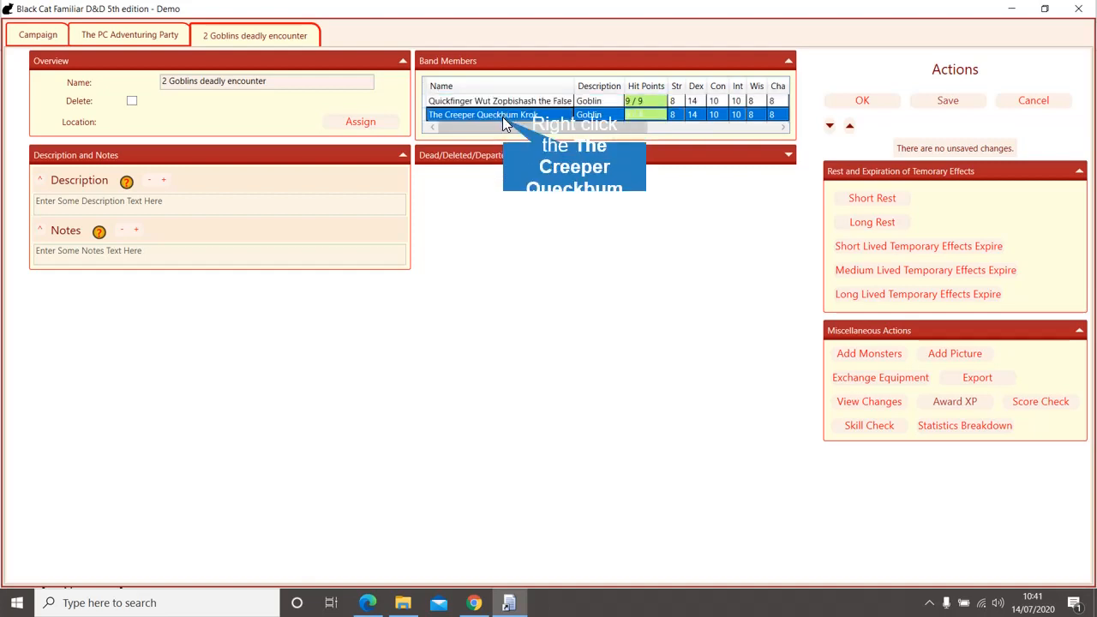
right_click(504, 120)
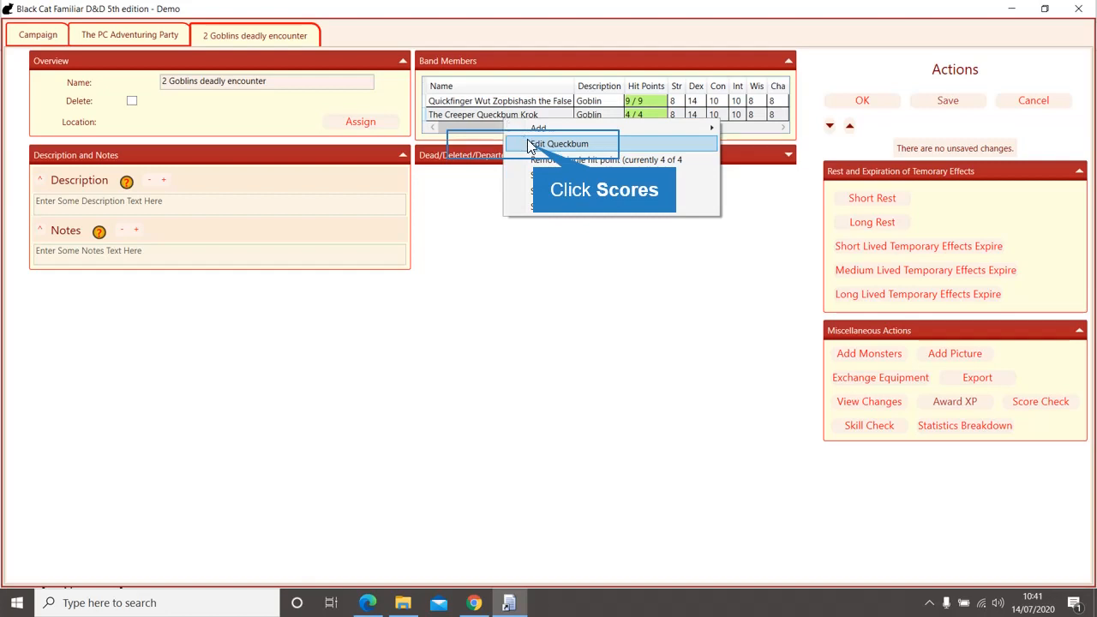
left_click(535, 146)
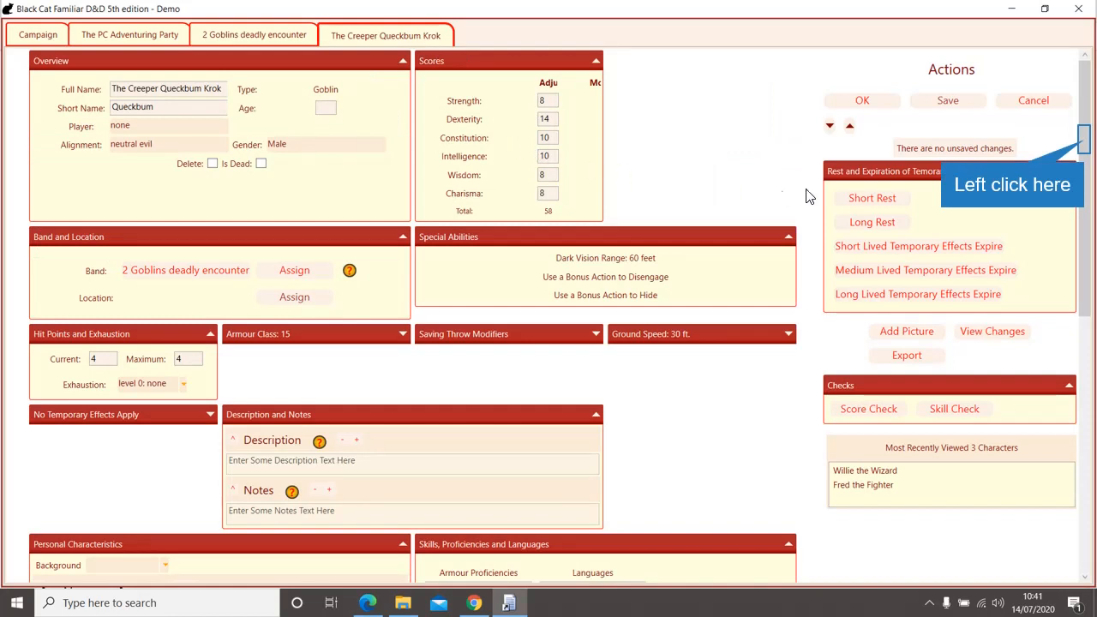
Step: Review the goblin's sheet, checking the shortbow and scimitar carried in hands
left_click(1084, 142)
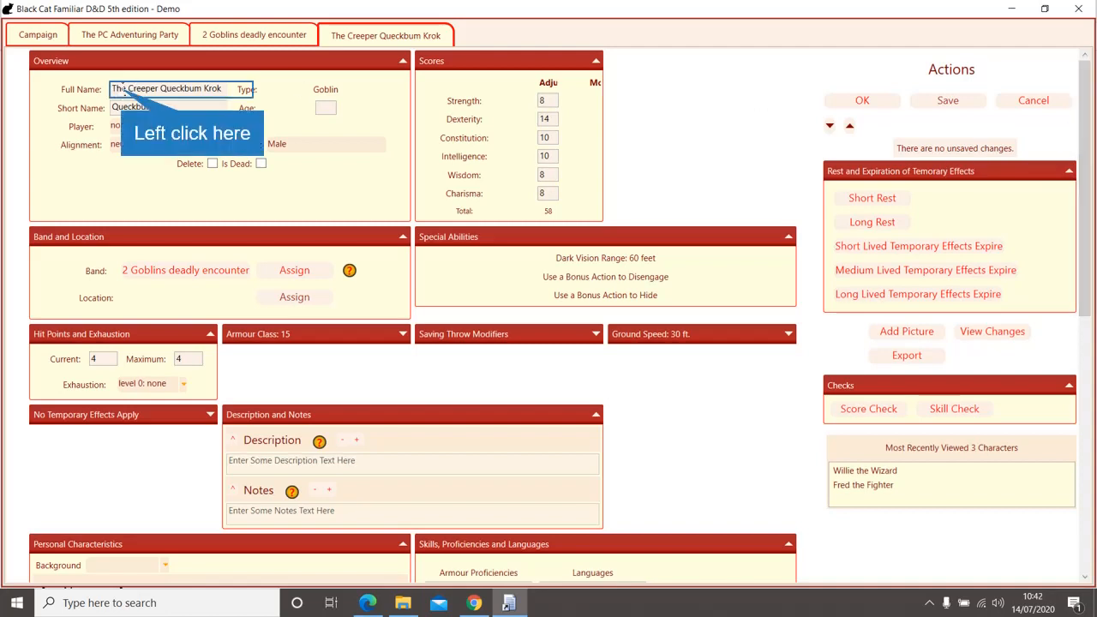
left_click_drag(119, 89, 224, 89)
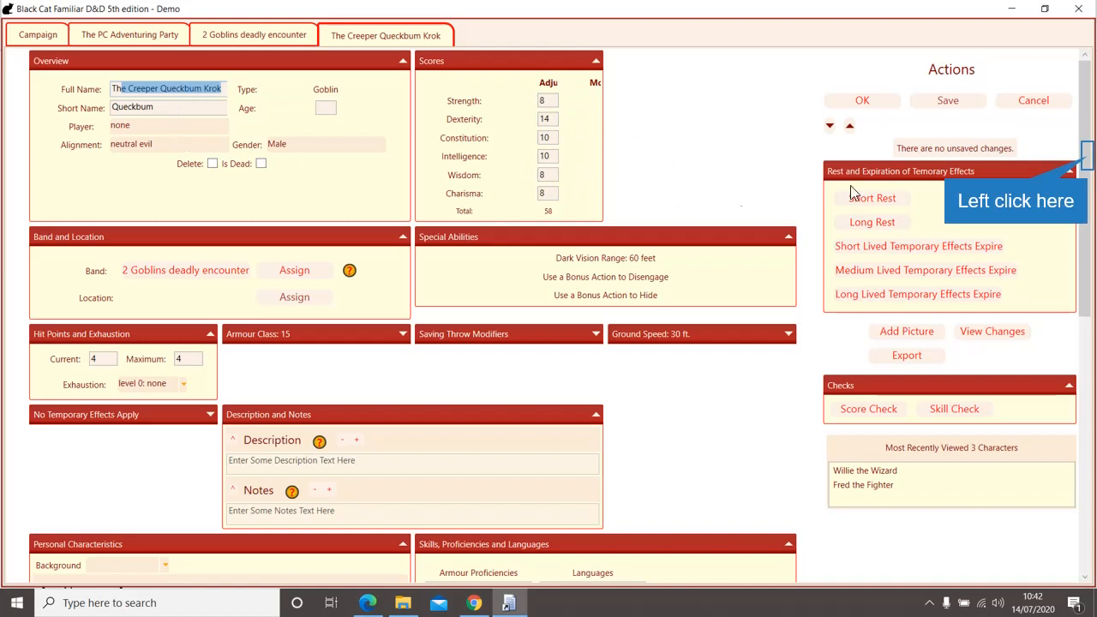
left_click_drag(1088, 161, 1084, 130)
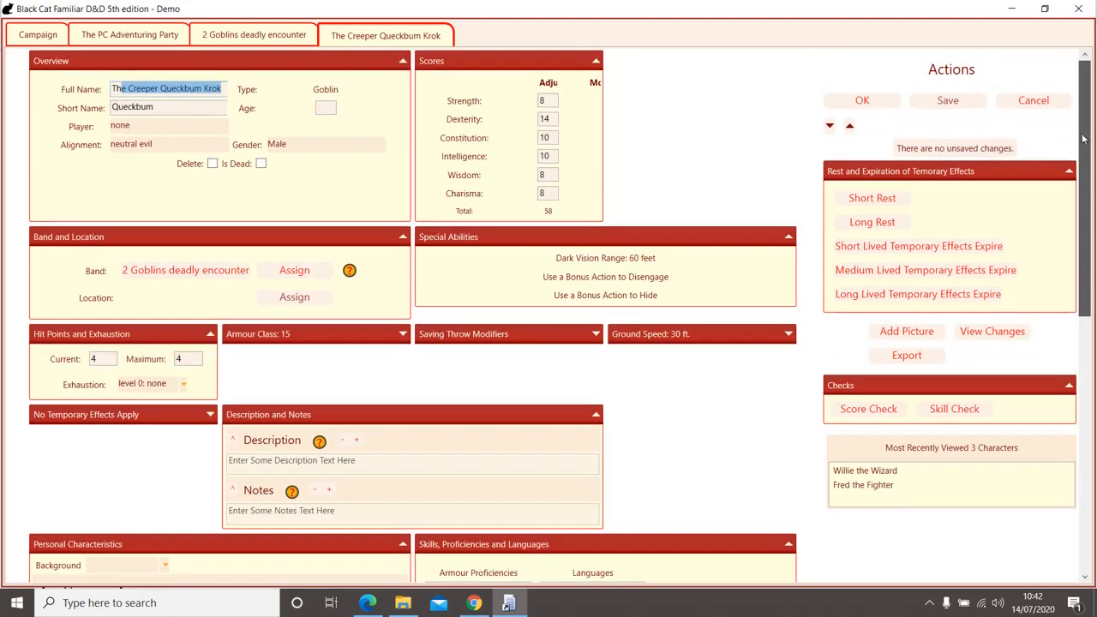
left_click_drag(1082, 150, 1024, 392)
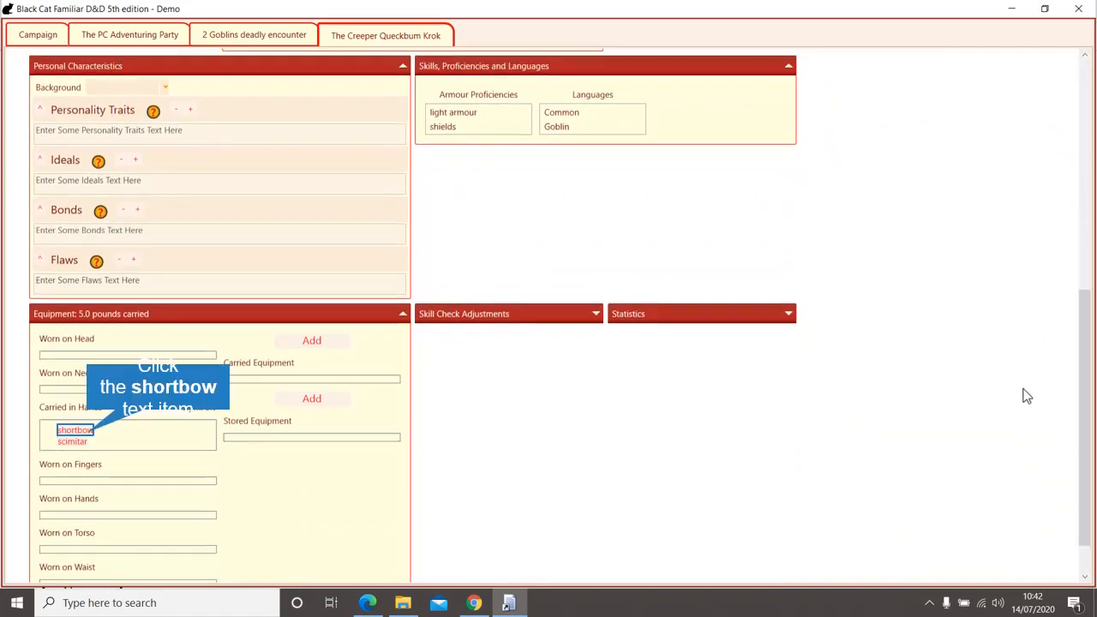
left_click(86, 432)
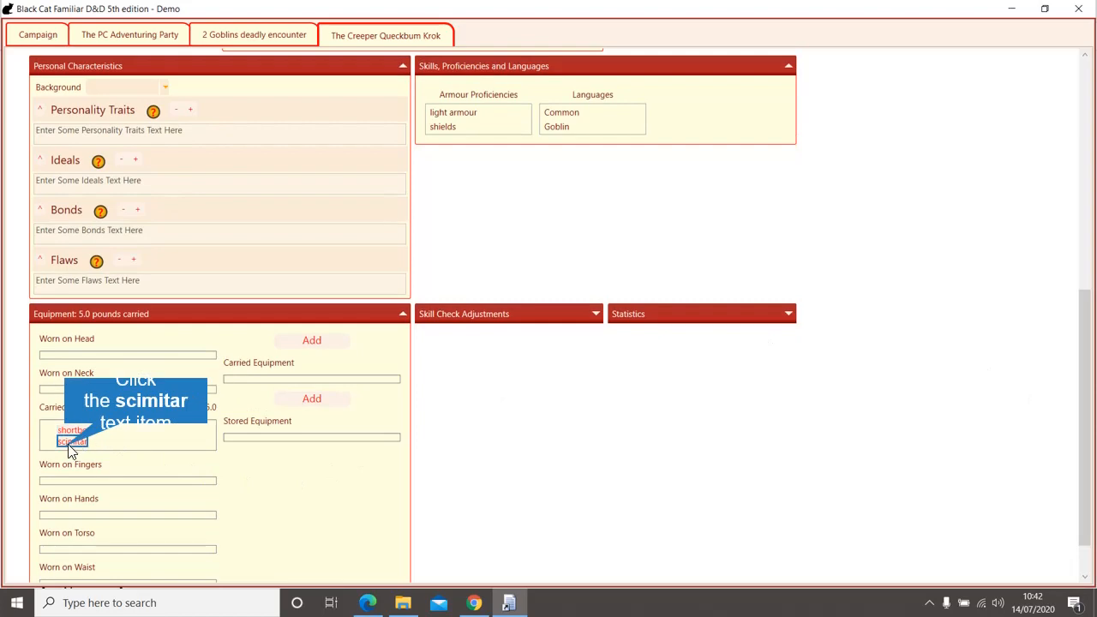
left_click(71, 442)
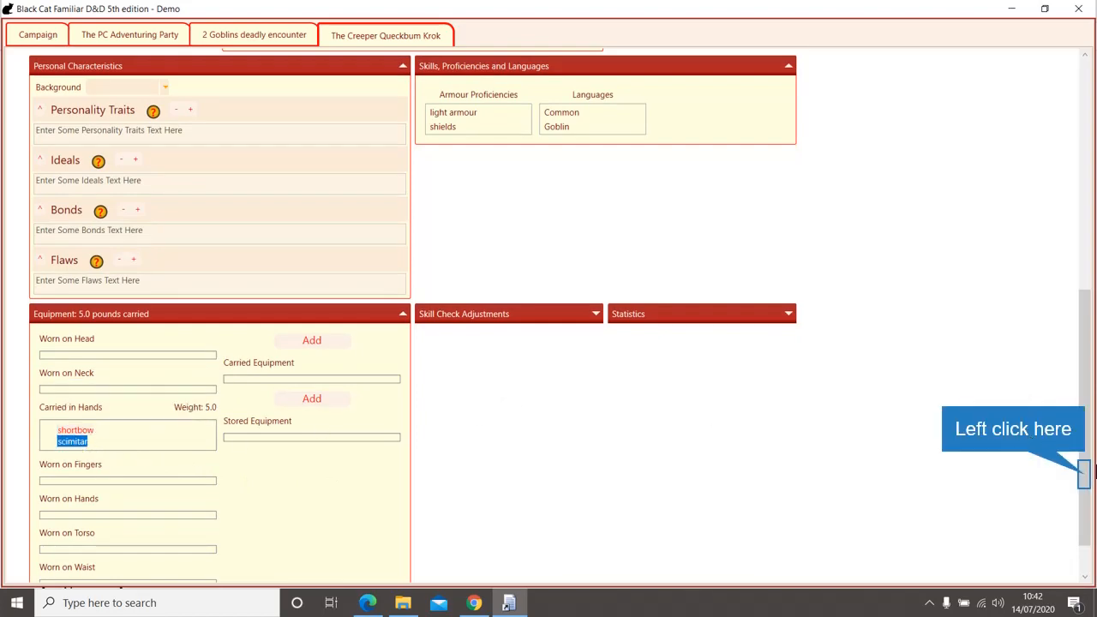
left_click_drag(1087, 478, 1070, 178)
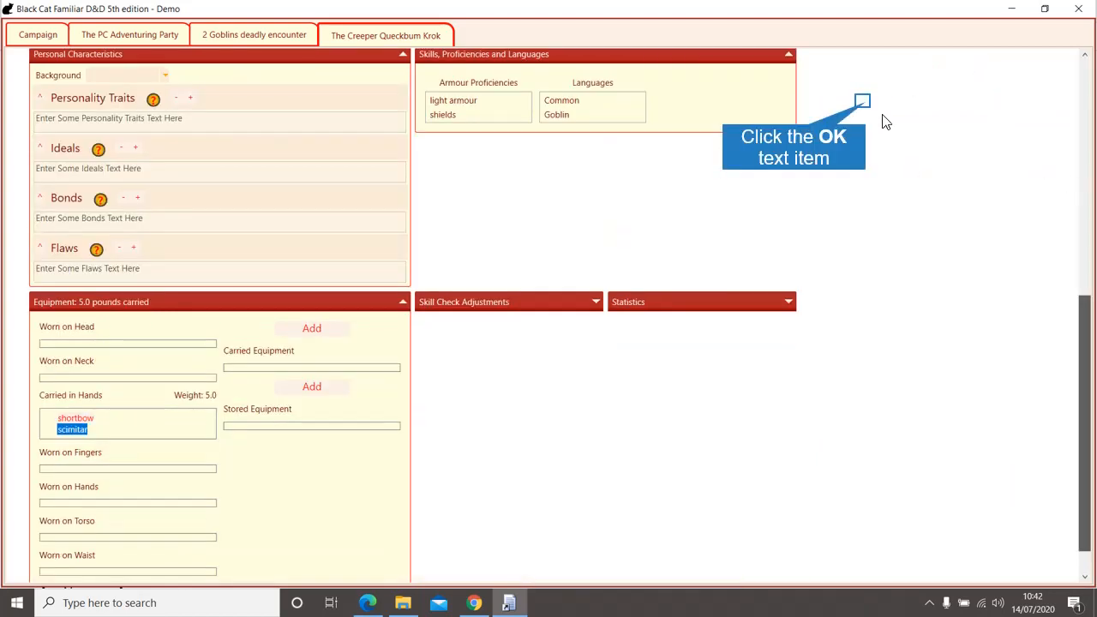
Step: Close the goblin sheet and encounter tab, then start a new combat dated 14/07/2020
left_click(862, 100)
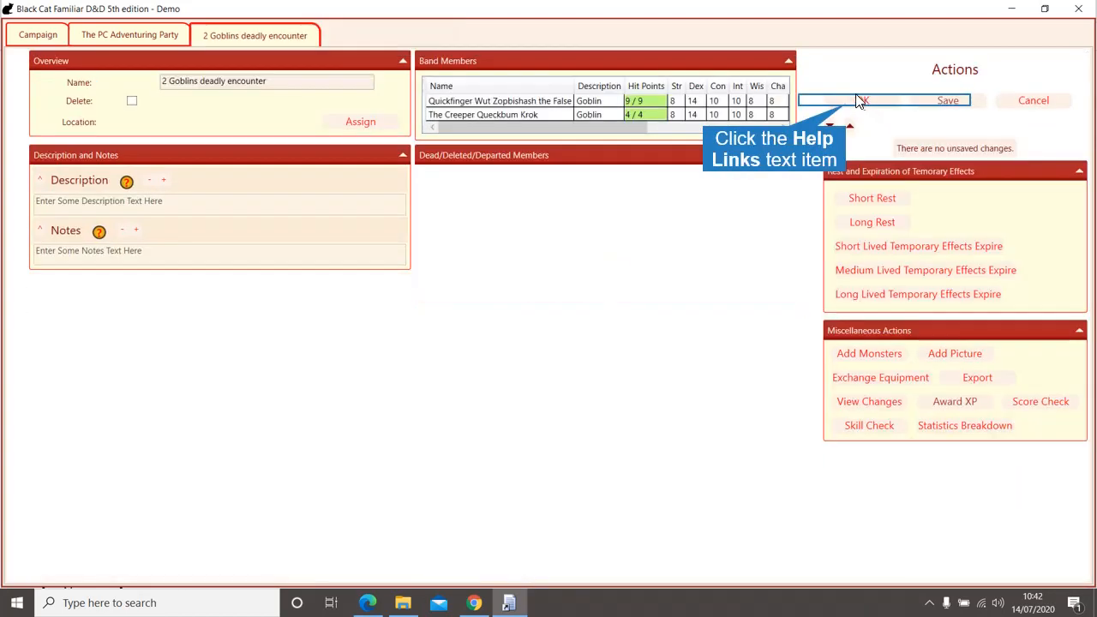
left_click(820, 100)
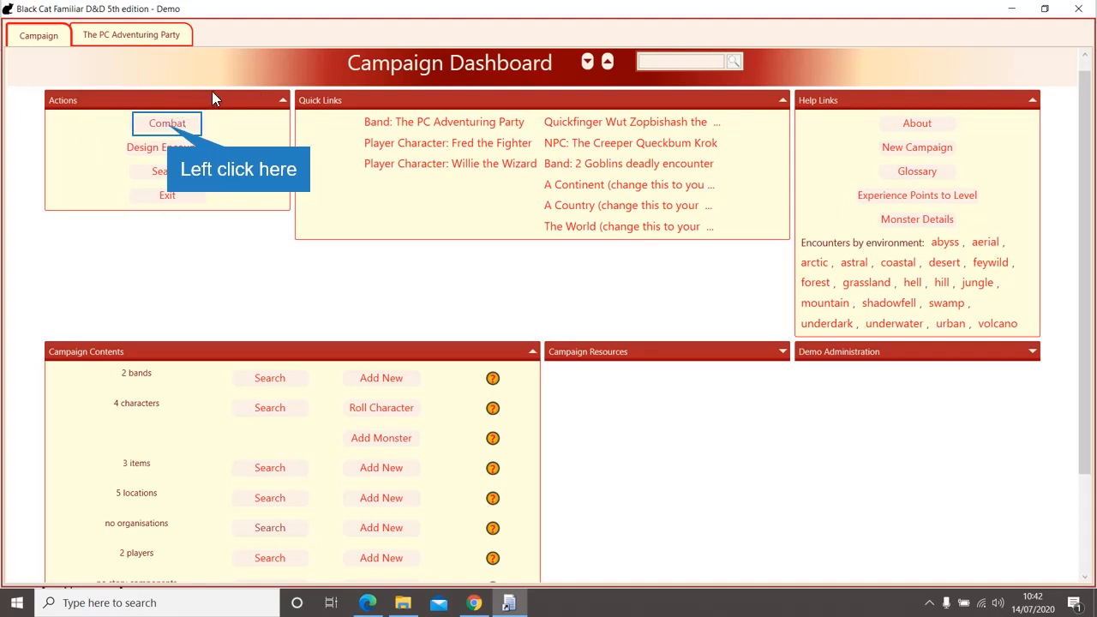
left_click(160, 129)
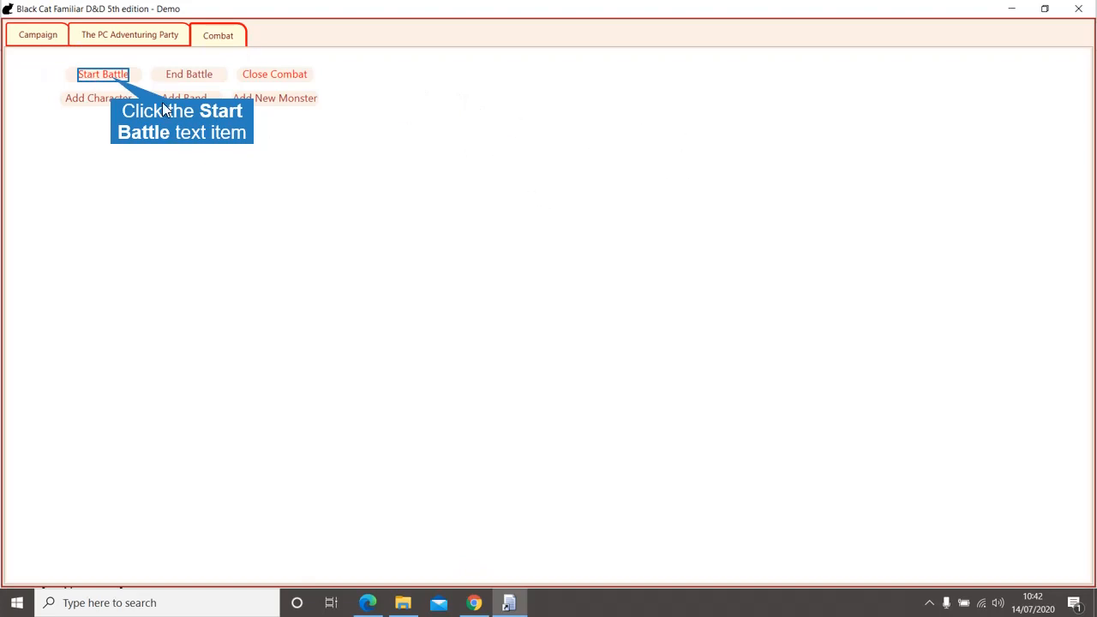
left_click(112, 78)
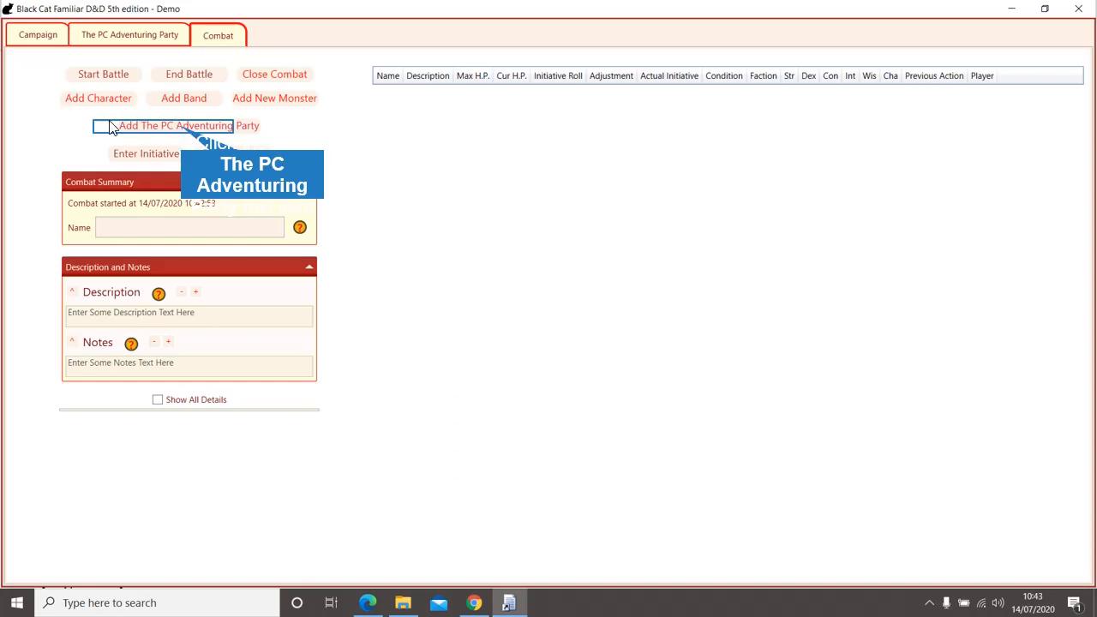
Step: Add The PC Adventuring Party and the 2 Goblins deadly encounter band as combatants
left_click(173, 128)
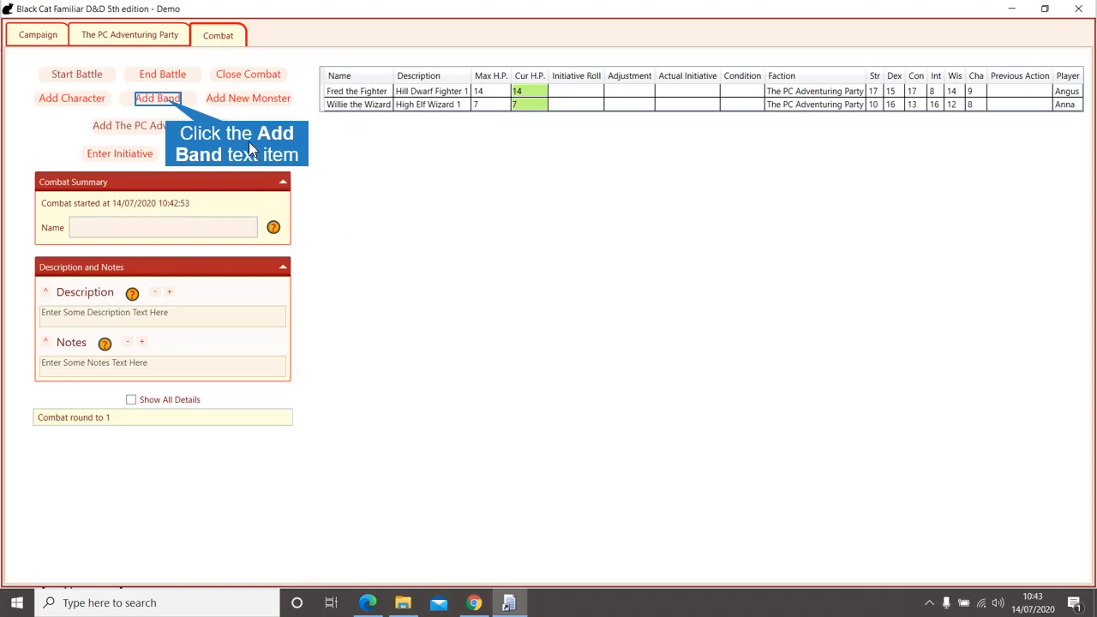
left_click(158, 99)
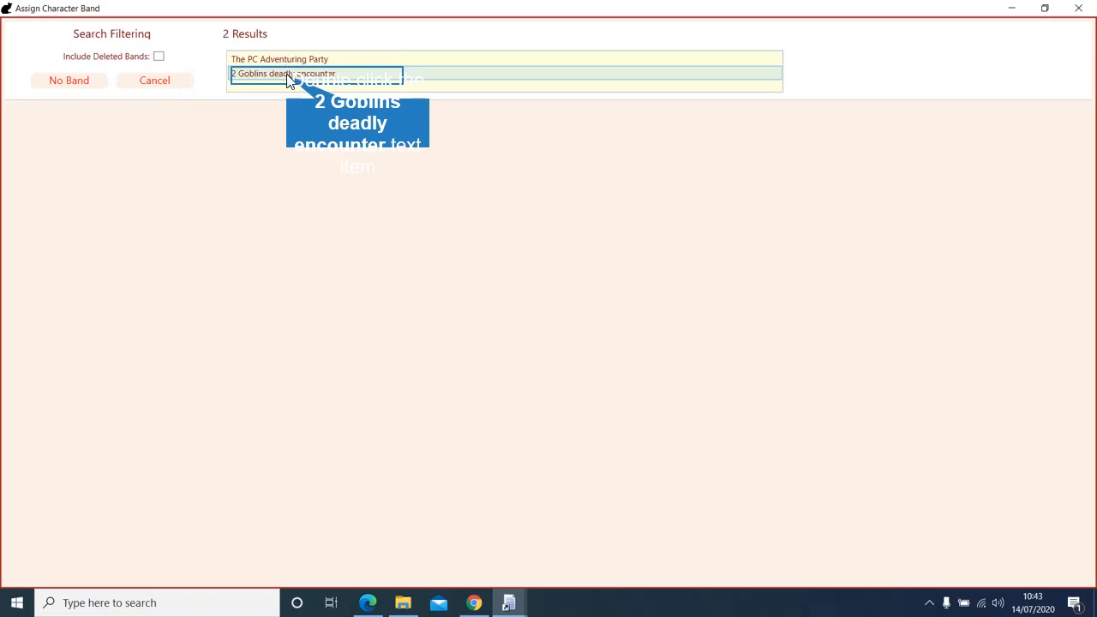
double_click(289, 77)
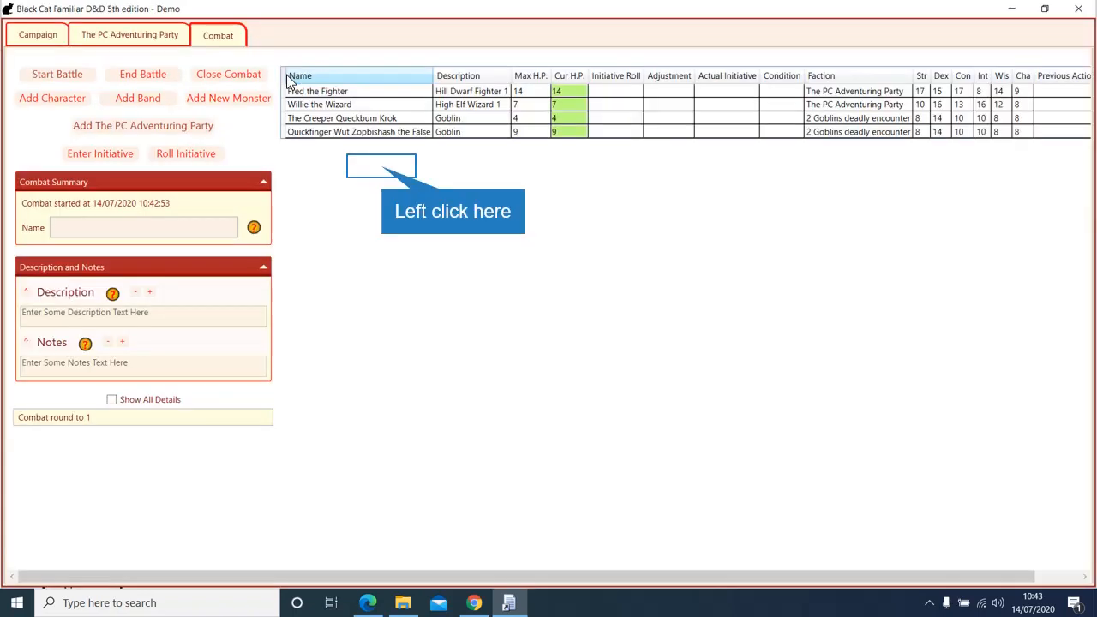
left_click(381, 165)
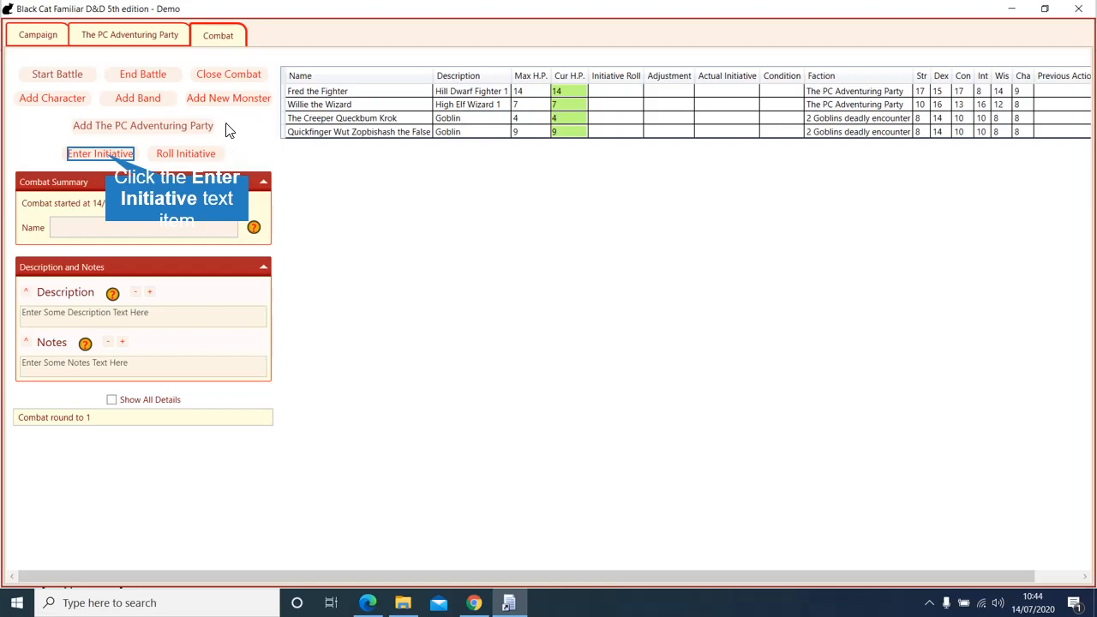
Step: Enter initiative rolls of 10 for Fred and 4 for Willie, leave goblins blank, and resolve
left_click(105, 164)
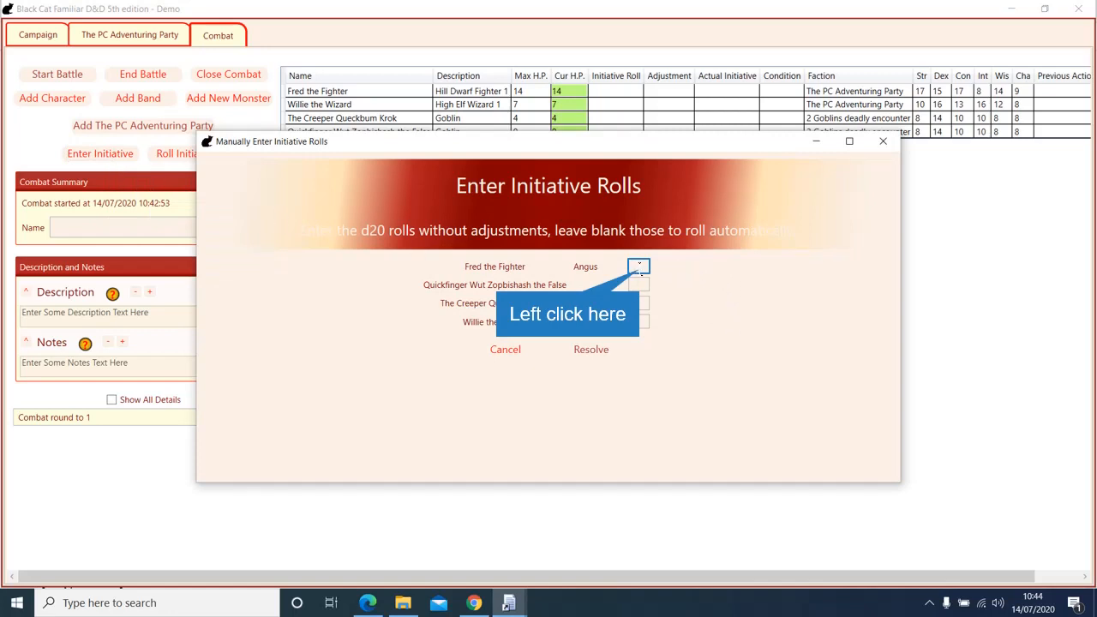
type("10")
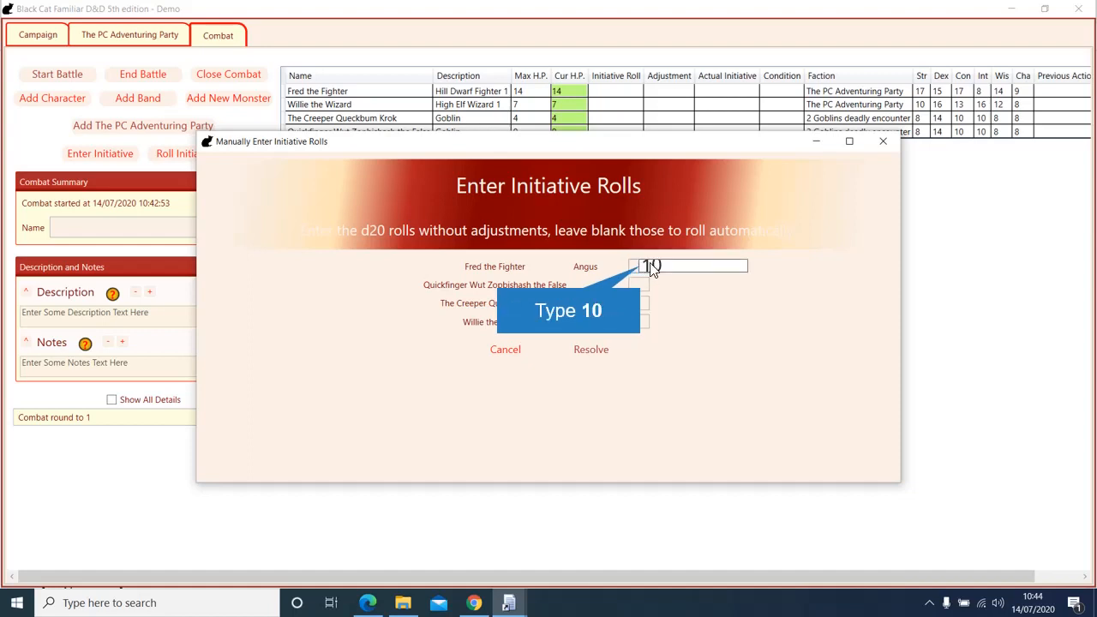
key("Tab")
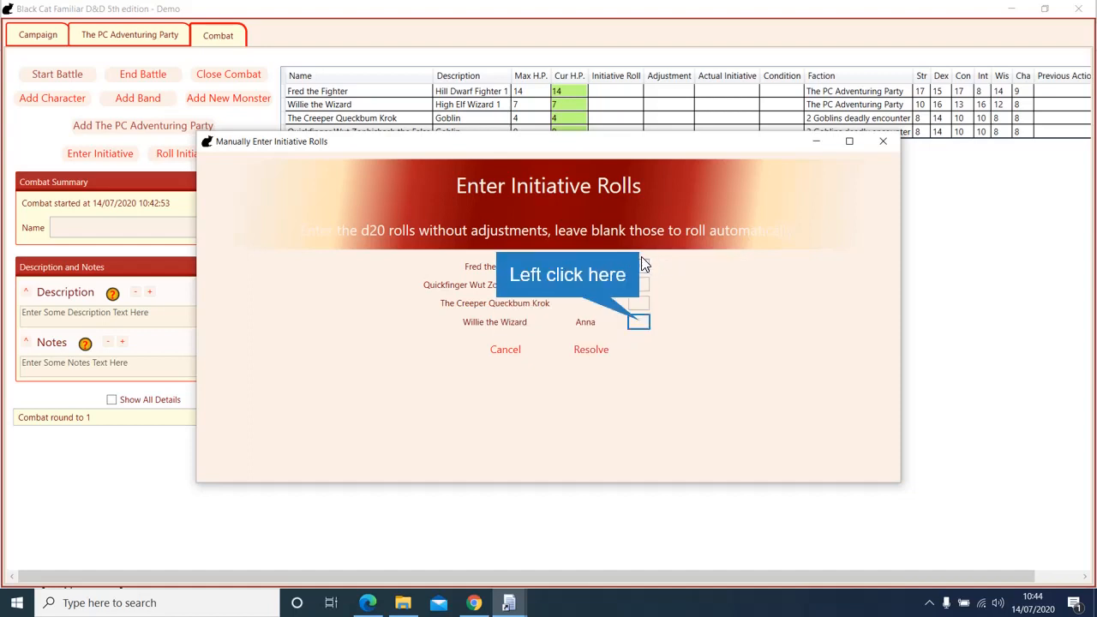
left_click(640, 322)
type("4")
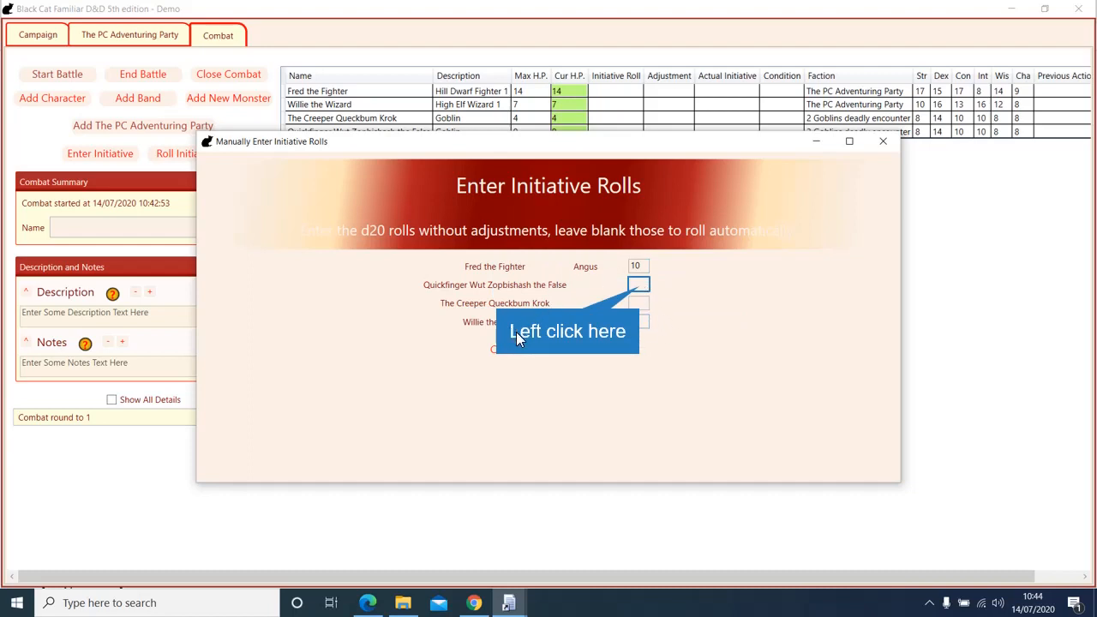
left_click(634, 285)
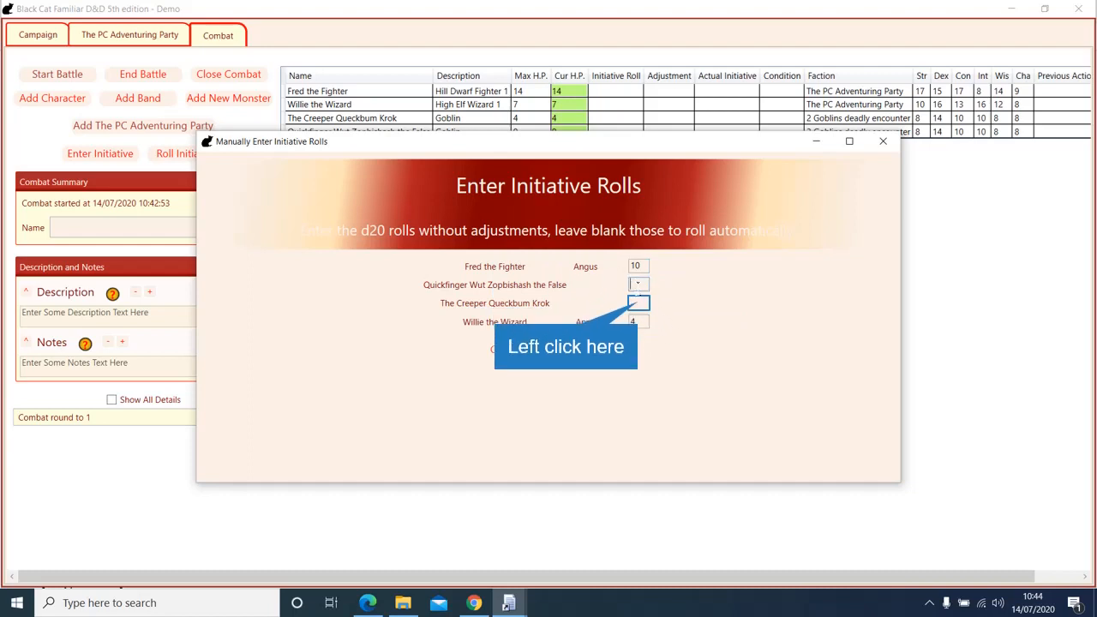
left_click(639, 301)
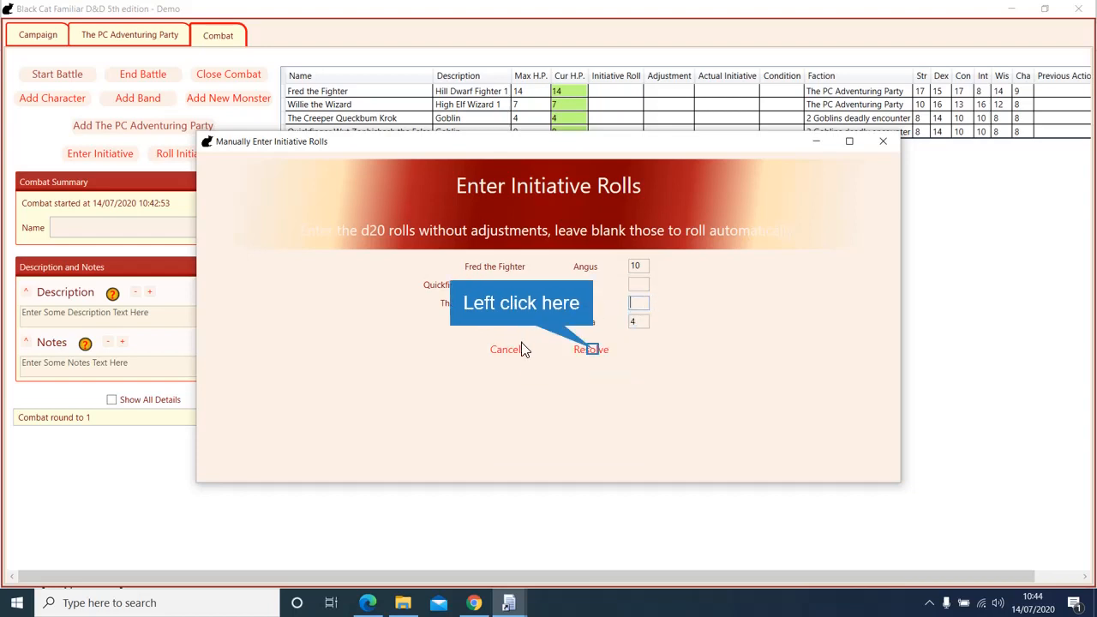
left_click(591, 350)
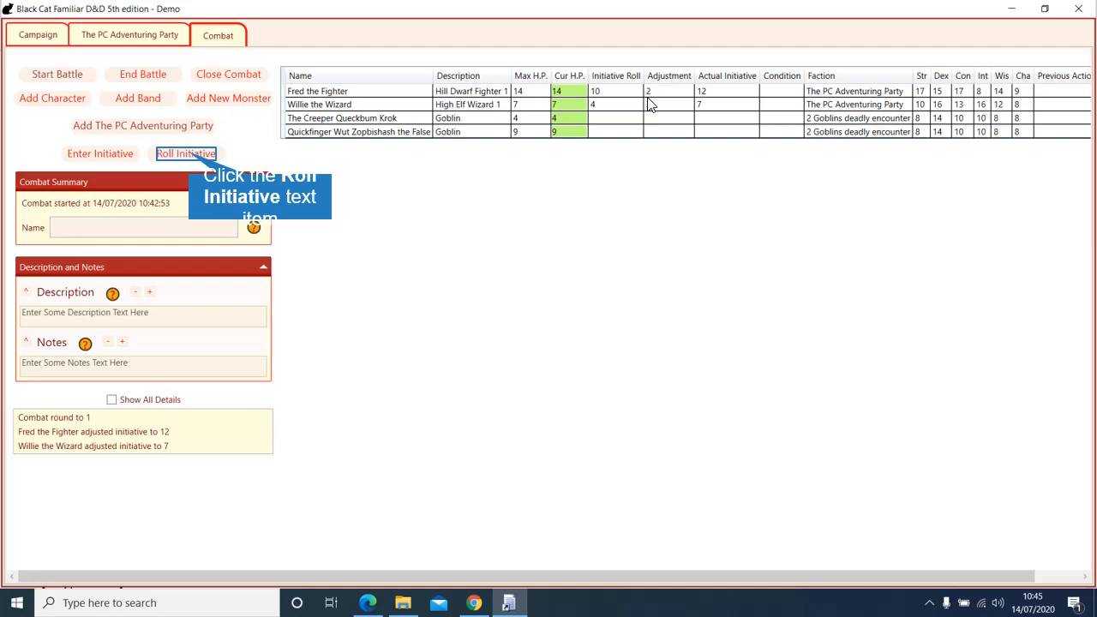
Step: Give Willie a +3 initiative adjustment, roll goblin initiative, and select both goblin rows
type("3")
left_click(186, 153)
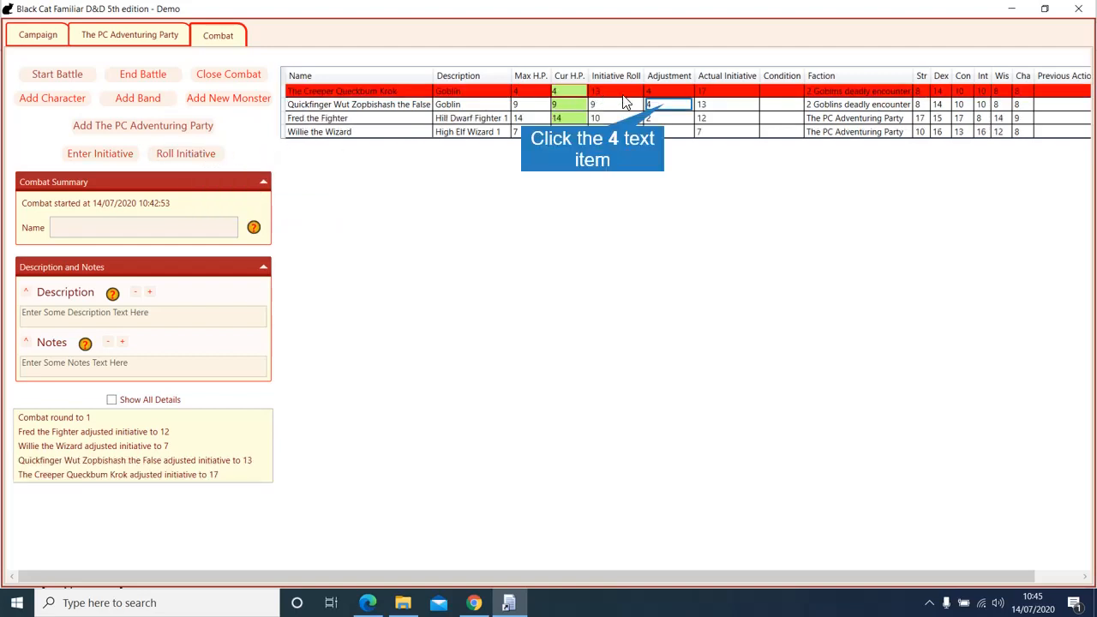
left_click(667, 108)
left_click(664, 91)
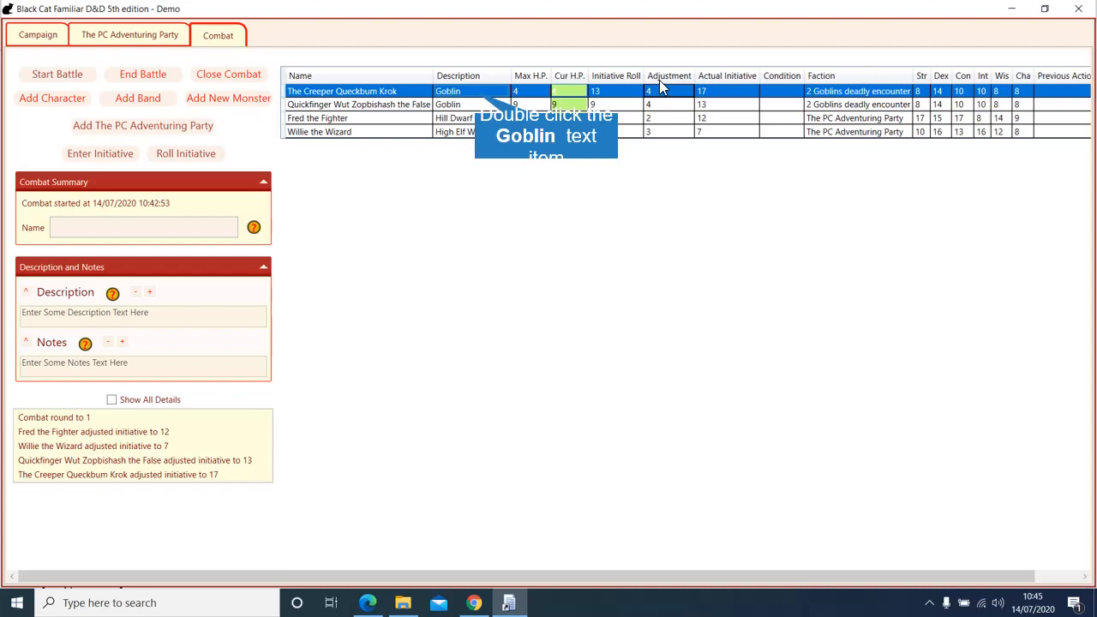
Step: Open the Select Action dialog for The Creeper Queckbum Krok's round 1 turn
double_click(477, 93)
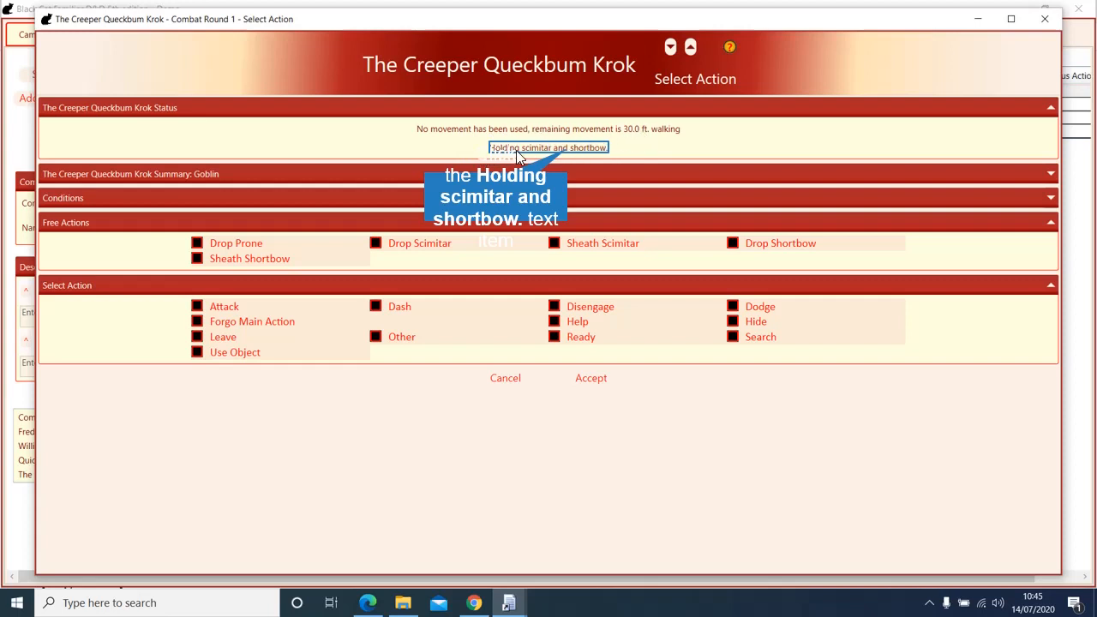
left_click(565, 151)
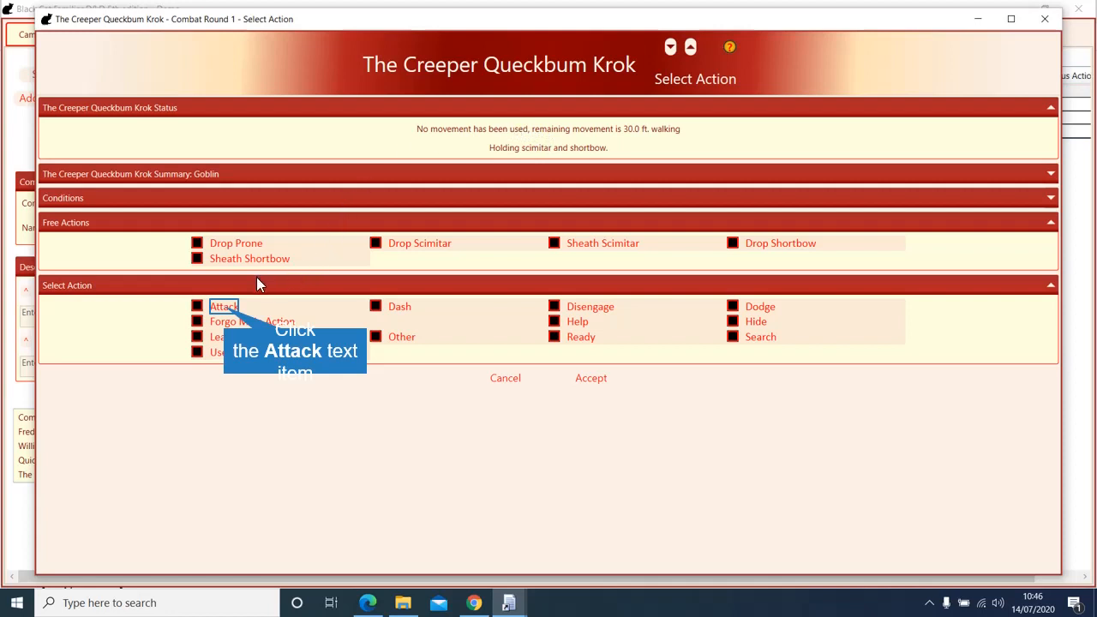
Step: Set Krok's attack to a Shortbow shot at Fred the Fighter, adjustment 4 against AC 16
left_click(225, 308)
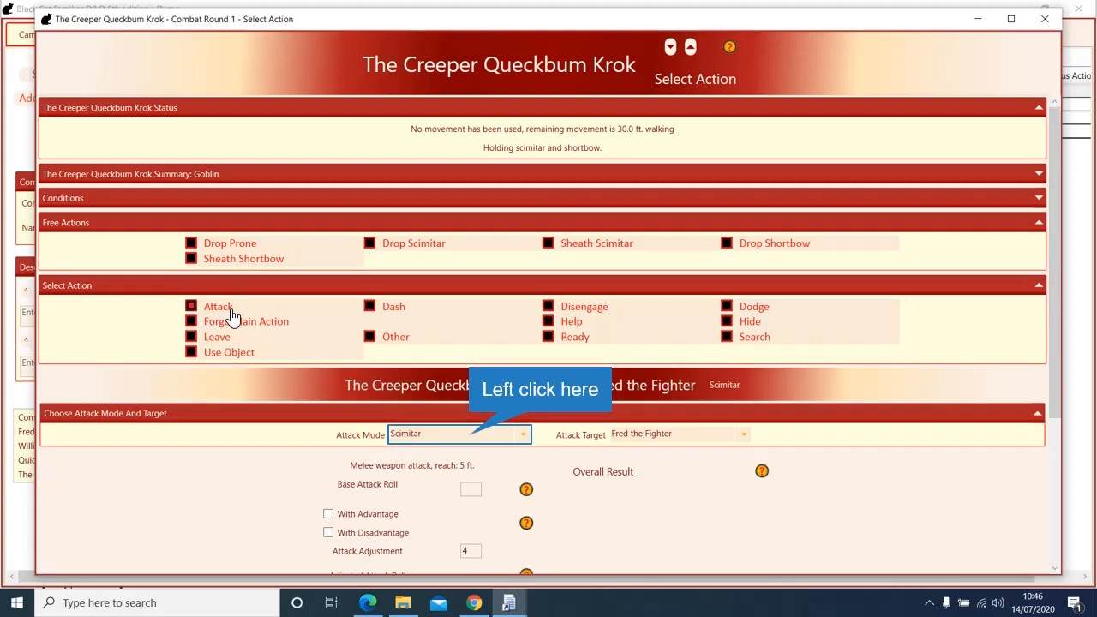
left_click(467, 436)
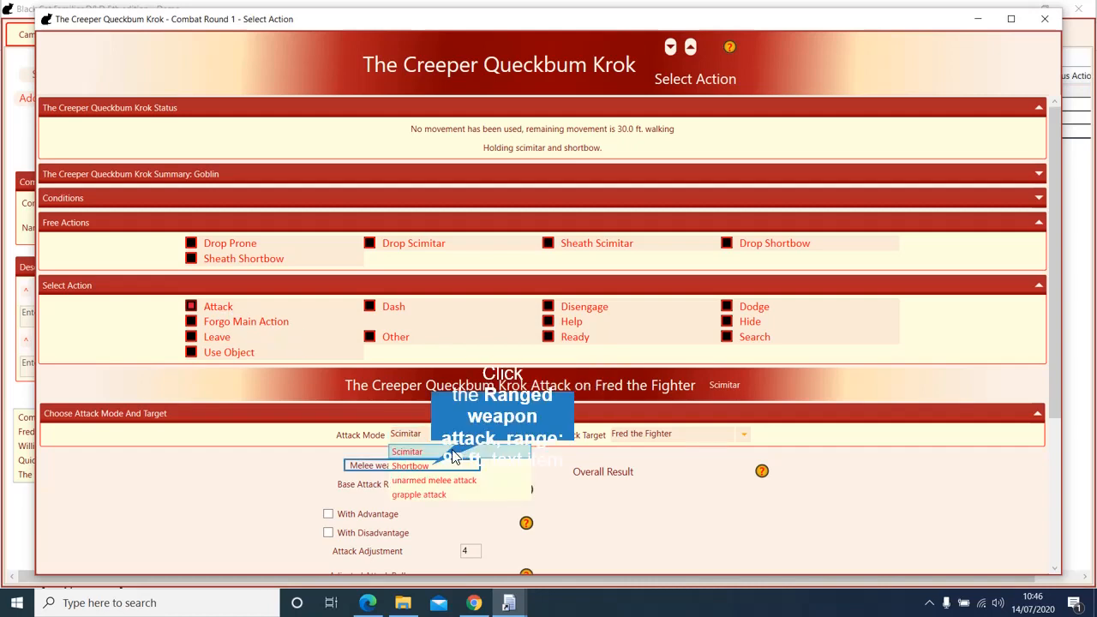
left_click(437, 466)
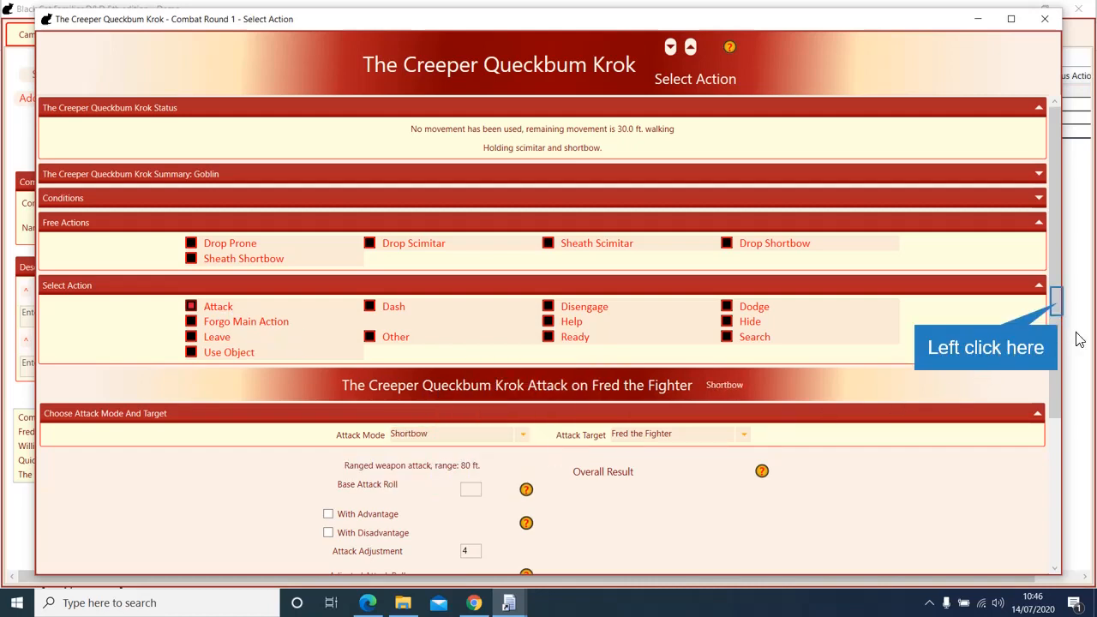
left_click(1056, 302)
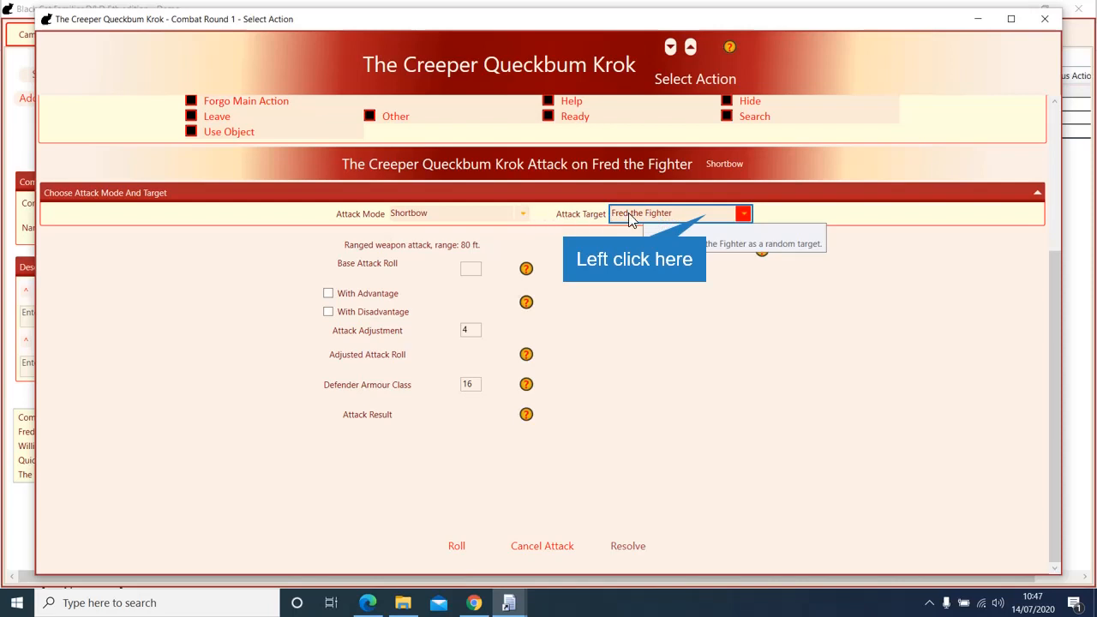
left_click(705, 213)
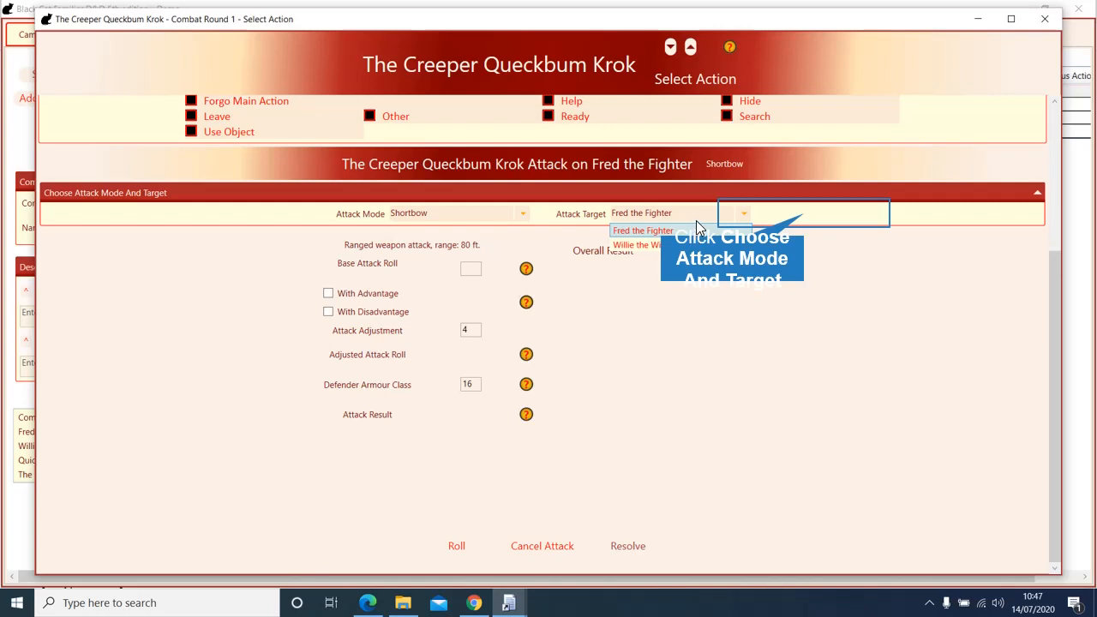
left_click(759, 222)
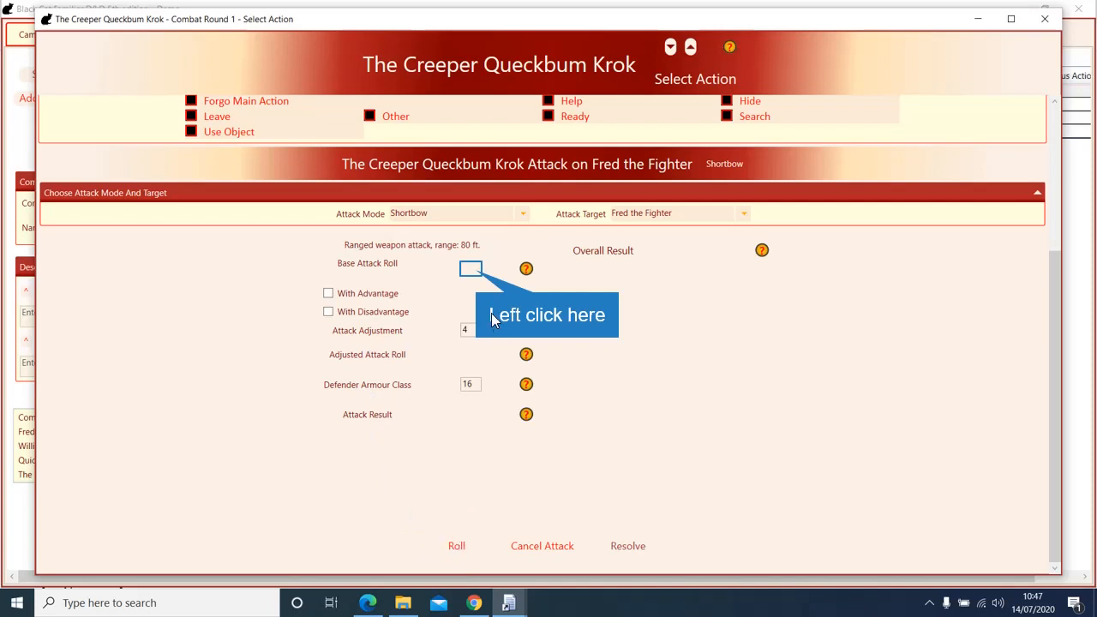
Step: Roll Krok's Shortbow attack (14) and resolve the miss against Fred
left_click(471, 269)
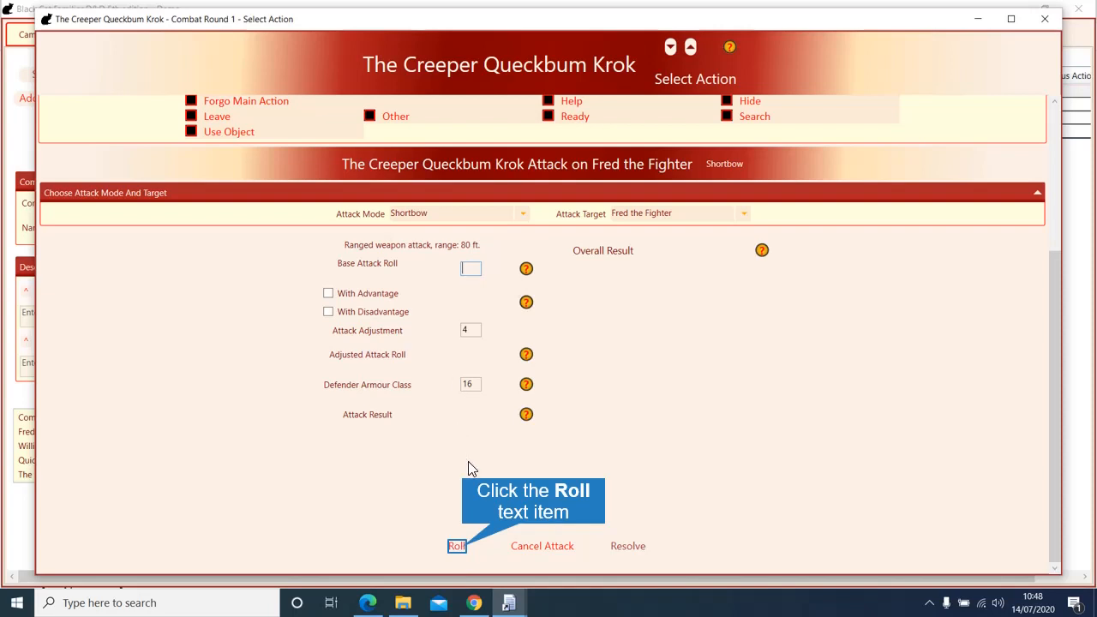
left_click(456, 546)
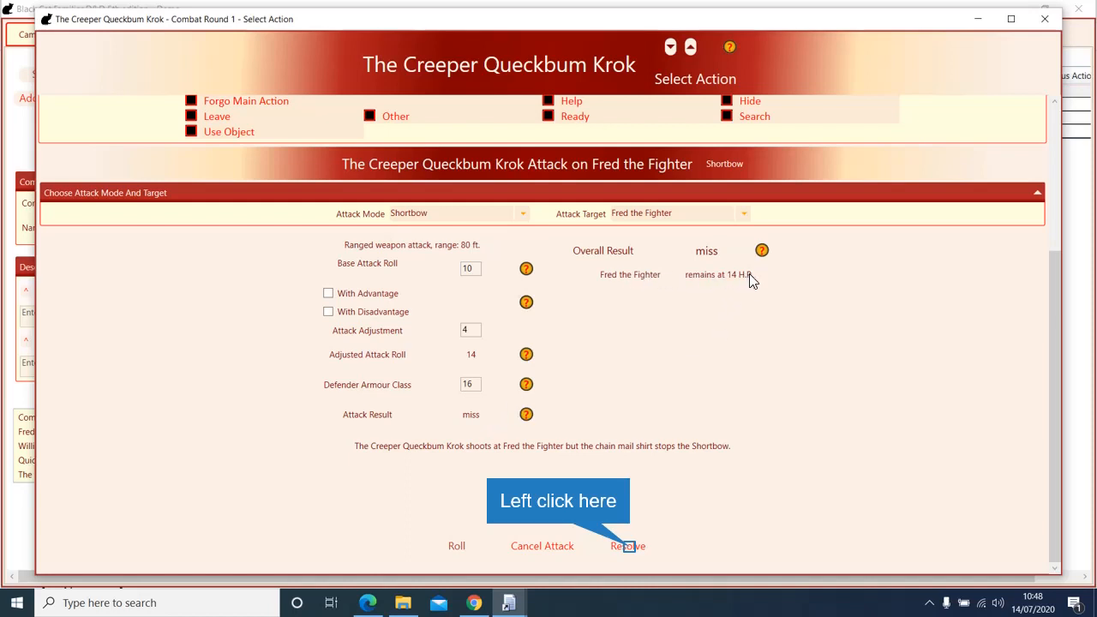
left_click(628, 546)
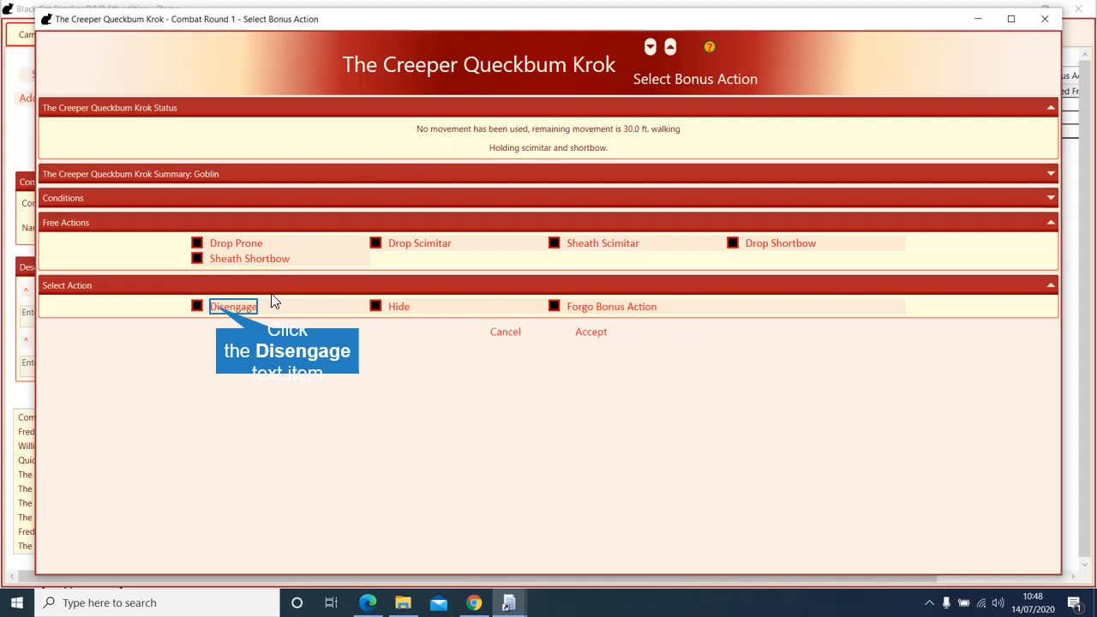
Step: Give Krok the Hide bonus action, roll Stealth for 8, and resolve it
left_click(230, 310)
left_click(400, 310)
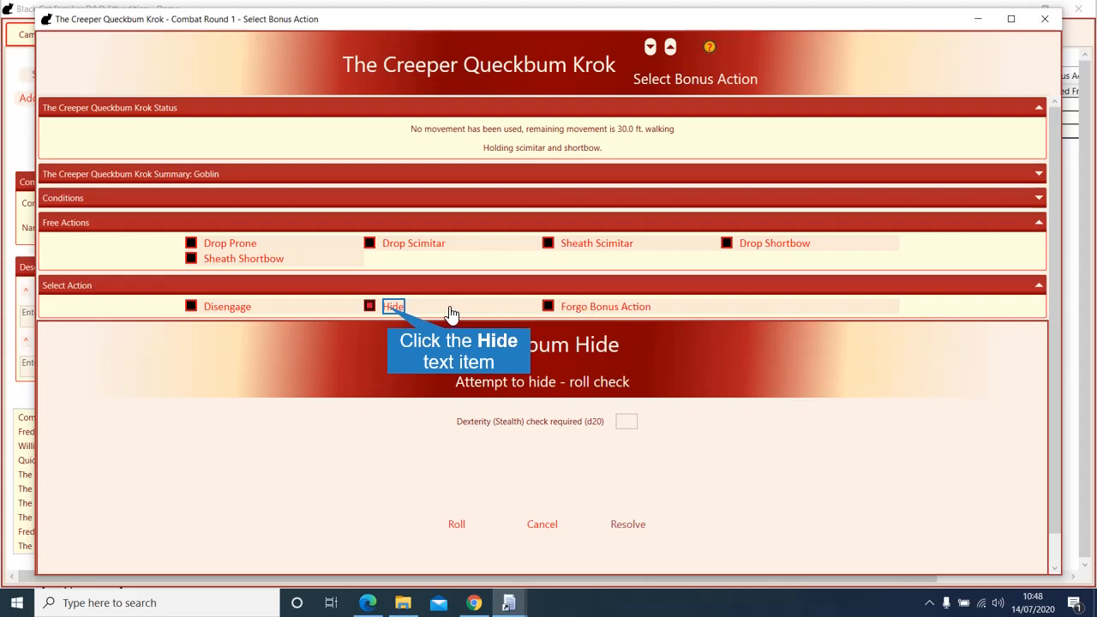
left_click(387, 308)
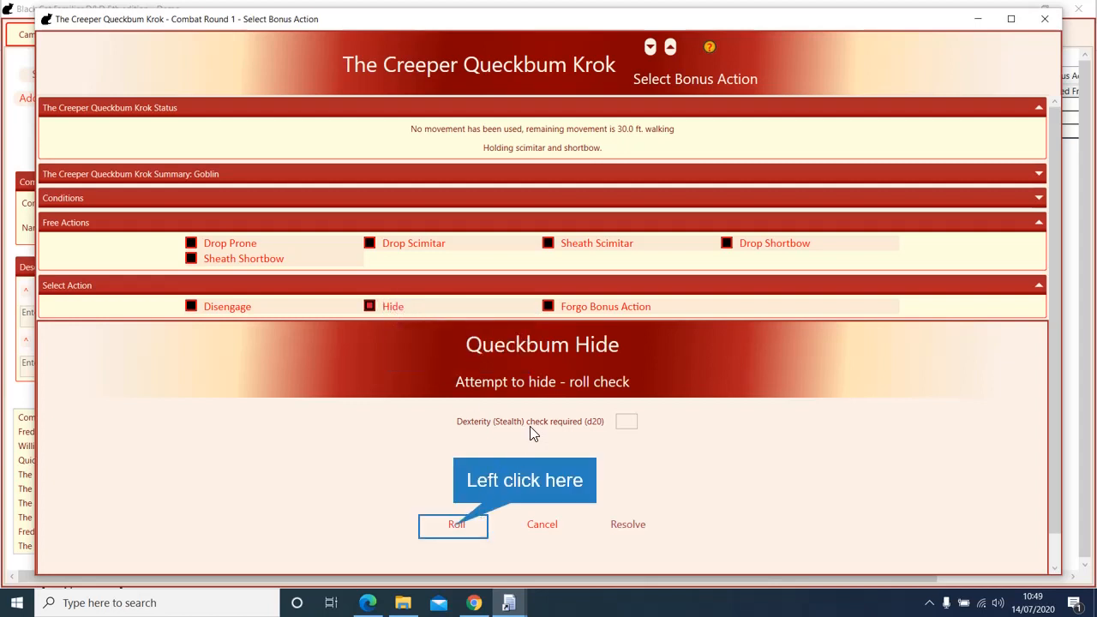
left_click(450, 526)
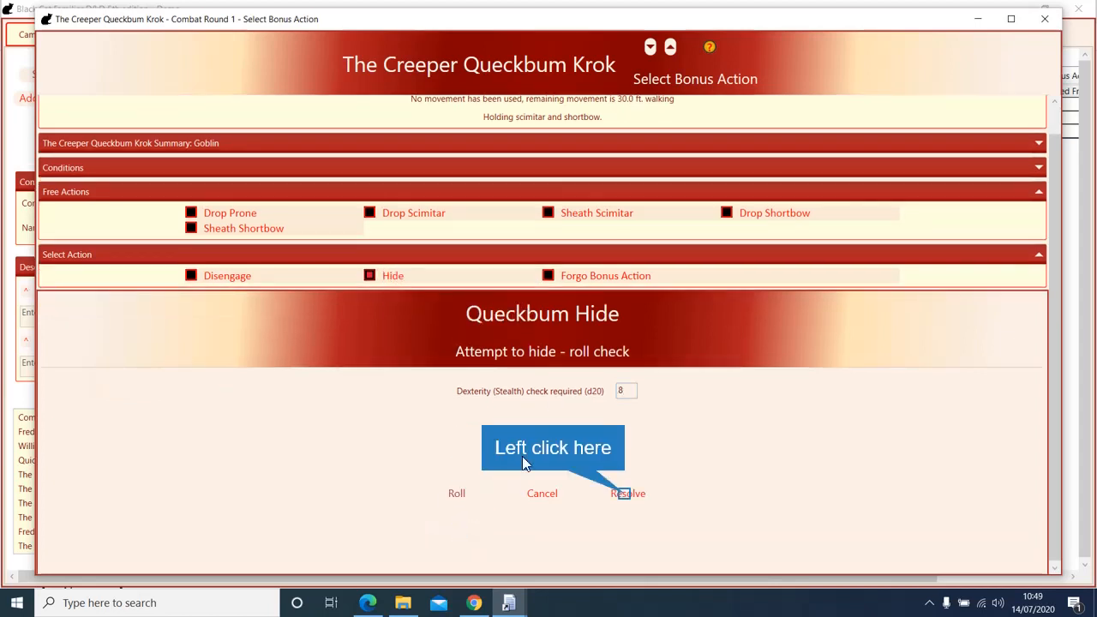
left_click(626, 493)
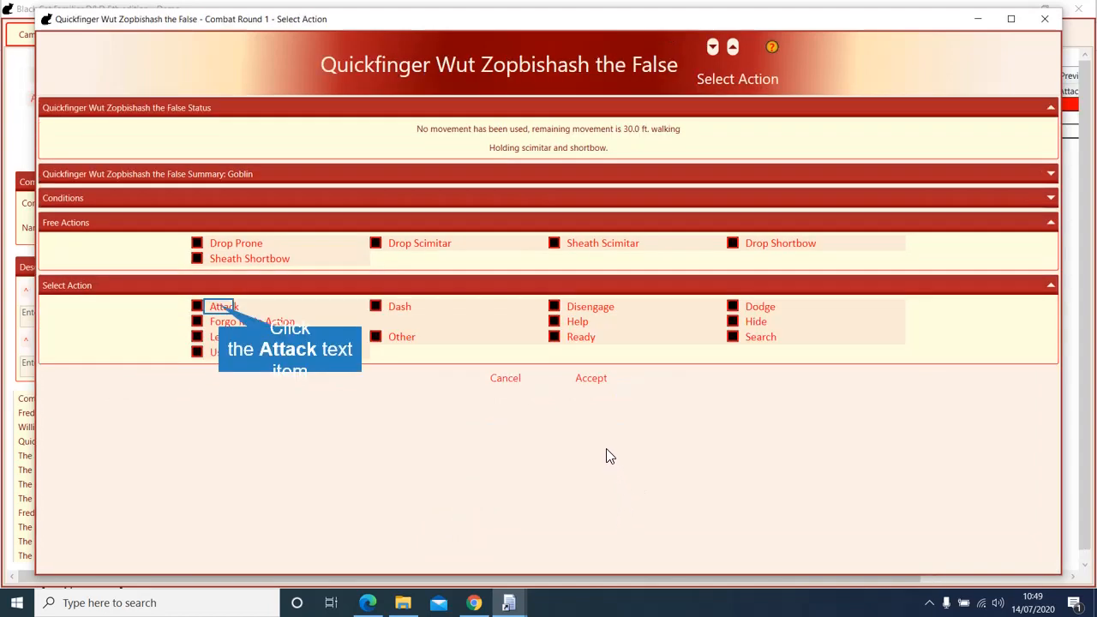
Step: Have Quickfinger shoot Willie with the Shortbow, base roll 11 against AC 13, dealing 8 damage
left_click(223, 307)
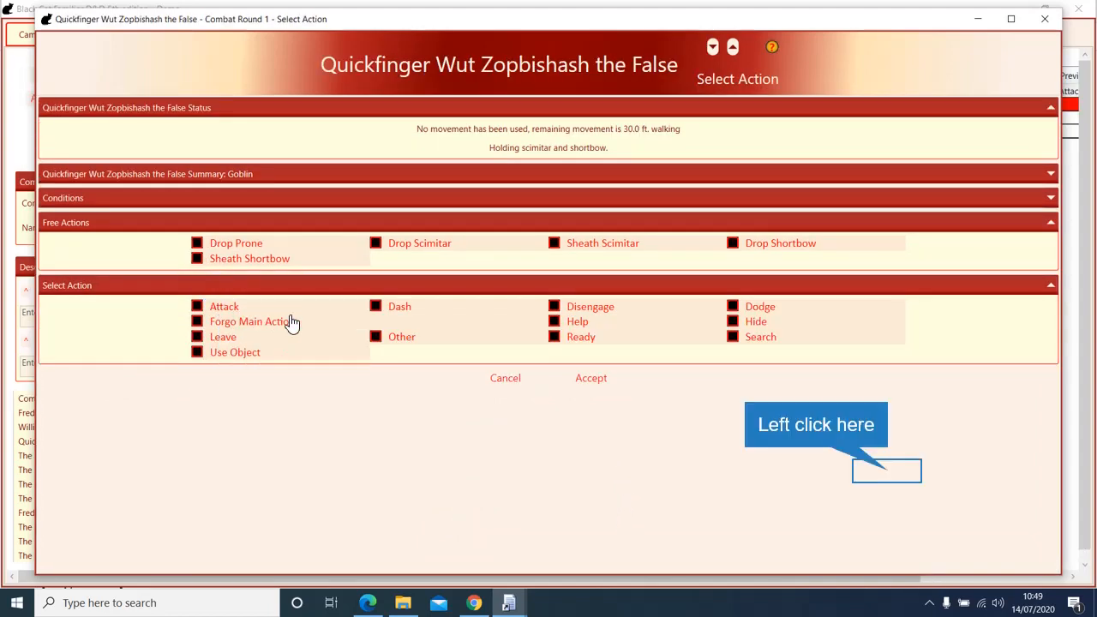
left_click(886, 469)
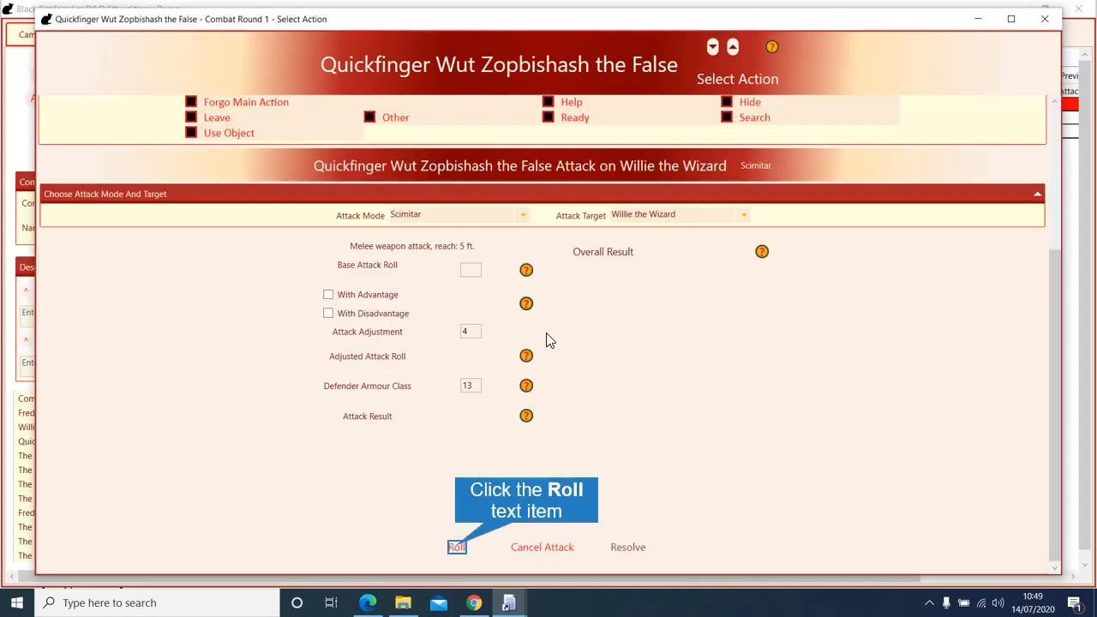
left_click(457, 549)
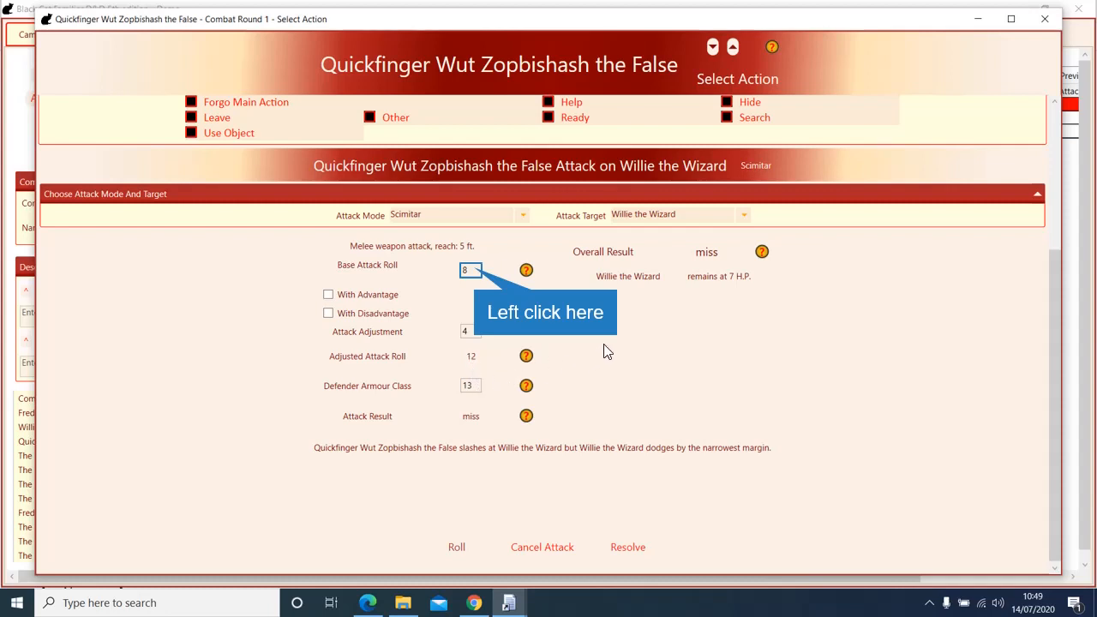
left_click(484, 272)
type("1")
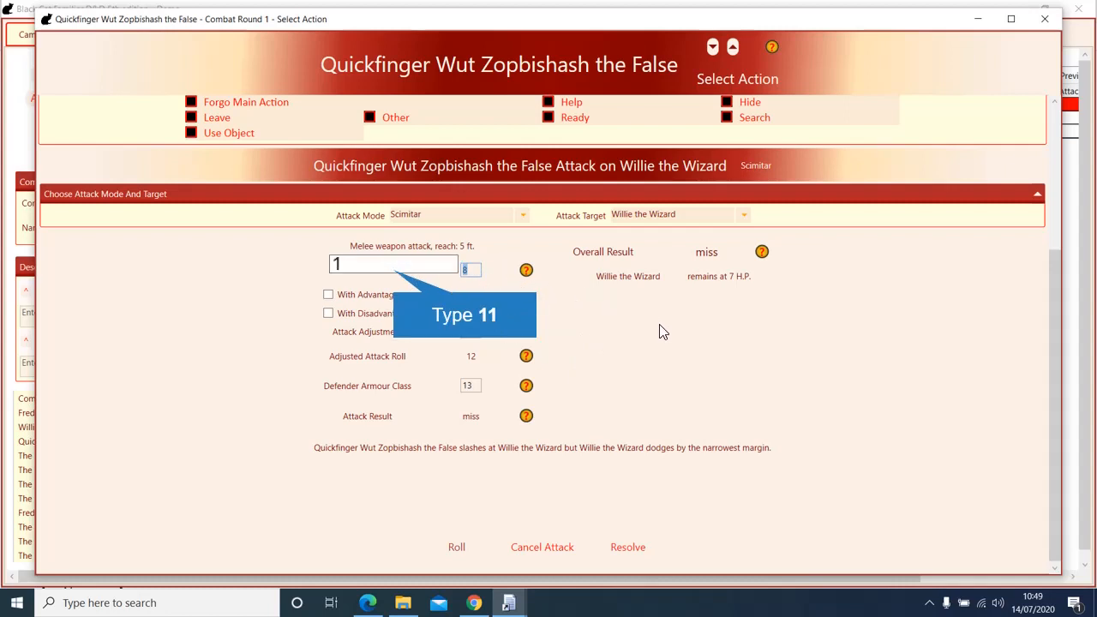
type("1")
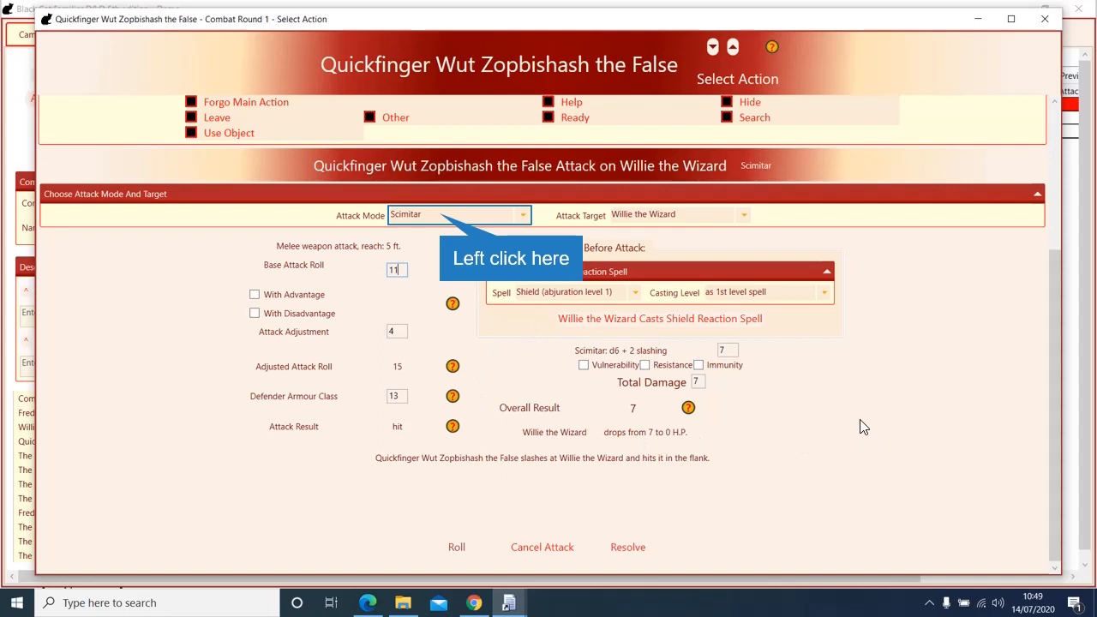
left_click(439, 214)
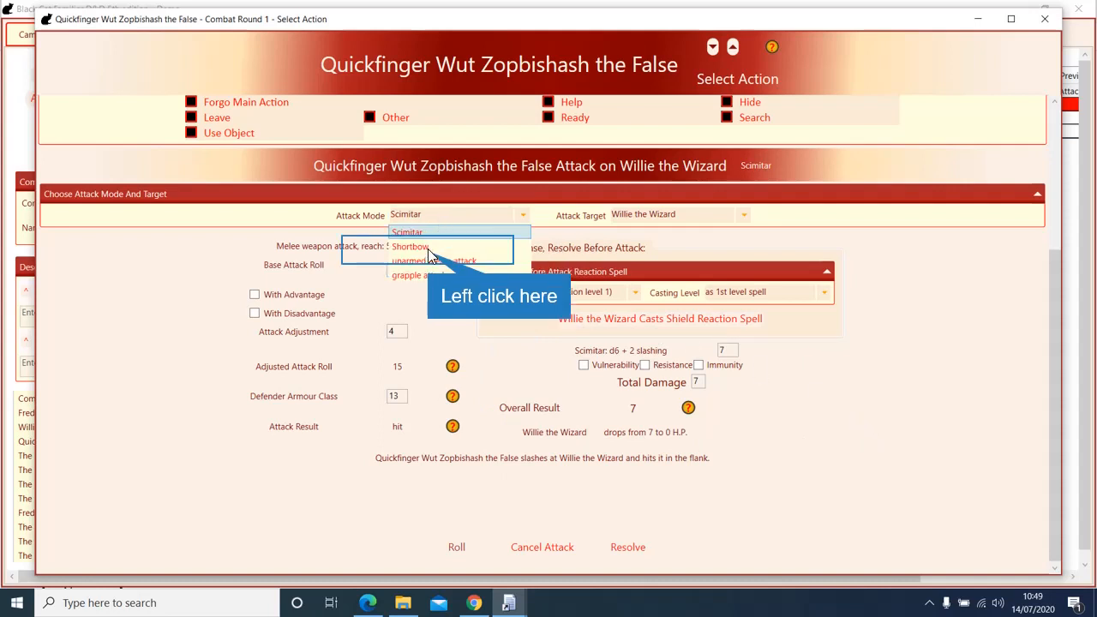
left_click(427, 248)
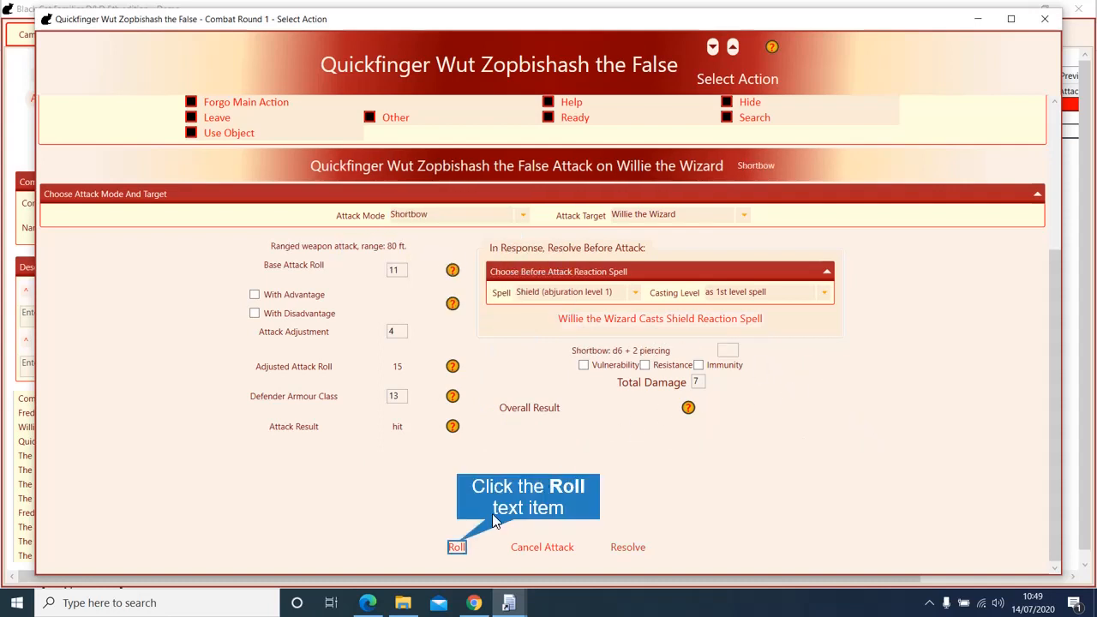
left_click(456, 546)
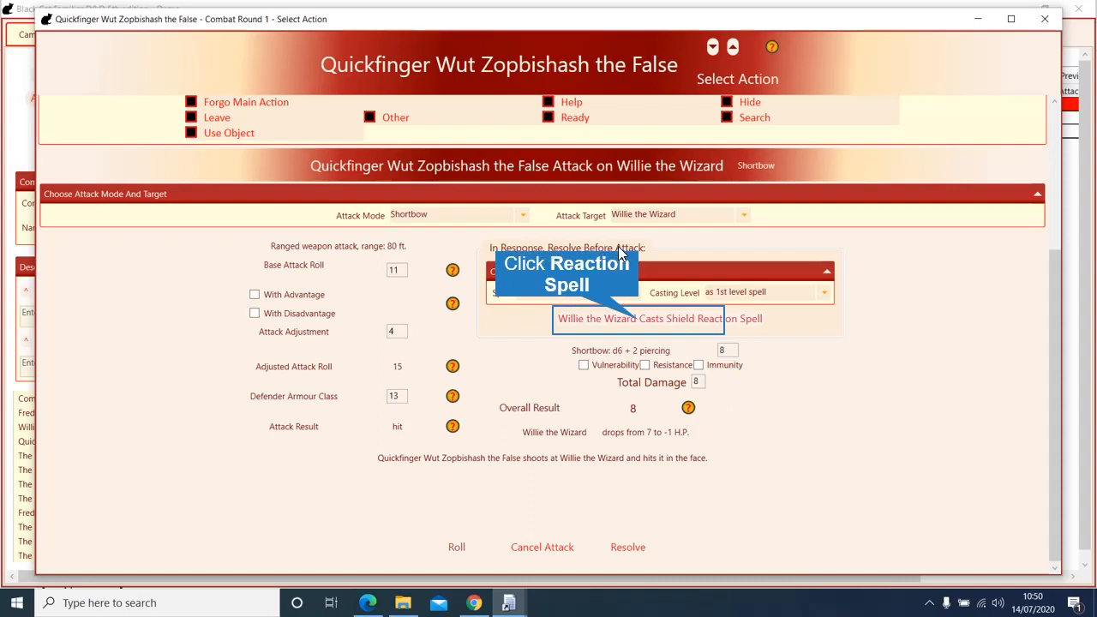
Step: Use Willie's Shield reaction to turn the hit into a miss, then forgo Quickfinger's bonus action
left_click(638, 323)
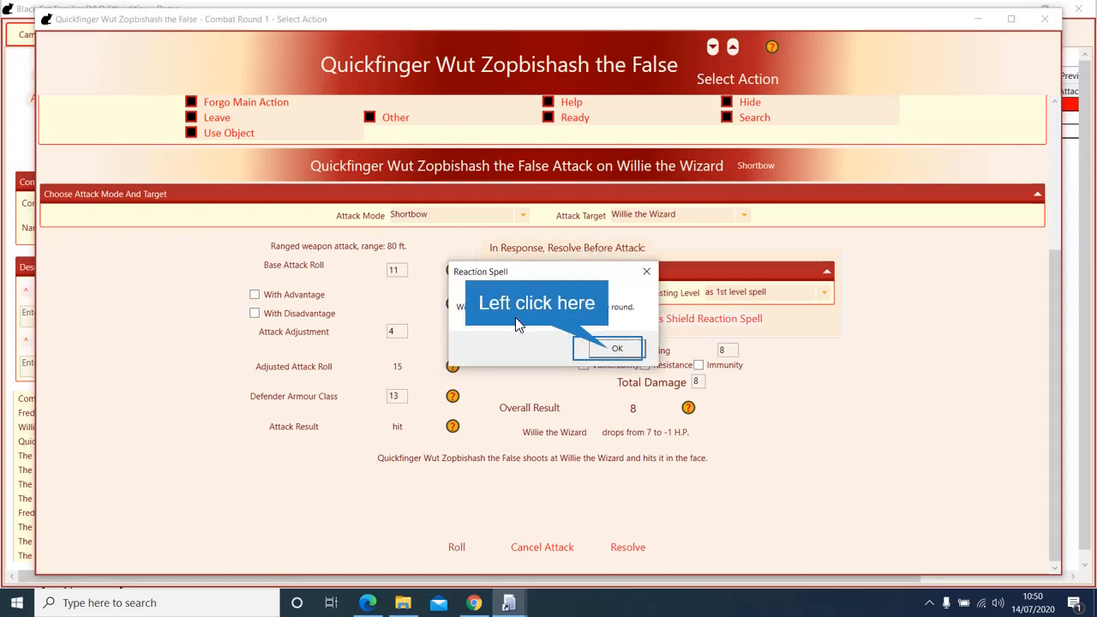
left_click(610, 348)
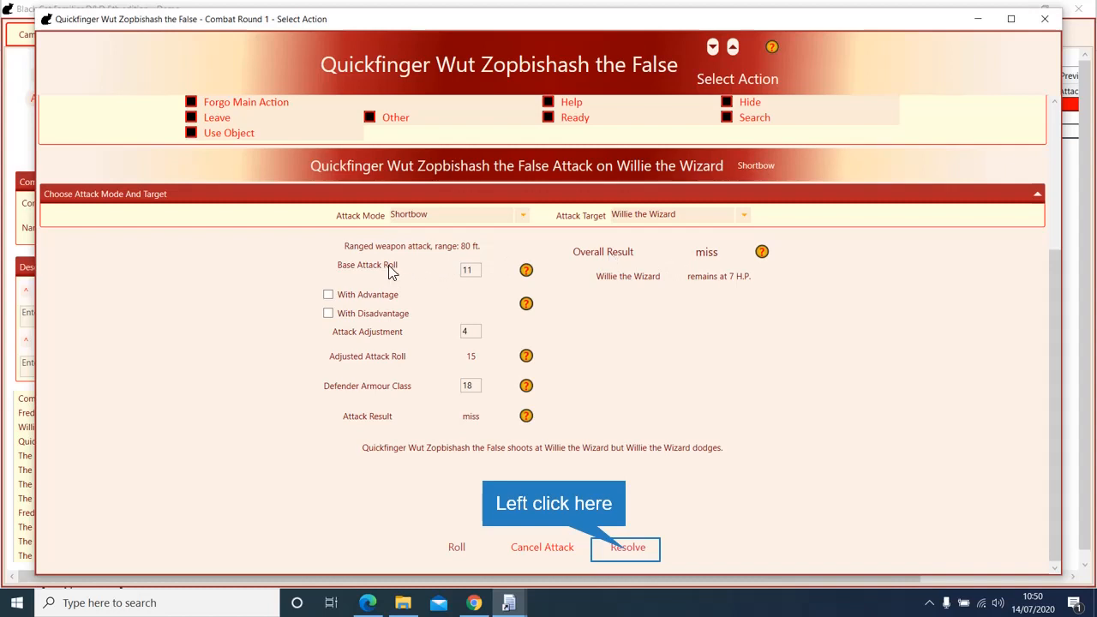
left_click(626, 549)
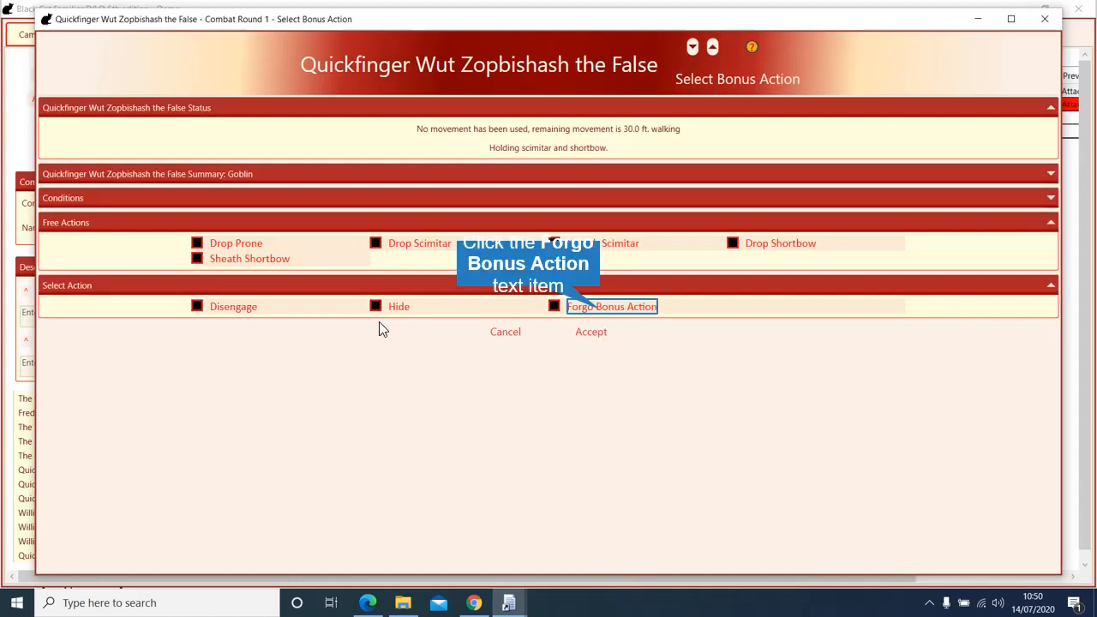
left_click(597, 310)
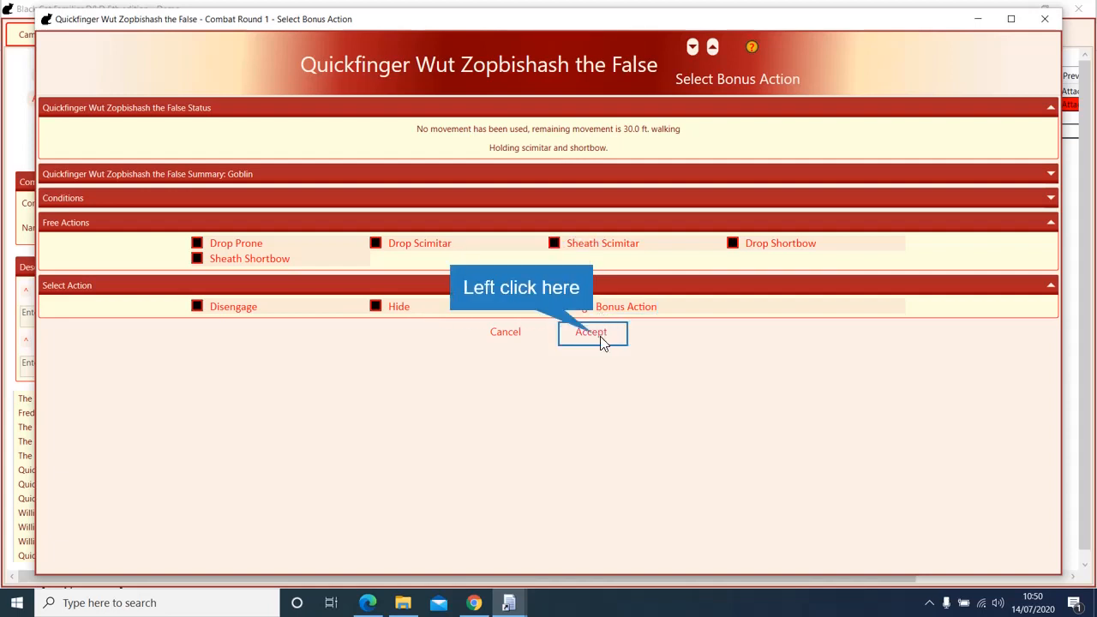
left_click(597, 337)
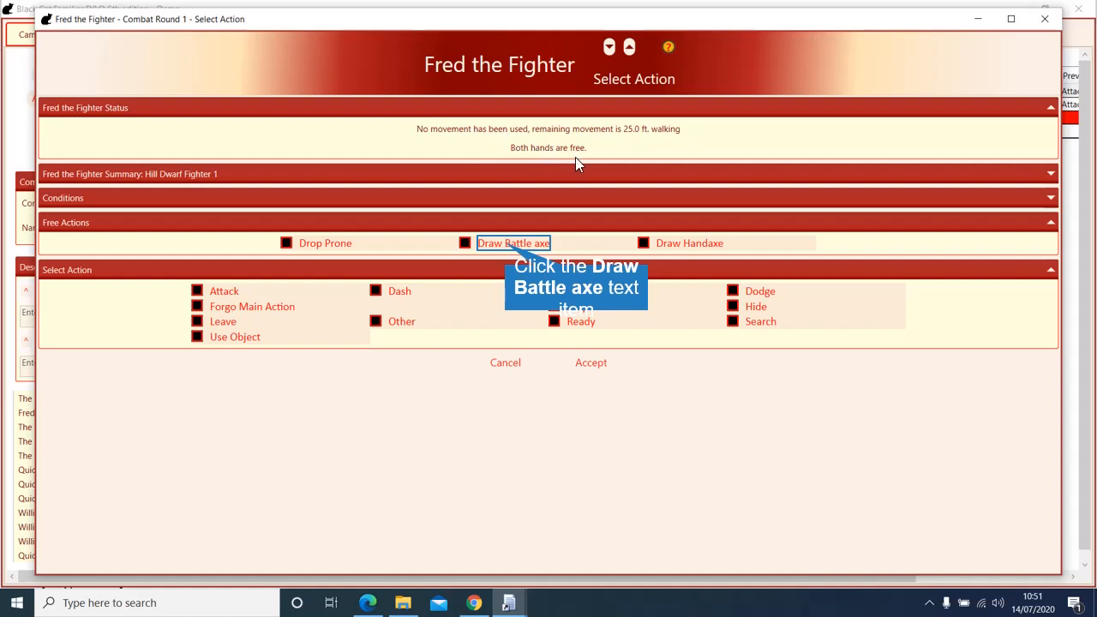
Step: Draw Fred the Fighter's battle axe as a free action
left_click(513, 243)
left_click(640, 244)
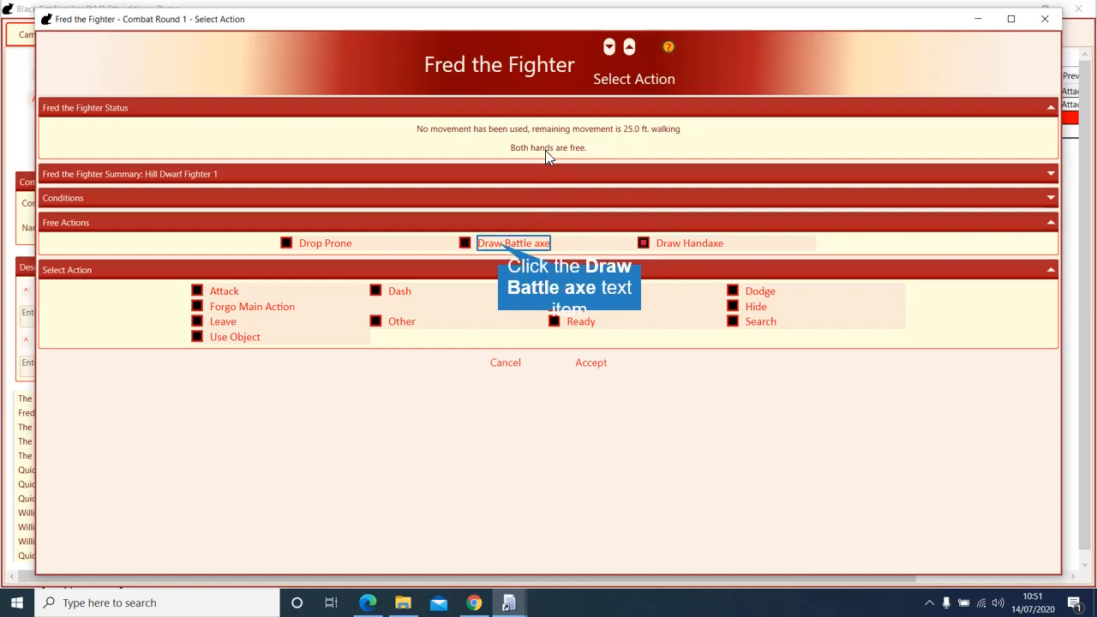
left_click(502, 249)
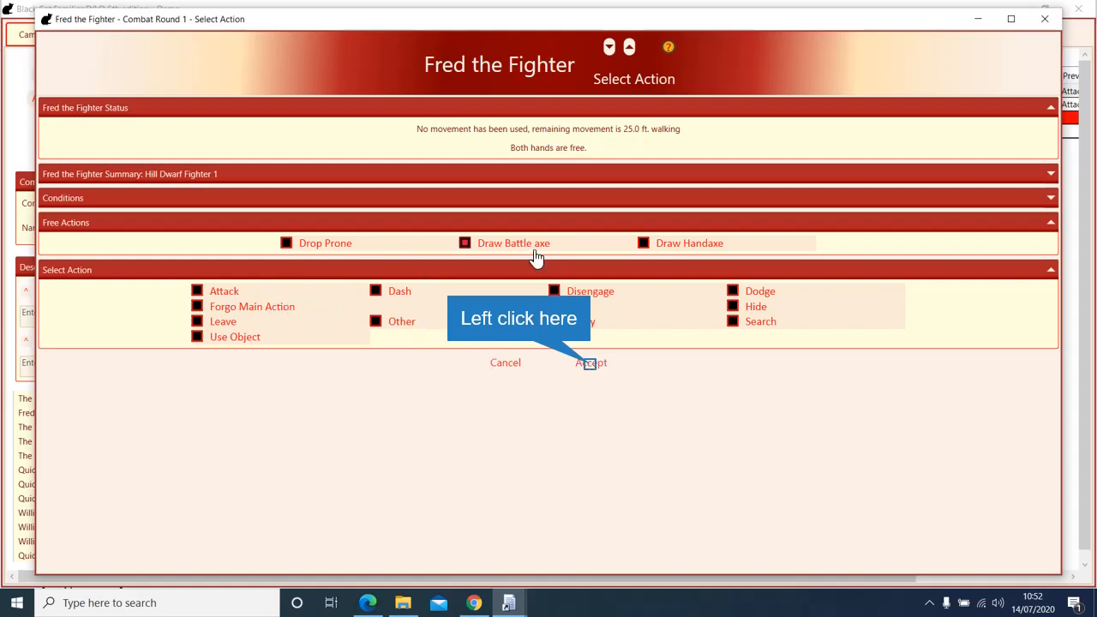
left_click(590, 365)
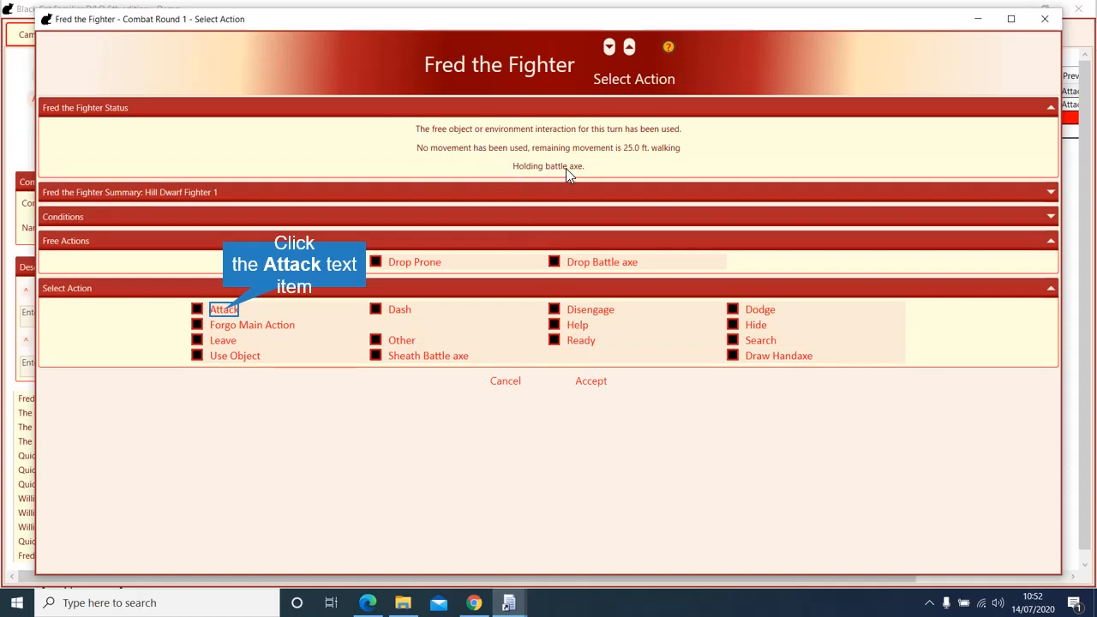
Step: Roll Fred's battle axe attack on Krok (6, 11 adjusted) and resolve the miss
left_click(223, 310)
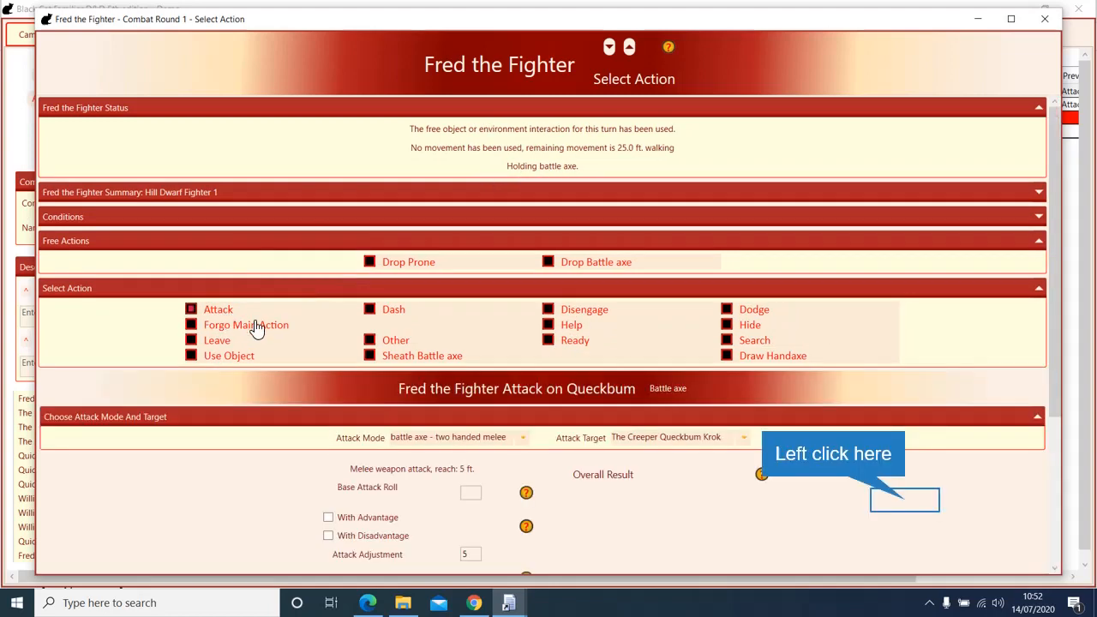
left_click(887, 504)
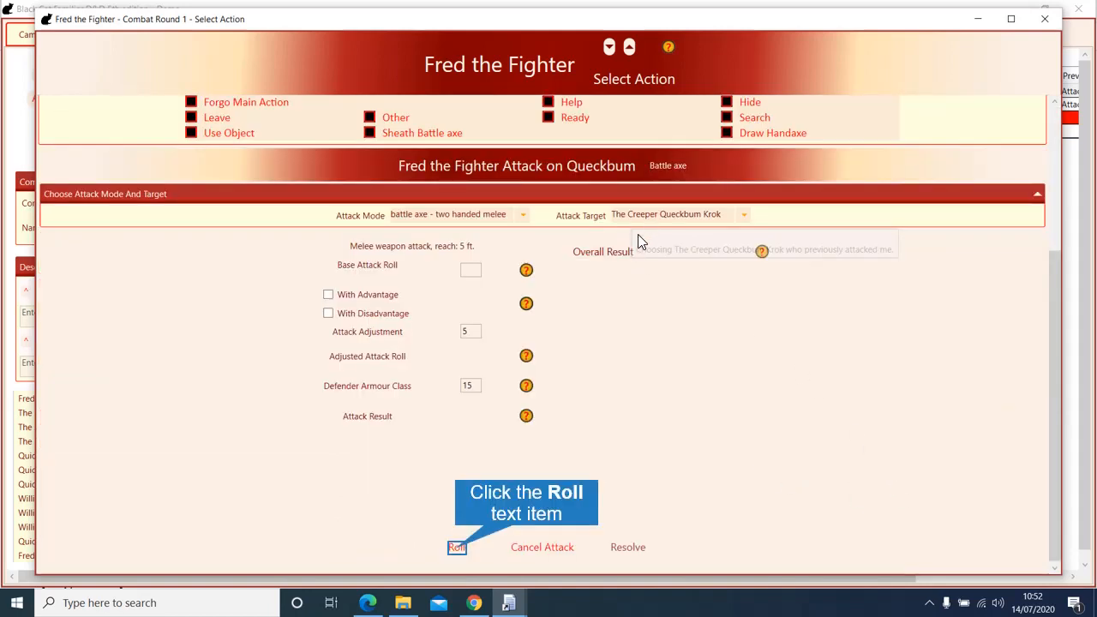
left_click(457, 547)
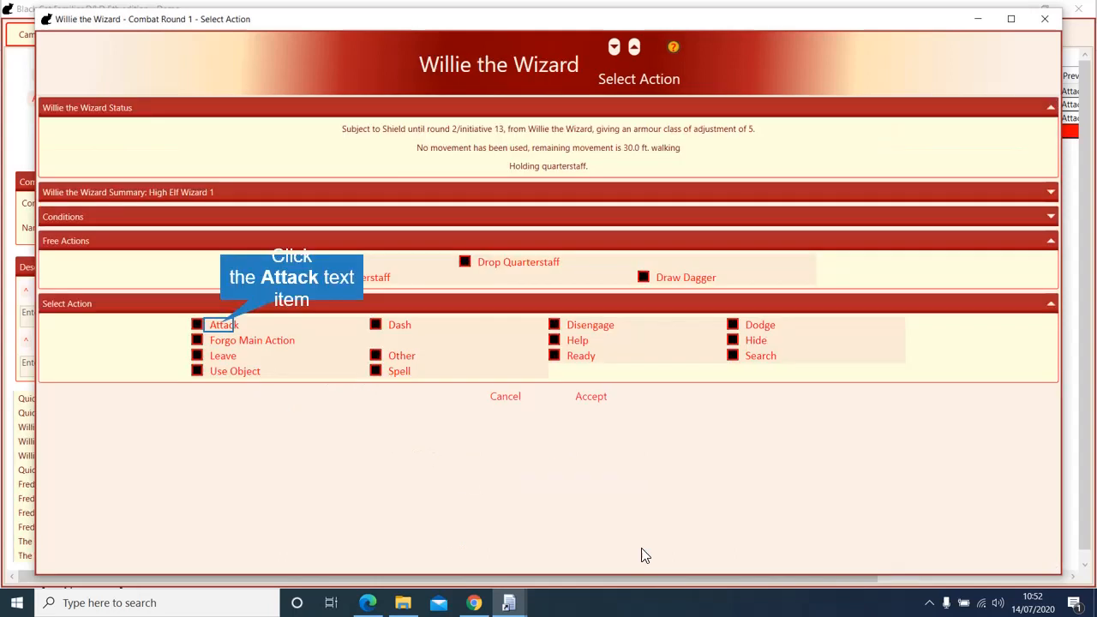
left_click(636, 549)
Step: Start Willie's attack on Quickfinger Wut as a ranged Fire Bolt, adjustment 5
left_click(225, 331)
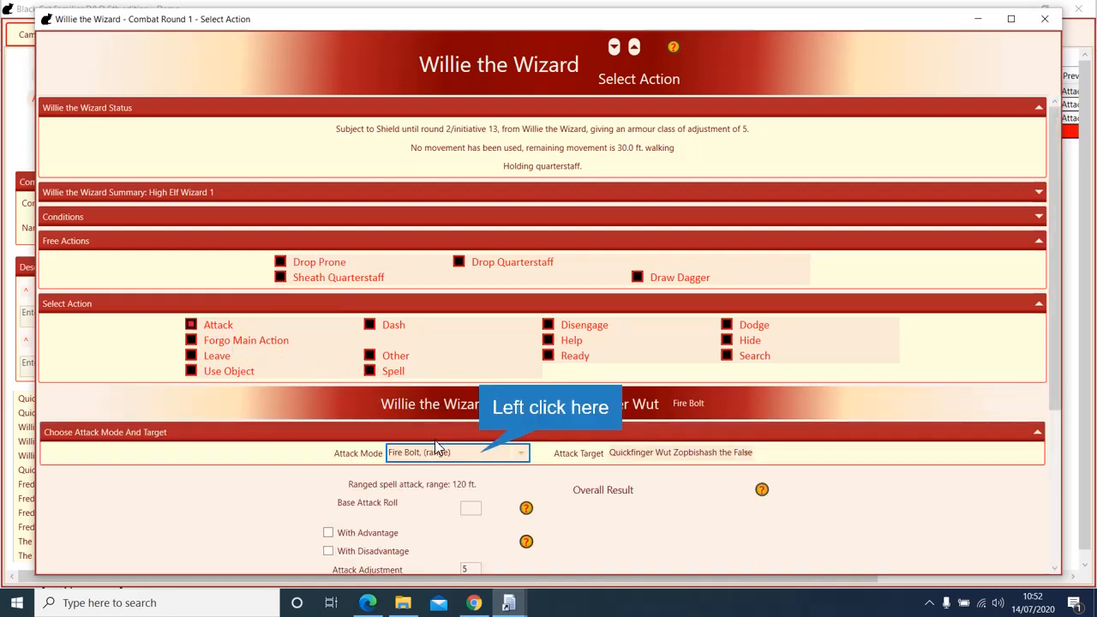
left_click(479, 457)
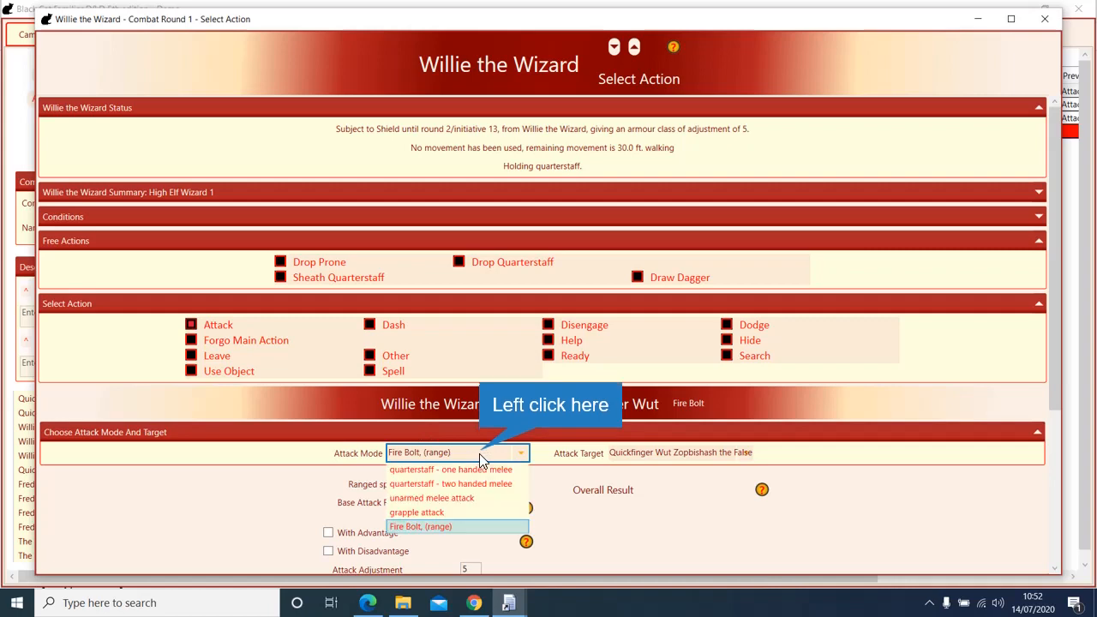
left_click(479, 453)
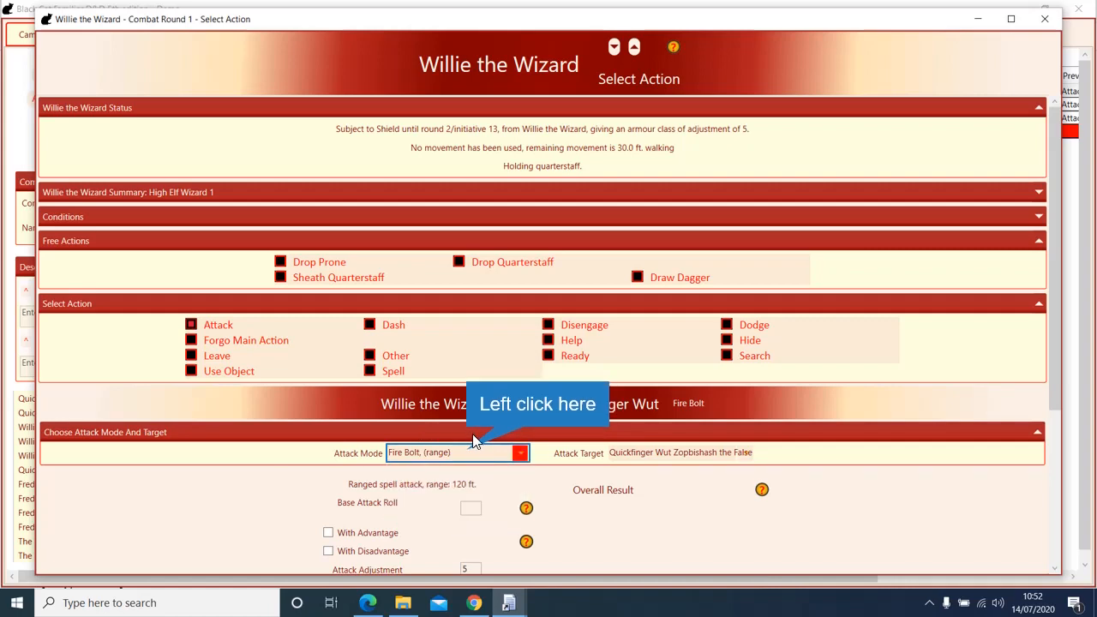
left_click(466, 452)
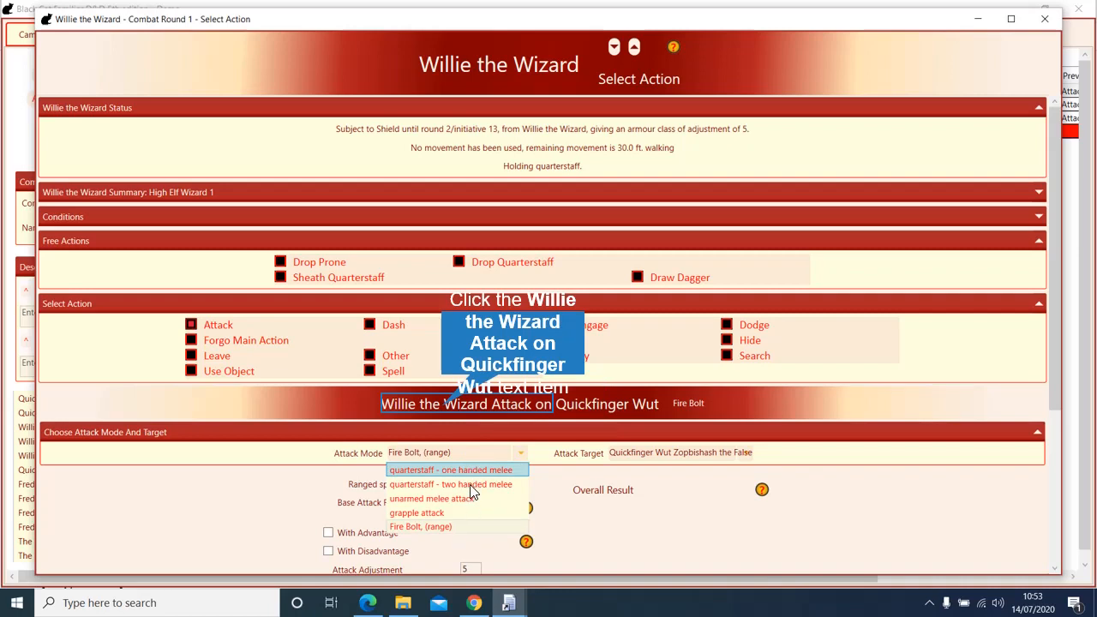
left_click(436, 405)
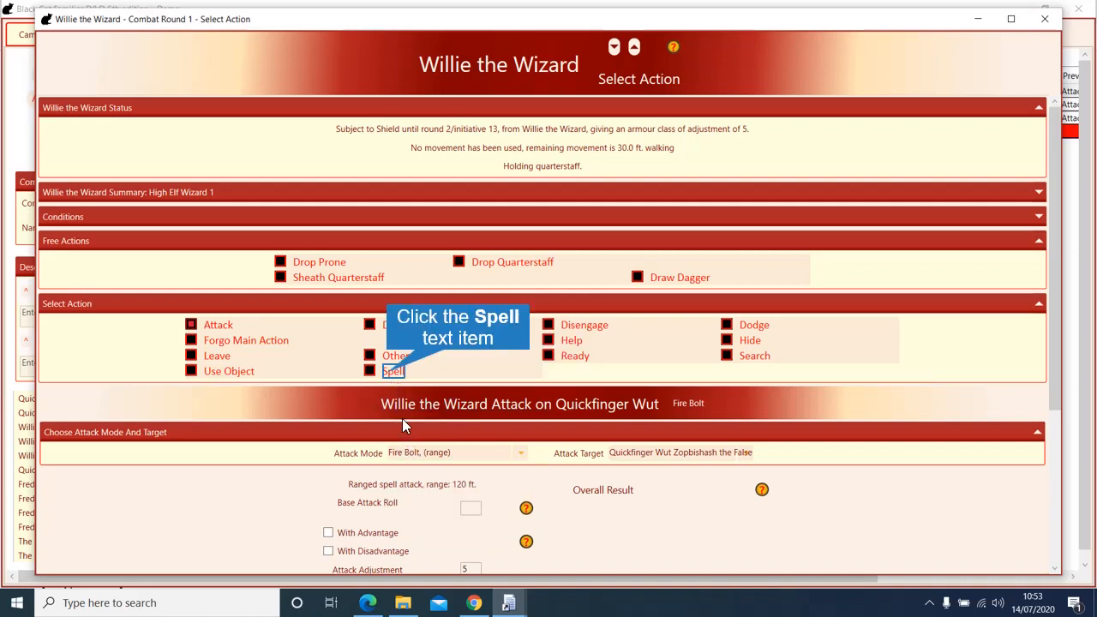
Step: Switch Willie's action to casting the Magic Missile spell
left_click(390, 371)
left_click(442, 455)
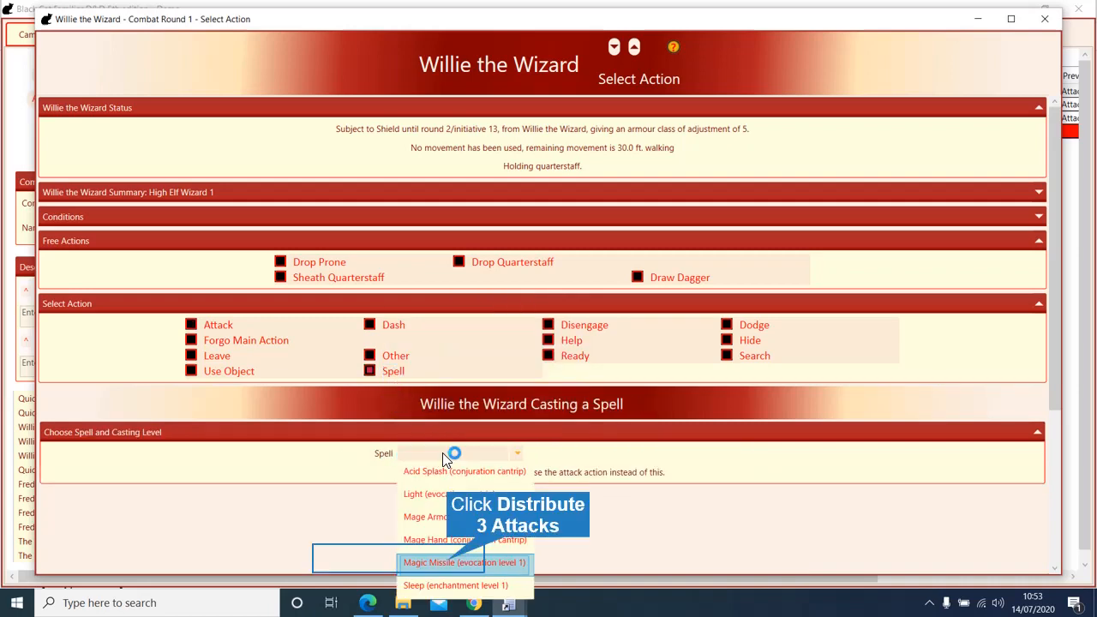
left_click(447, 561)
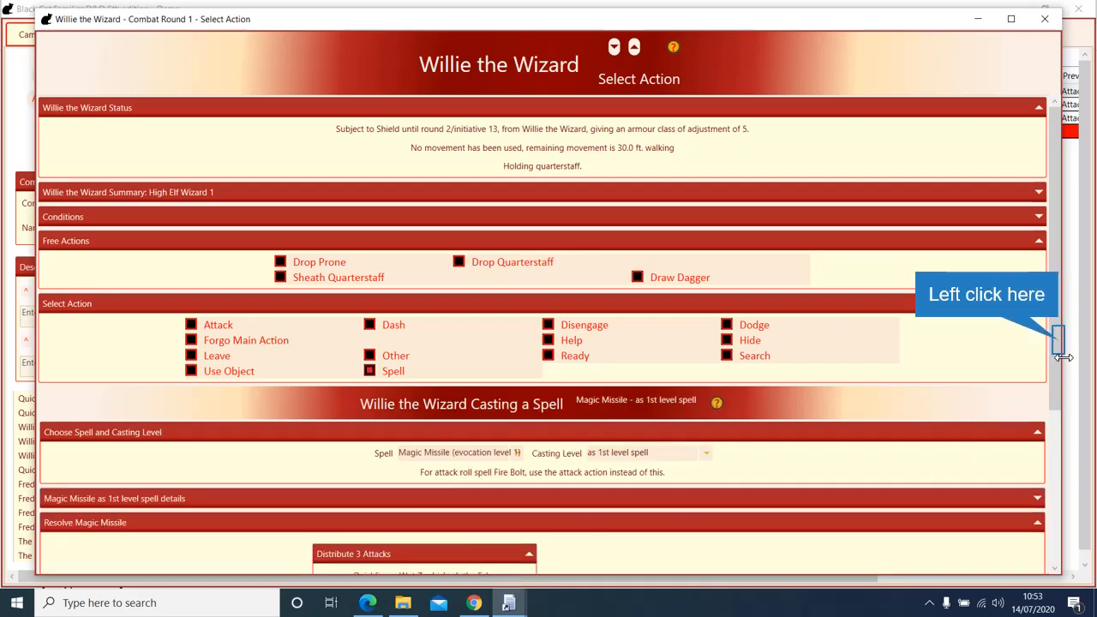
left_click_drag(1057, 337, 1035, 514)
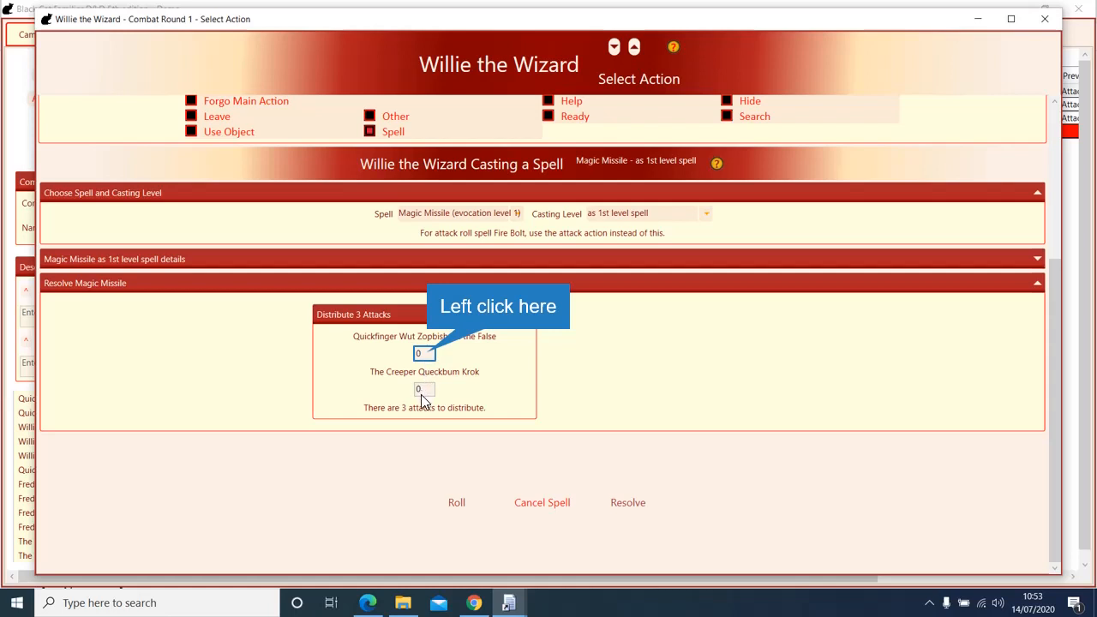
Step: Send 2 missiles at Quickfinger and 1 at Krok, rolling 5 and 4 damage, and resolve
left_click(428, 354)
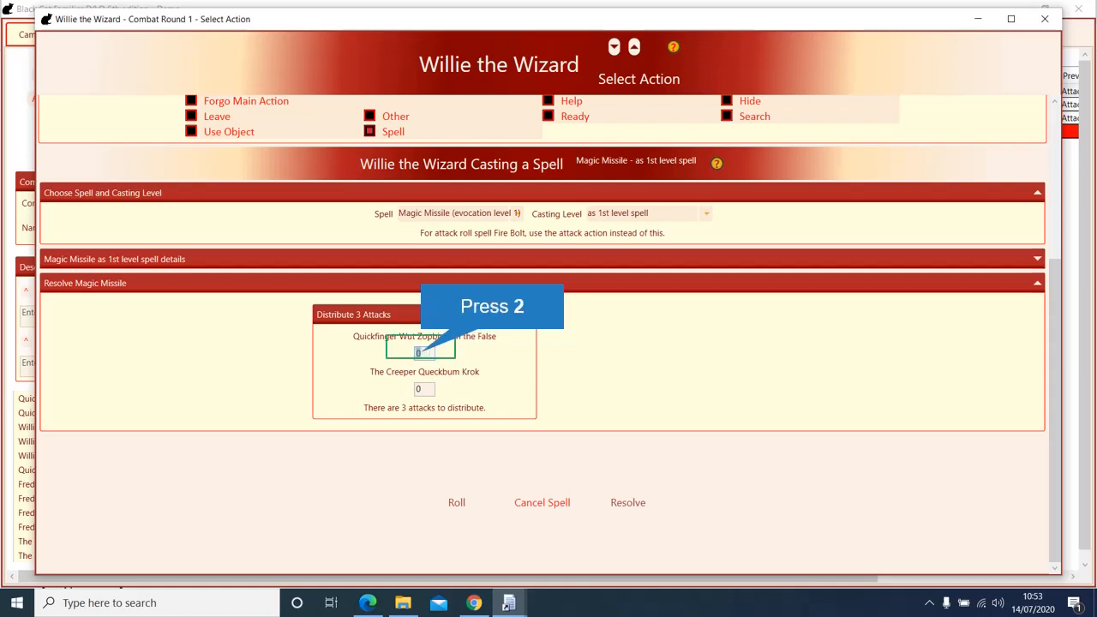
type("2")
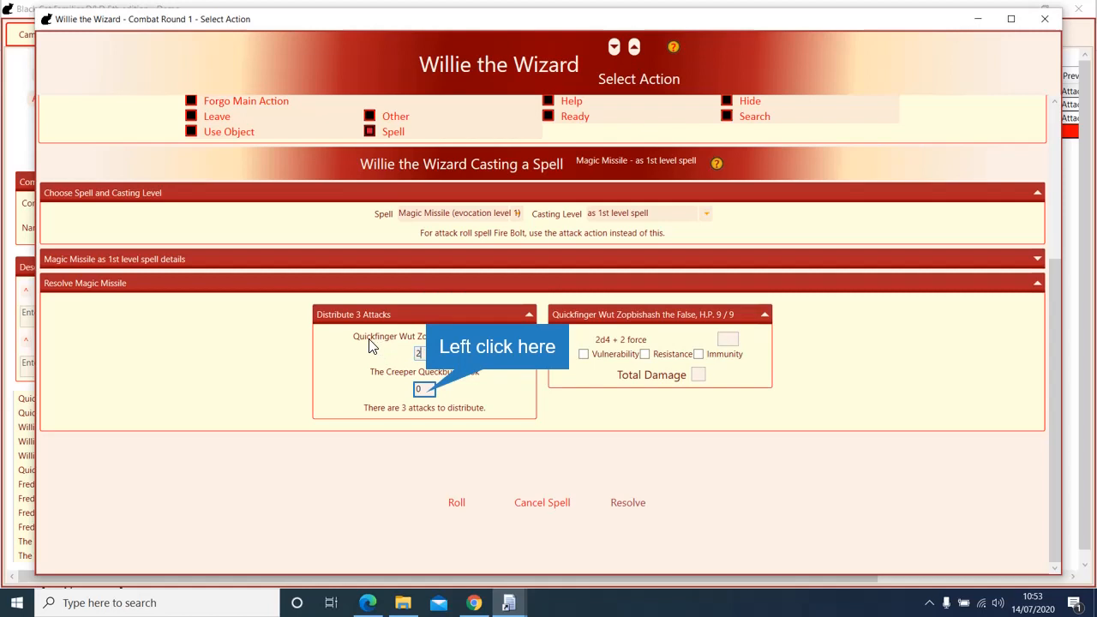
left_click(421, 390)
type("1")
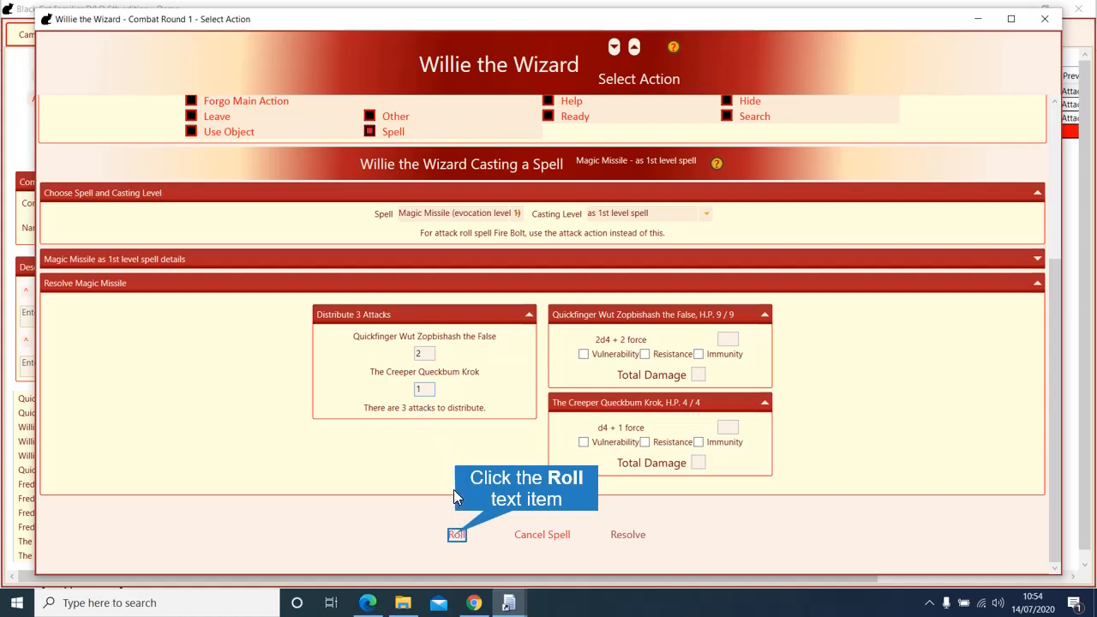
left_click(455, 535)
left_click(457, 535)
left_click(457, 535)
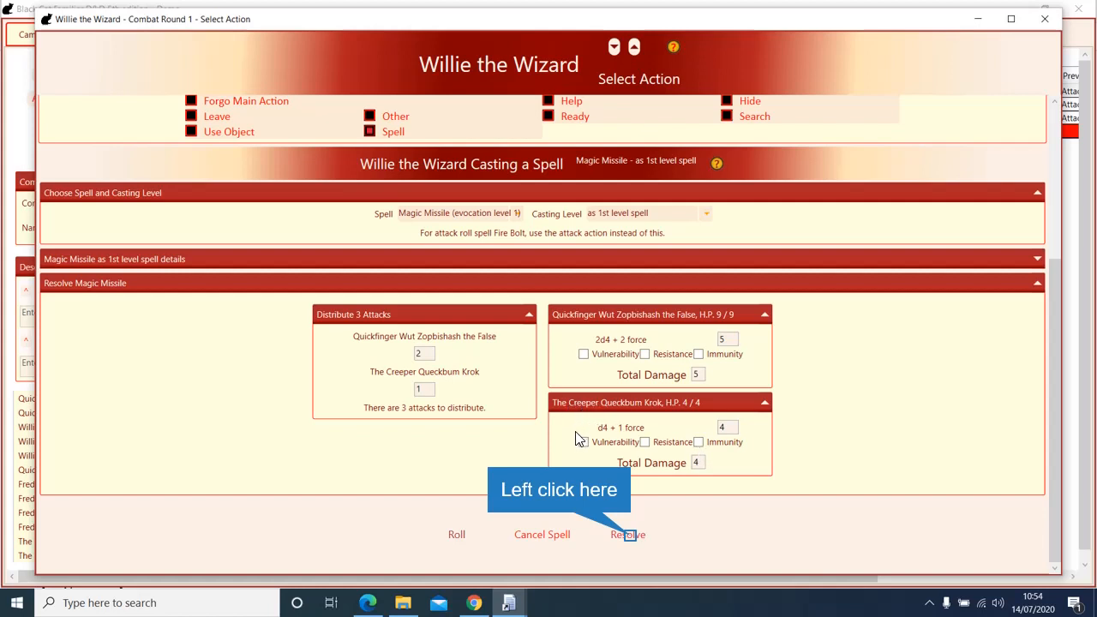
left_click(628, 535)
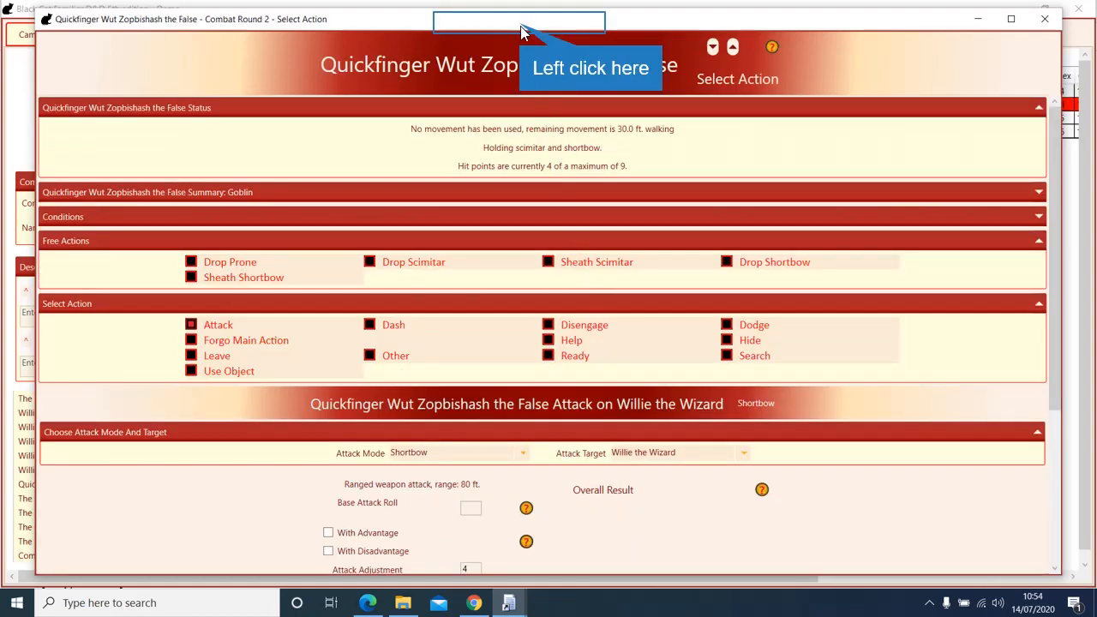
Step: Move the action window aside to check Fred the Fighter's hit points, then restore it
left_click_drag(521, 31, 509, 165)
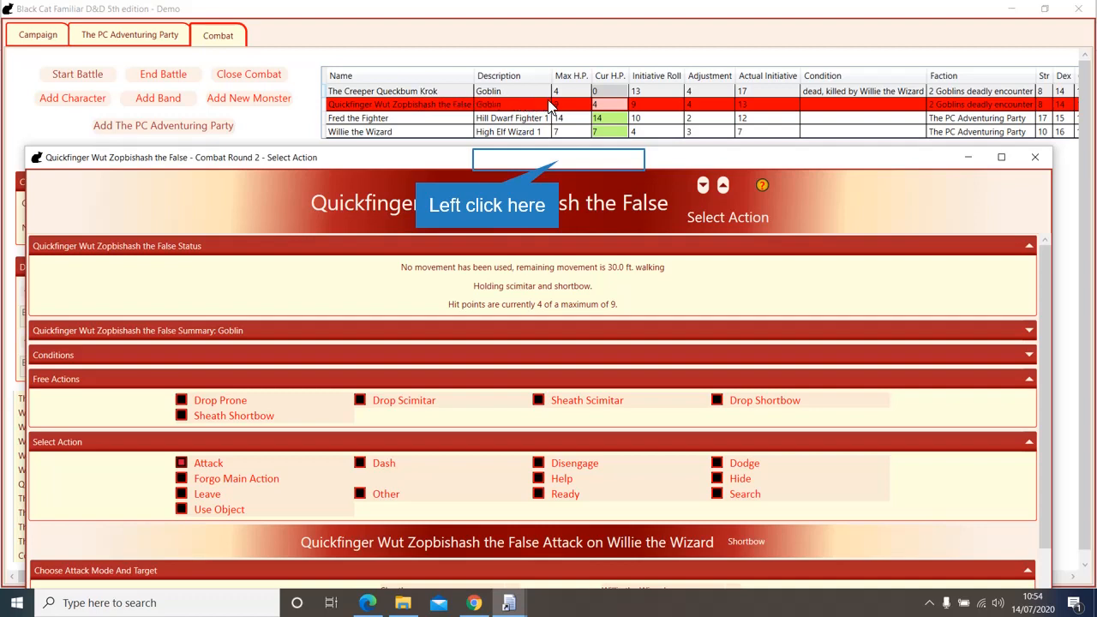
left_click(595, 117)
left_click_drag(559, 165, 558, 18)
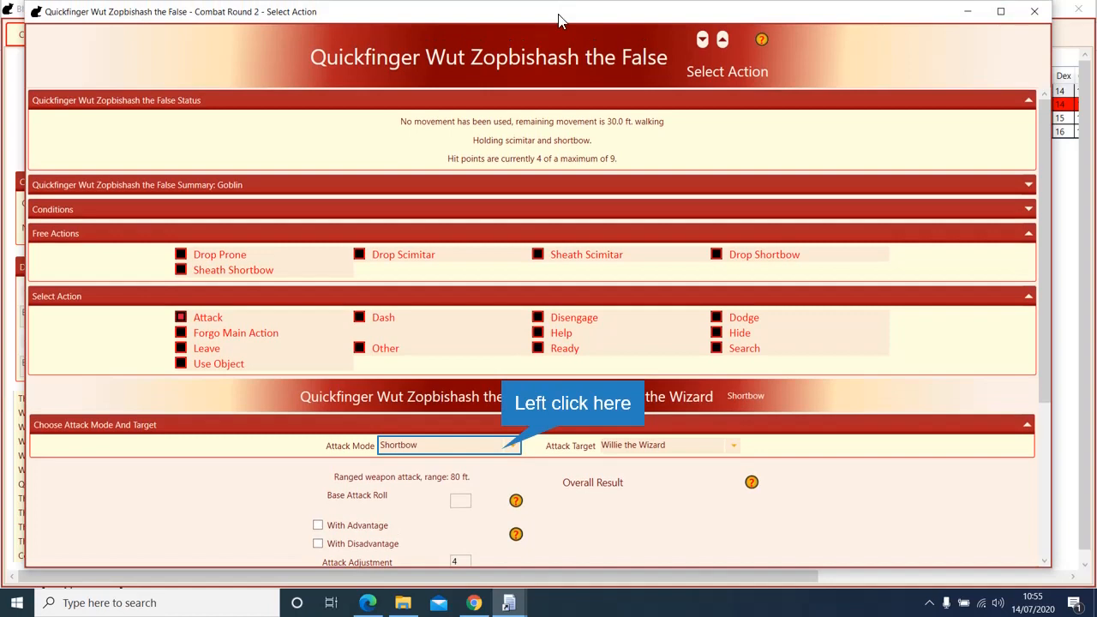
Step: Change Quickfinger's attack to a Scimitar melee strike on Fred the Fighter, adjustment 4
left_click(510, 444)
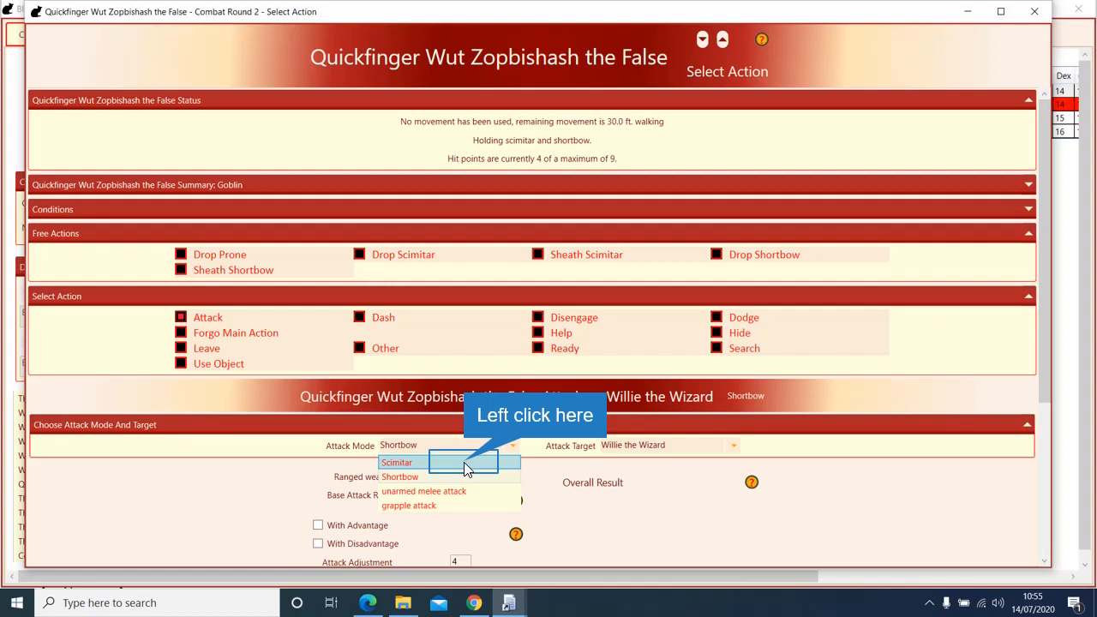
left_click(464, 461)
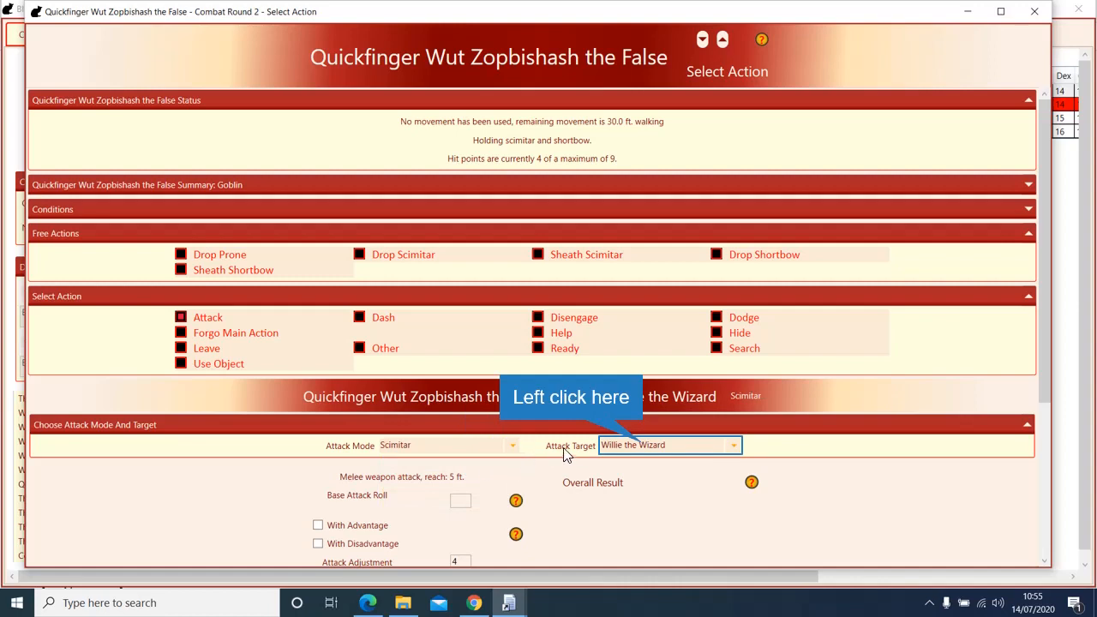
left_click(641, 447)
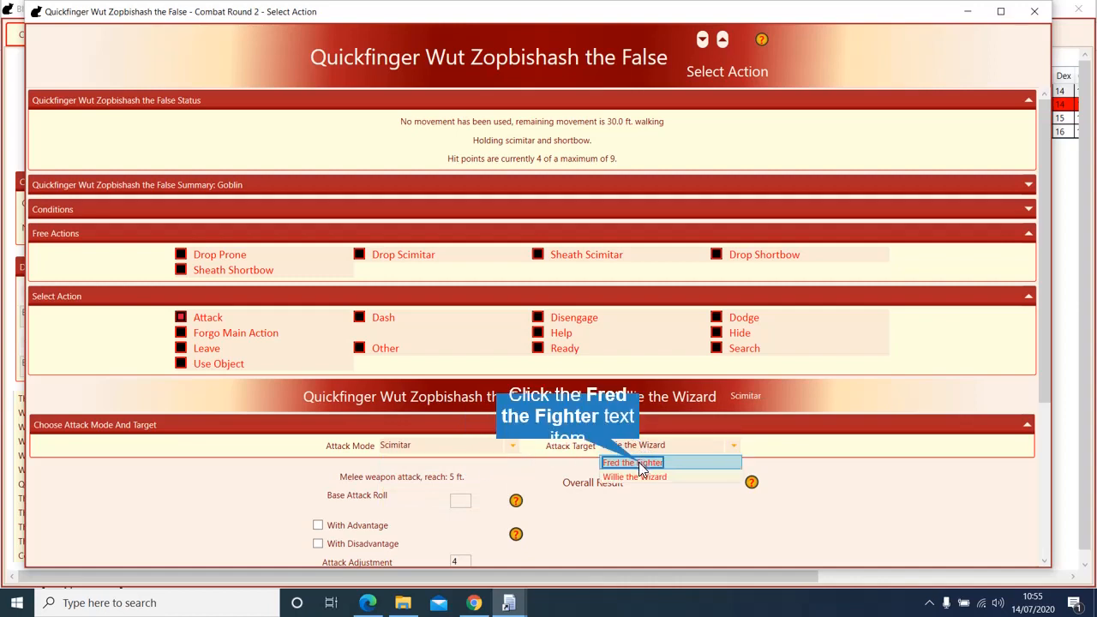
left_click(643, 463)
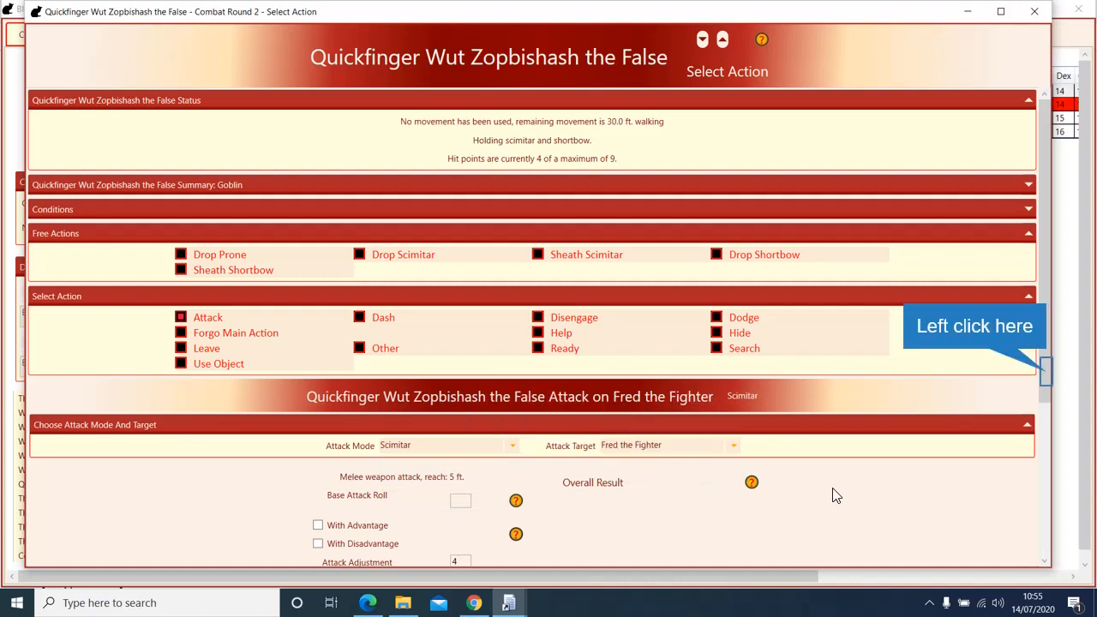
left_click(1047, 372)
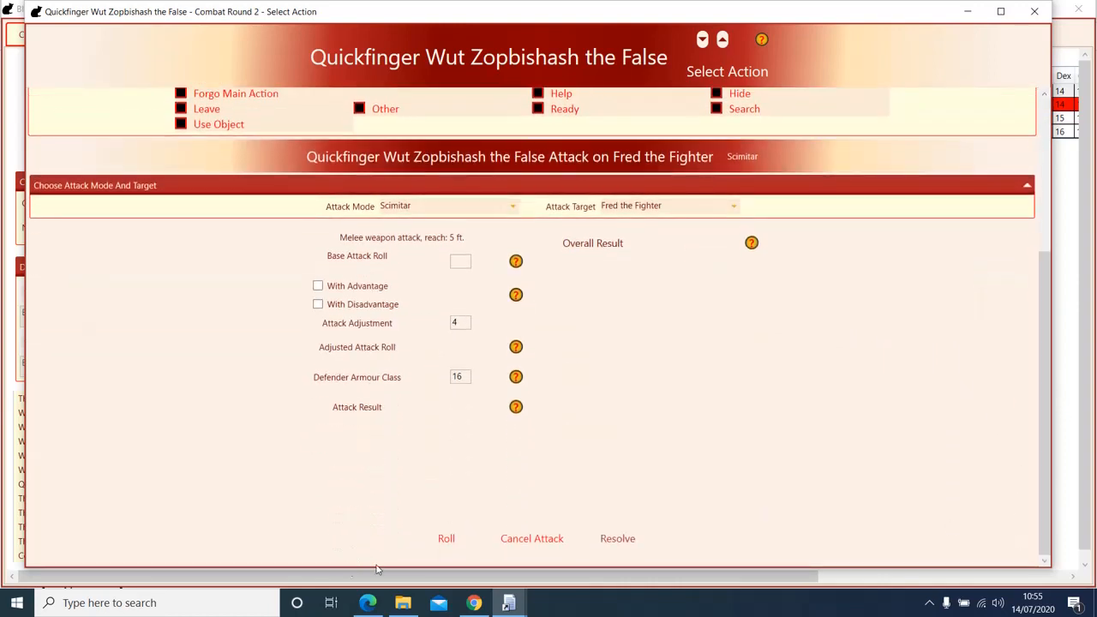
Step: Roll Quickfinger's scimitar attack with an 18 base roll, hit Fred for 4 damage, and resolve it
left_click(447, 540)
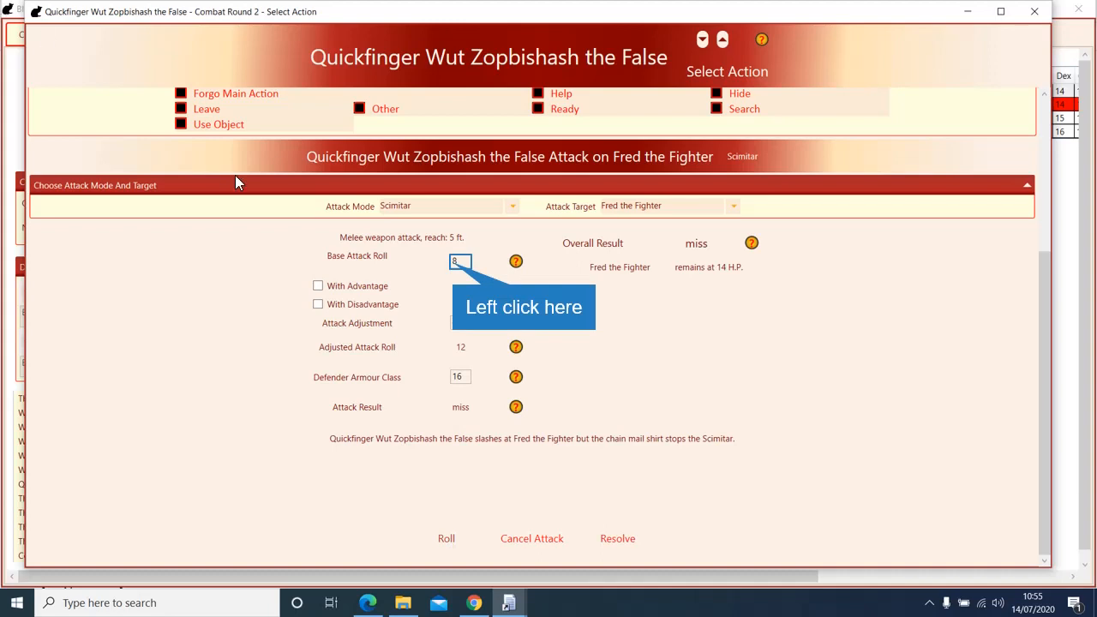
left_click(455, 271)
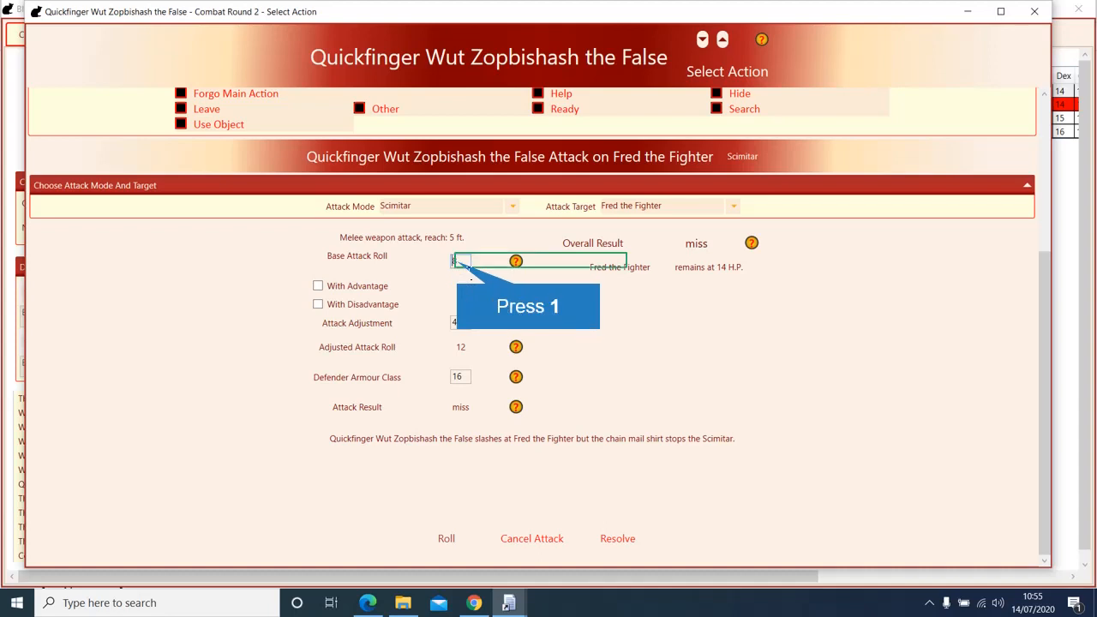
key("1")
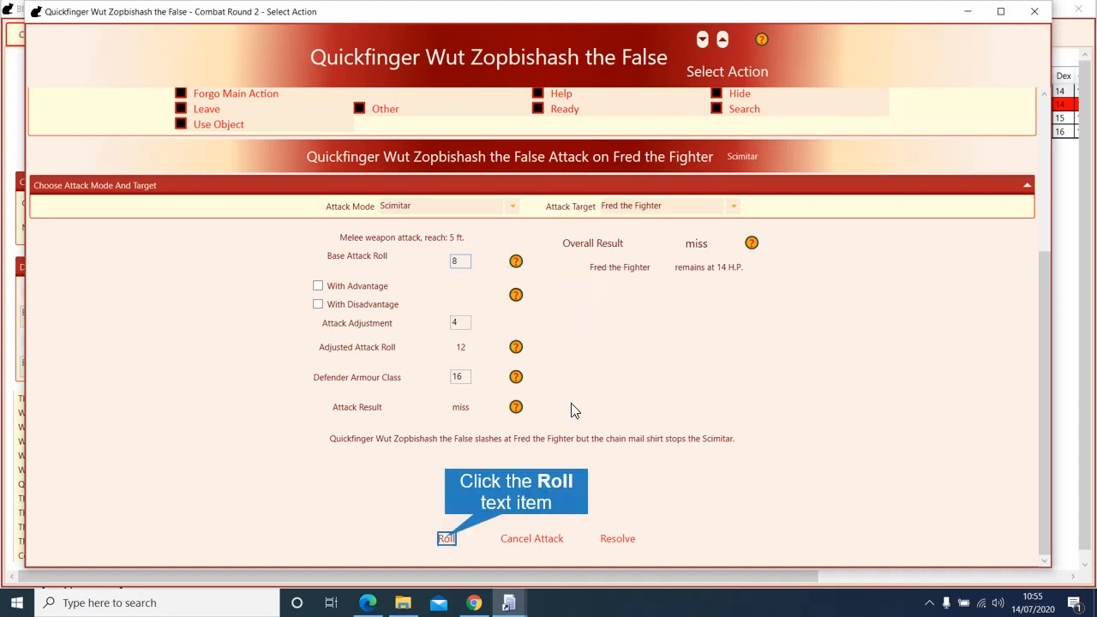
left_click(446, 538)
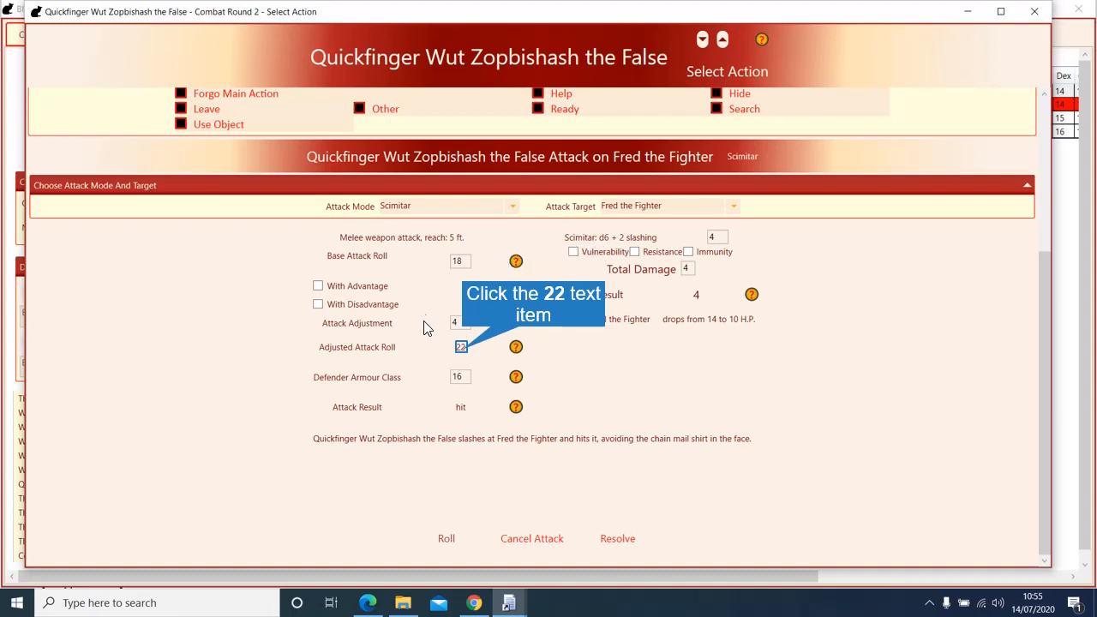
left_click(461, 353)
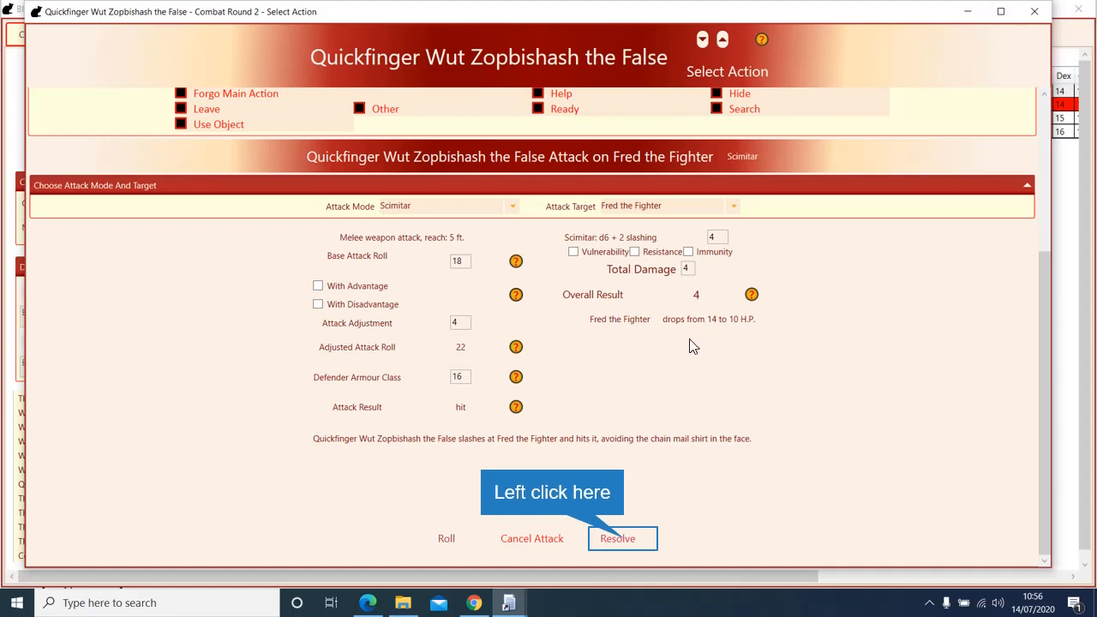
left_click(625, 540)
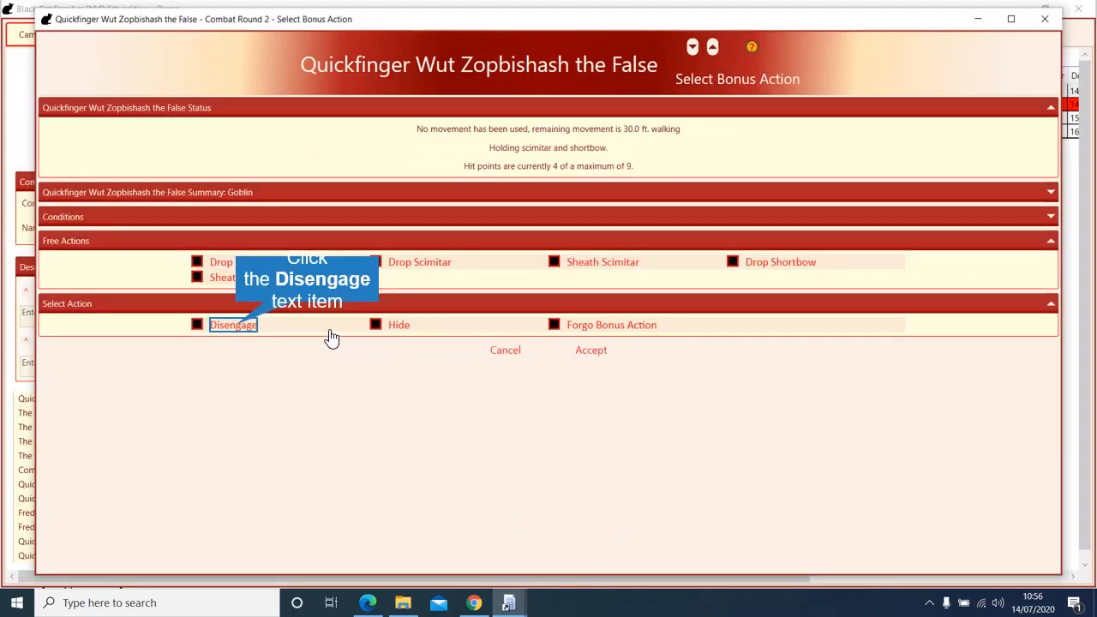
Step: Take Disengage as Quickfinger's bonus action and accept it
left_click(238, 332)
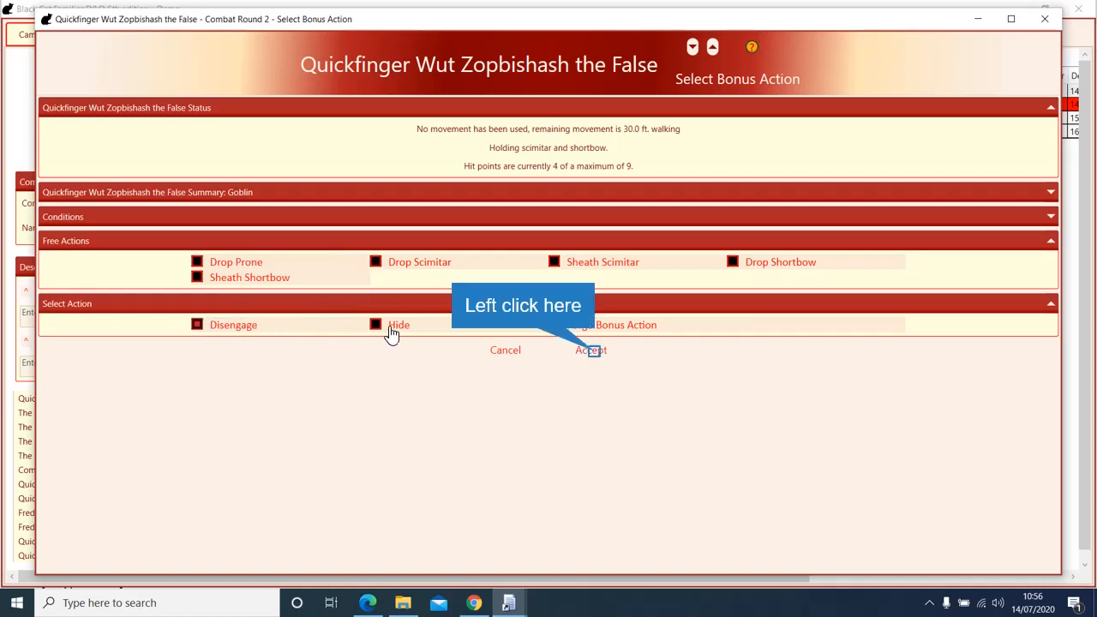
left_click(594, 351)
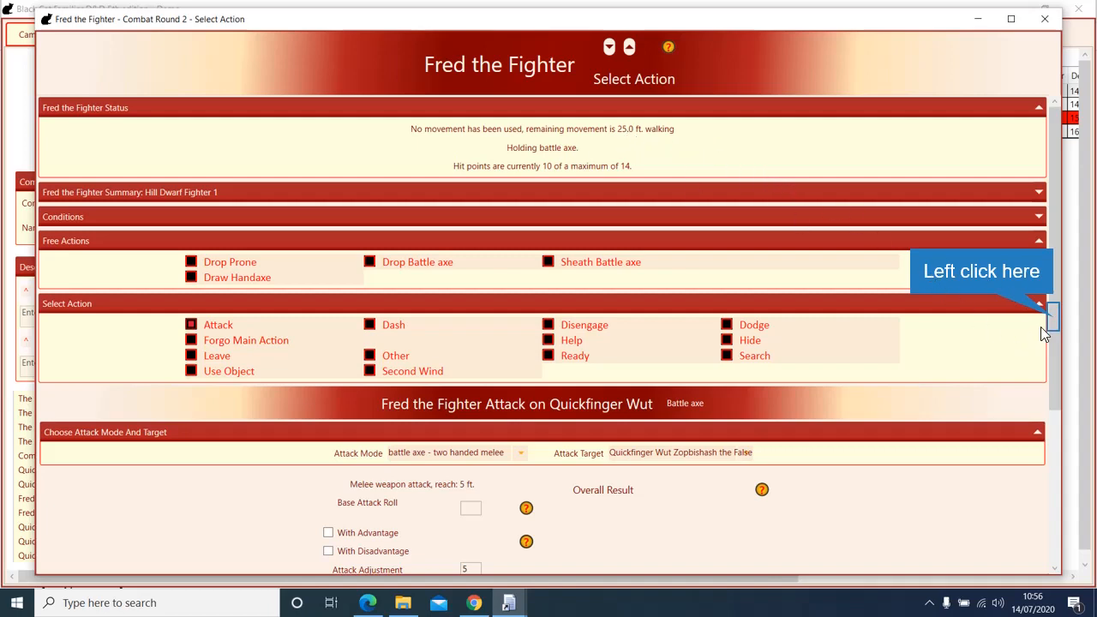
Step: Have Fred drop his battle axe and draw his handaxe
left_click_drag(1054, 317, 1026, 317)
left_click(430, 264)
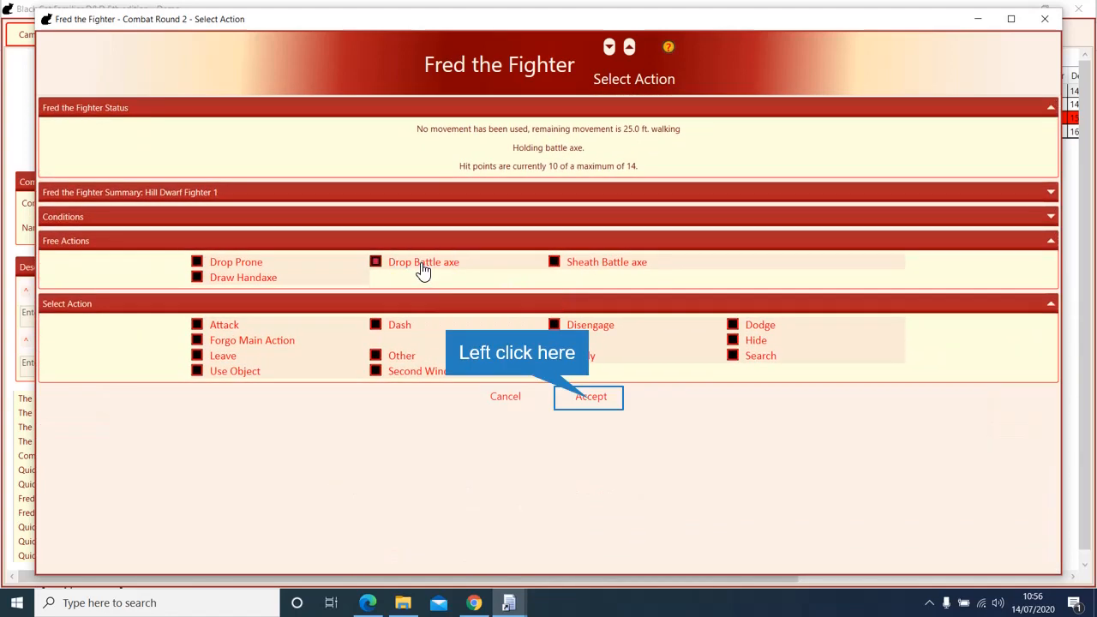
left_click(586, 397)
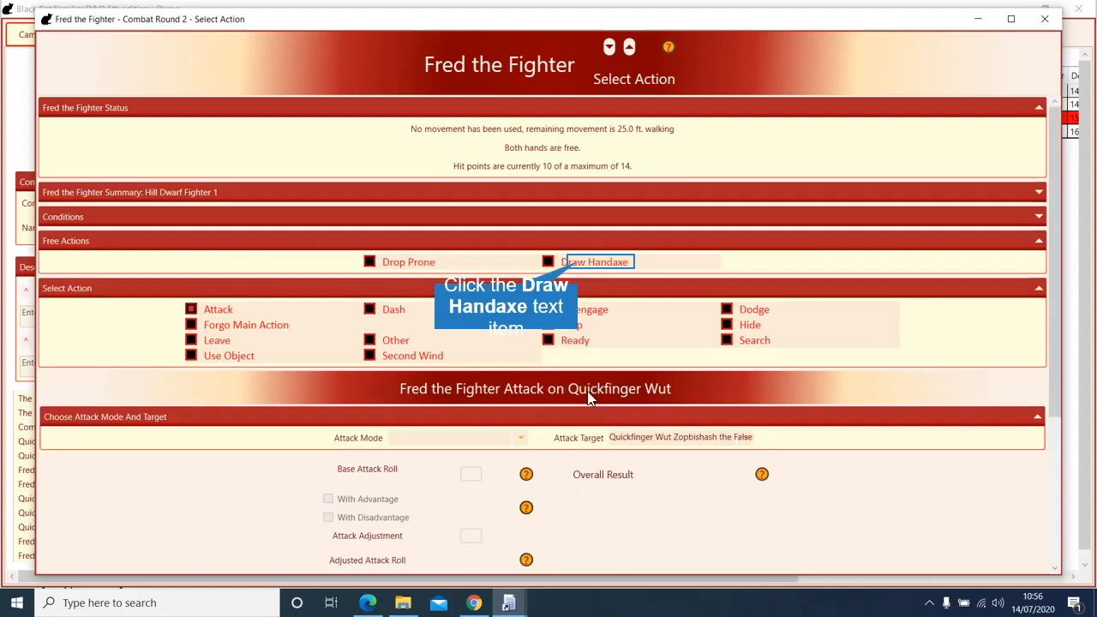
left_click(580, 265)
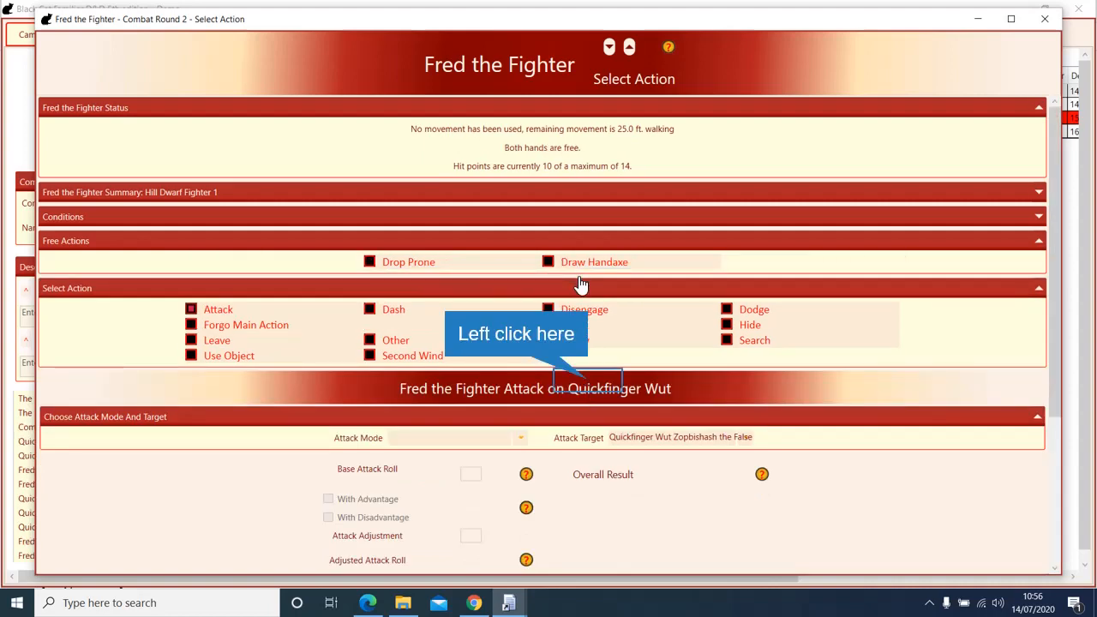
left_click(588, 383)
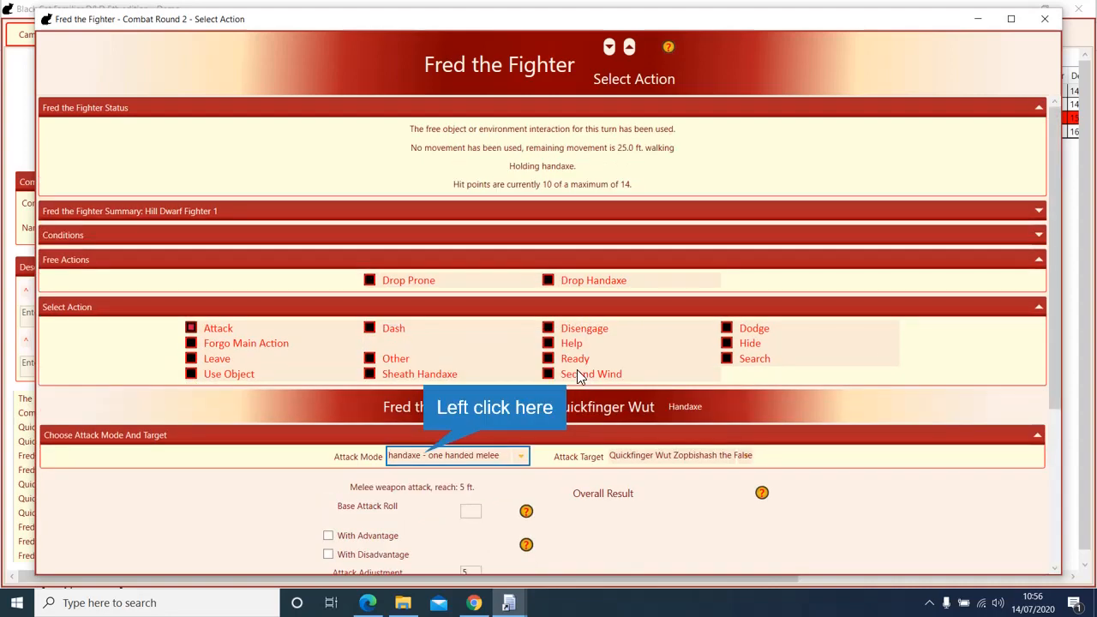
Step: Set Fred's attack mode to 'handaxe - missile' against Quickfinger
left_click(393, 455)
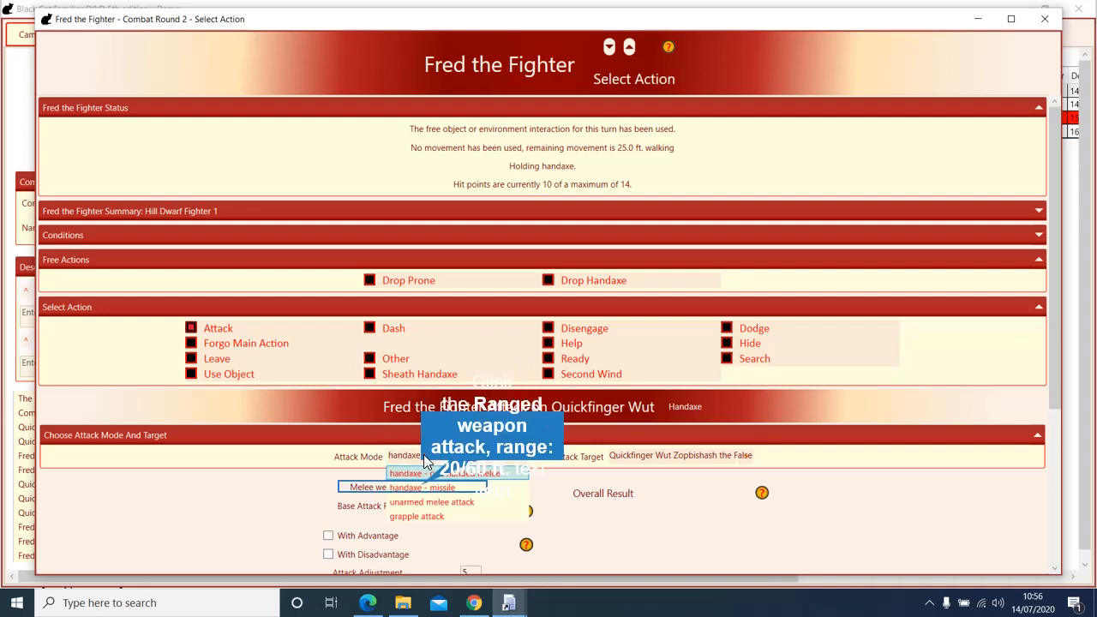
left_click(426, 488)
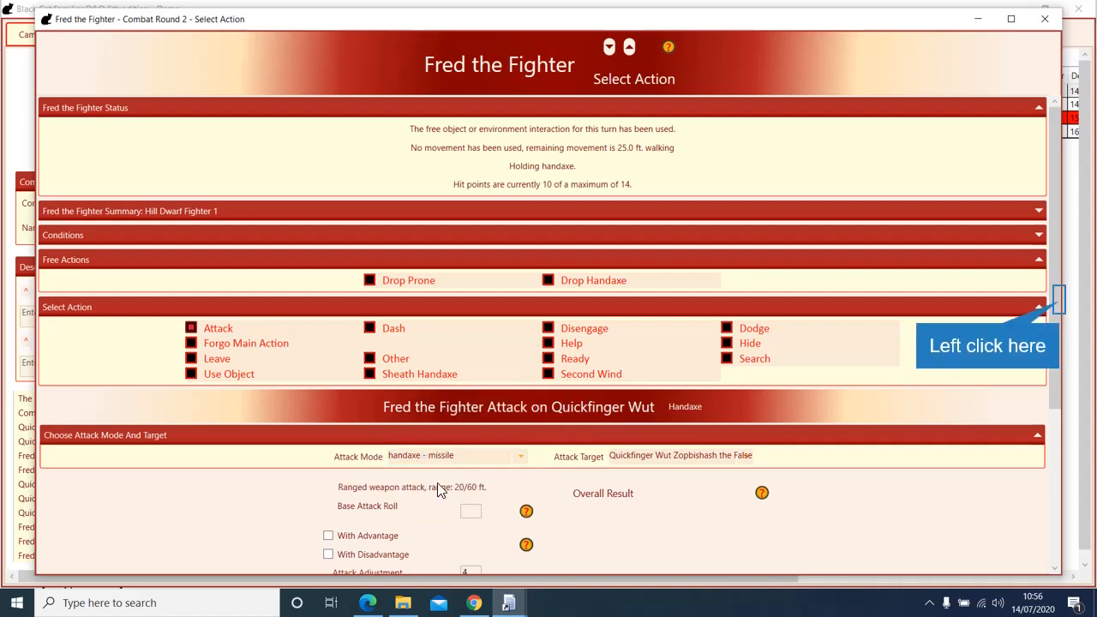
left_click_drag(1054, 301, 1024, 473)
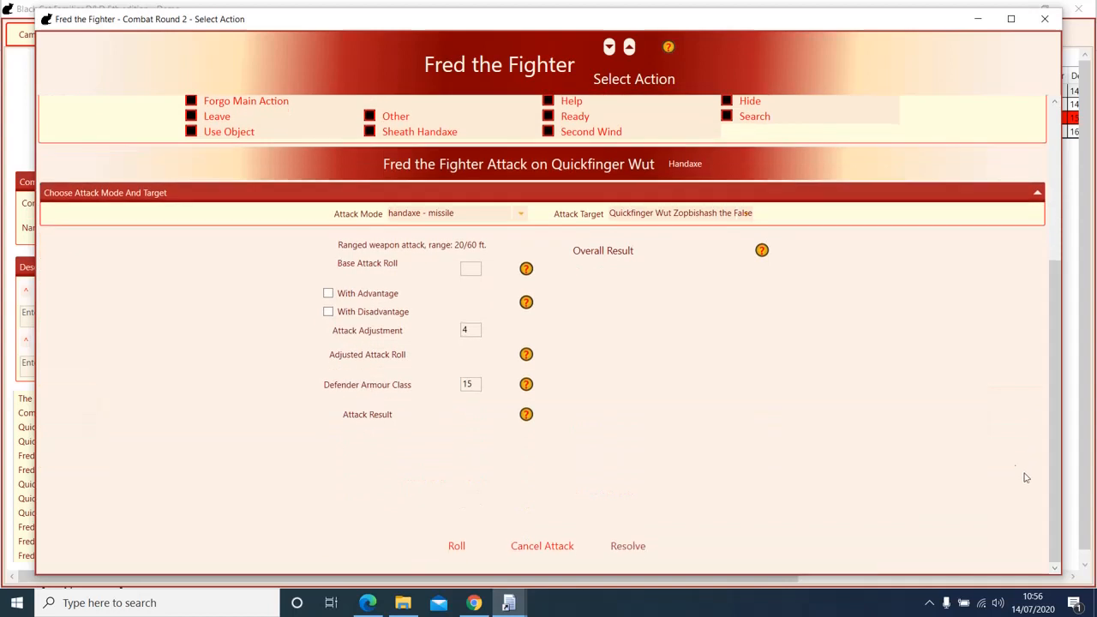
Step: Roll Fred's thrown handaxe attack, enter 7 slashing damage on Quickfinger, and resolve it
left_click(458, 548)
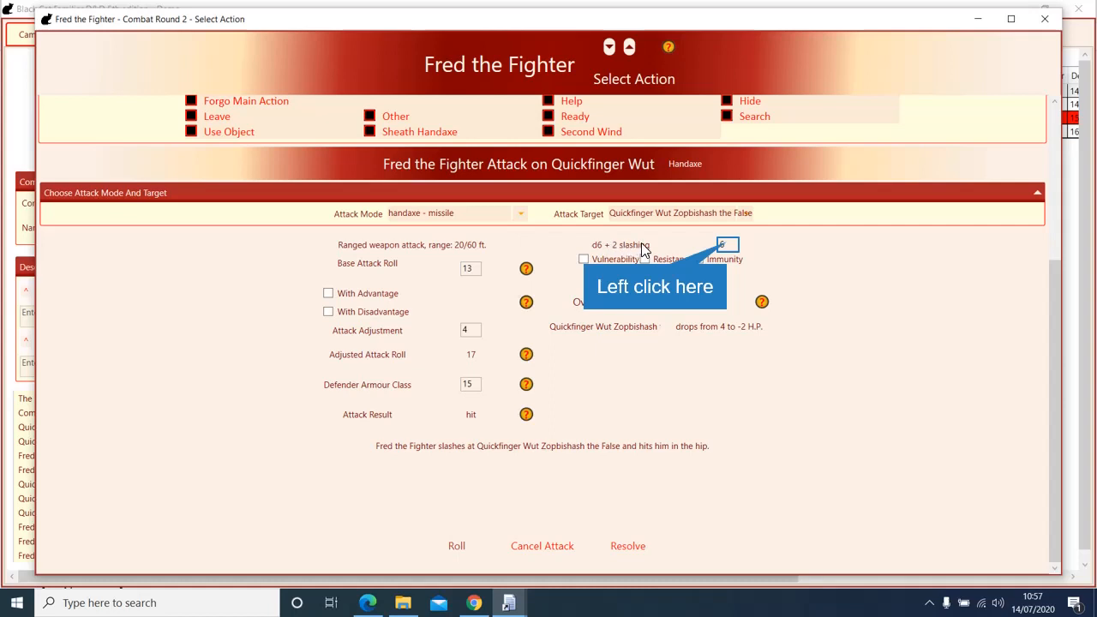
left_click(710, 244)
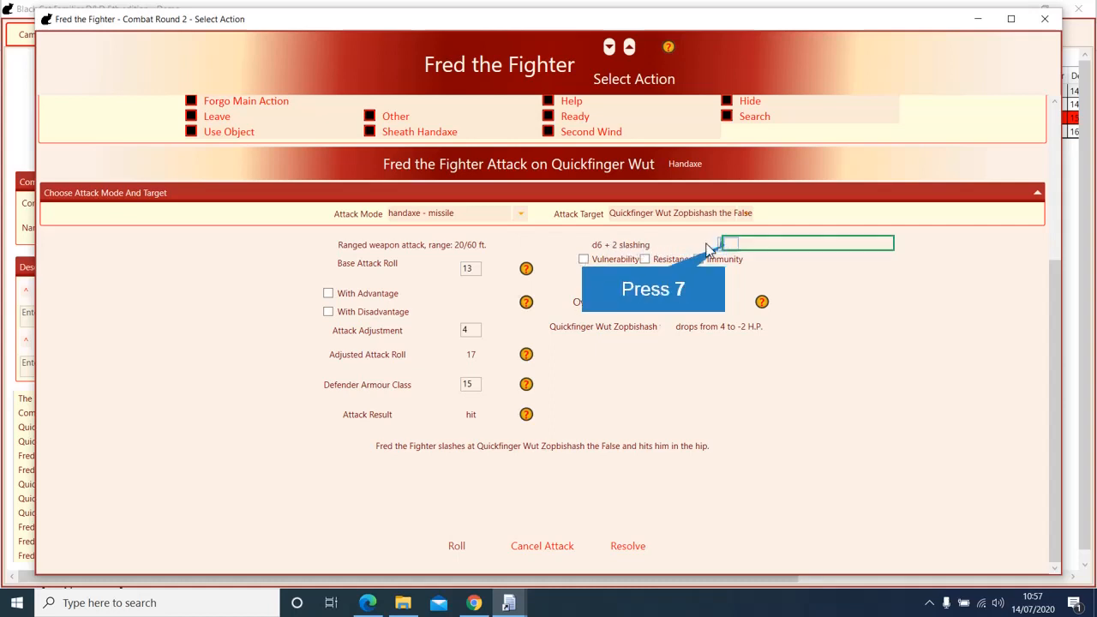
type("7")
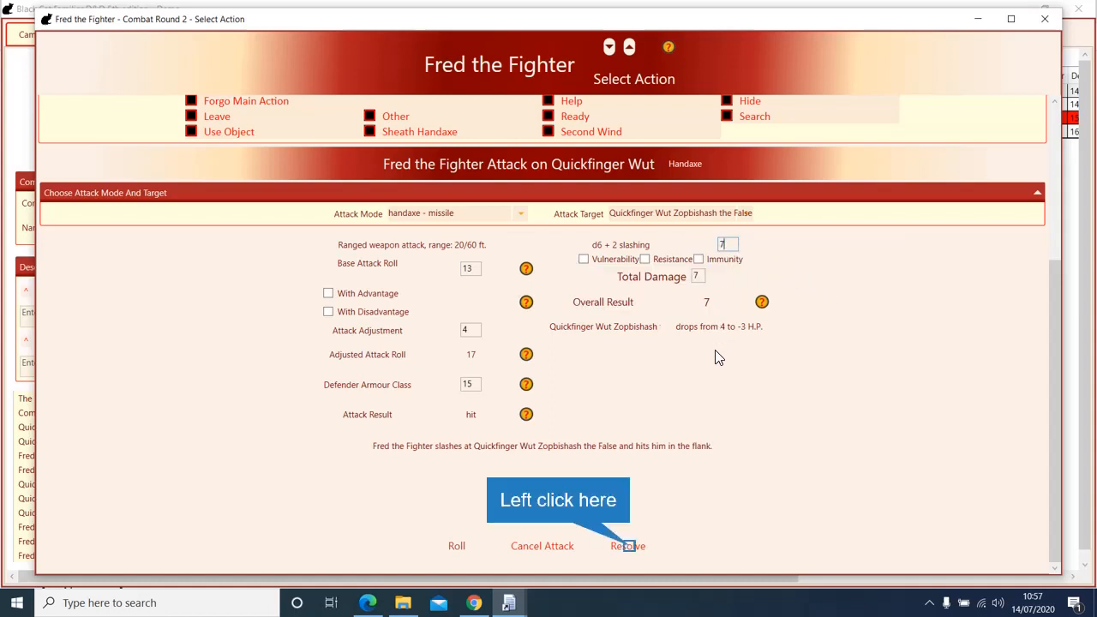
left_click(628, 547)
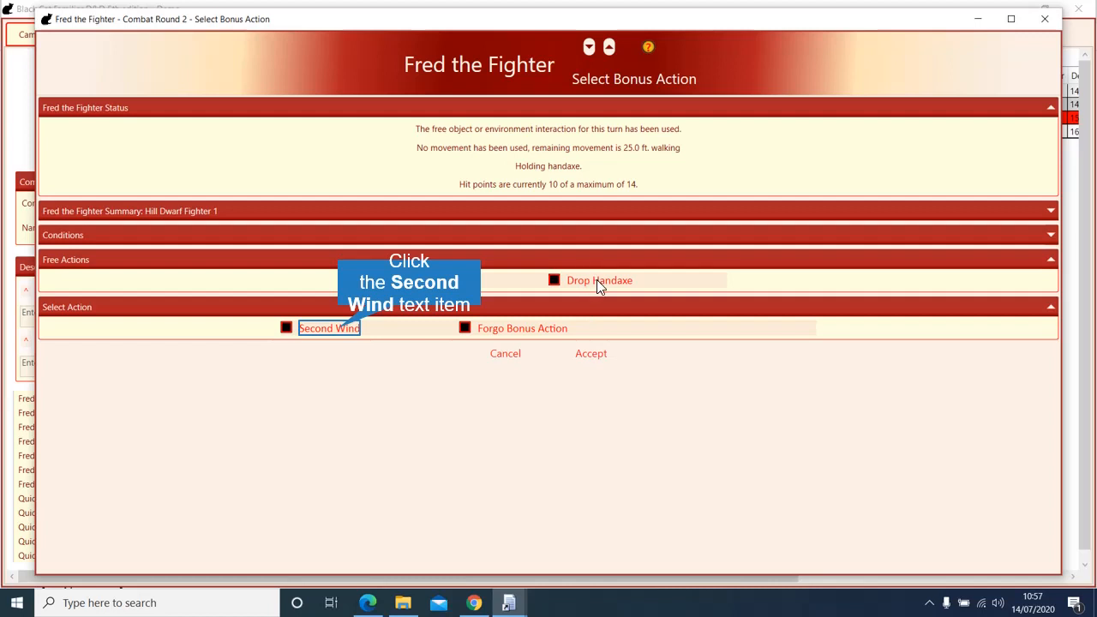
Step: Use Second Wind as Fred's bonus action, roll and resolve it to reach 14 hit points
left_click(347, 329)
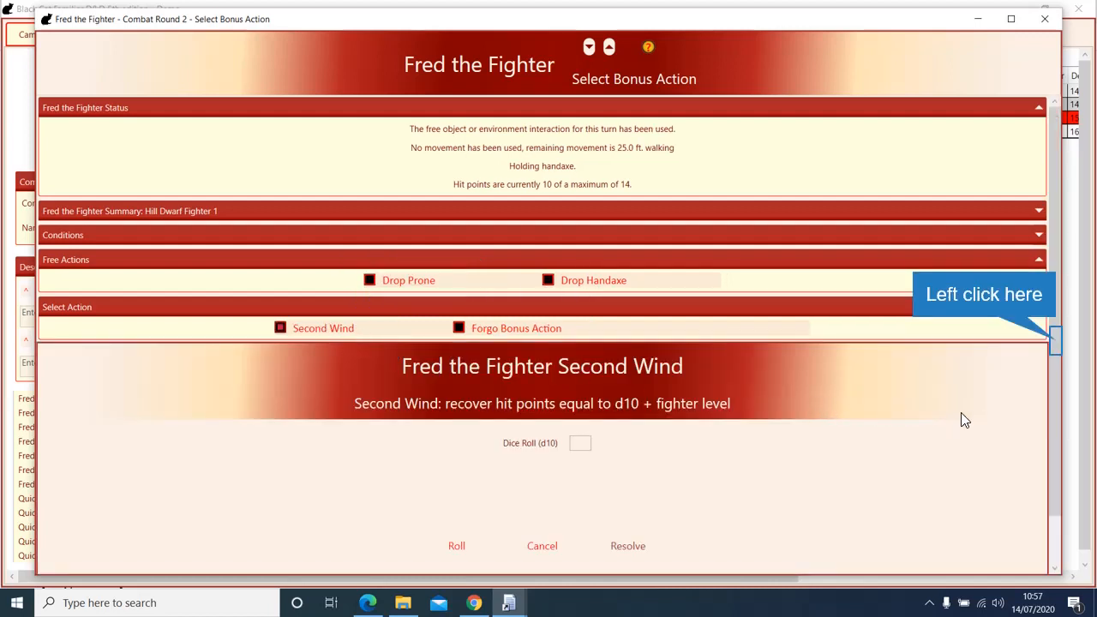
left_click(1054, 343)
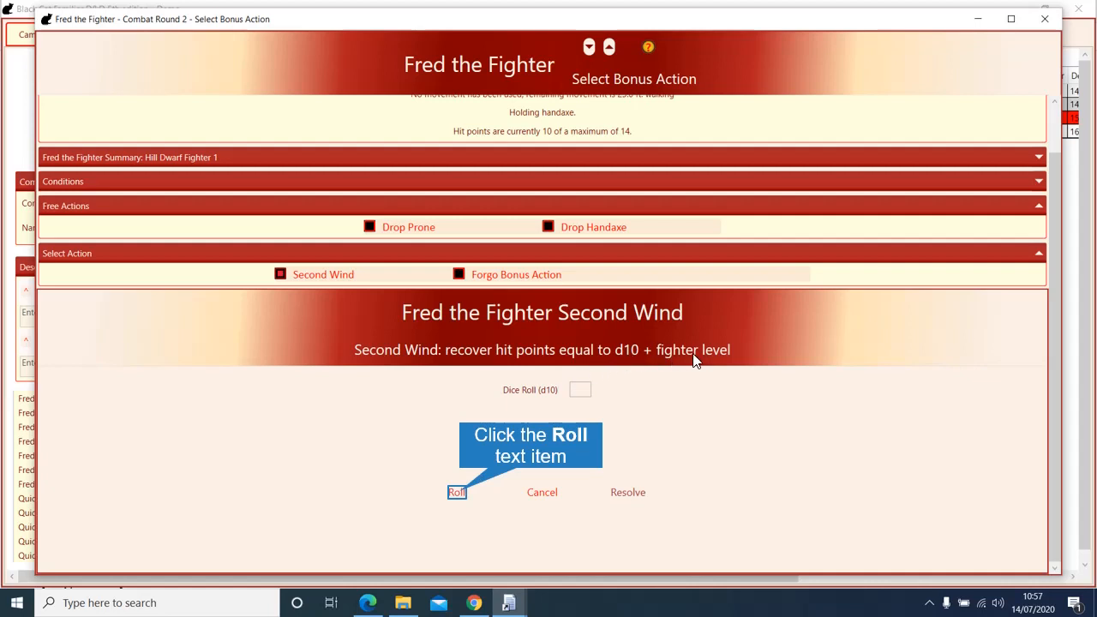
left_click(459, 491)
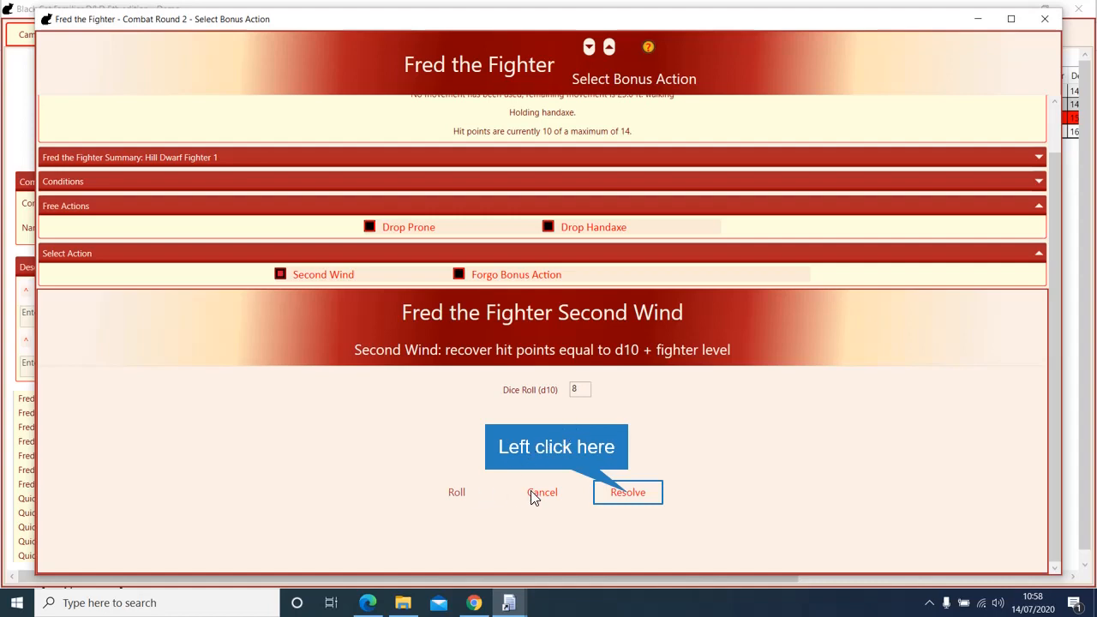
left_click(626, 494)
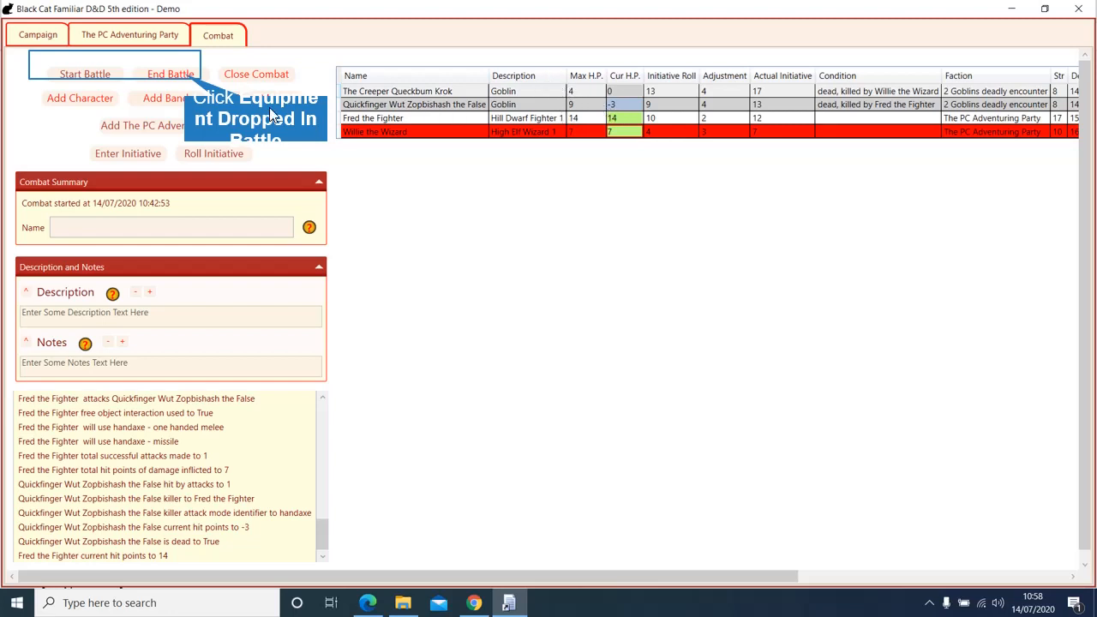
left_click(192, 77)
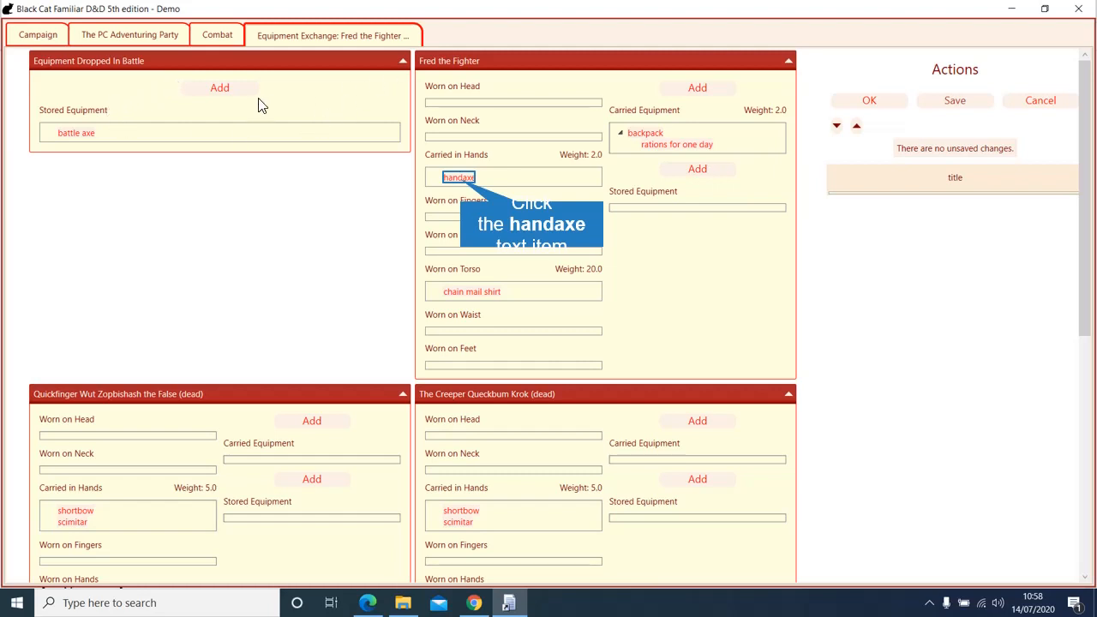
Step: Move the handaxe from Fred's hands into his carried equipment
left_click(463, 181)
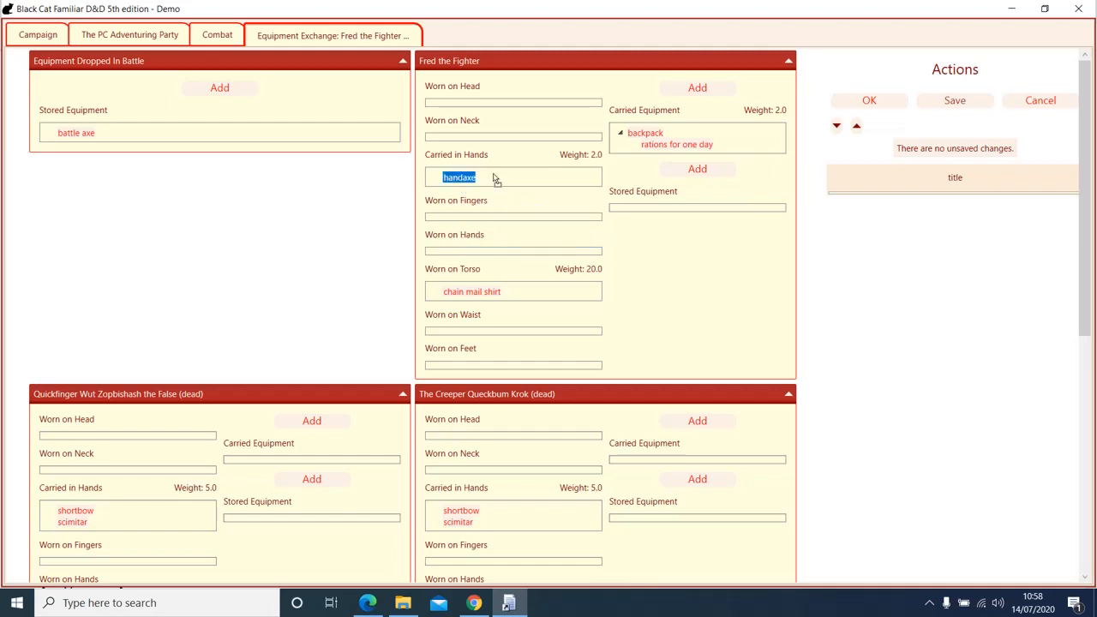
left_click_drag(647, 135, 644, 138)
left_click(649, 146)
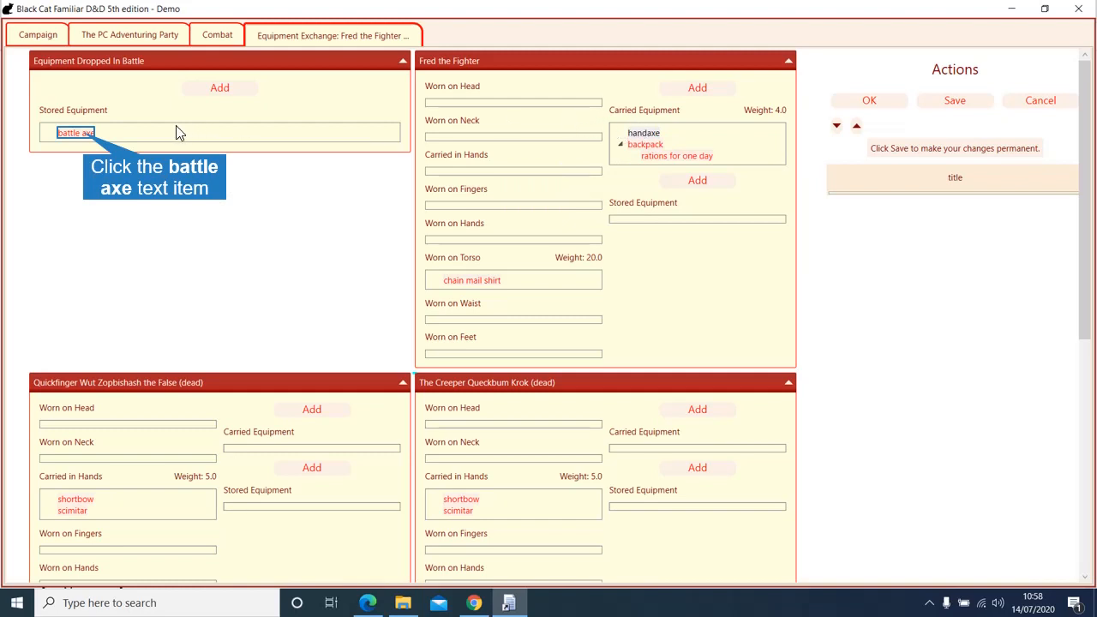
Step: Put the dropped battle axe back in Fred's hands
left_click(92, 134)
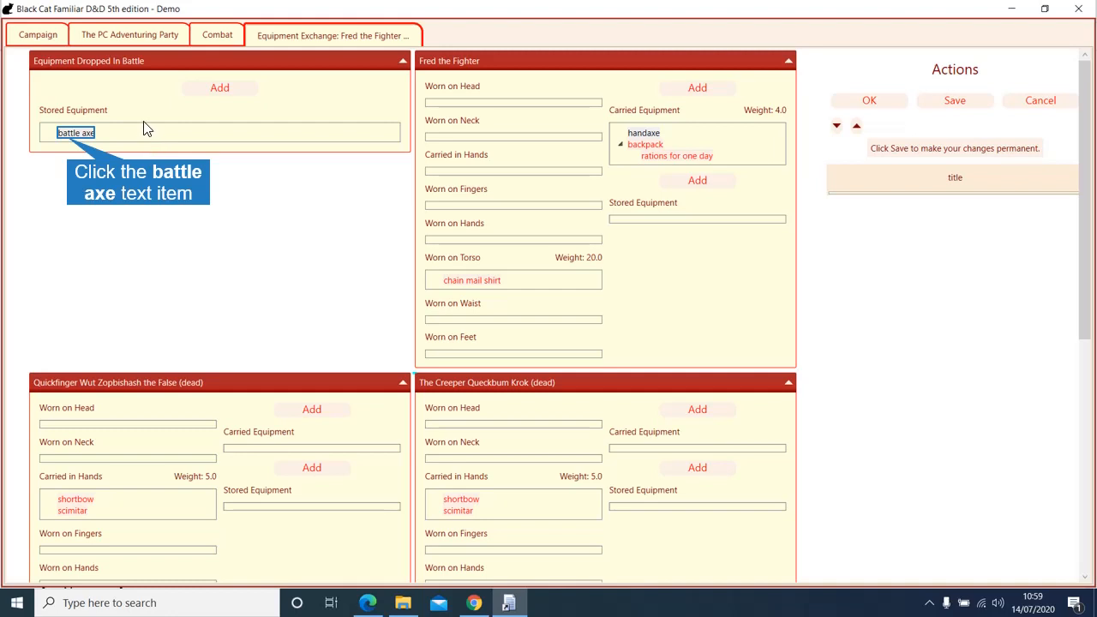
left_click(69, 134)
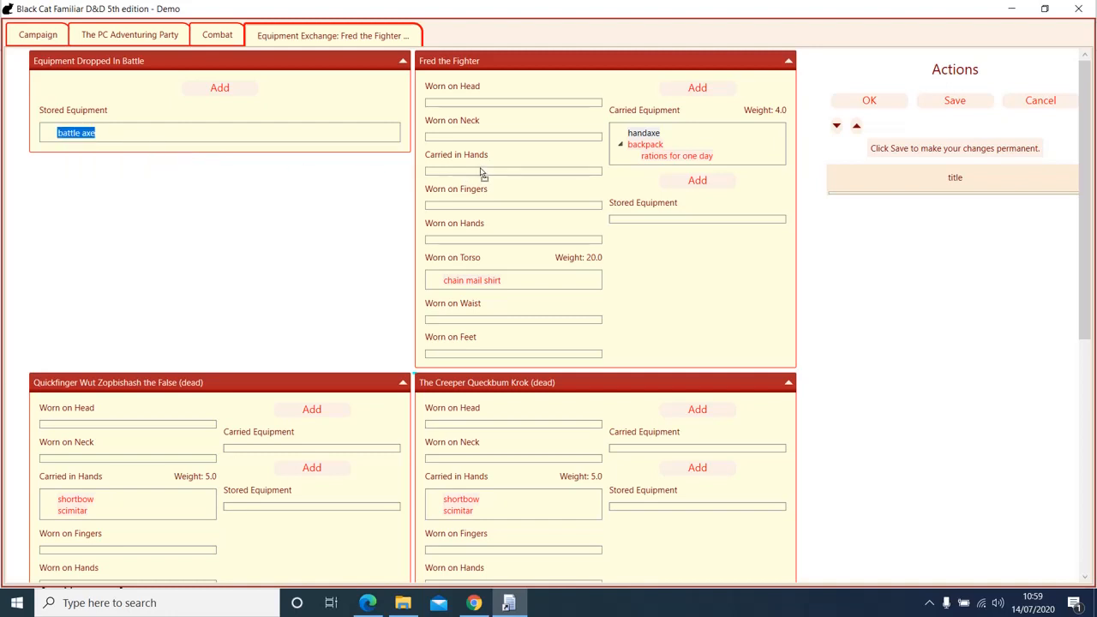
left_click_drag(482, 174, 482, 176)
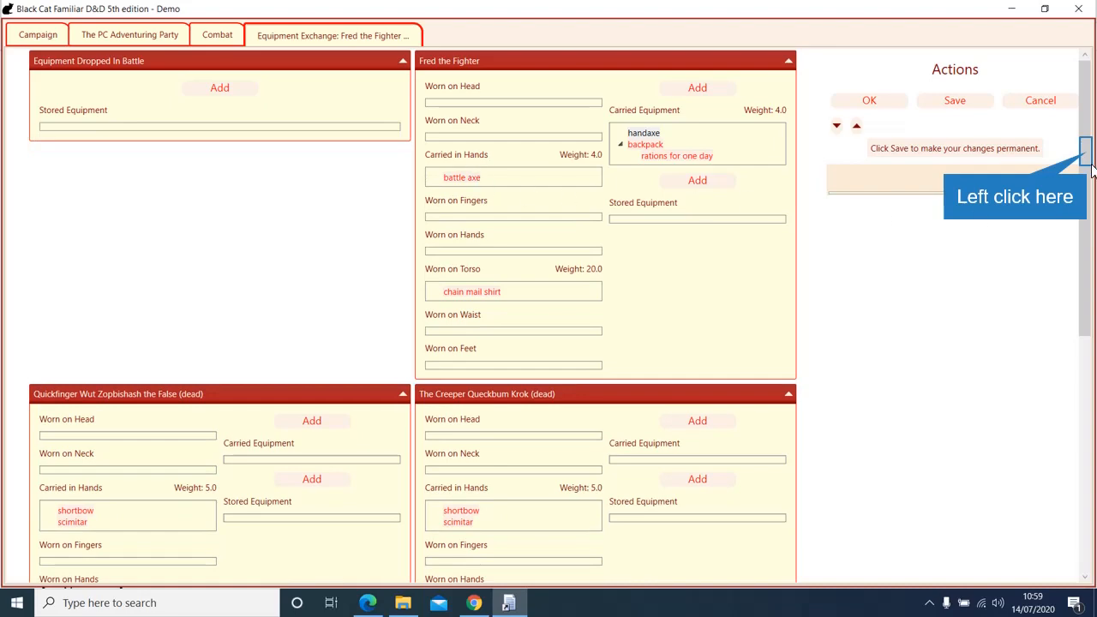
left_click_drag(1085, 151, 1048, 155)
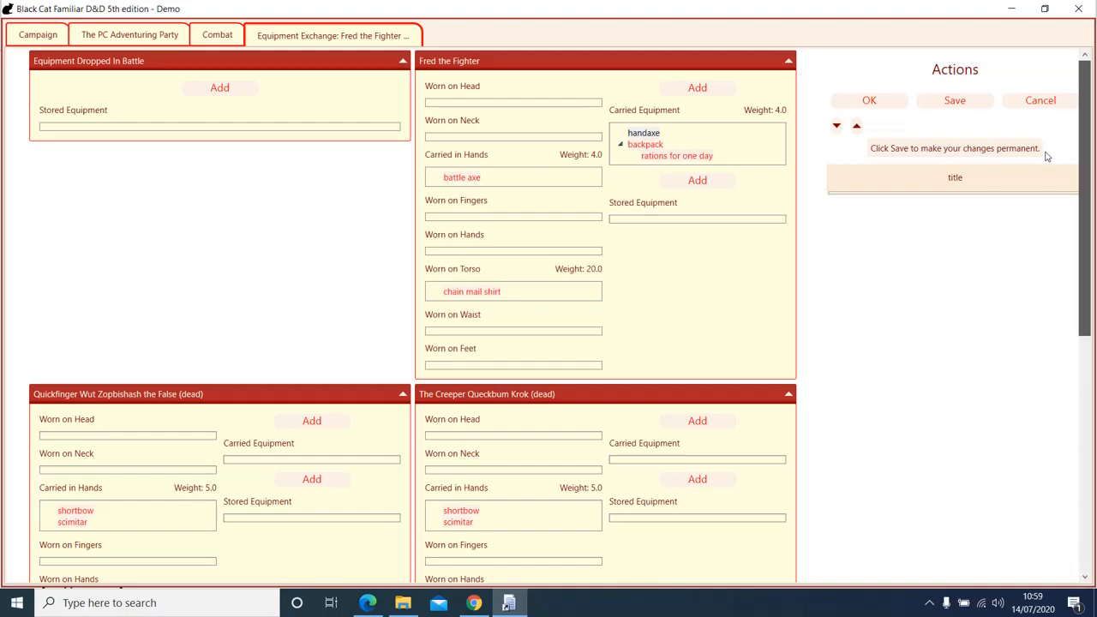
Step: Add the Creeper's shortbow and scimitar to Fred's carried equipment
left_click(451, 513)
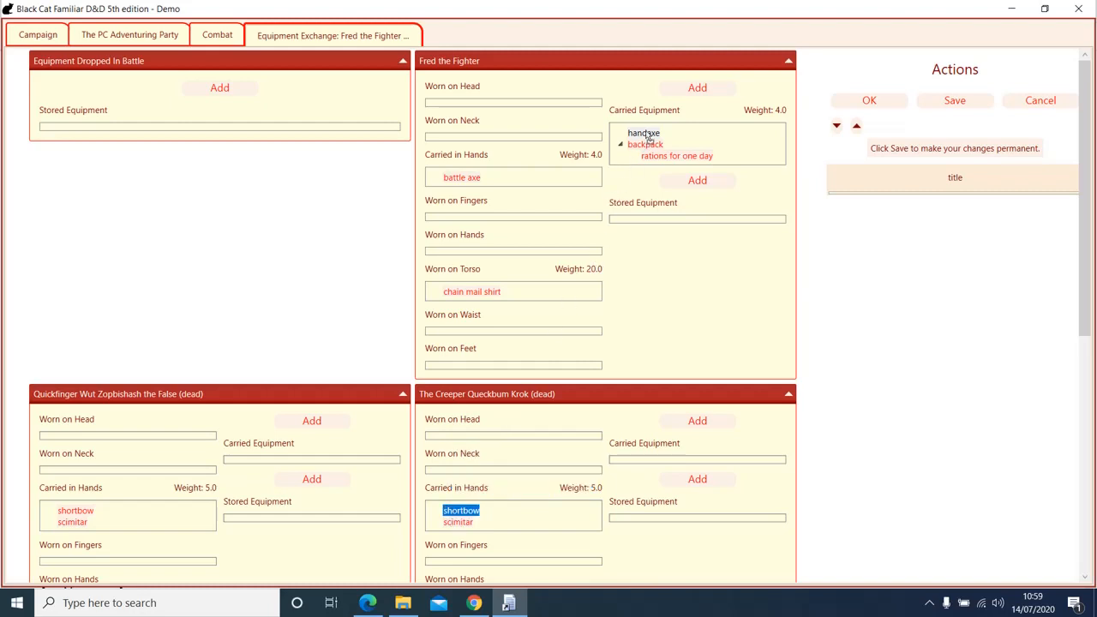
left_click_drag(649, 139, 648, 143)
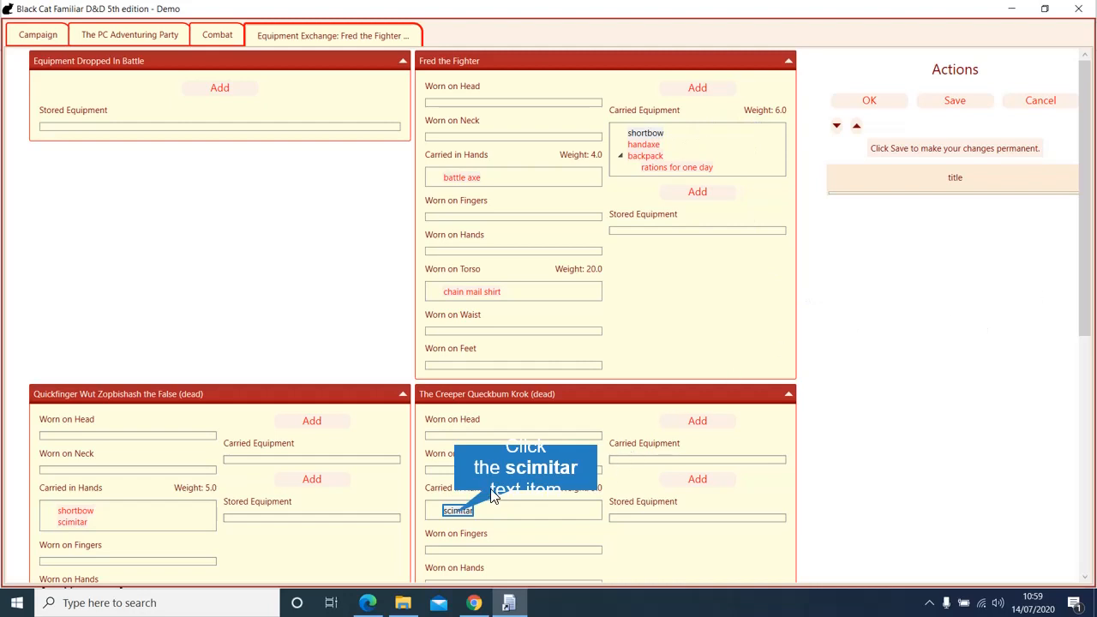
left_click(467, 510)
left_click_drag(635, 223, 652, 136)
Step: Give Quickfinger's shortbow to Willie the Wizard
scroll(839, 342, "down", 7)
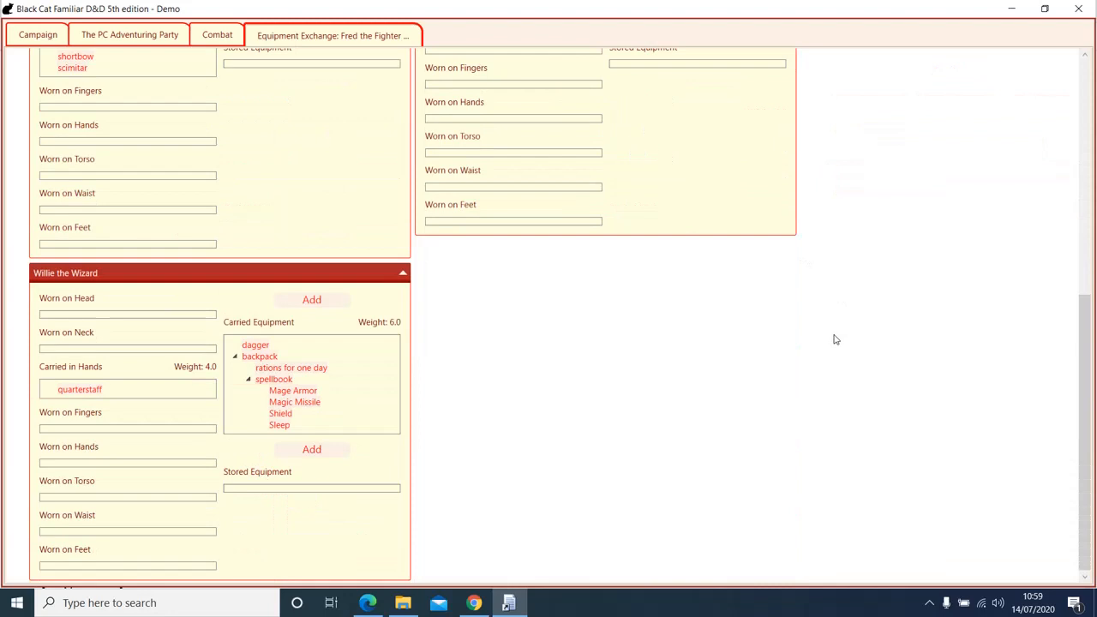
scroll(831, 339, "up", 1)
scroll(831, 339, "down", 1)
left_click_drag(76, 58, 251, 348)
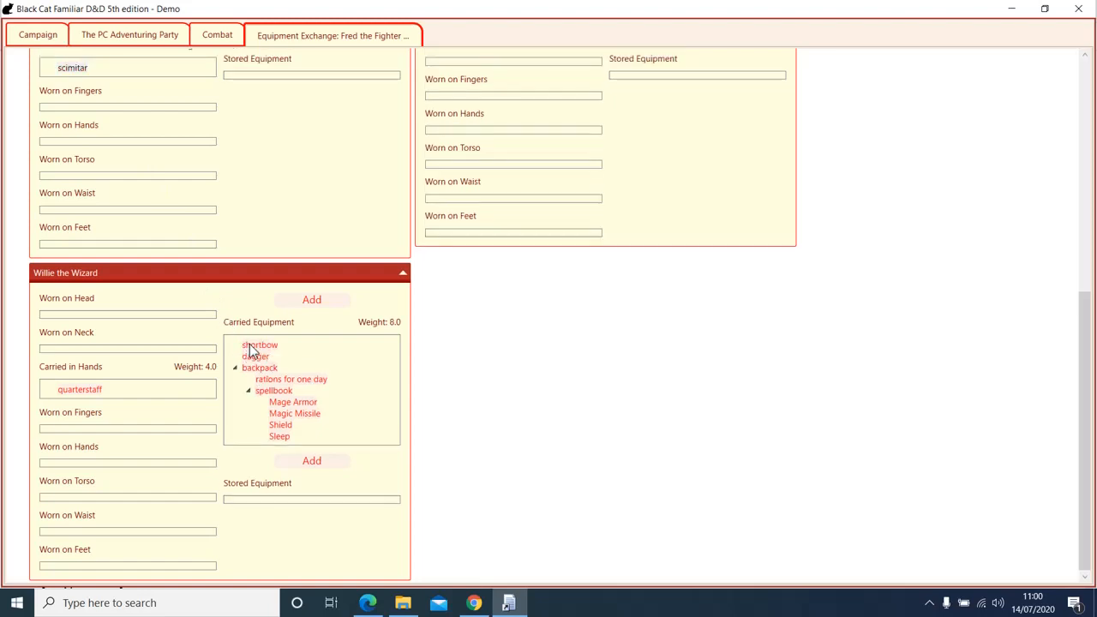
Step: Drag the scimitar from Quickfinger's Carried in Hands box into his Carried Equipment list
scroll(257, 137, "up", 1)
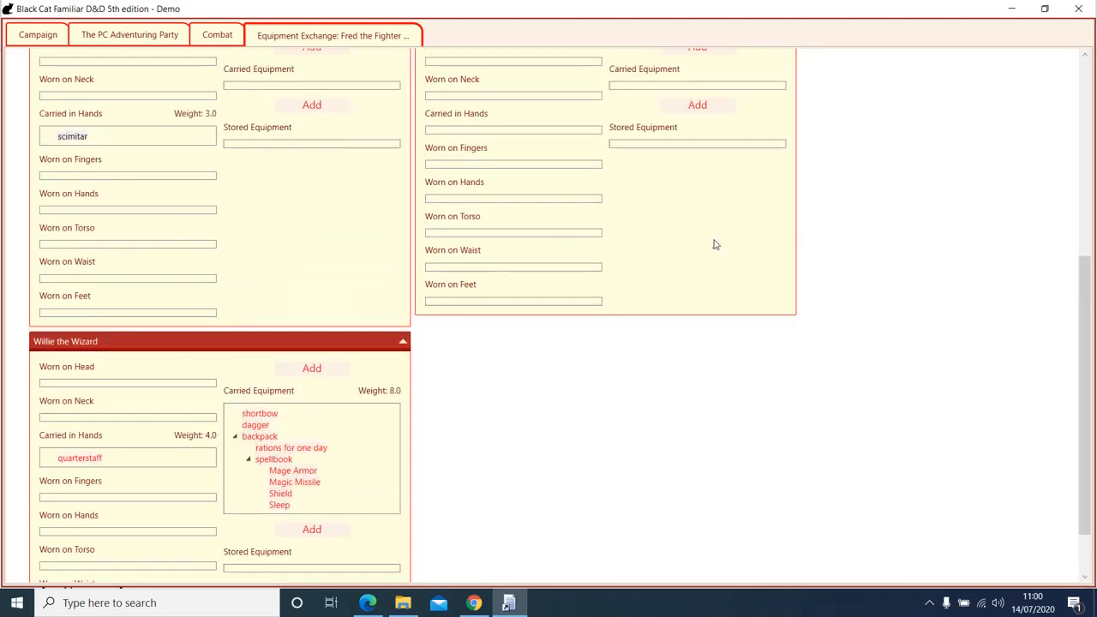
scroll(712, 243, "down", 1)
scroll(701, 235, "up", 1)
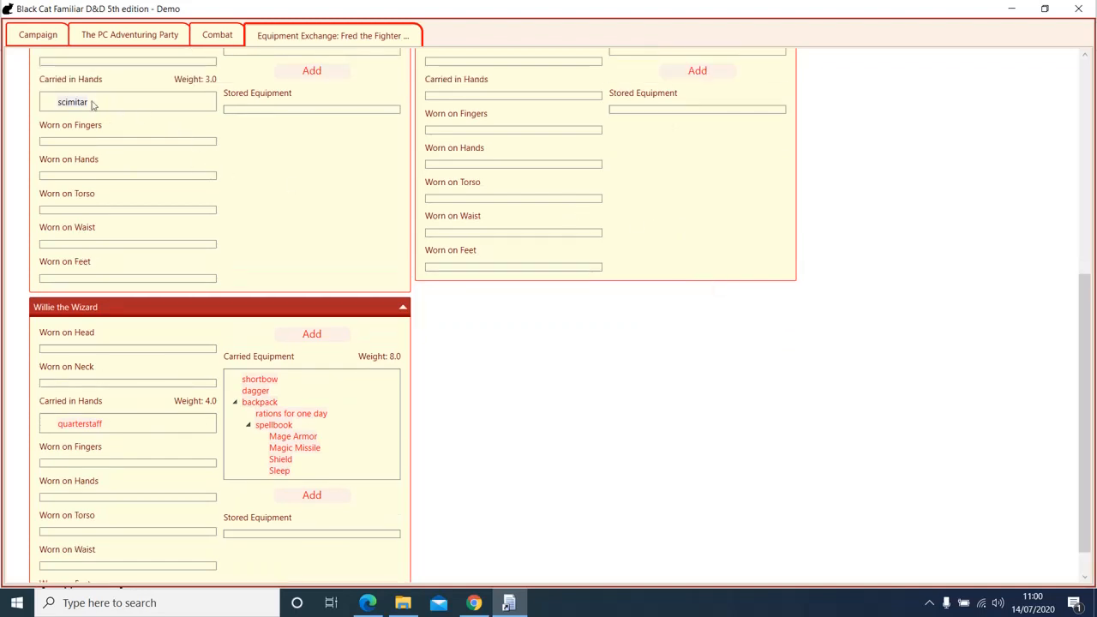
double_click(74, 105)
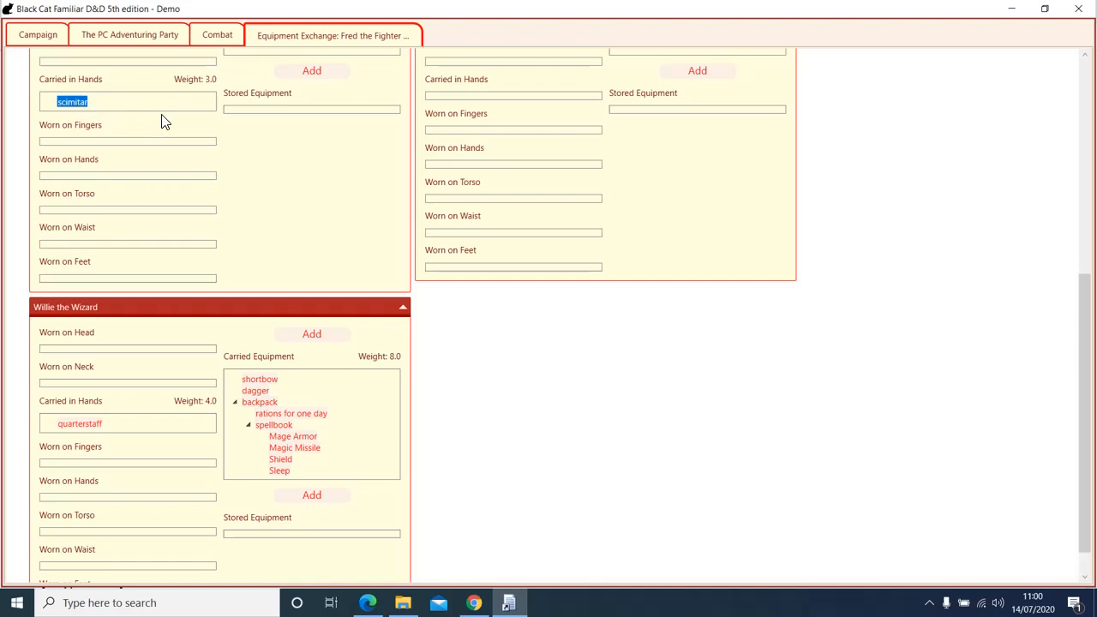
scroll(214, 160, "up", 4)
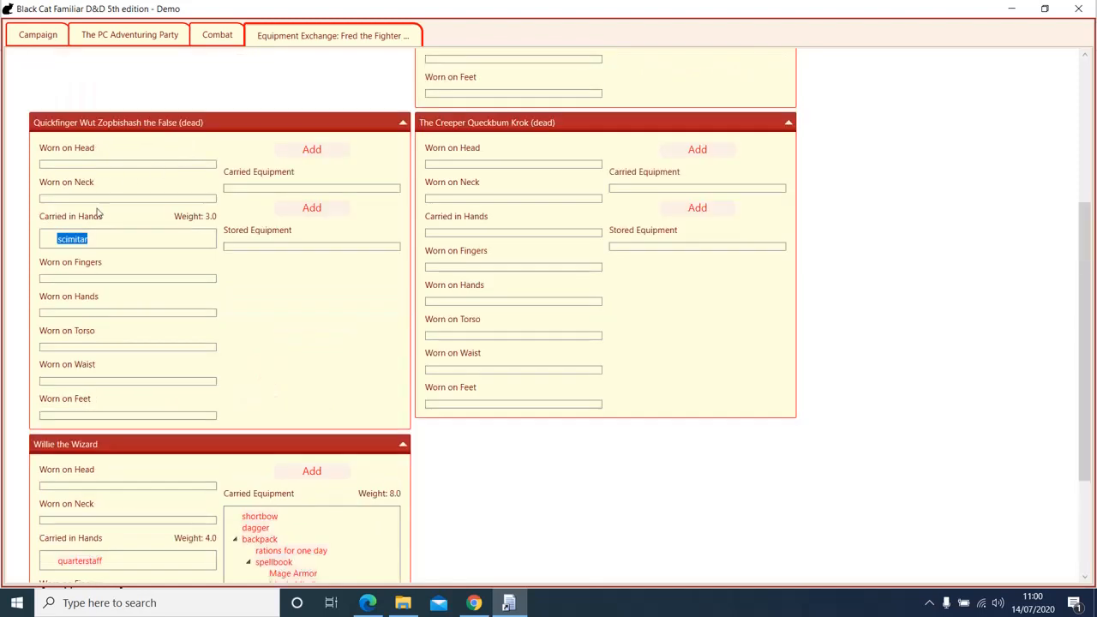
left_click_drag(250, 192, 247, 191)
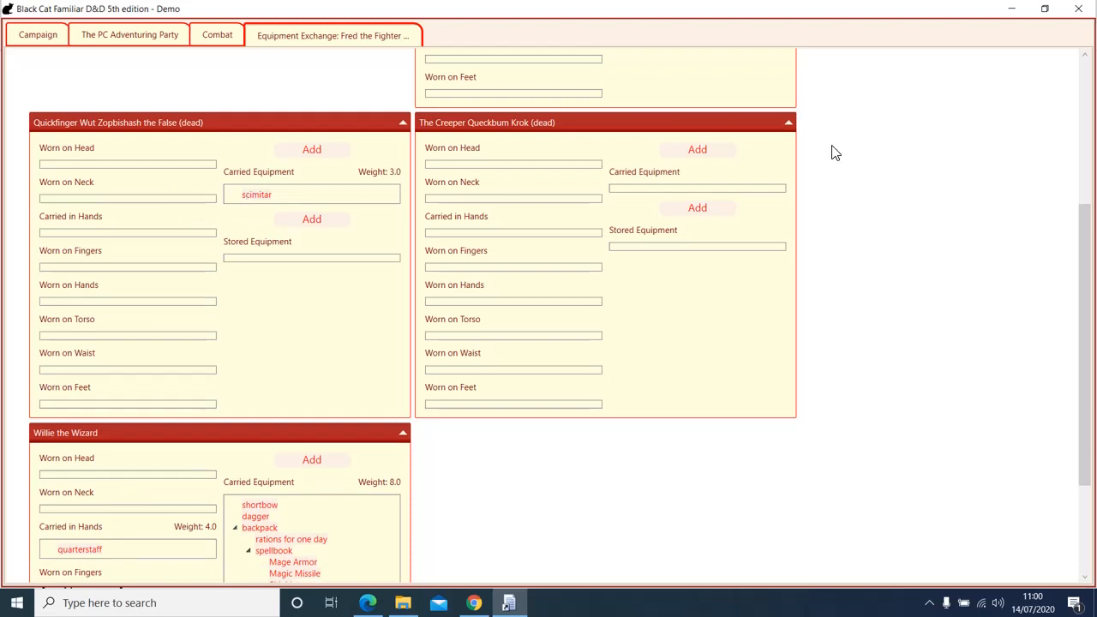
scroll(932, 175, "up", 3)
scroll(932, 175, "up", 1)
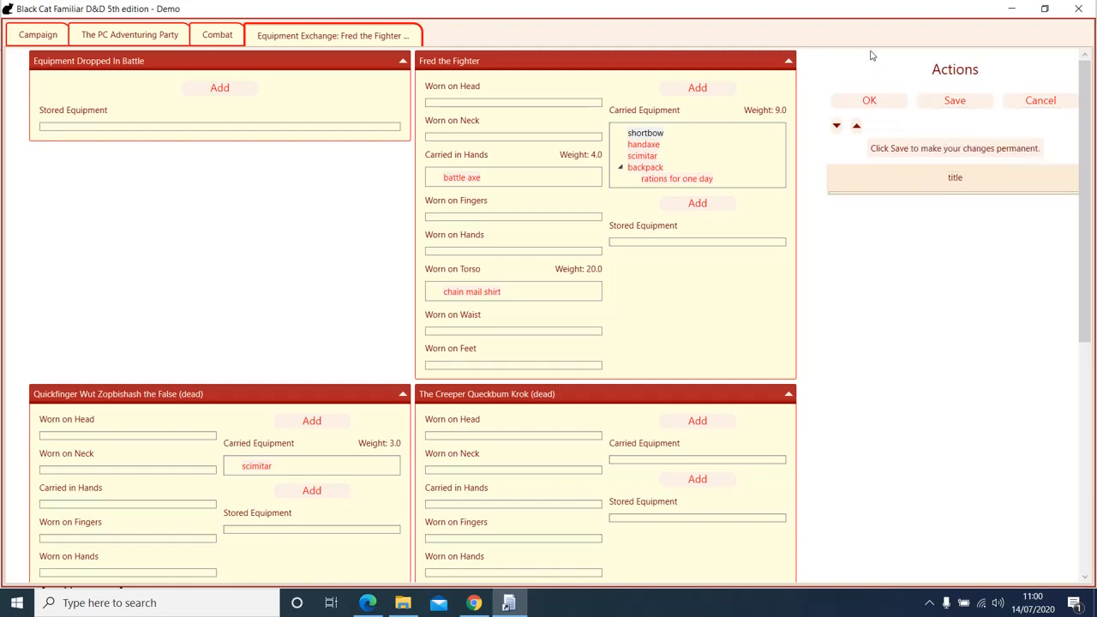
Step: Confirm the equipment exchange, then award different amounts: 50 XP to Fred, 75 XP to Willie
left_click(880, 103)
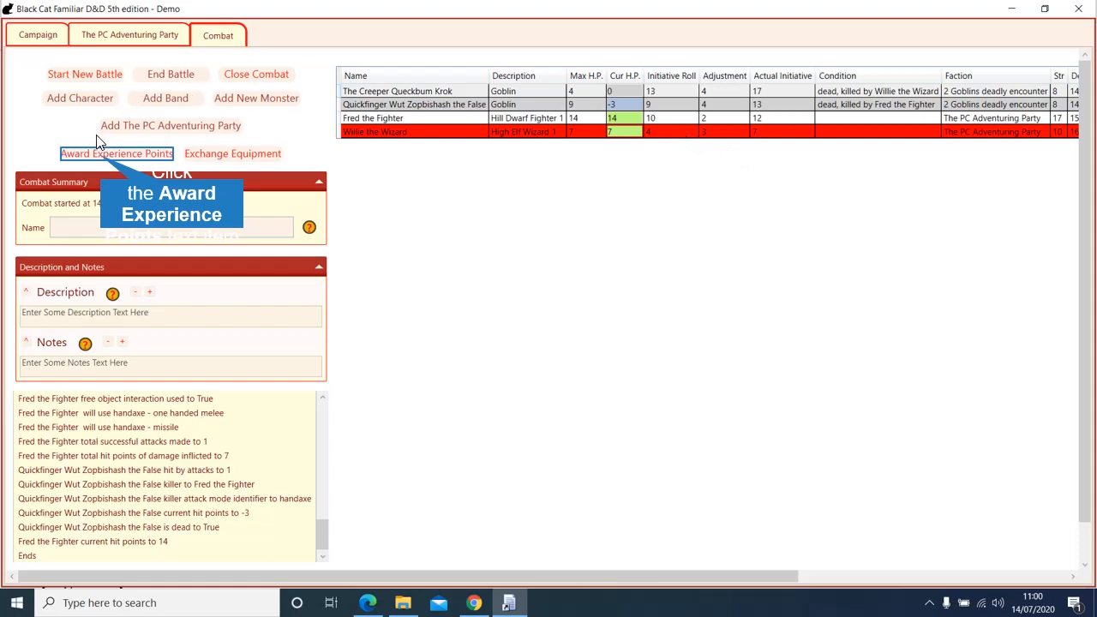
left_click(104, 155)
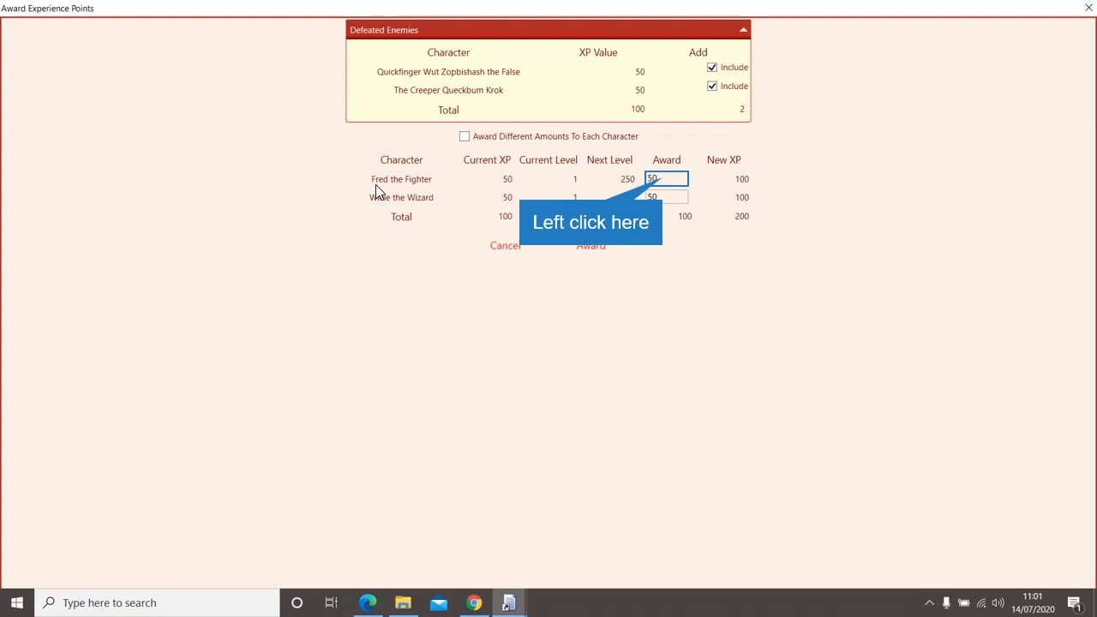
left_click(661, 181)
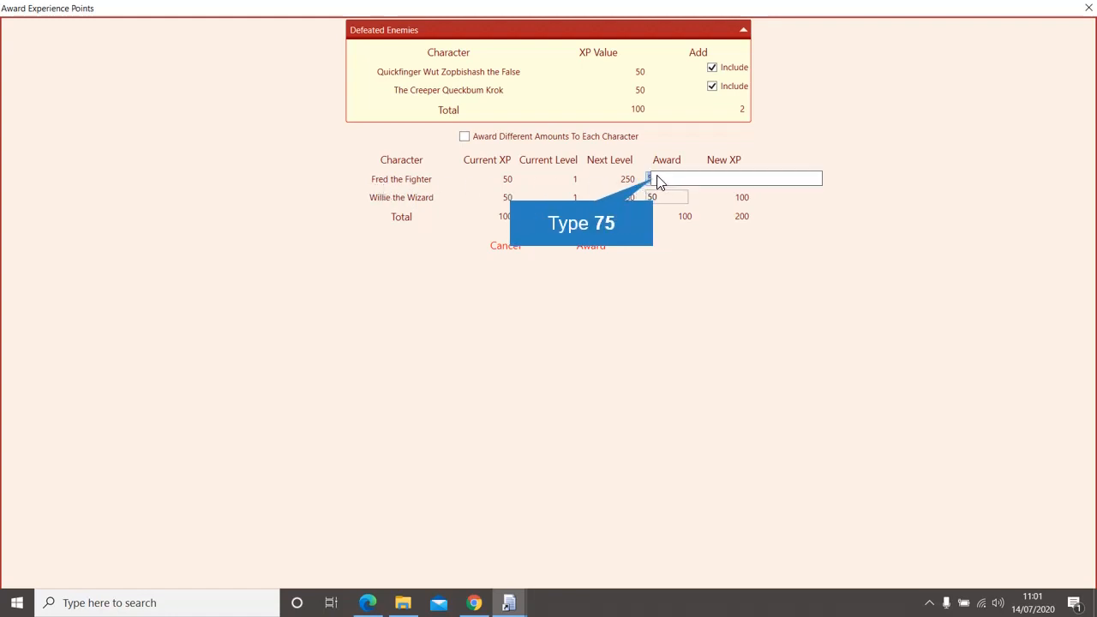
type("7")
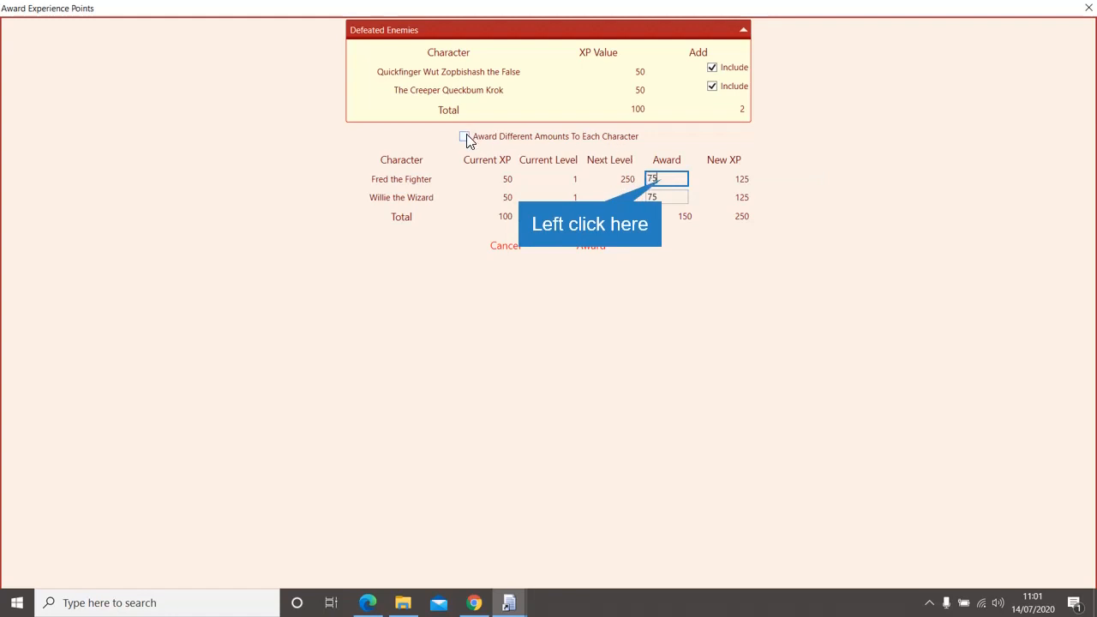
left_click(661, 177)
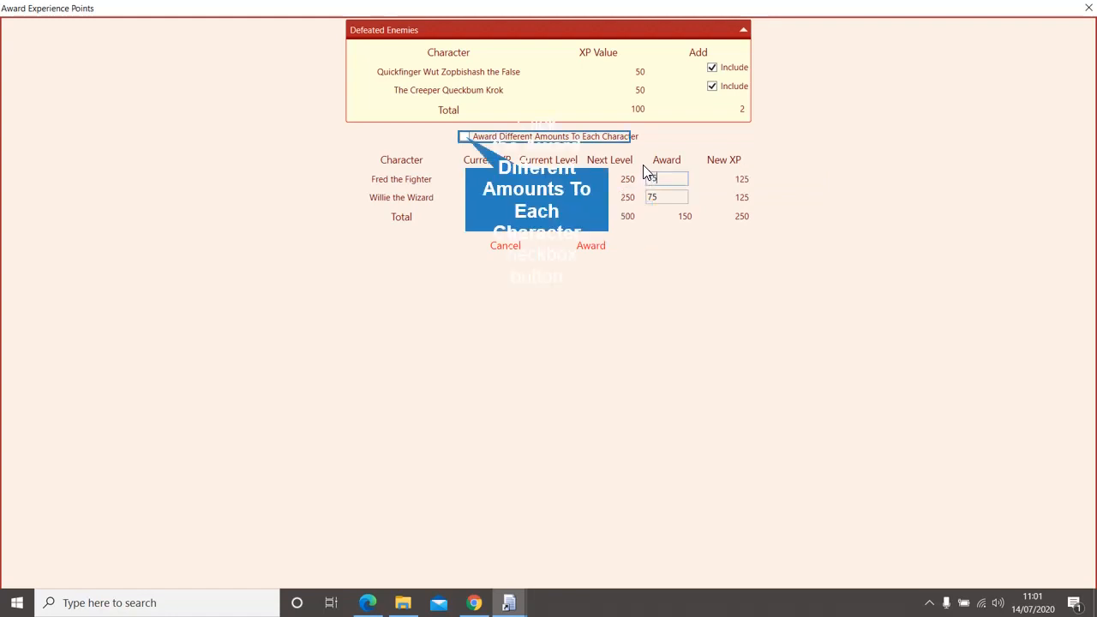
left_click(467, 138)
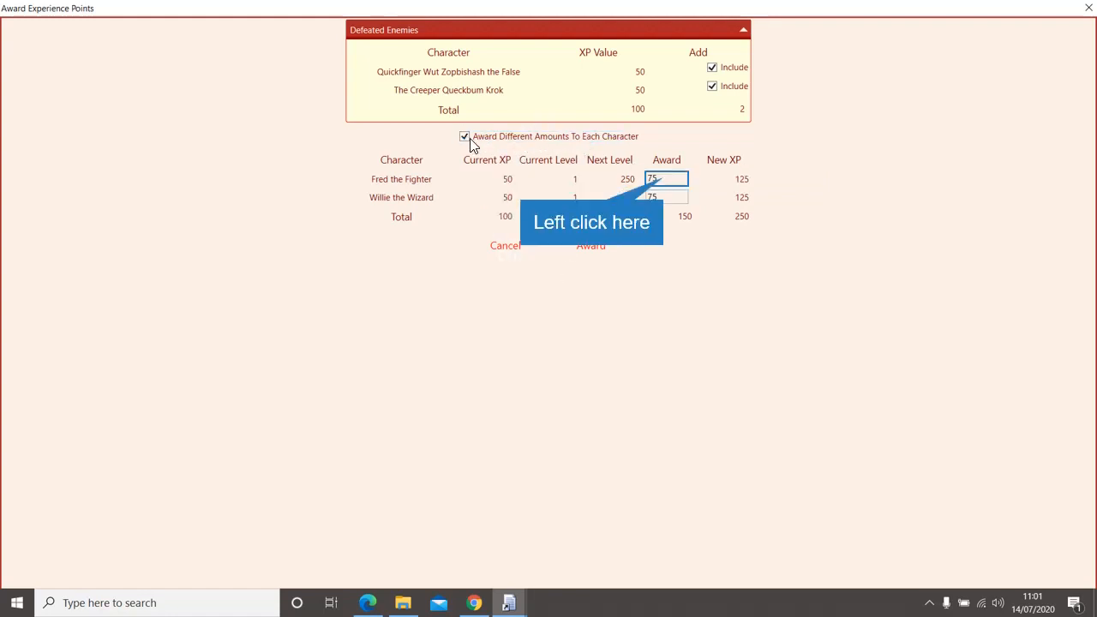
left_click(665, 184)
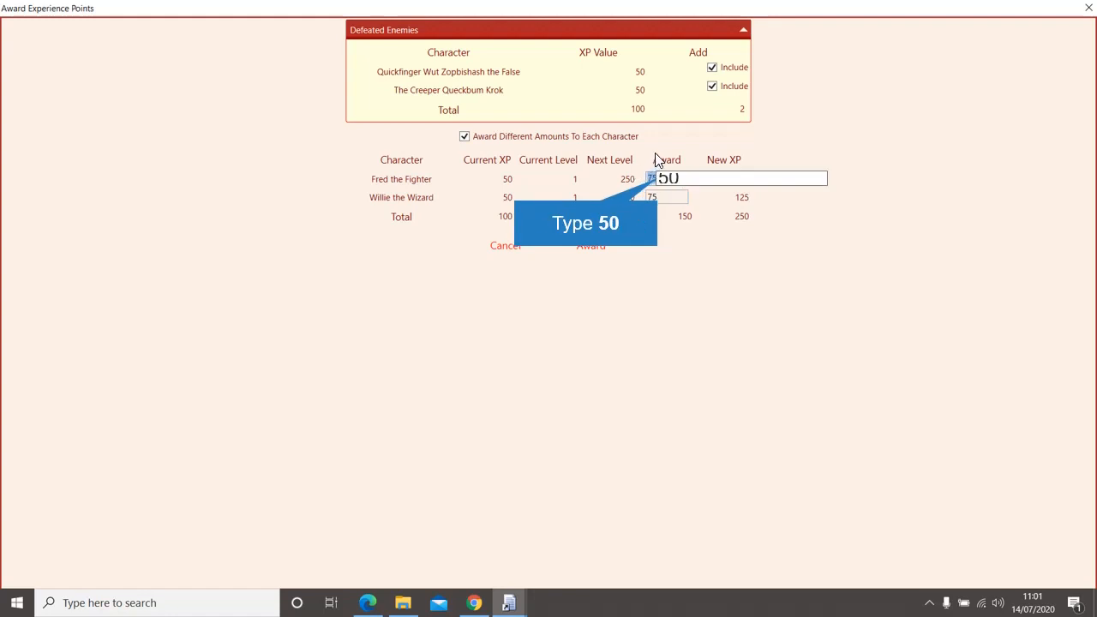
type("50")
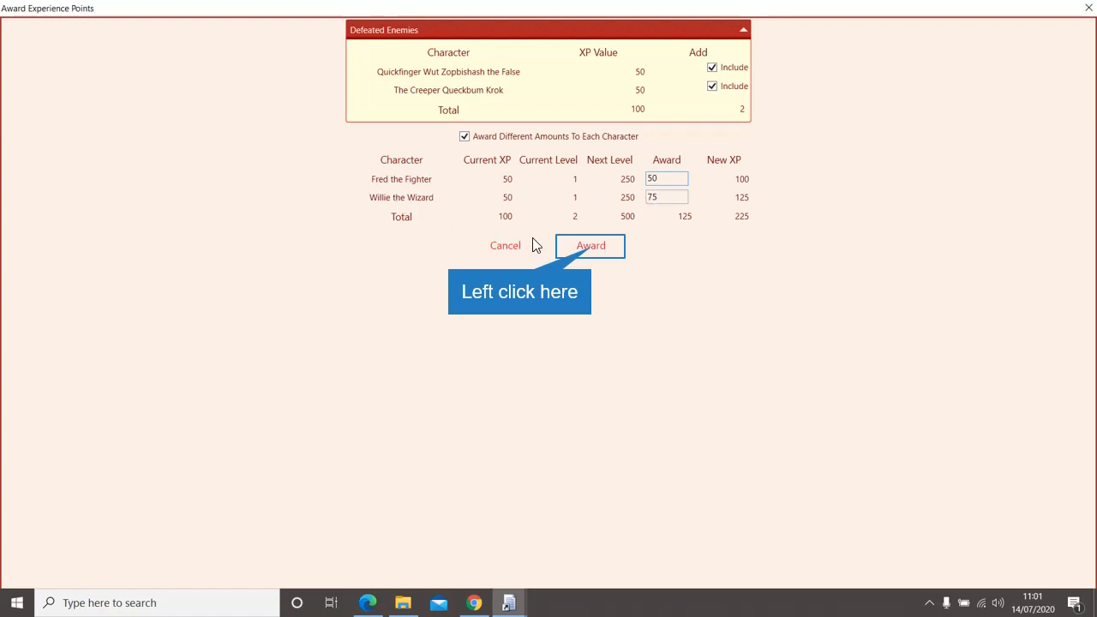
left_click(586, 247)
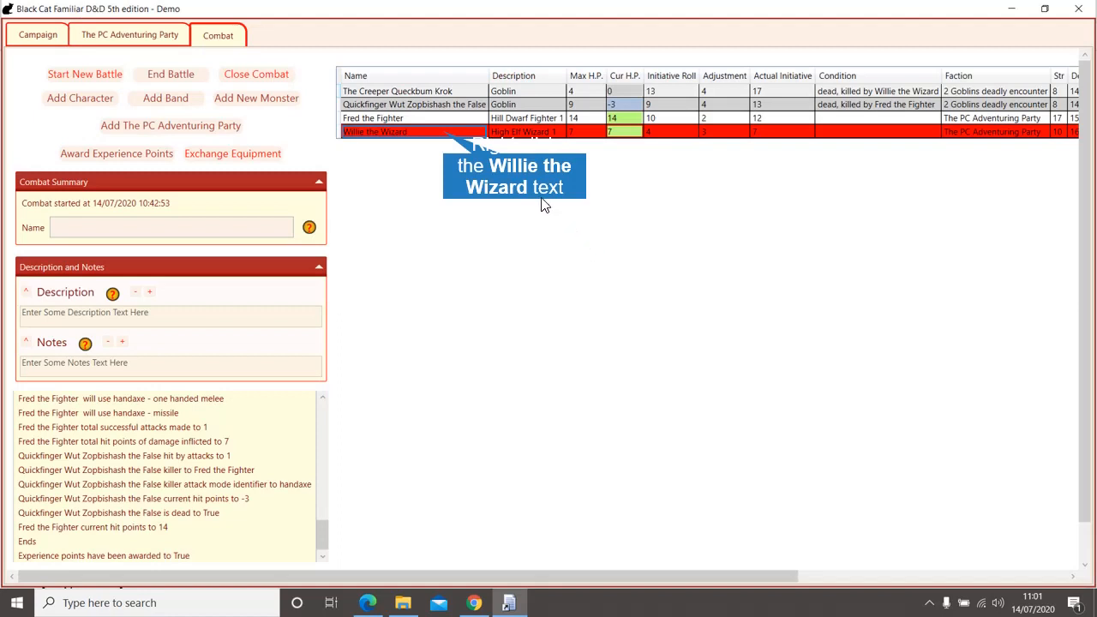
Step: Open Willie the Wizard's character sheet from the combat table, showing 125 XP at level 1
right_click(445, 140)
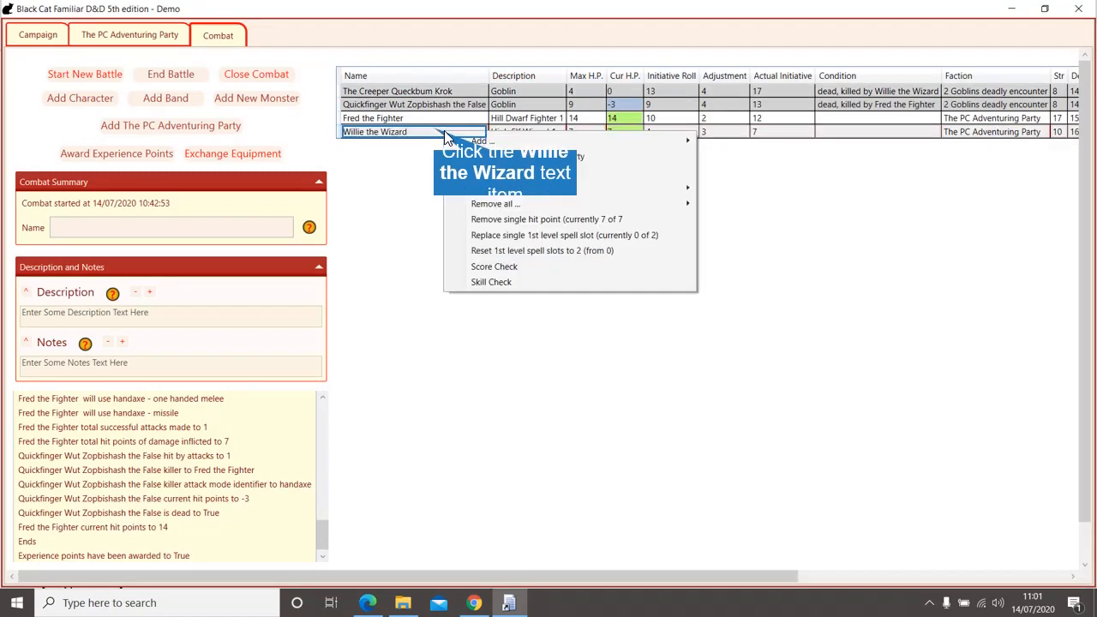
mouse_move(446, 141)
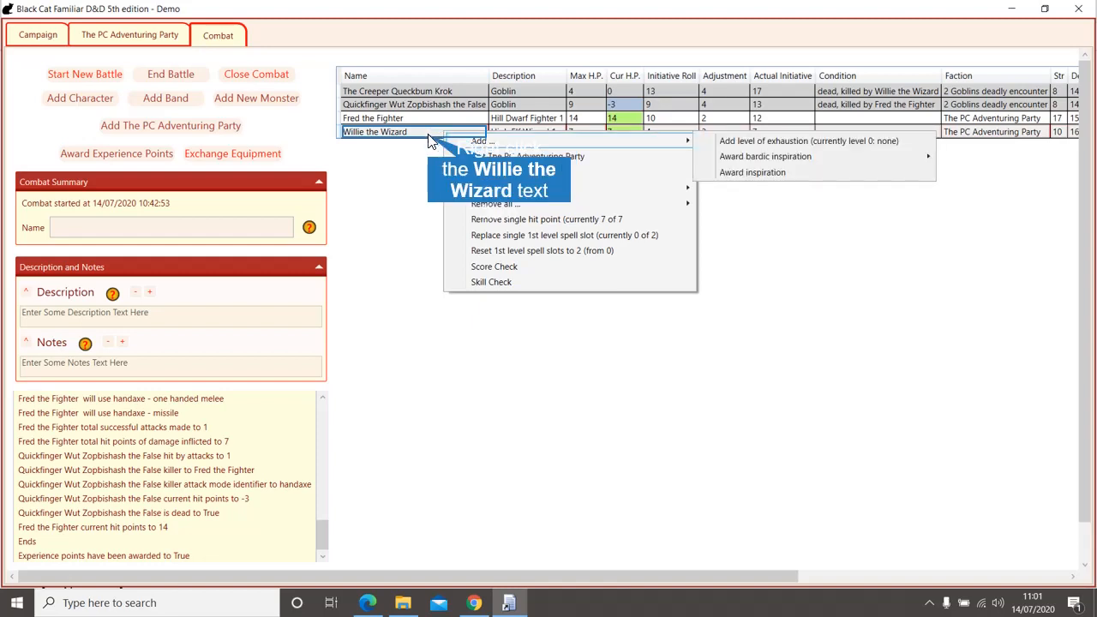
right_click(429, 135)
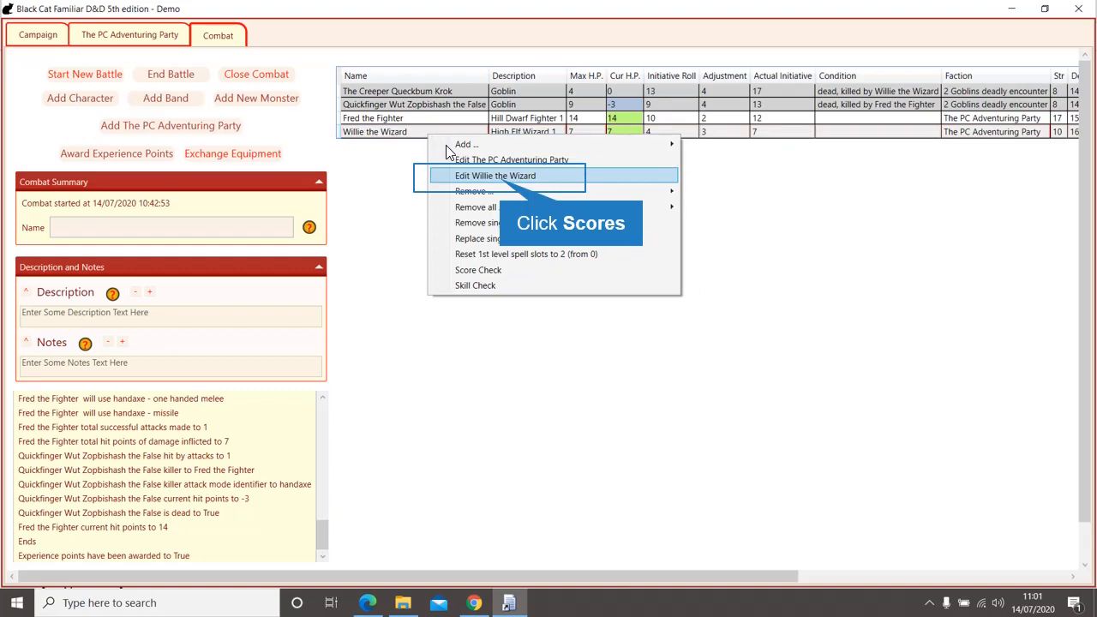
left_click(500, 178)
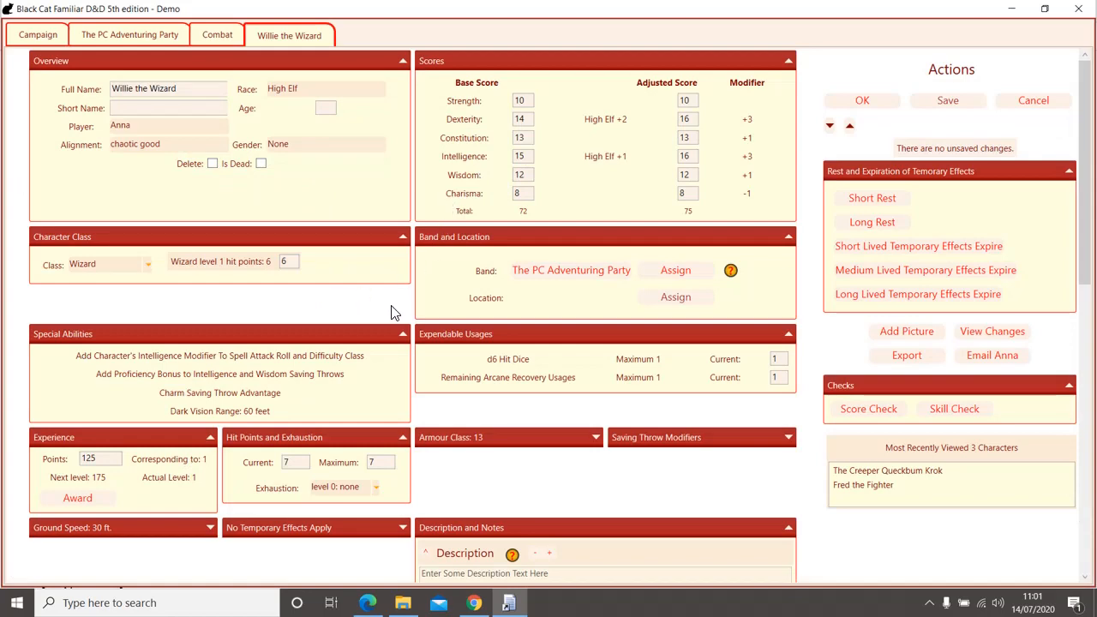
scroll(389, 310, "down", 1)
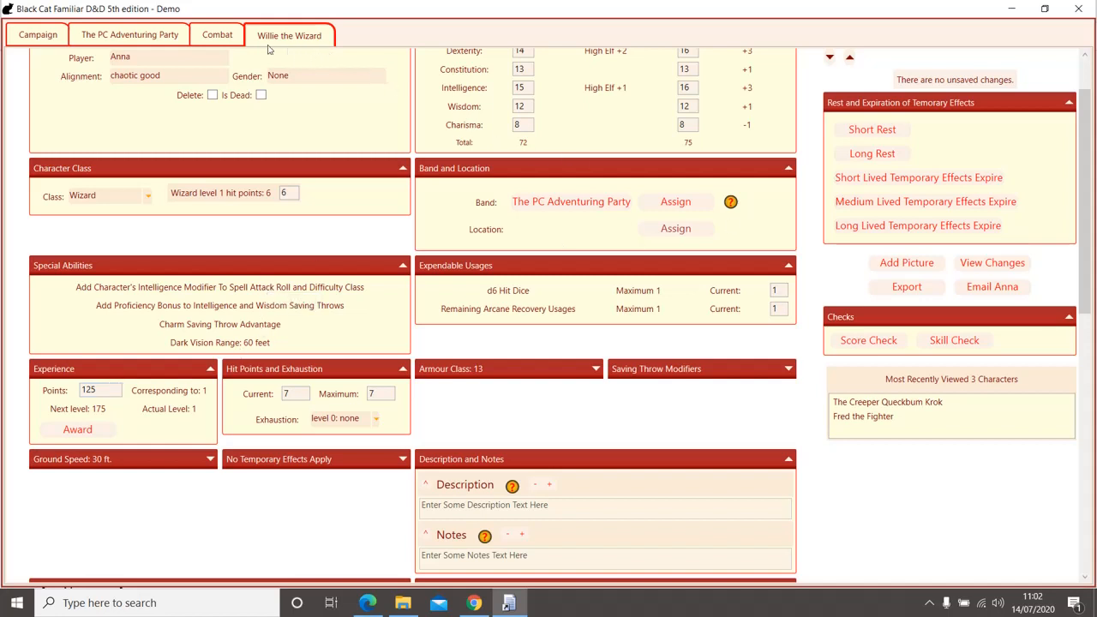
Step: On The PC Adventuring Party page, remove a single hit point from Willie the Wizard
left_click(156, 37)
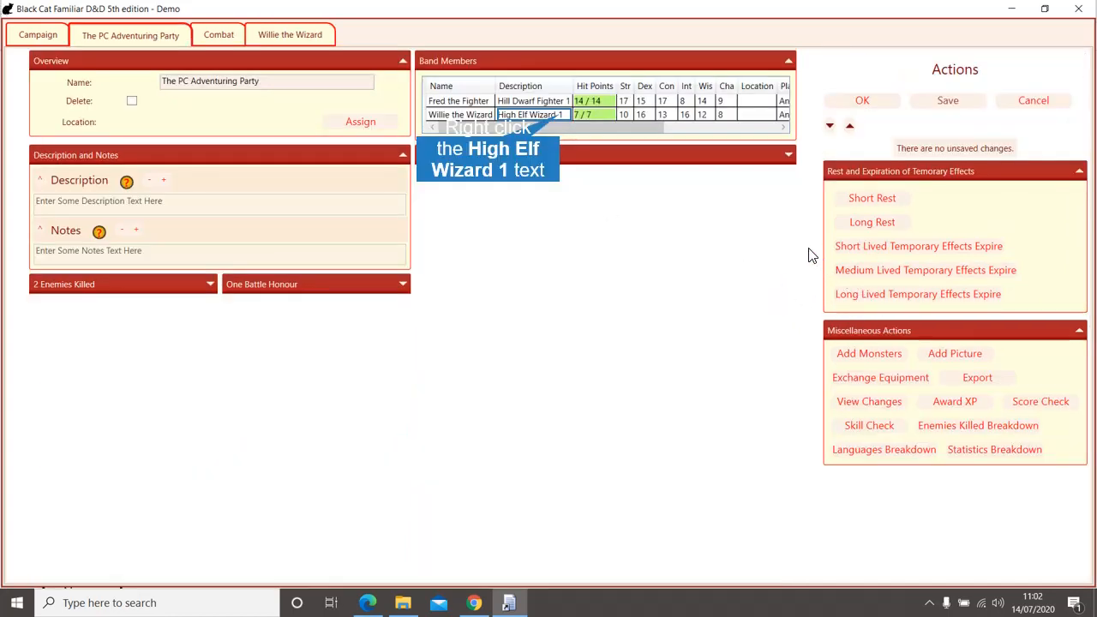
right_click(560, 114)
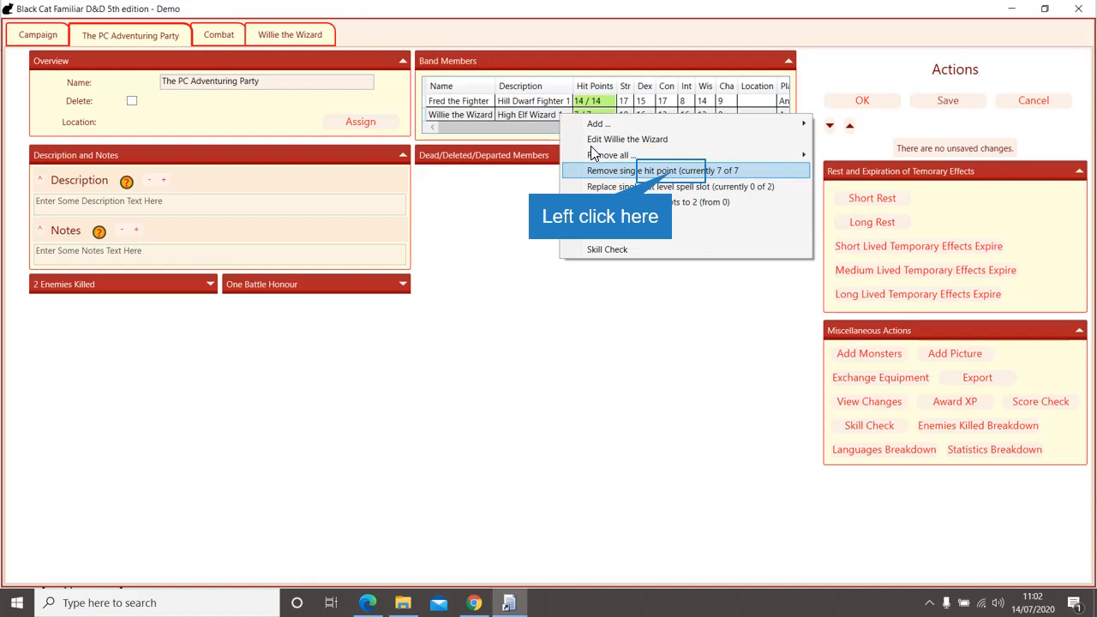
left_click(669, 171)
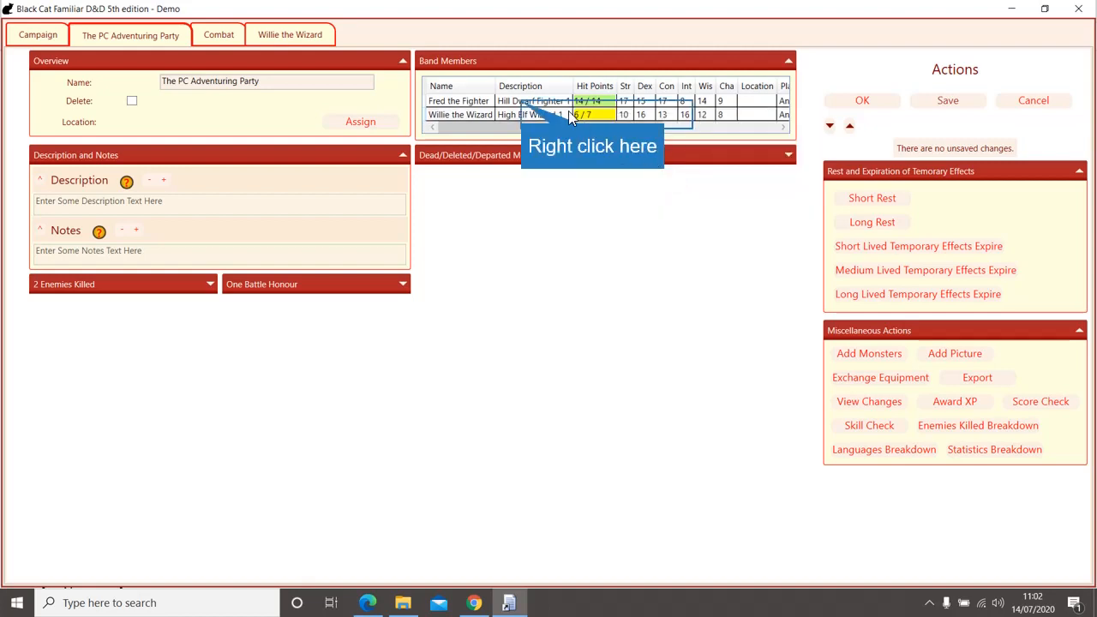
Step: Set Fred the Fighter's current hit points to 10 and save his sheet
right_click(522, 101)
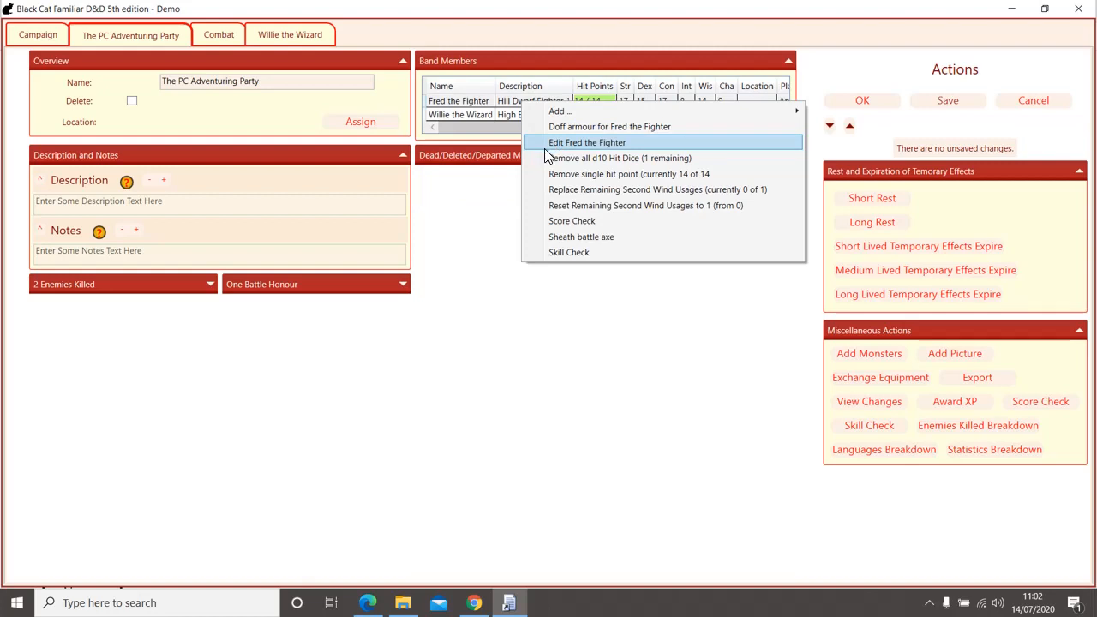
scroll(653, 357, "down", 2)
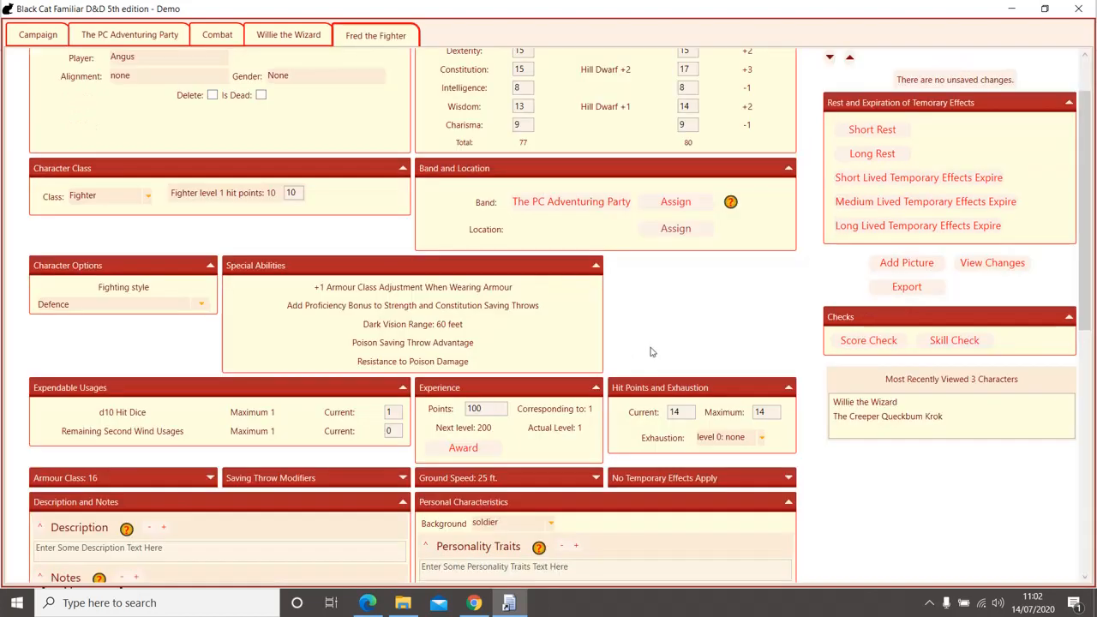
left_click(685, 411)
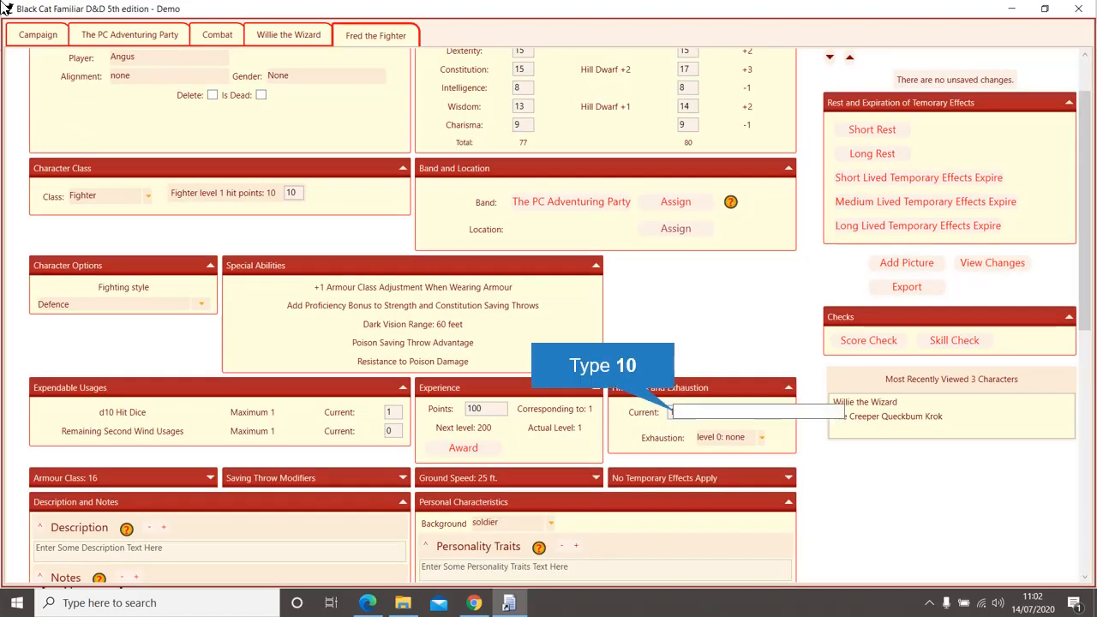
type("1")
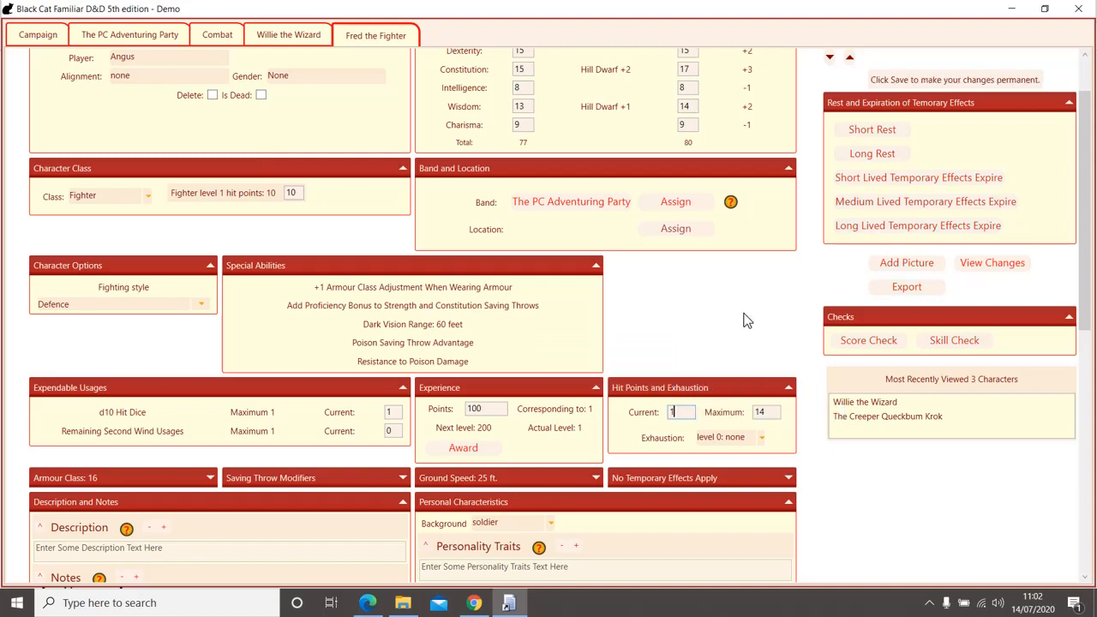
scroll(743, 321, "up", 2)
left_click(864, 101)
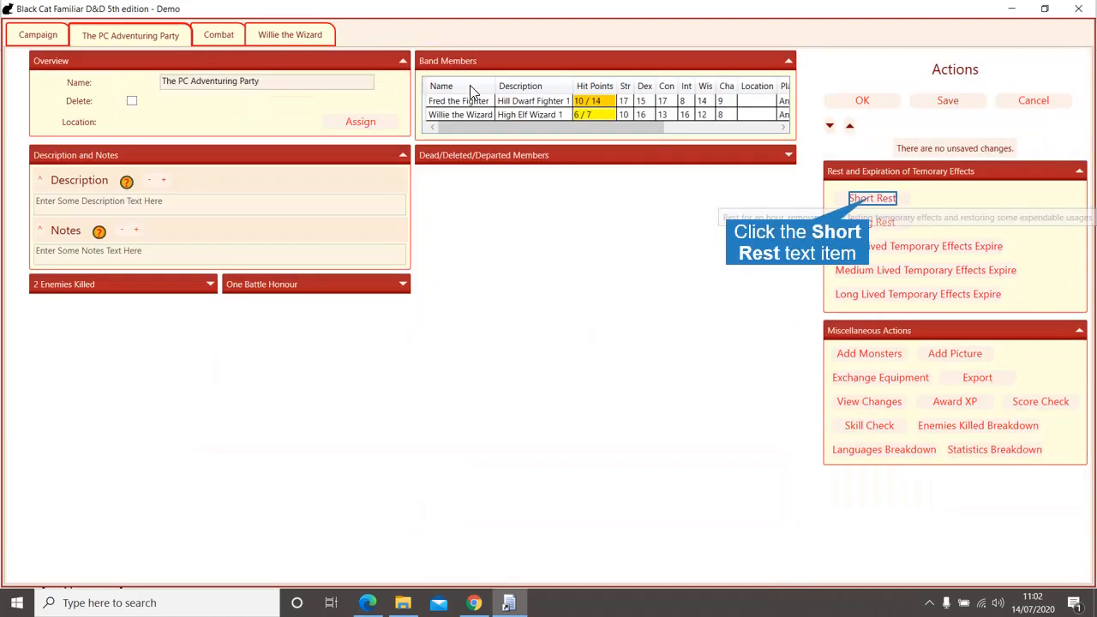
Step: Start a short rest and spend 1 of Fred's d10 hit dice to heal him
left_click(871, 198)
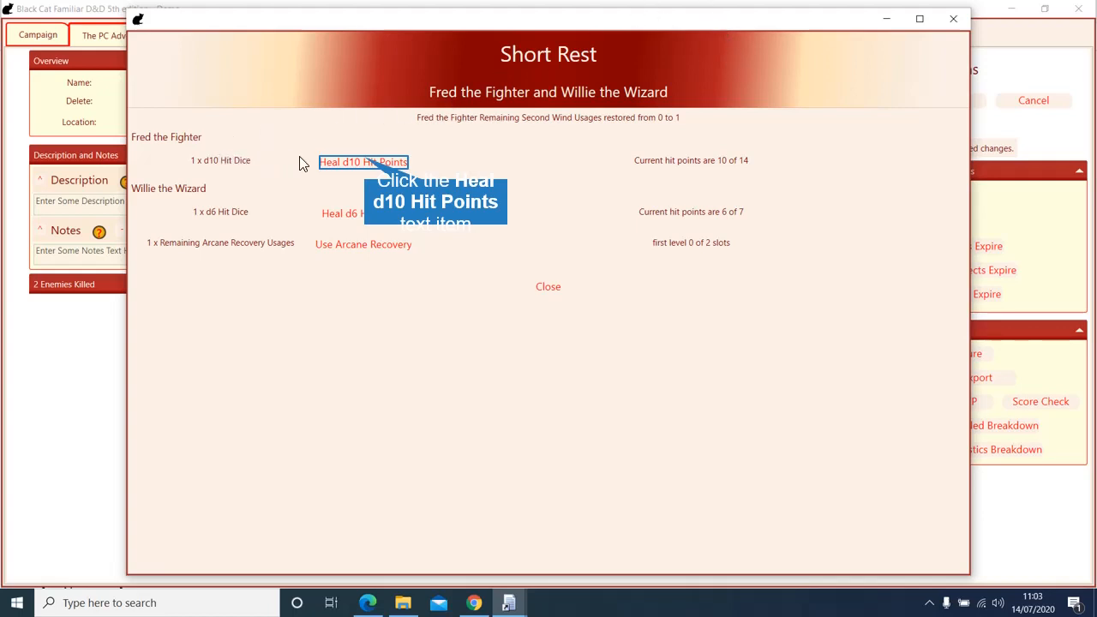
left_click(365, 162)
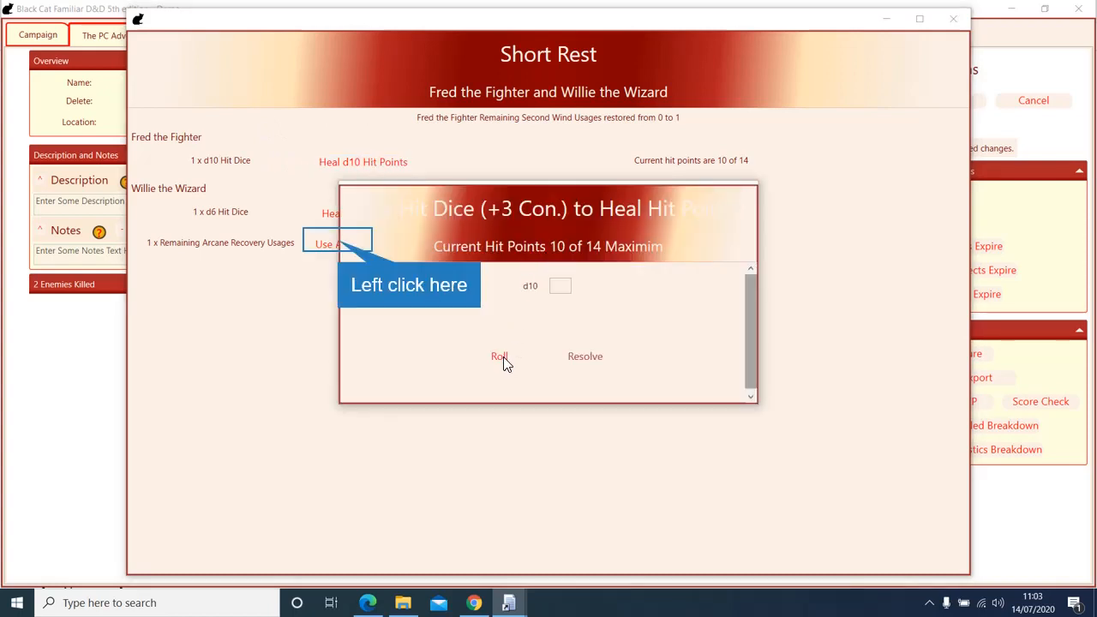
left_click(341, 246)
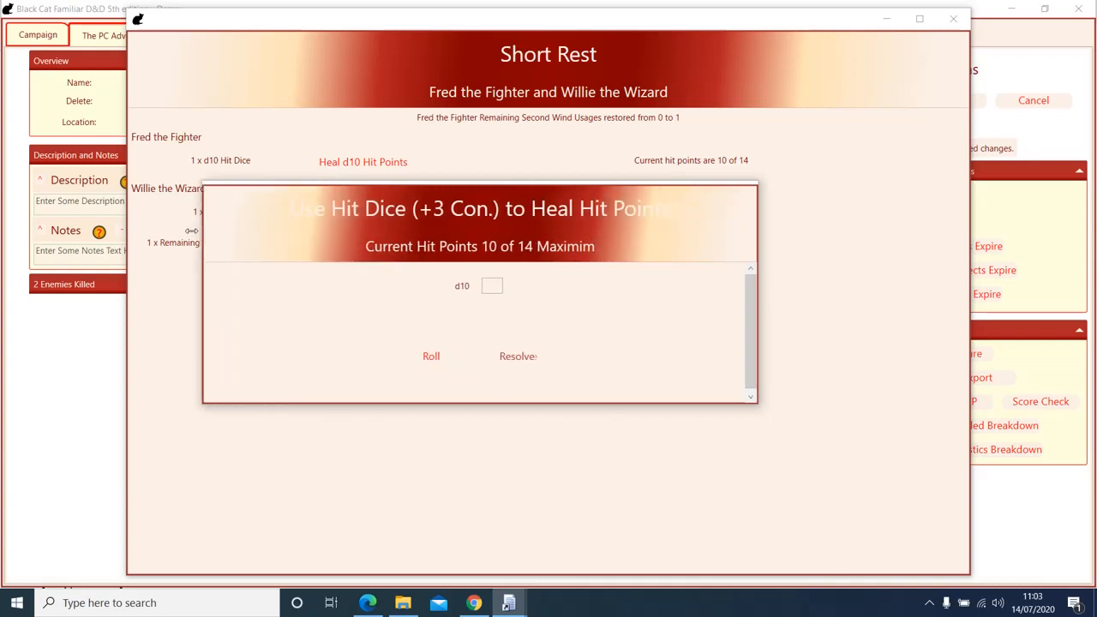
left_click(761, 283)
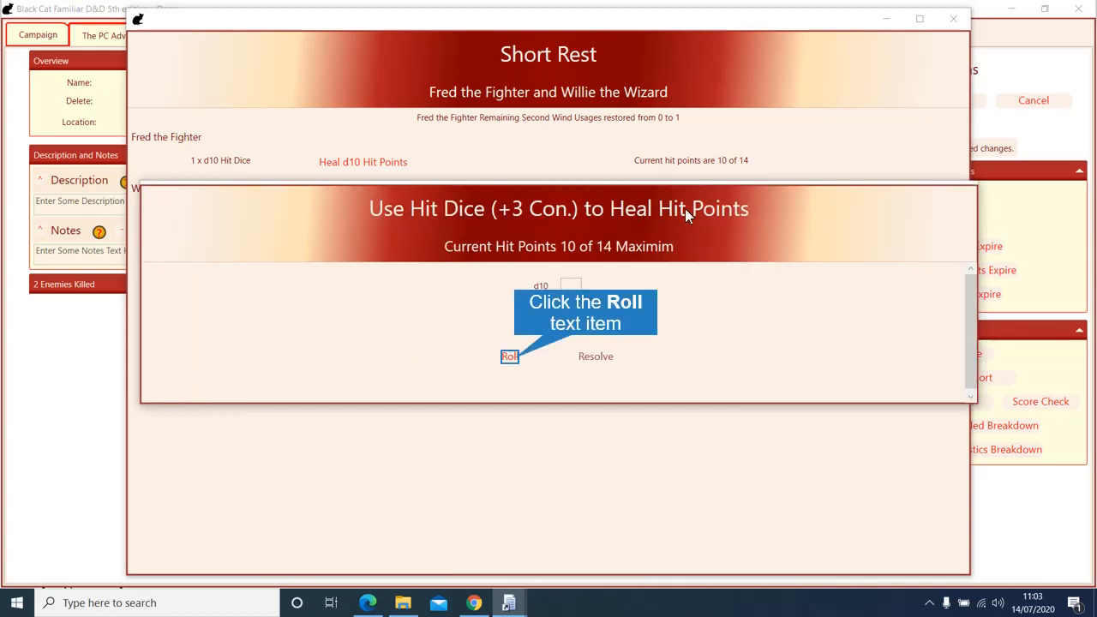
left_click(513, 355)
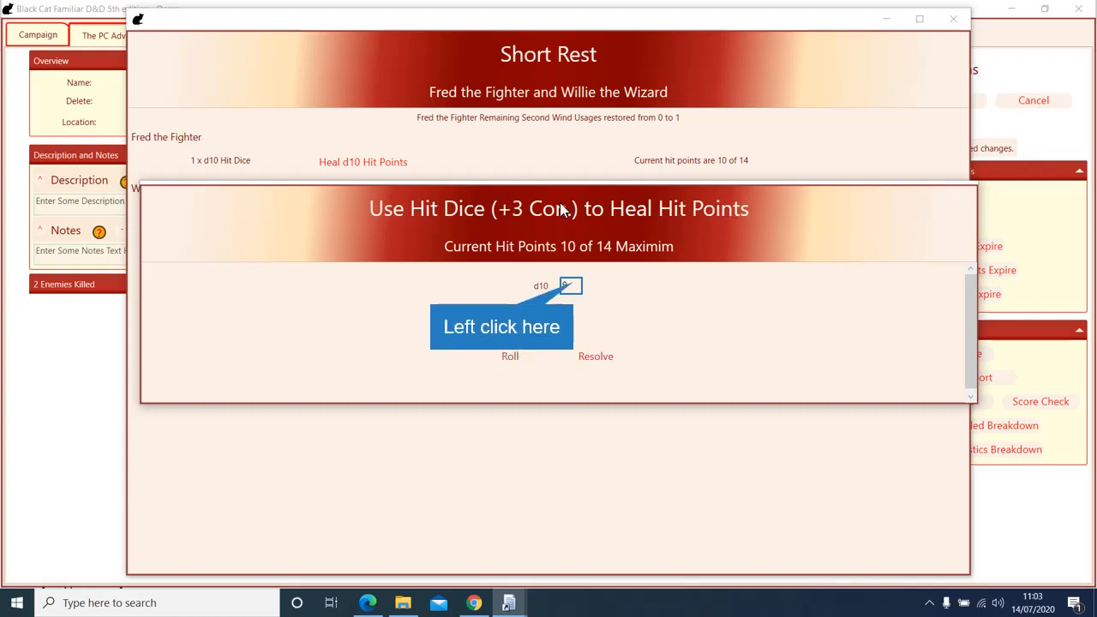
left_click(573, 283)
type("1")
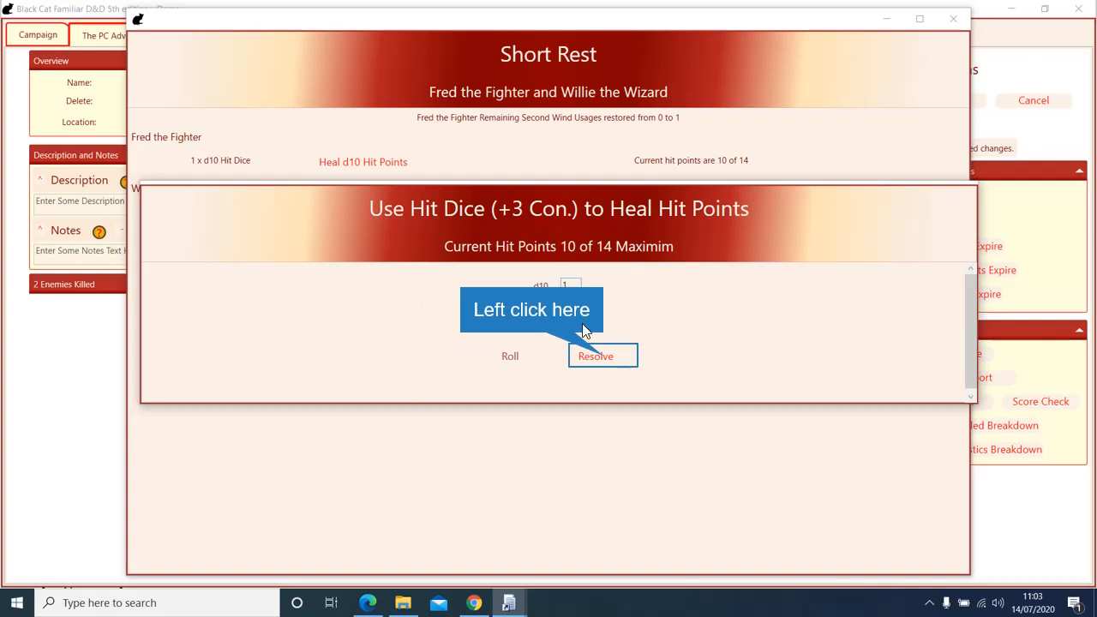
left_click(603, 357)
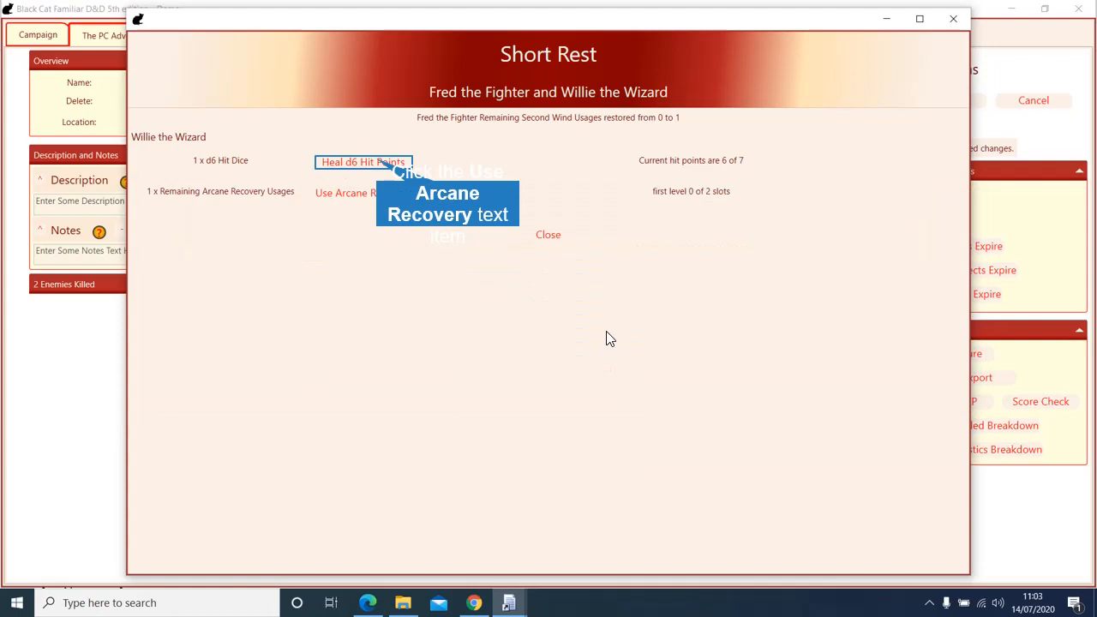
Step: Heal Willie with his d6 hit die and use his Arcane Recovery to regain a spell slot
left_click(378, 161)
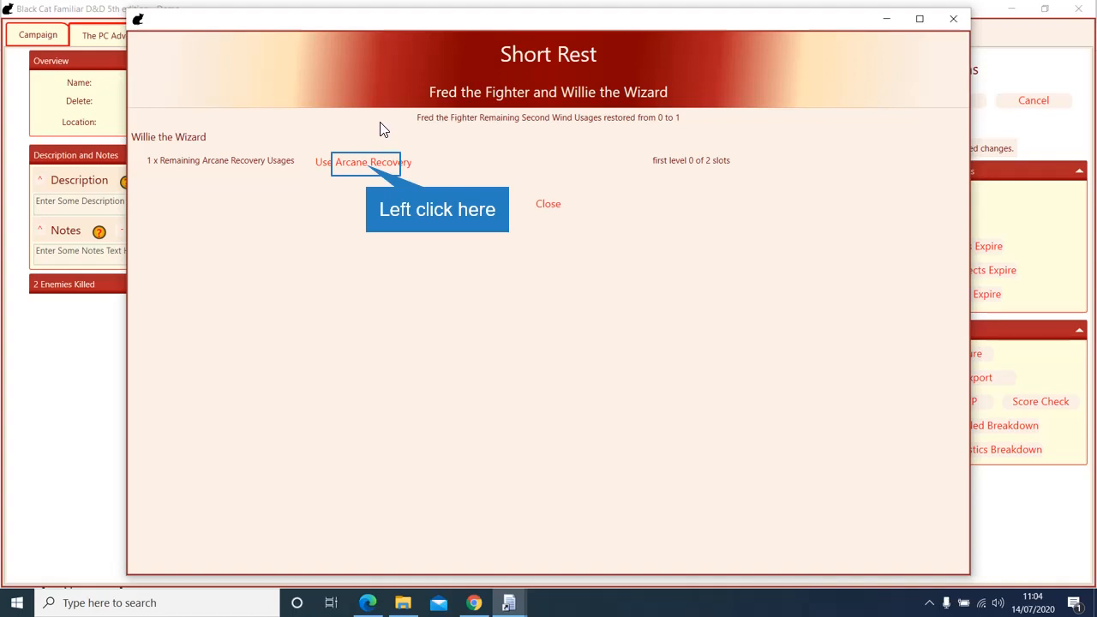
left_click(368, 167)
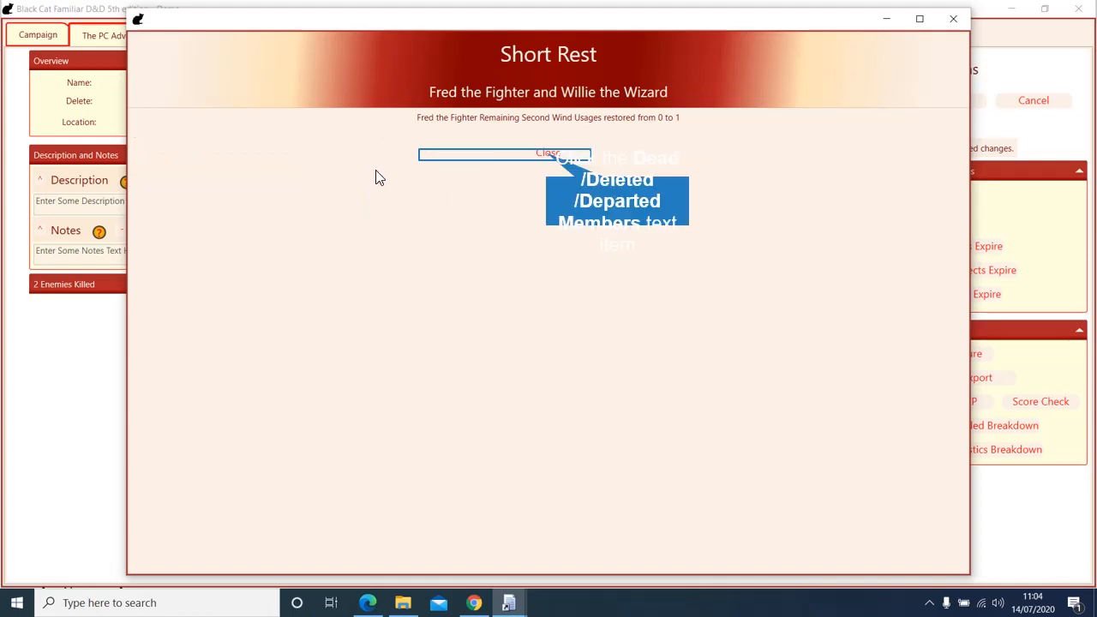
Step: End the short rest and review Willie's sheet: 7 of 7 hit points, Hit Dice and Arcane Recovery at 0
left_click(547, 154)
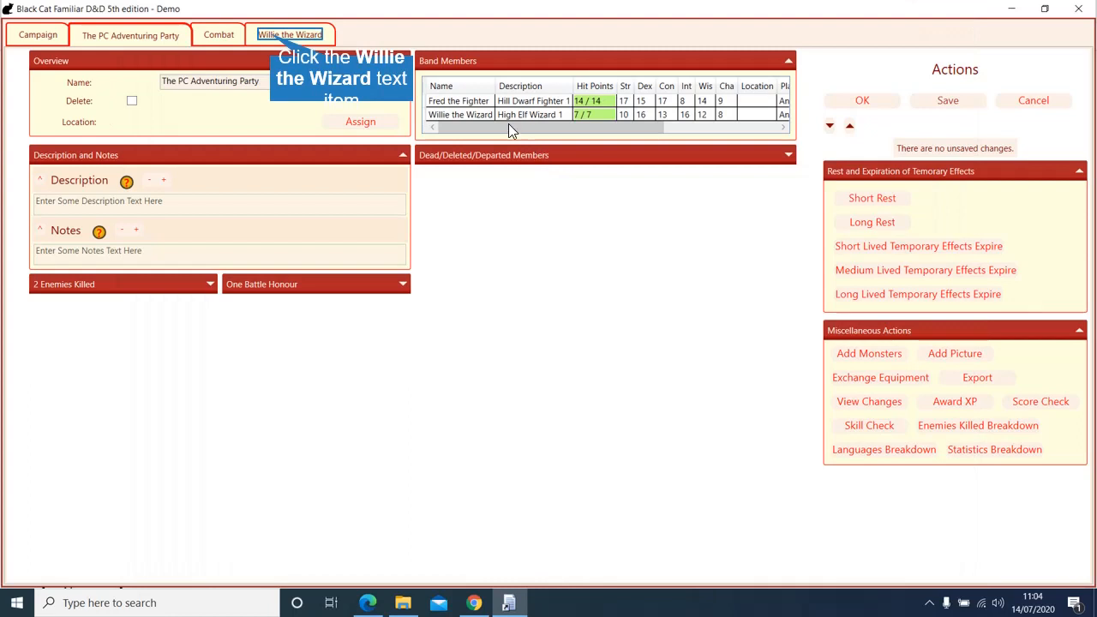
left_click(270, 35)
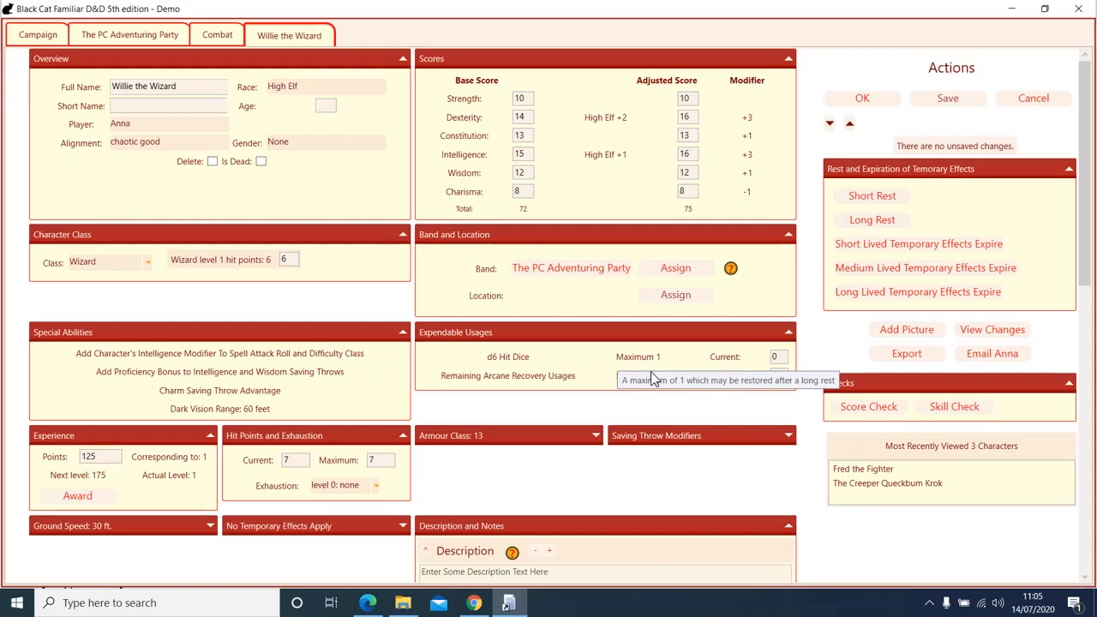
scroll(631, 388, "down", 3)
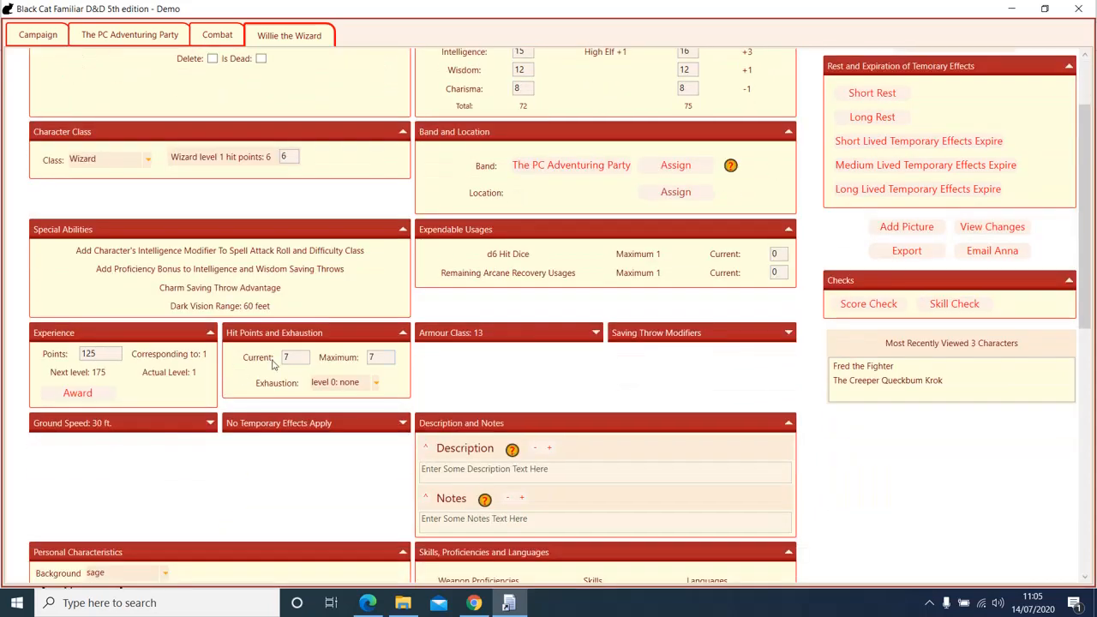
scroll(511, 369, "down", 7)
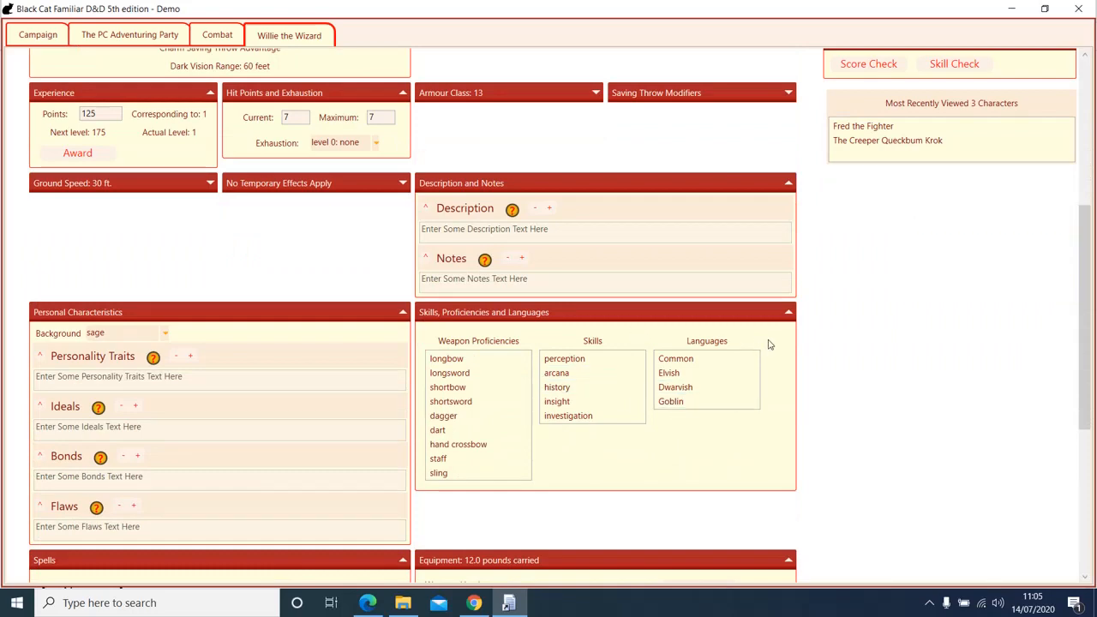
scroll(887, 383, "down", 10)
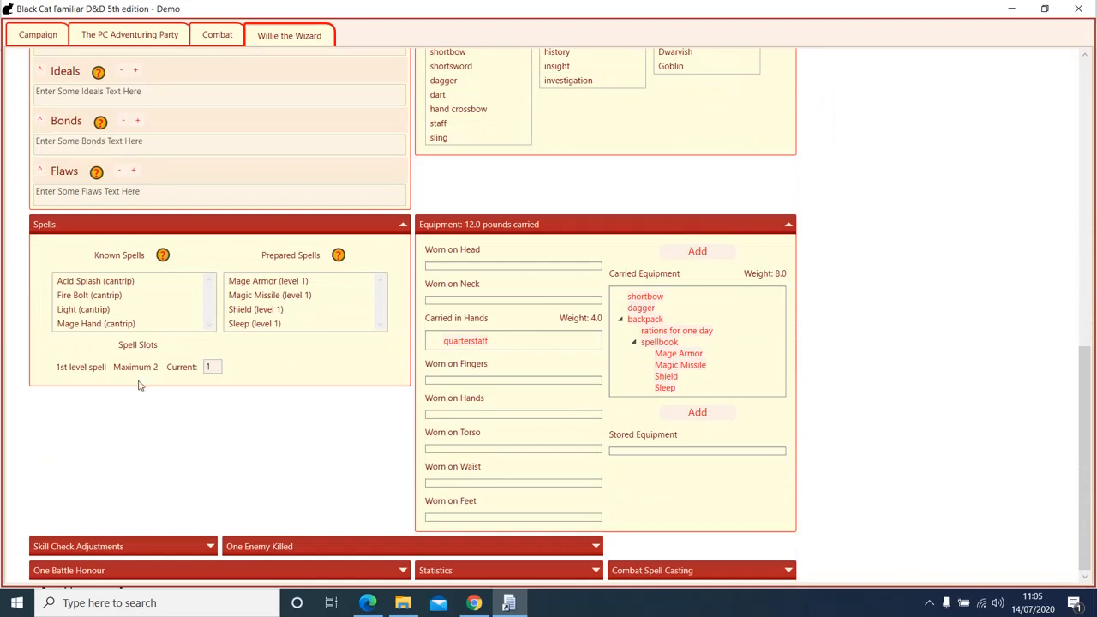
mouse_move(117, 370)
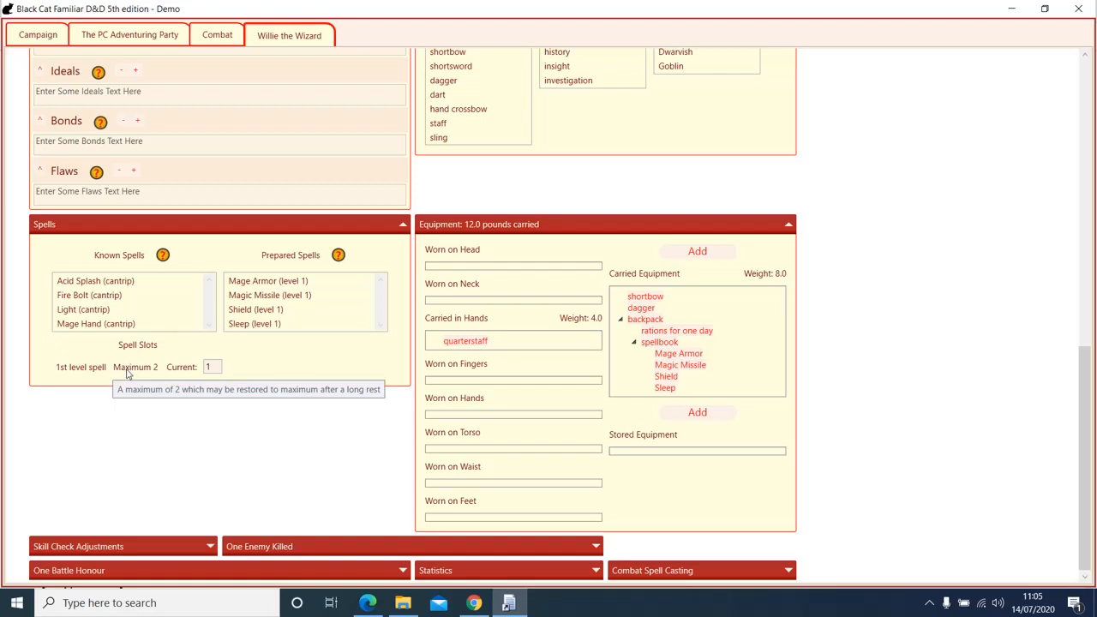
mouse_move(216, 368)
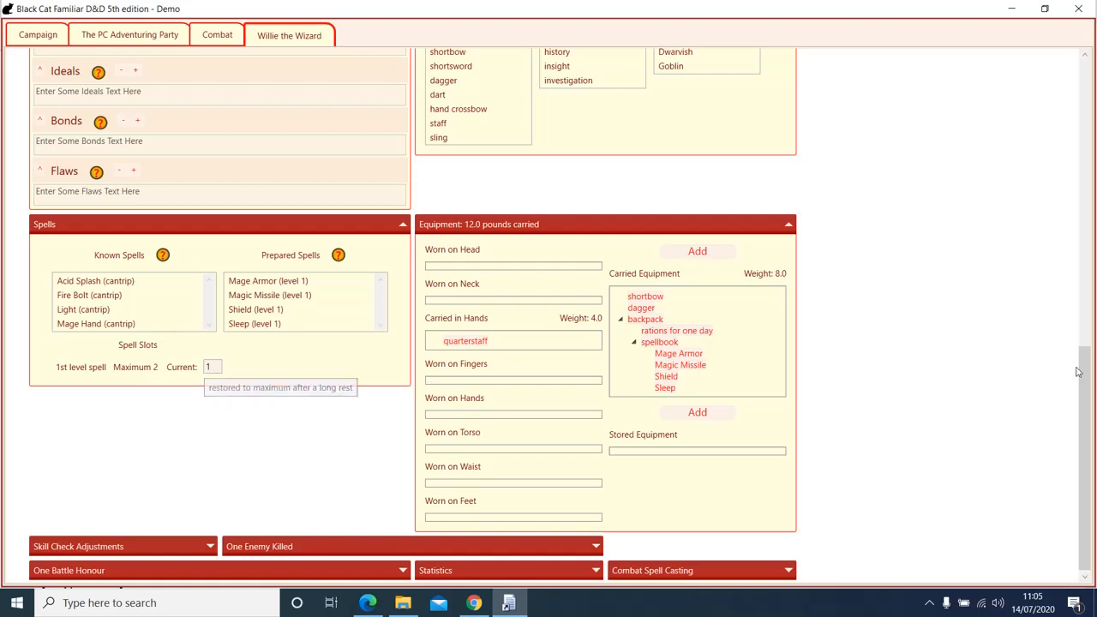
left_click_drag(1087, 412, 1087, 127)
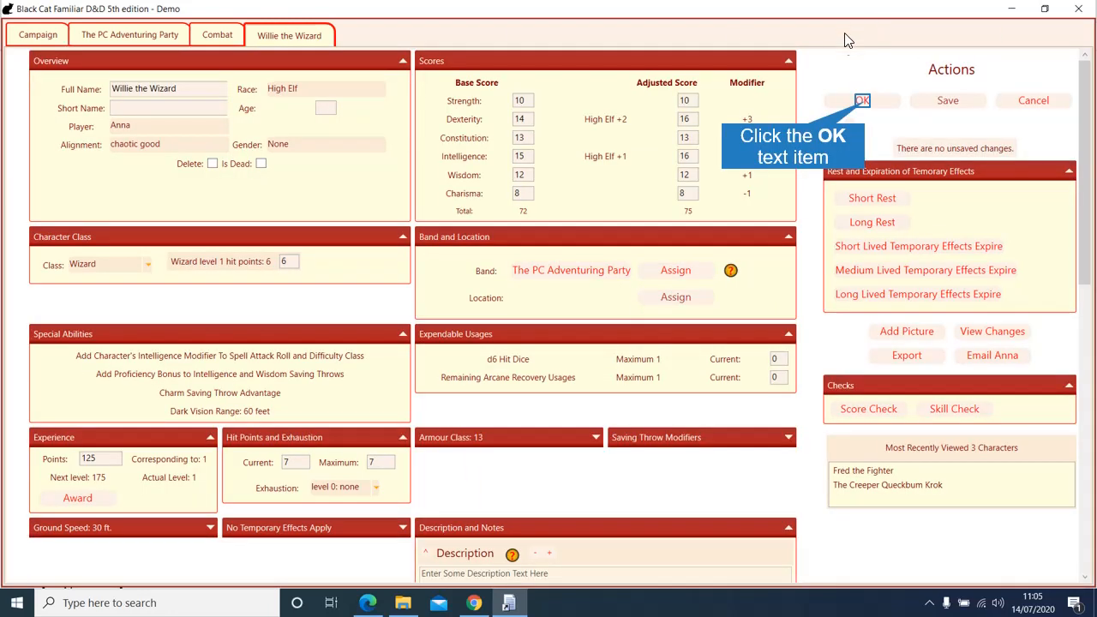
Step: Close Willie's sheet and close every page except the Campaign Dashboard
left_click(861, 99)
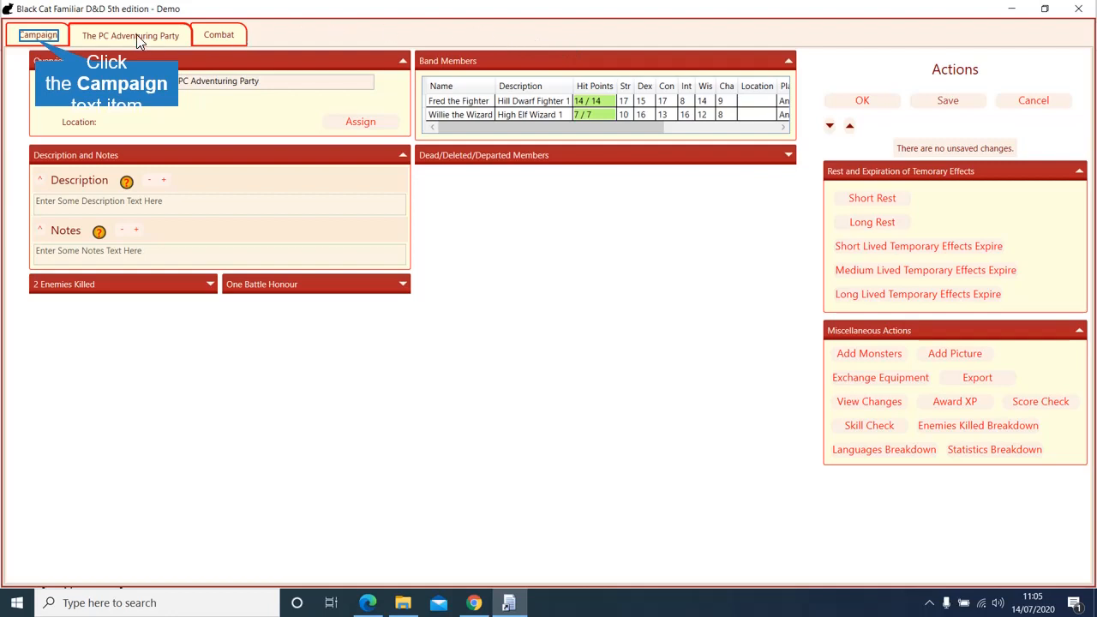
left_click(37, 43)
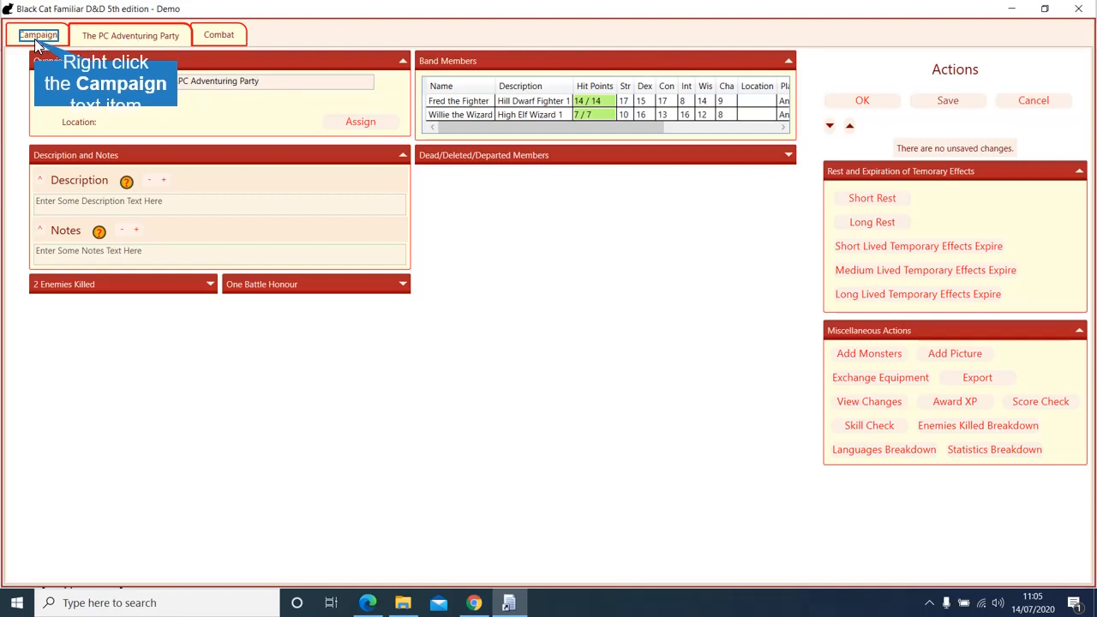
right_click(35, 40)
left_click(94, 80)
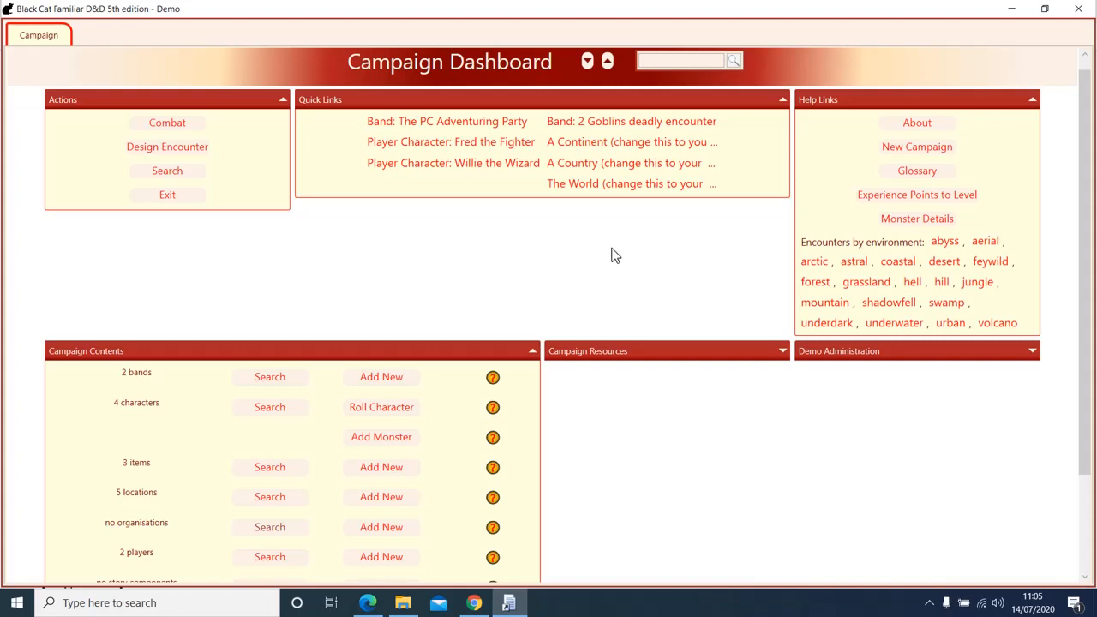
scroll(615, 255, "down", 3)
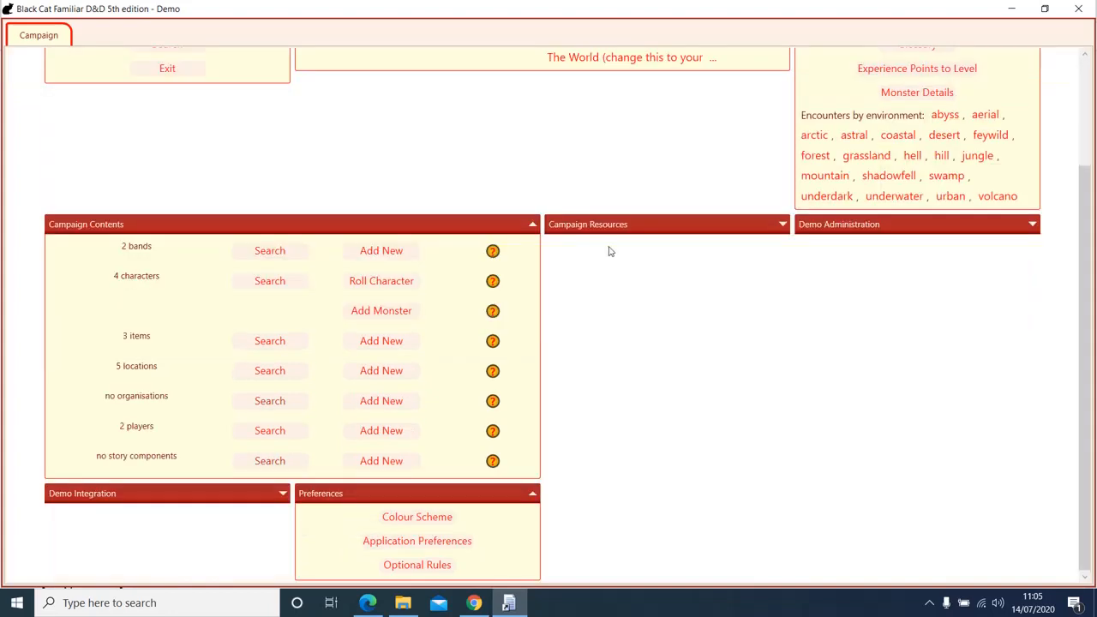
Step: Browse the 5 locations down the tree from The World to A Town and open A Town
left_click(270, 371)
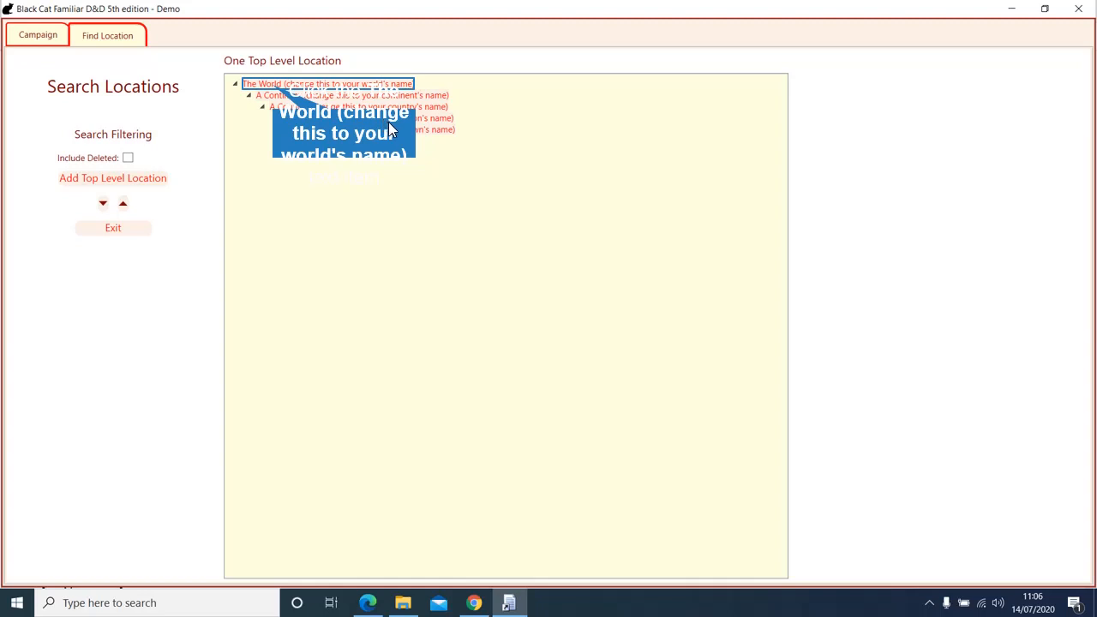
left_click(272, 84)
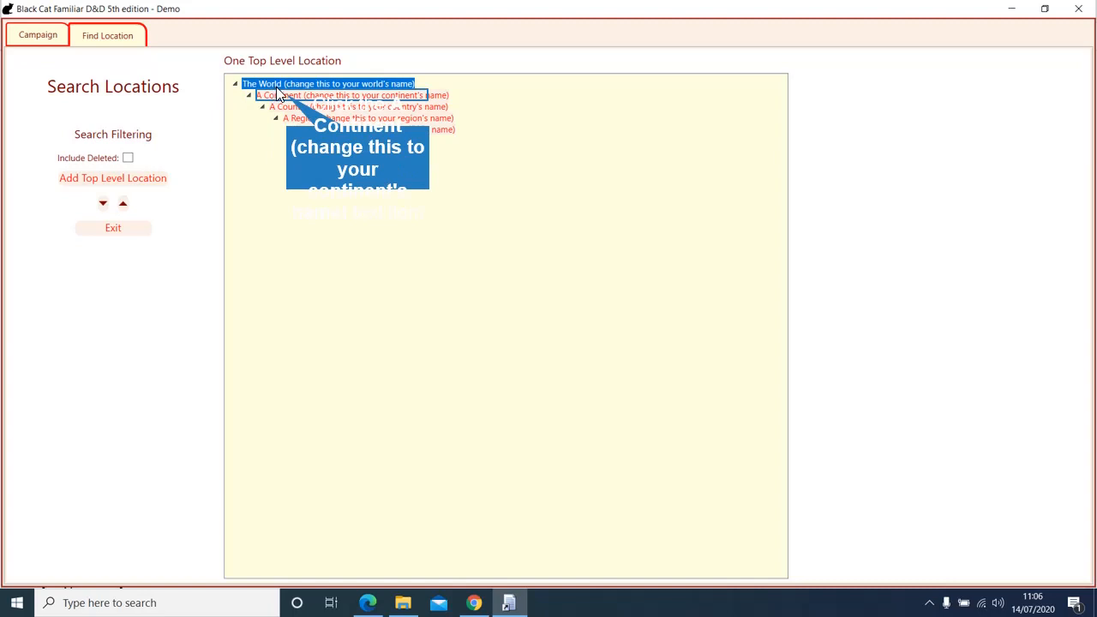
left_click(287, 95)
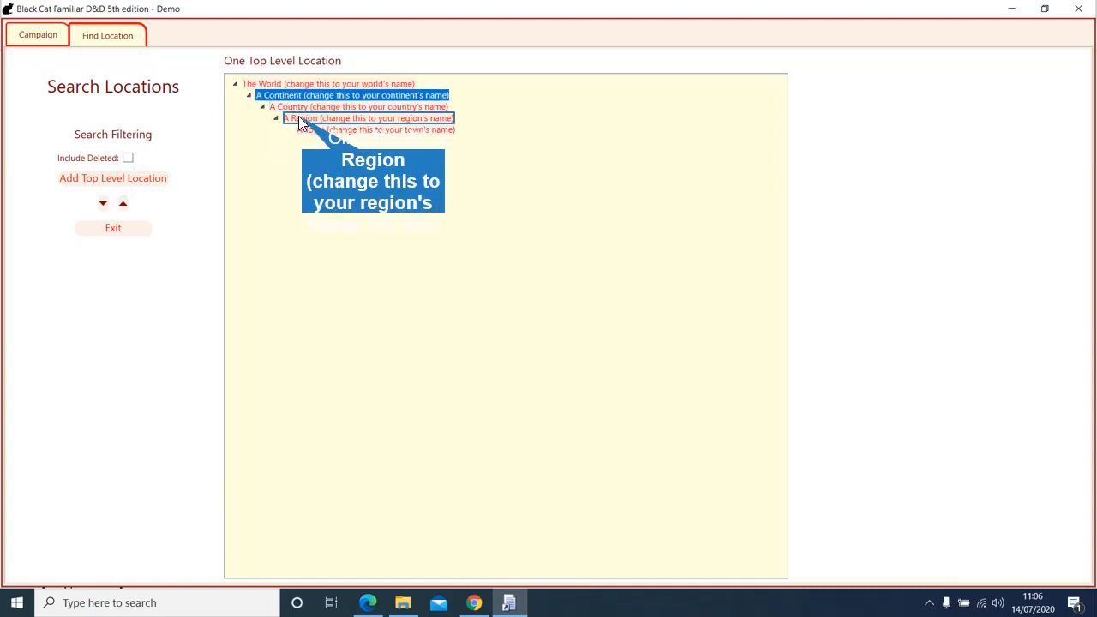
left_click(303, 121)
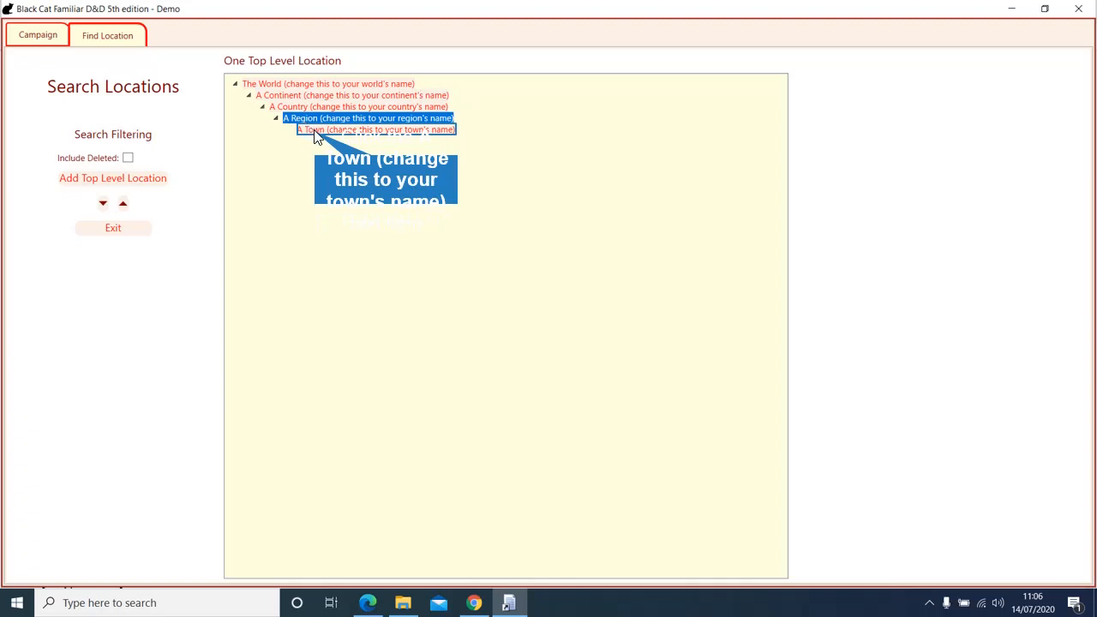
left_click(312, 133)
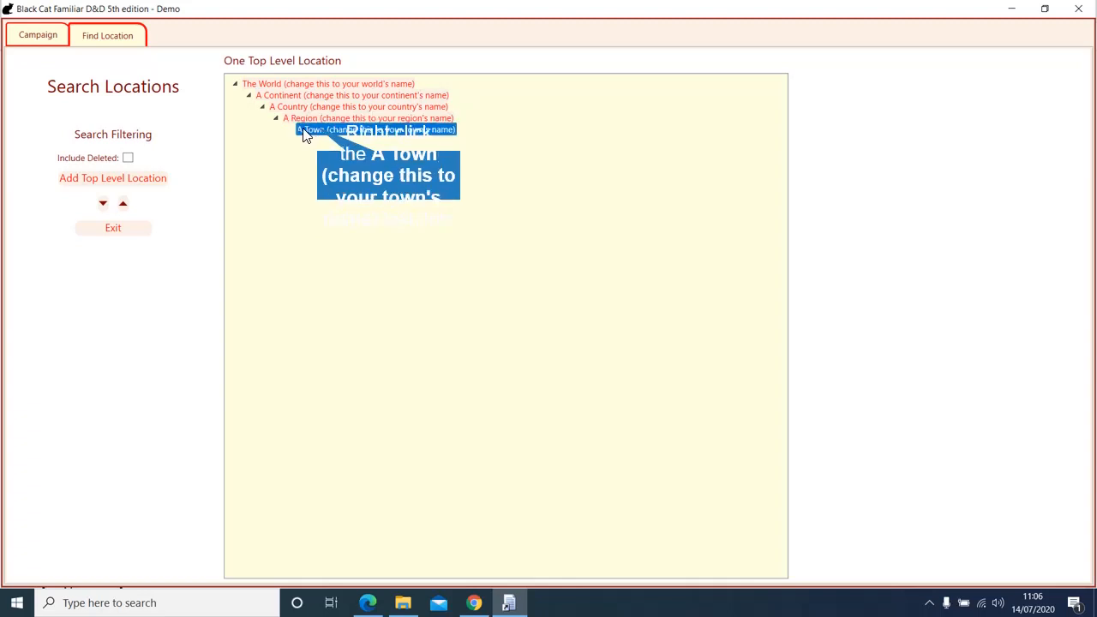
right_click(320, 133)
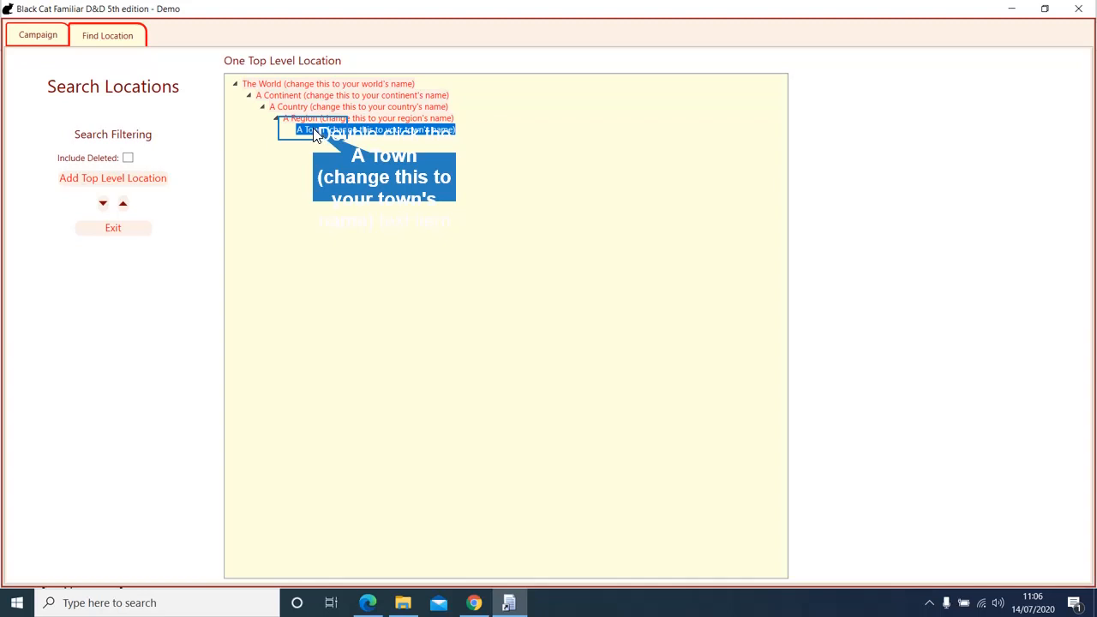
double_click(314, 132)
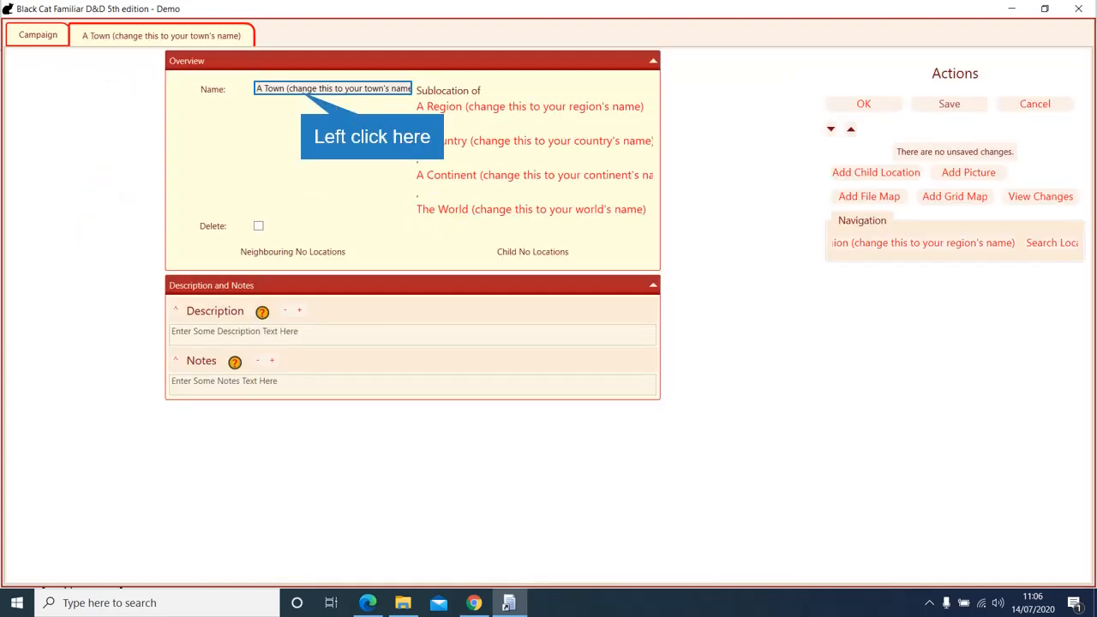
Step: Replace the placeholder town name with 'West Calder' and save it
left_click(476, 90)
key("End")
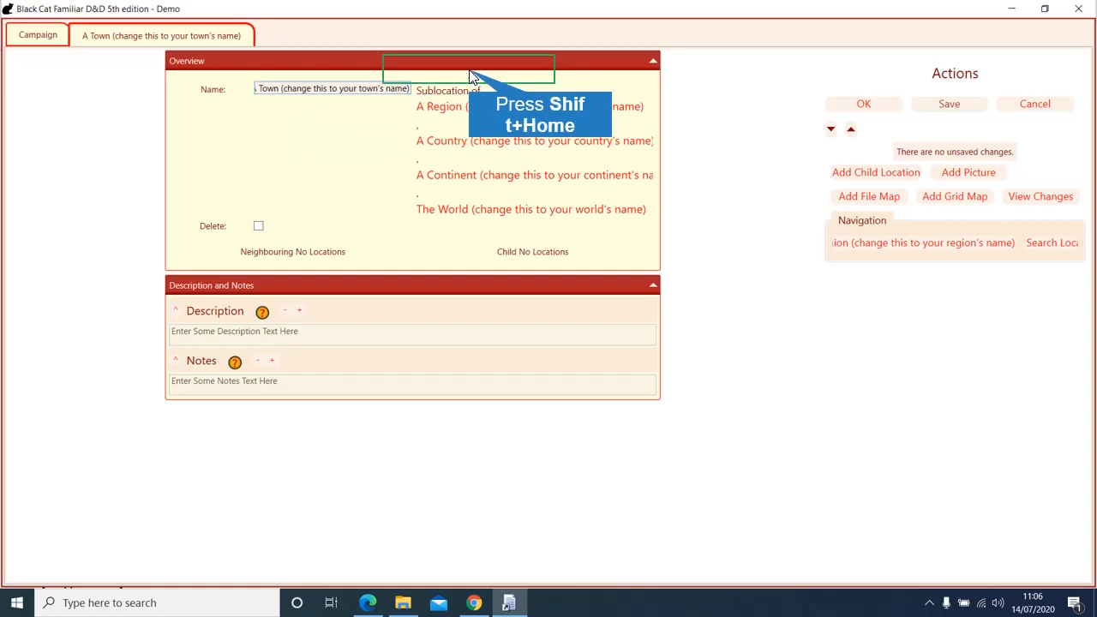
key("shift+Home")
type("W")
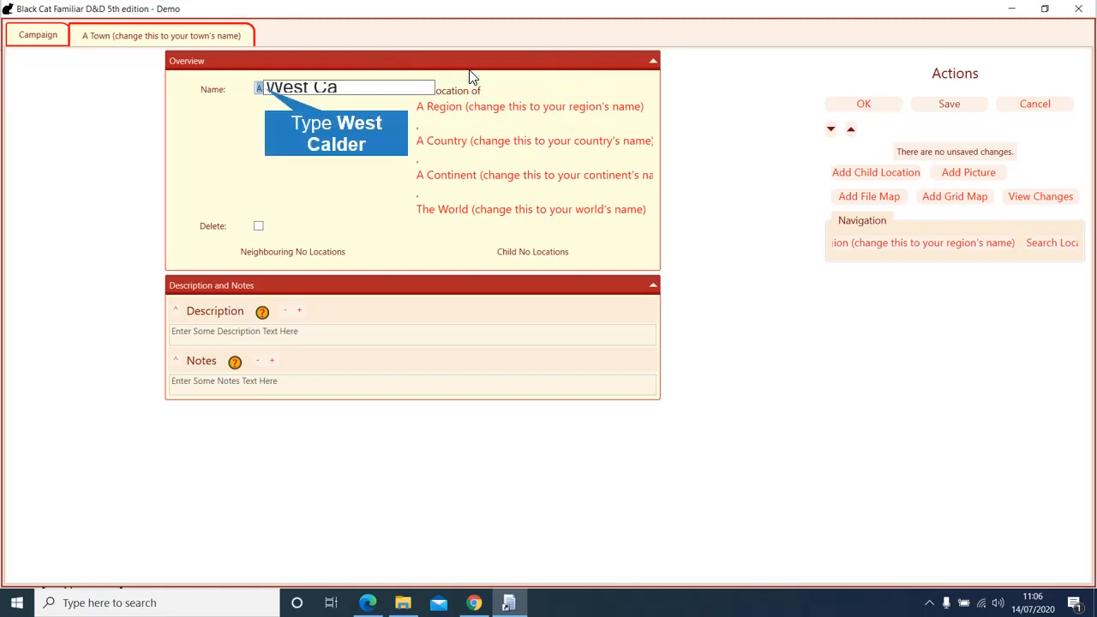
type("est Calder")
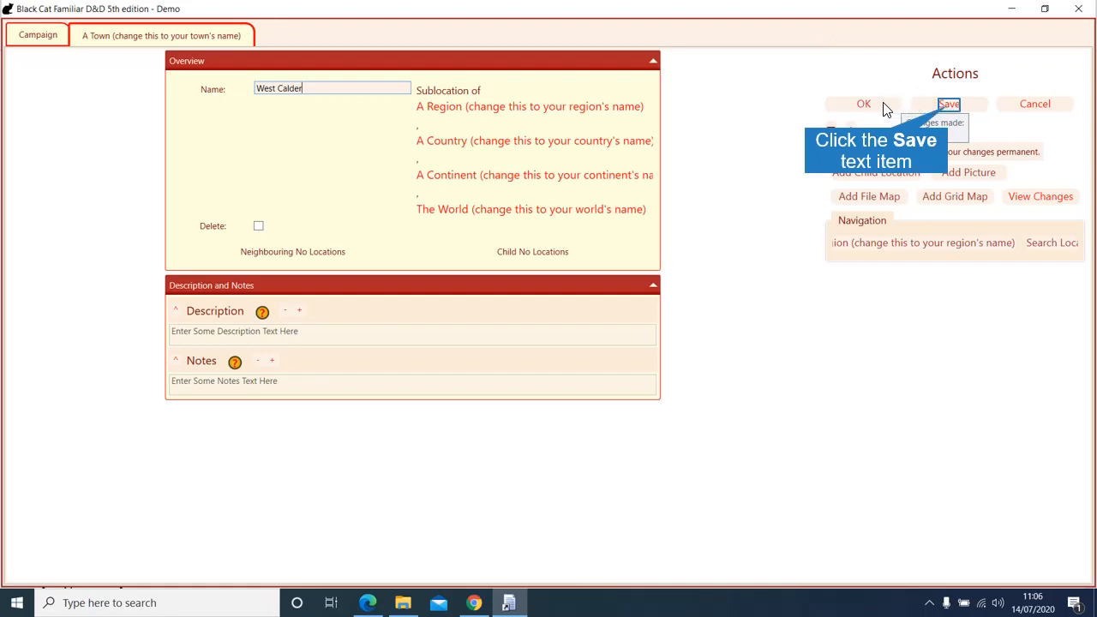
left_click(949, 104)
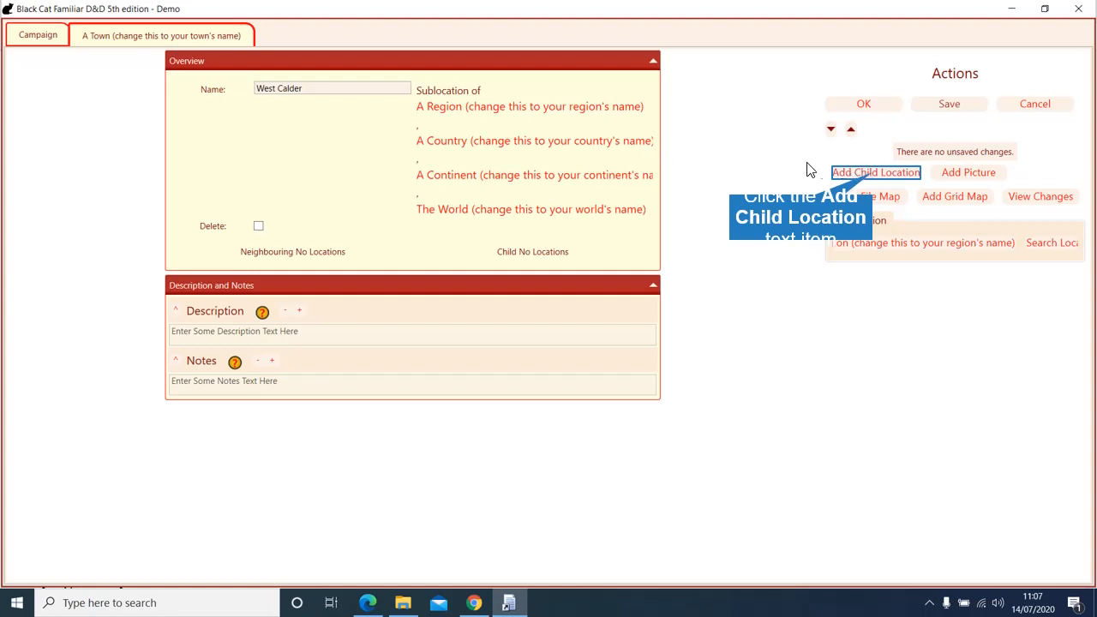
Step: Add The Red Dragon Inn as a child location of West Calder and open its details
left_click(872, 173)
left_click(486, 233)
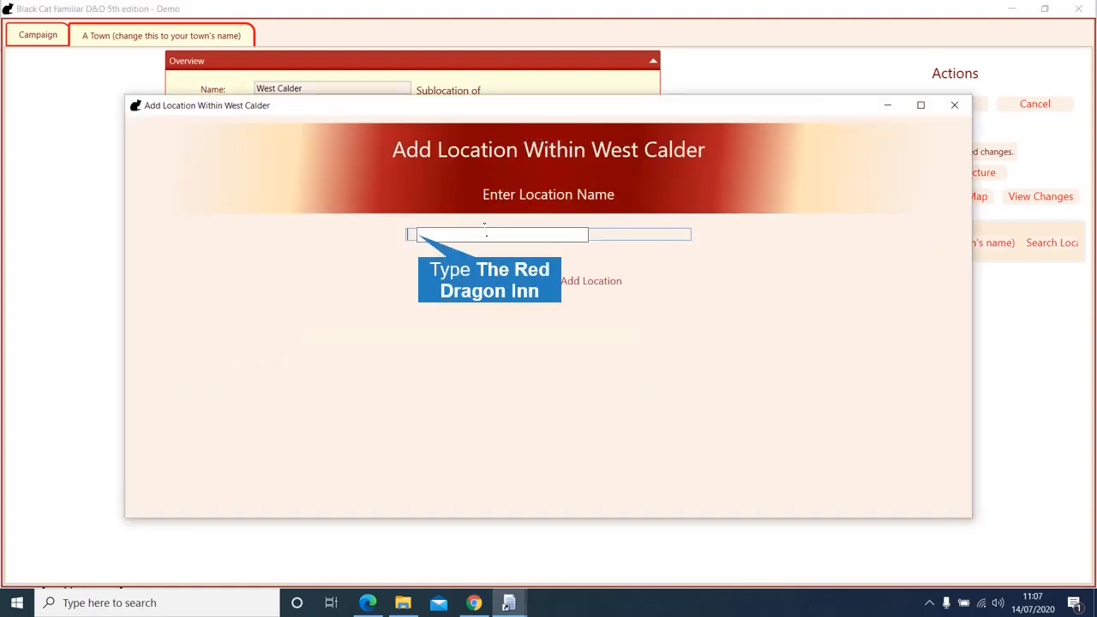
type("The Red Dragon Inn")
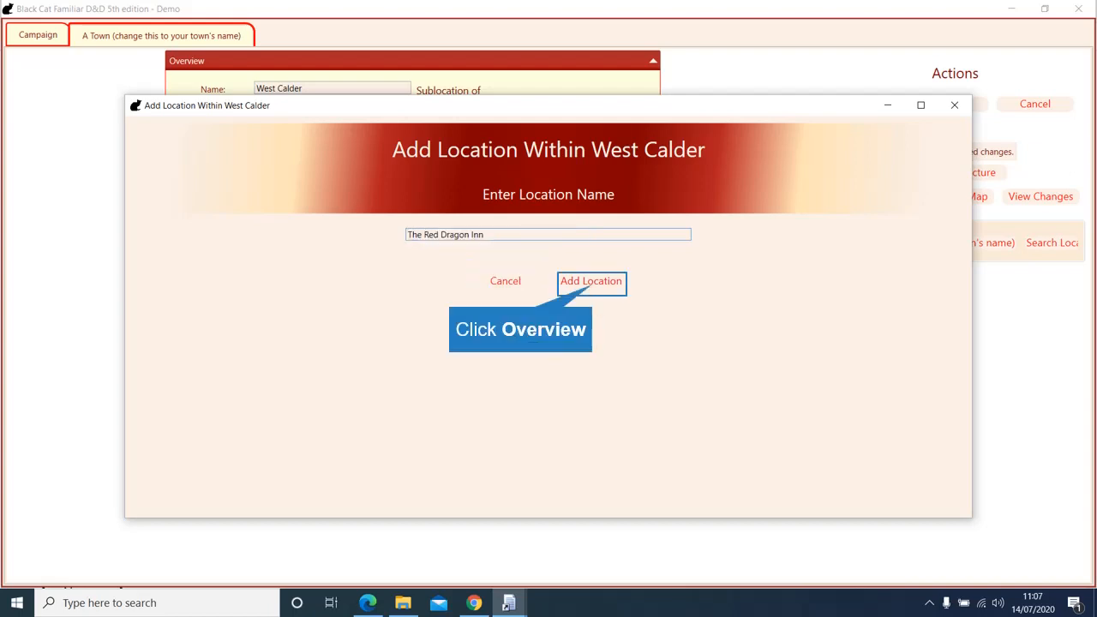
left_click(591, 282)
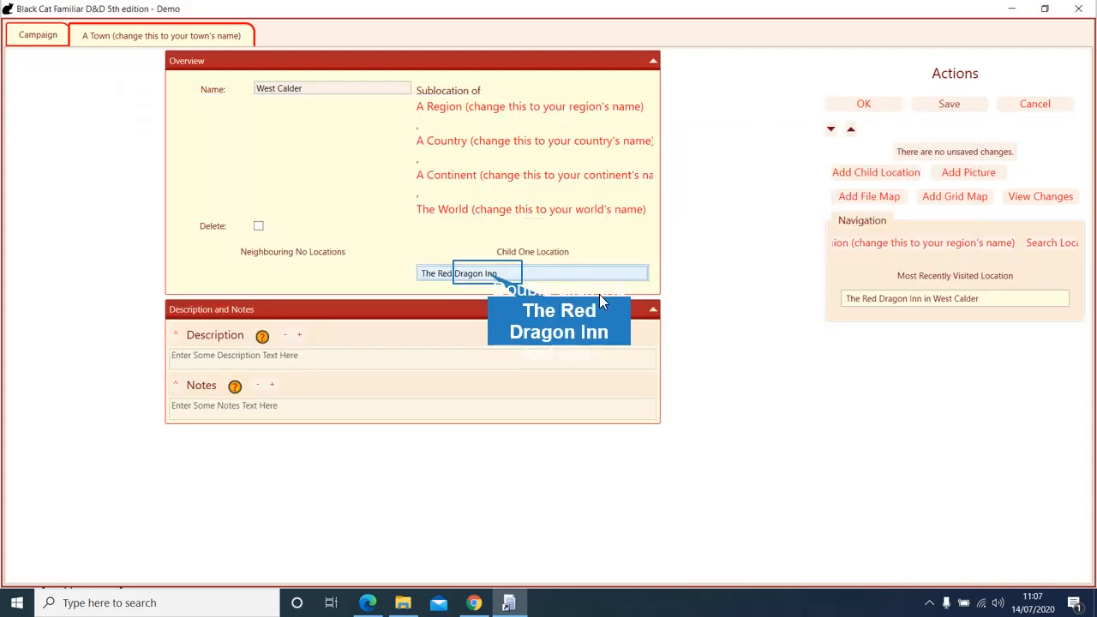
double_click(490, 274)
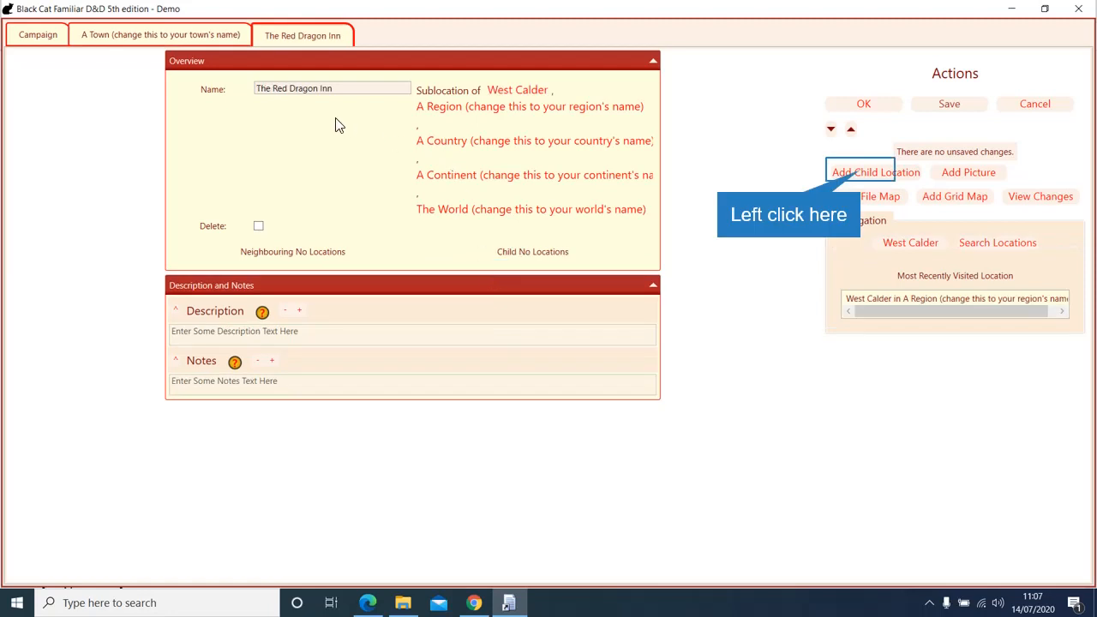
Step: Add 'Guest Room Upstairs' as a child location of The Red Dragon Inn and confirm with OK
left_click(269, 88)
left_click(853, 173)
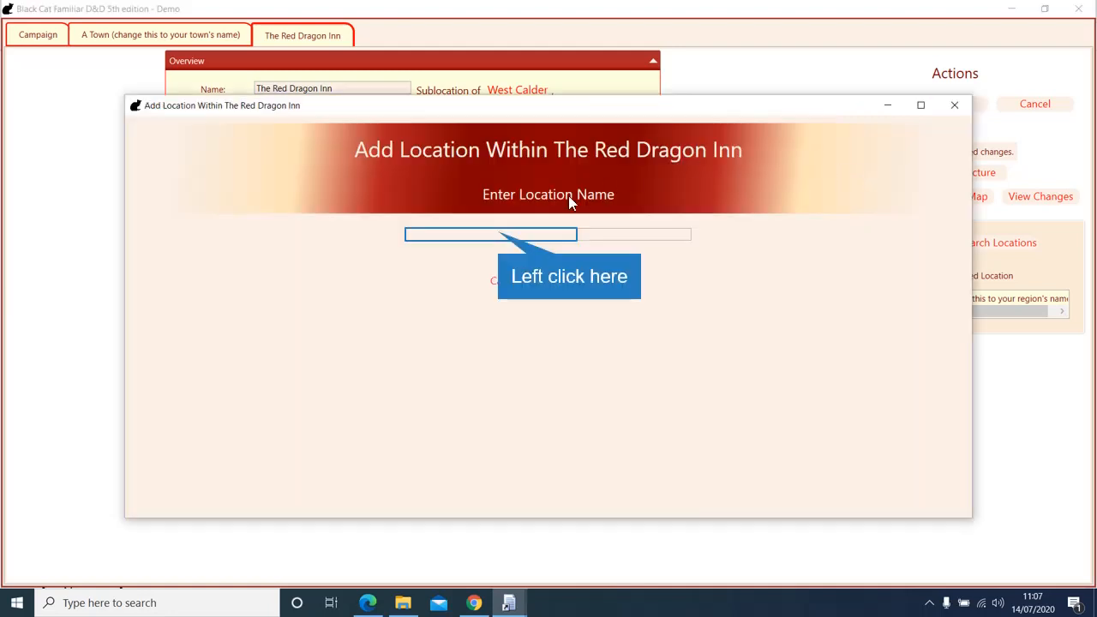
left_click(501, 237)
type("Gue")
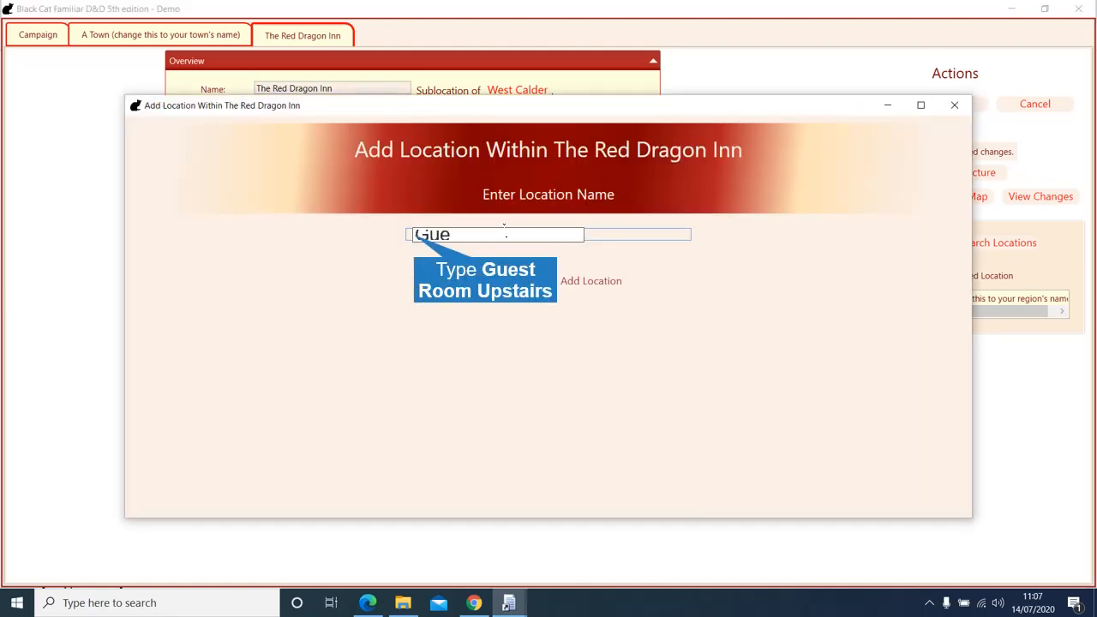
type("st Room Ups")
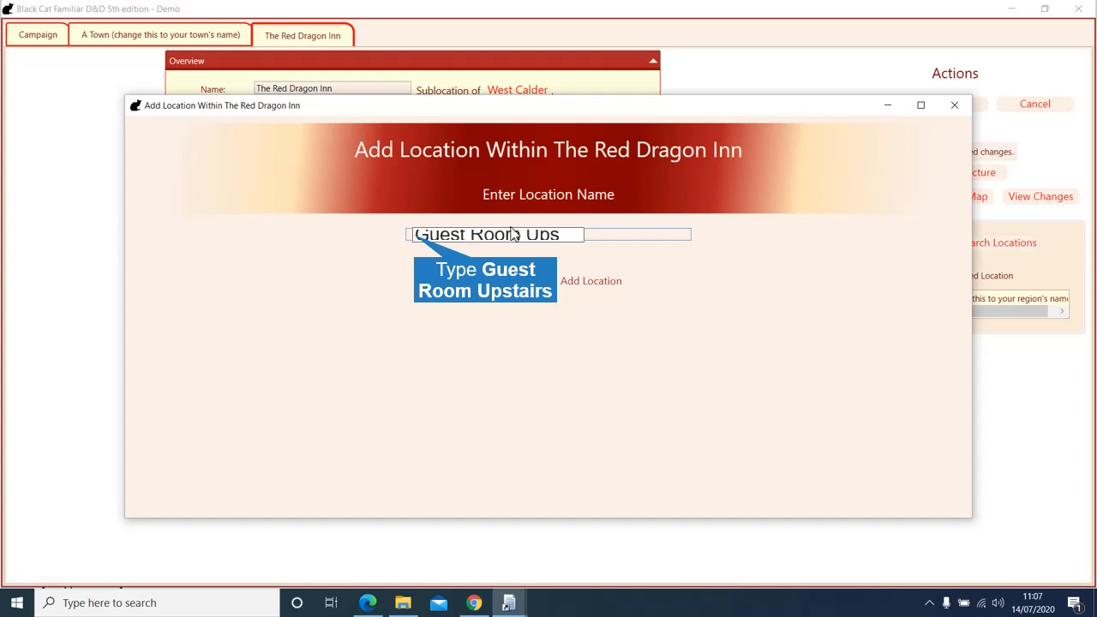
type("tairs")
left_click(584, 281)
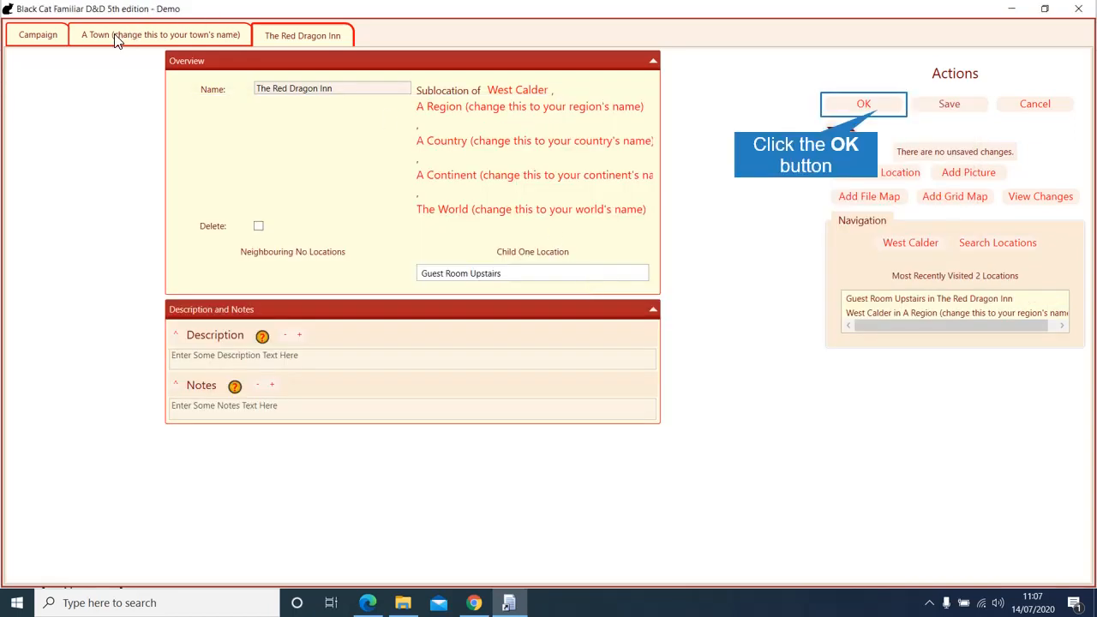
left_click(827, 109)
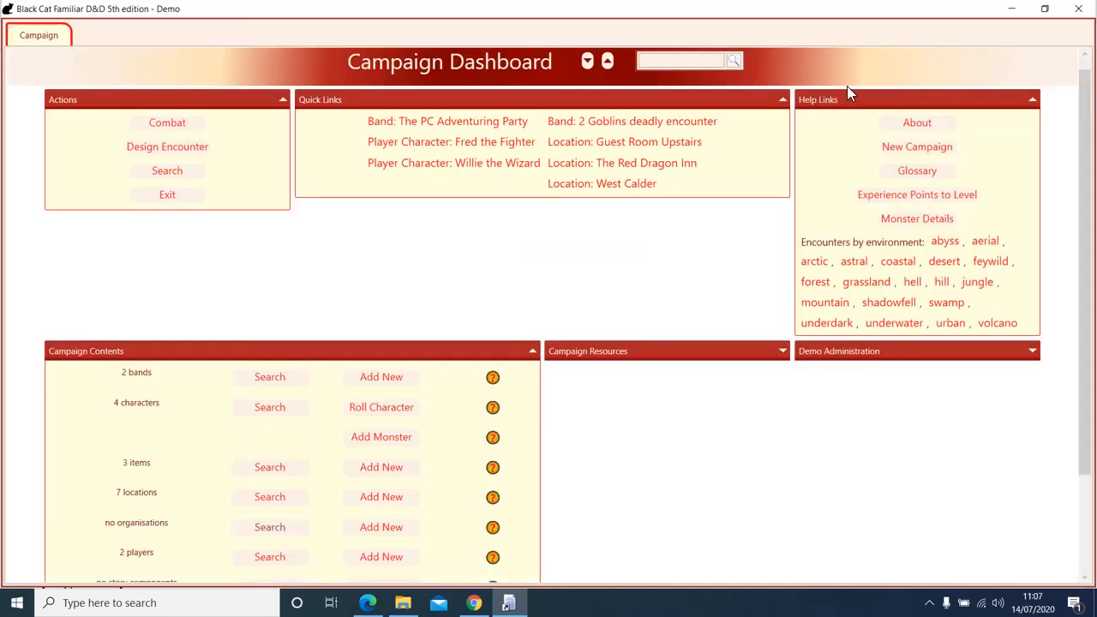
Step: Browse the location tree to West Calder, The Red Dragon Inn and Guest Room Upstairs
scroll(673, 432, "down", 3)
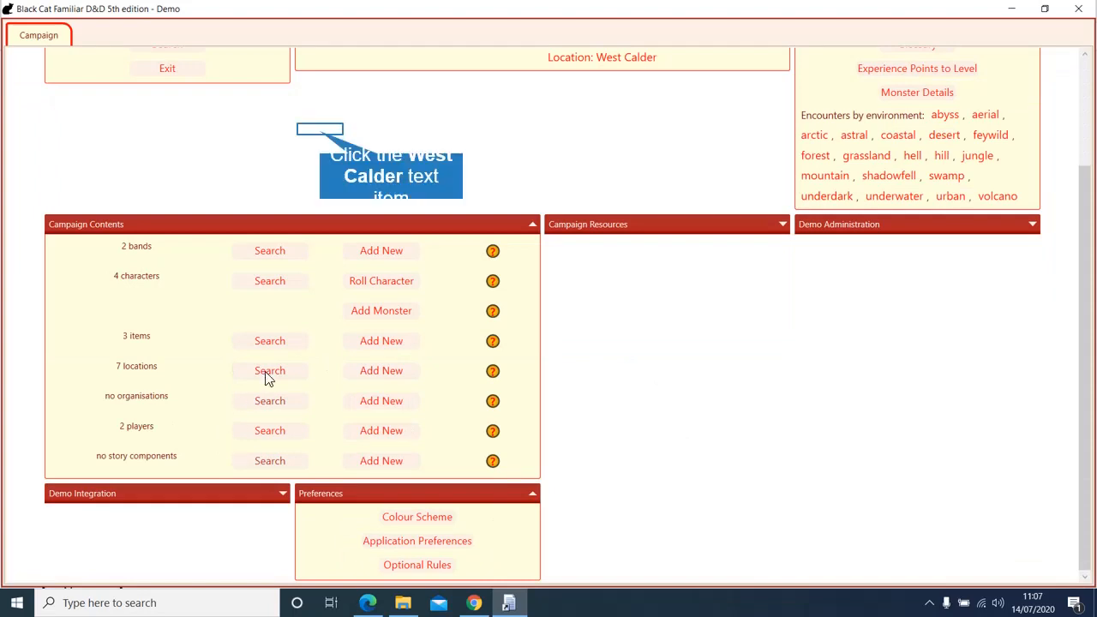
left_click(323, 140)
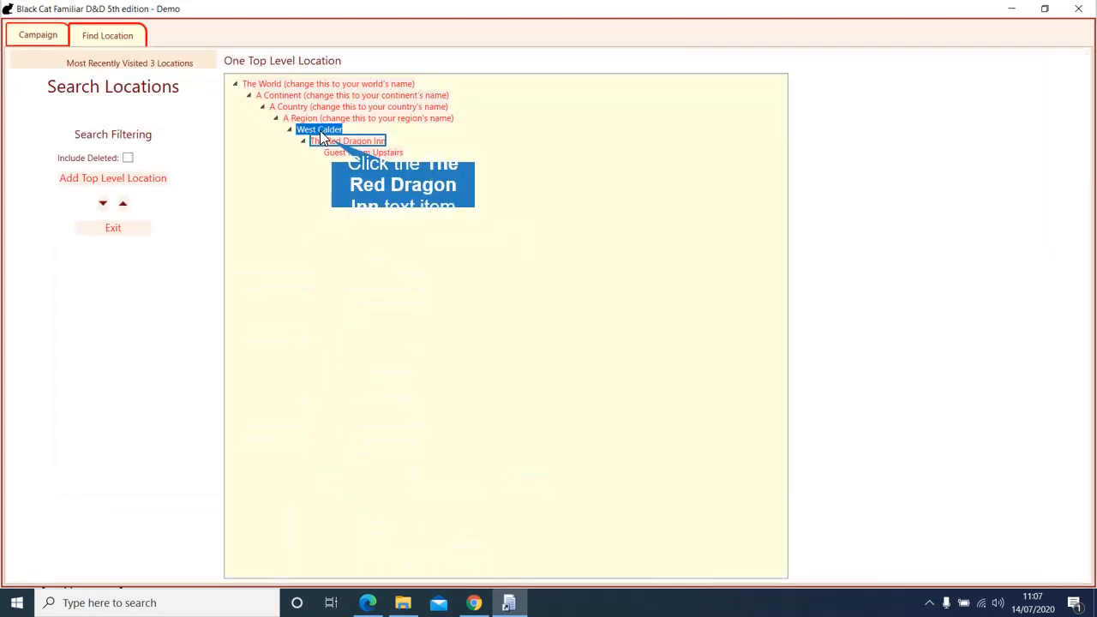
left_click(328, 141)
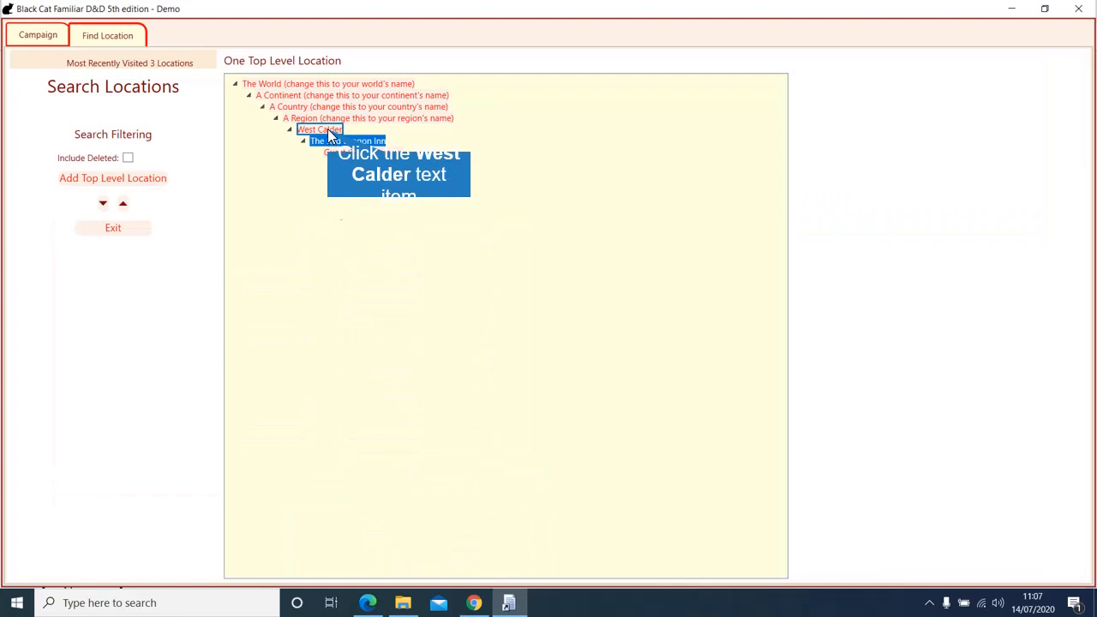
left_click(328, 129)
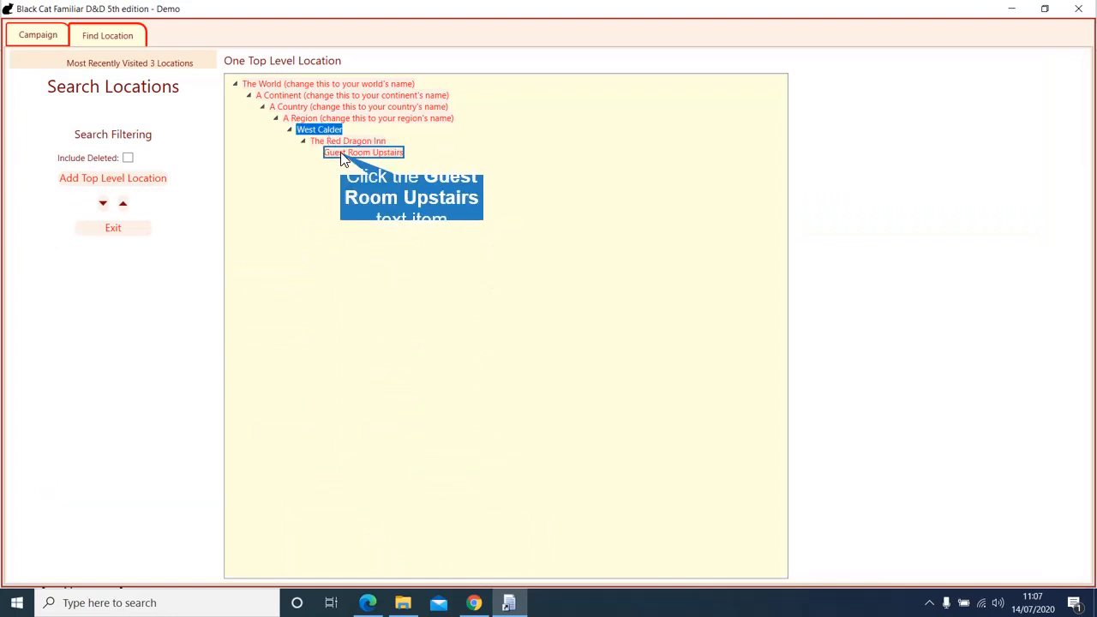
left_click(342, 155)
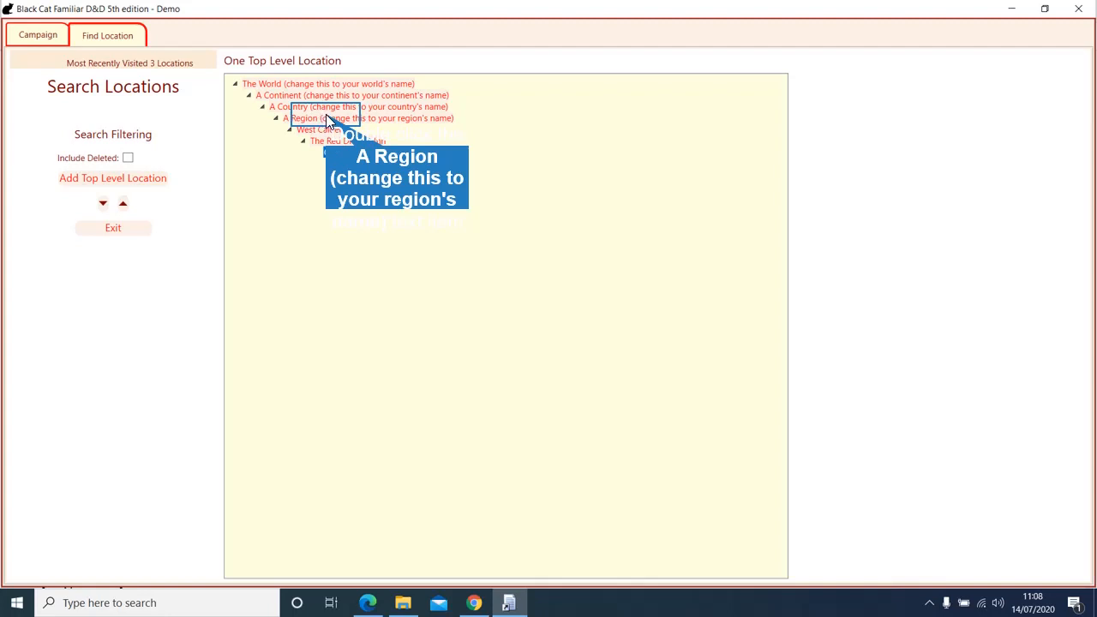
Step: Add 'The Temple' as a child location of A Region and confirm with OK
double_click(326, 117)
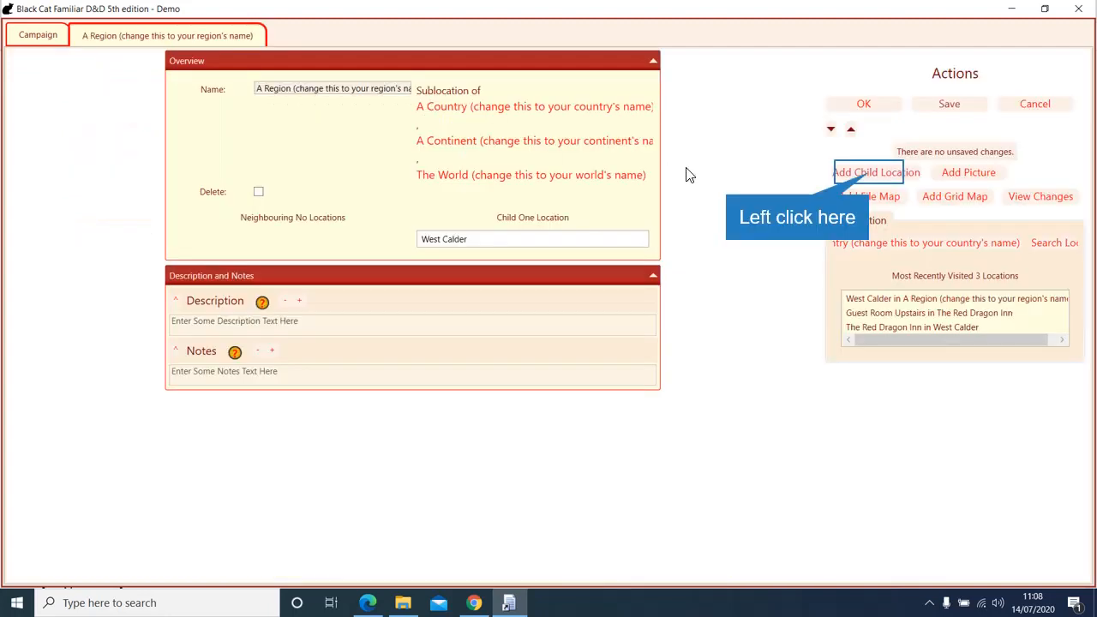
left_click(872, 175)
left_click(476, 234)
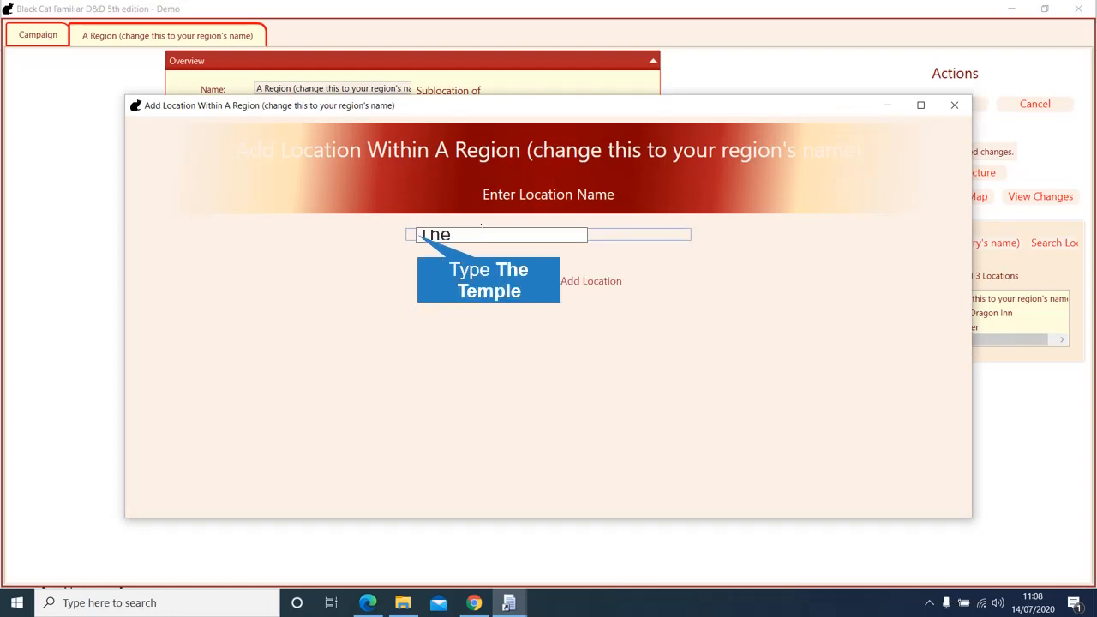
type("The Temple")
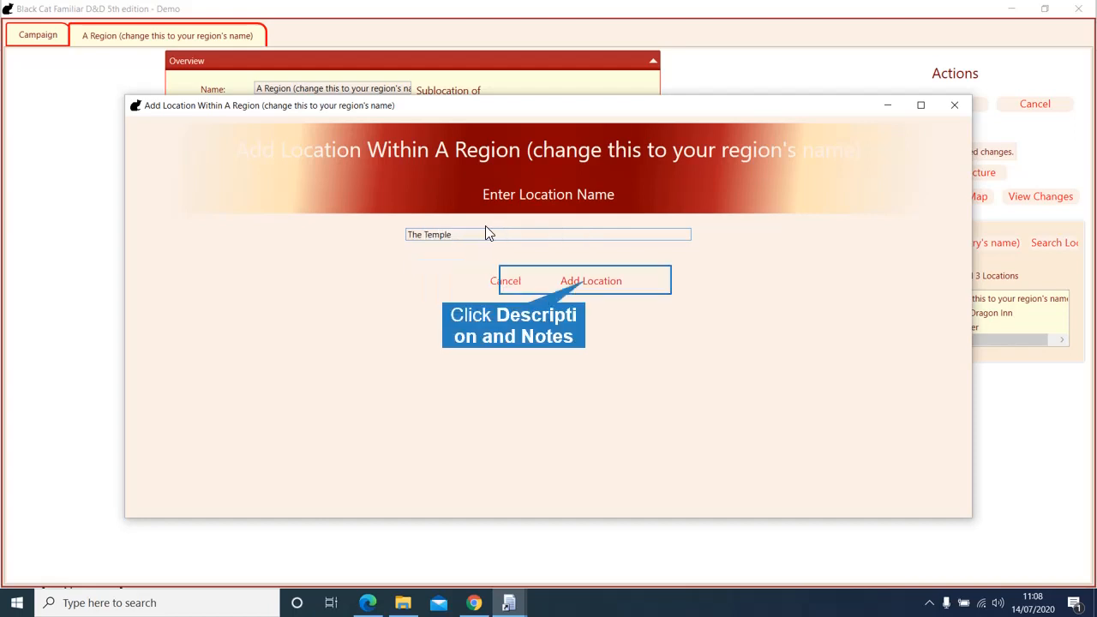
left_click(583, 283)
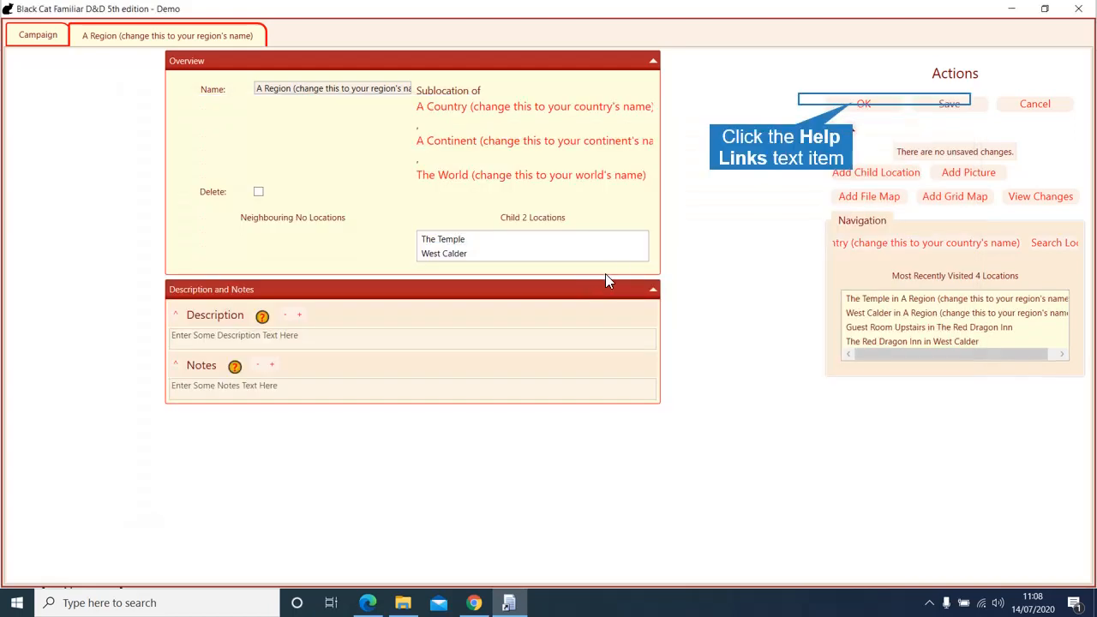
left_click(853, 104)
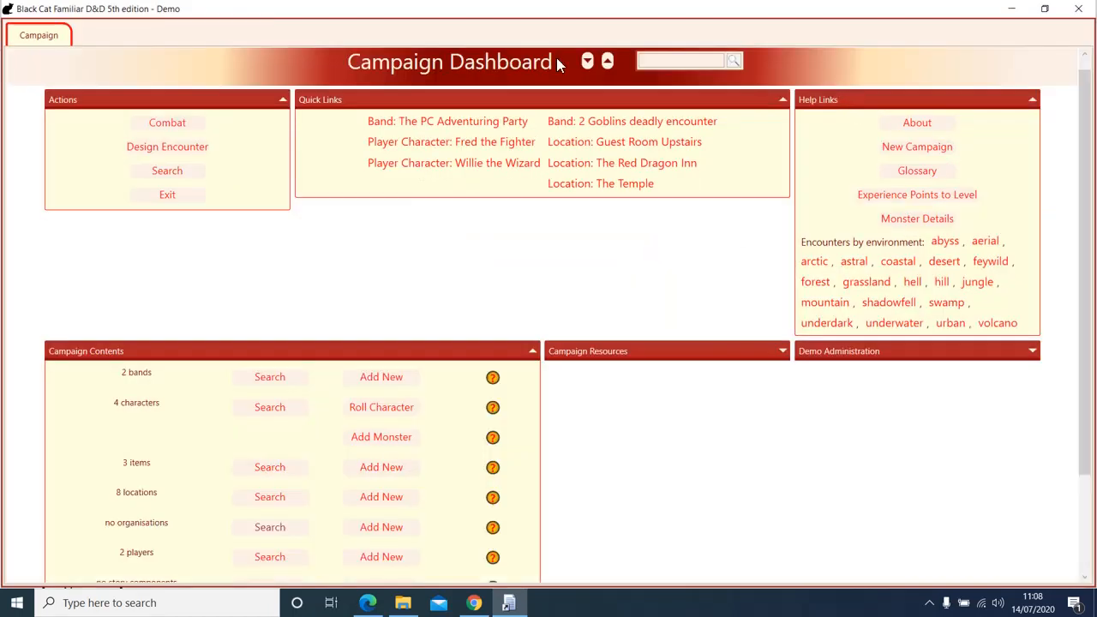
Step: Drag The Temple under West Calder in the location tree, then check and close West Calder's details
scroll(621, 484, "down", 3)
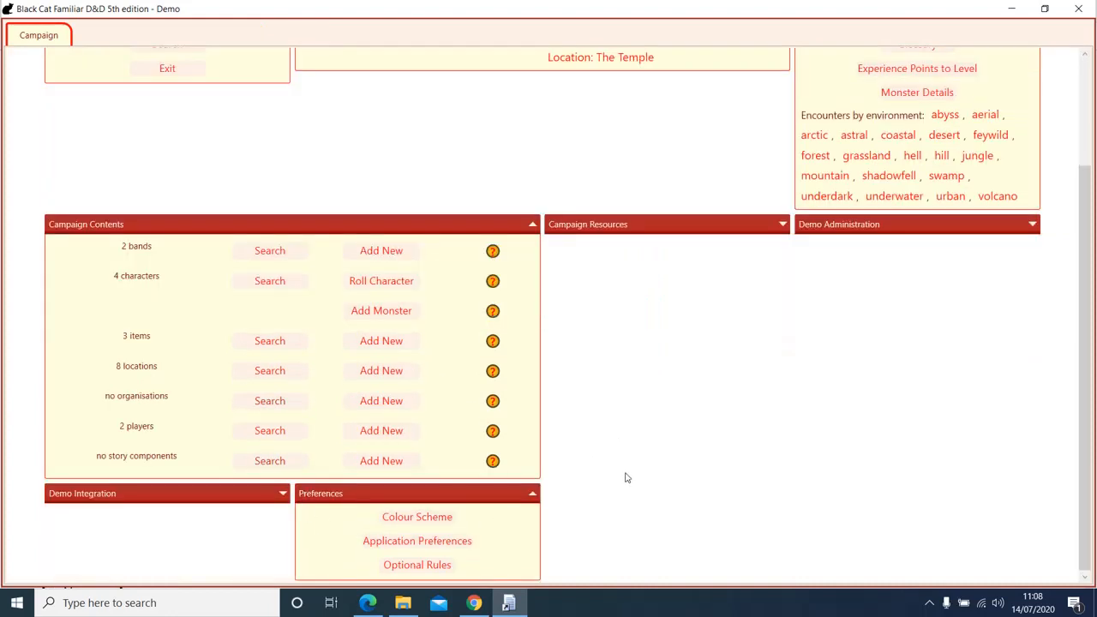
left_click(269, 370)
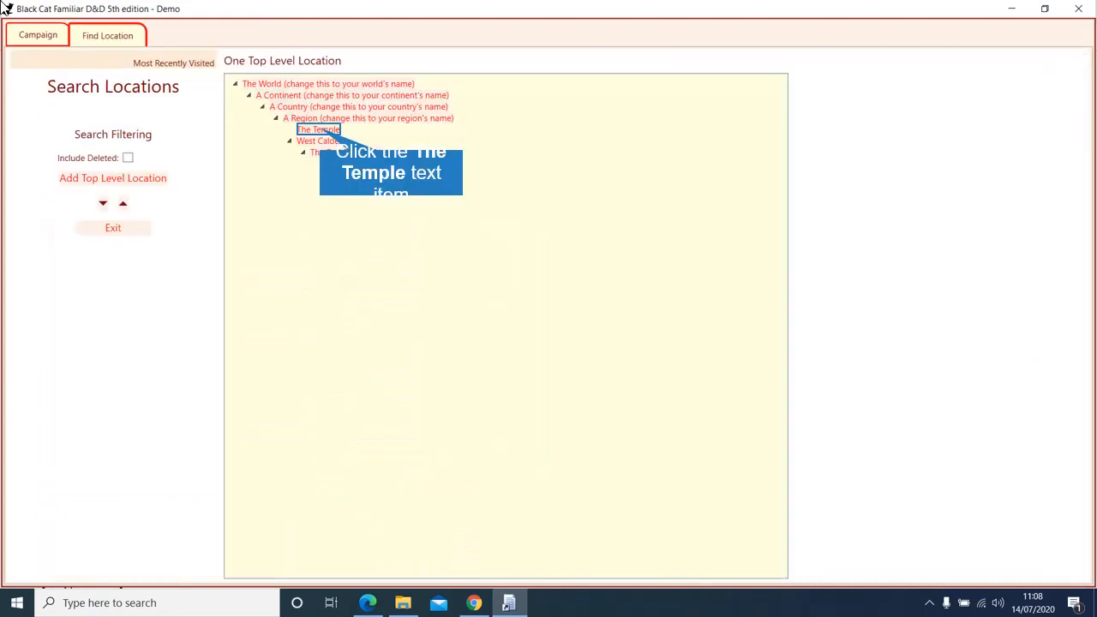
left_click(322, 132)
left_click_drag(323, 132, 322, 141)
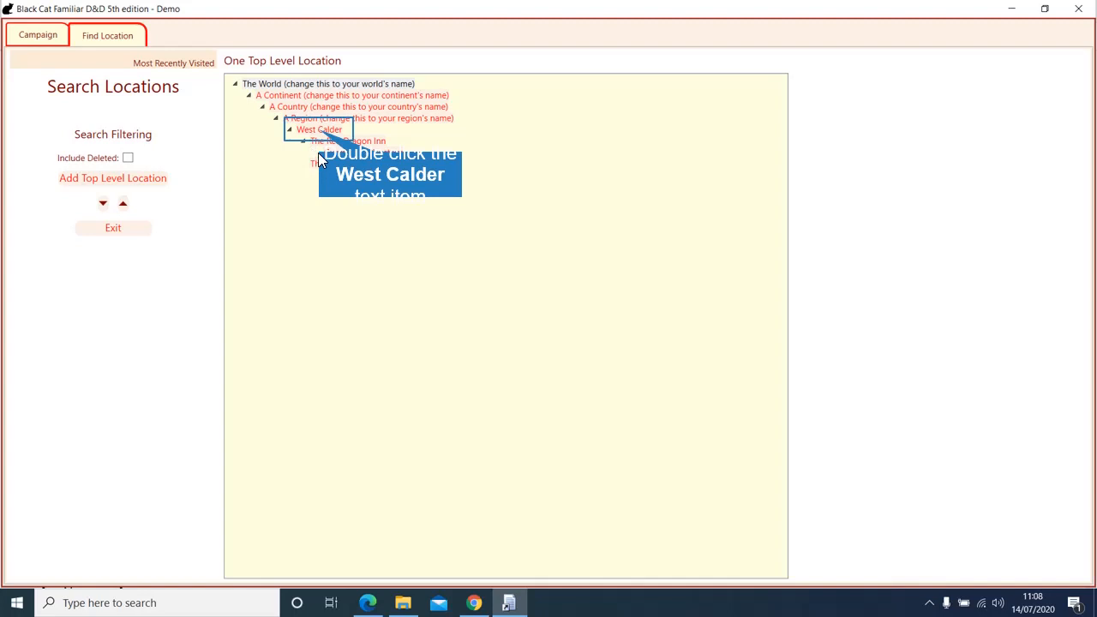
double_click(320, 130)
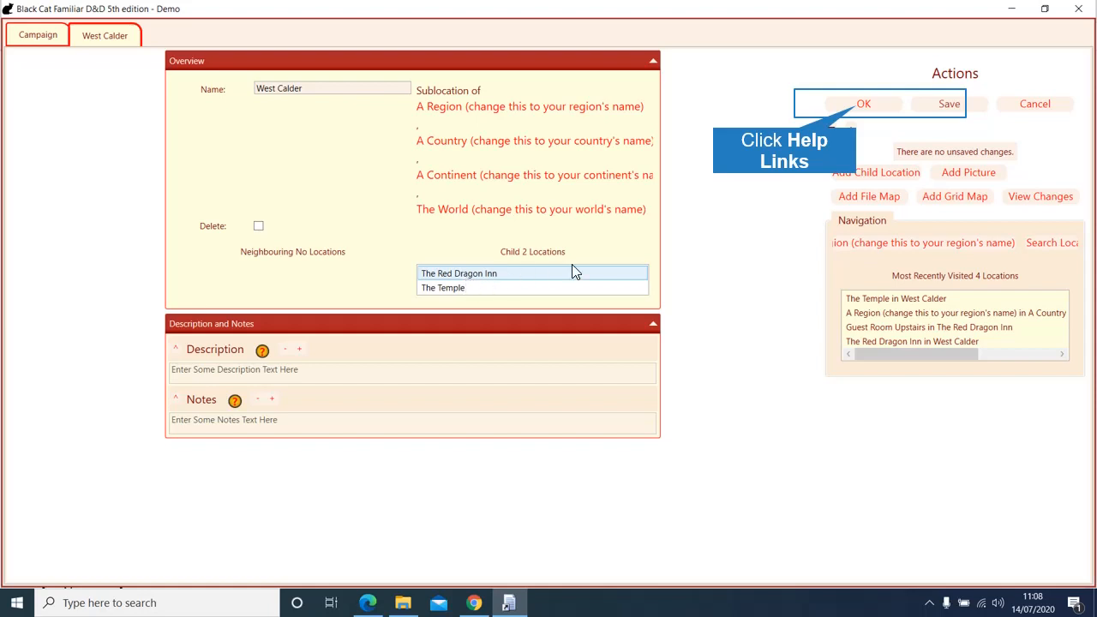
left_click(856, 111)
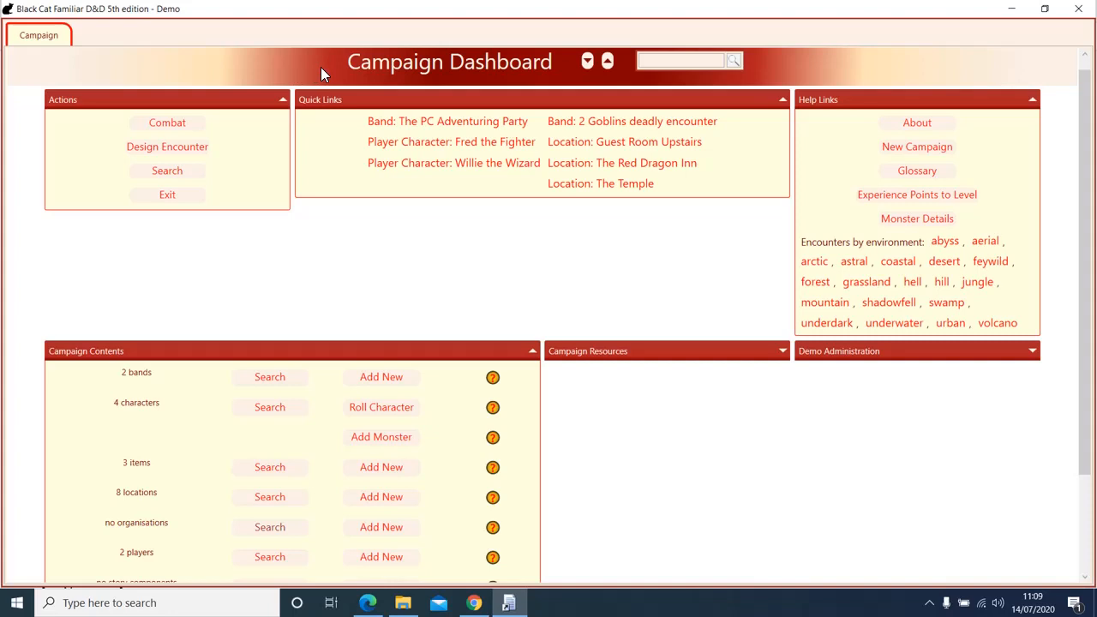
Step: Give The Red Dragon Inn the description 'Here is my player description' and notes 'Here are my private DM notes'
scroll(480, 304, "down", 2)
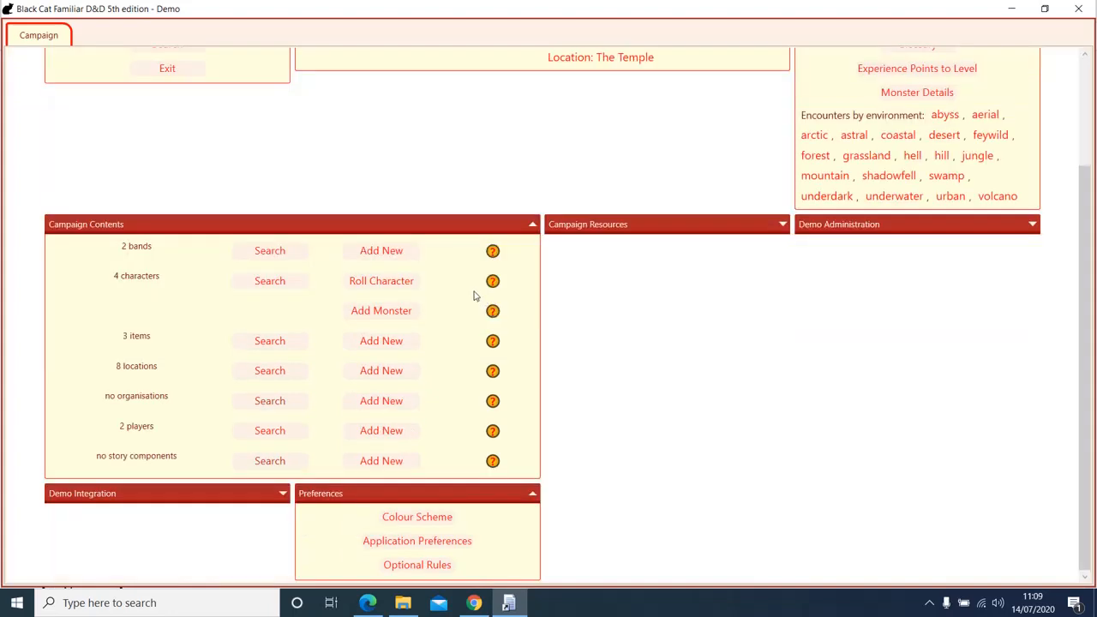
left_click(266, 372)
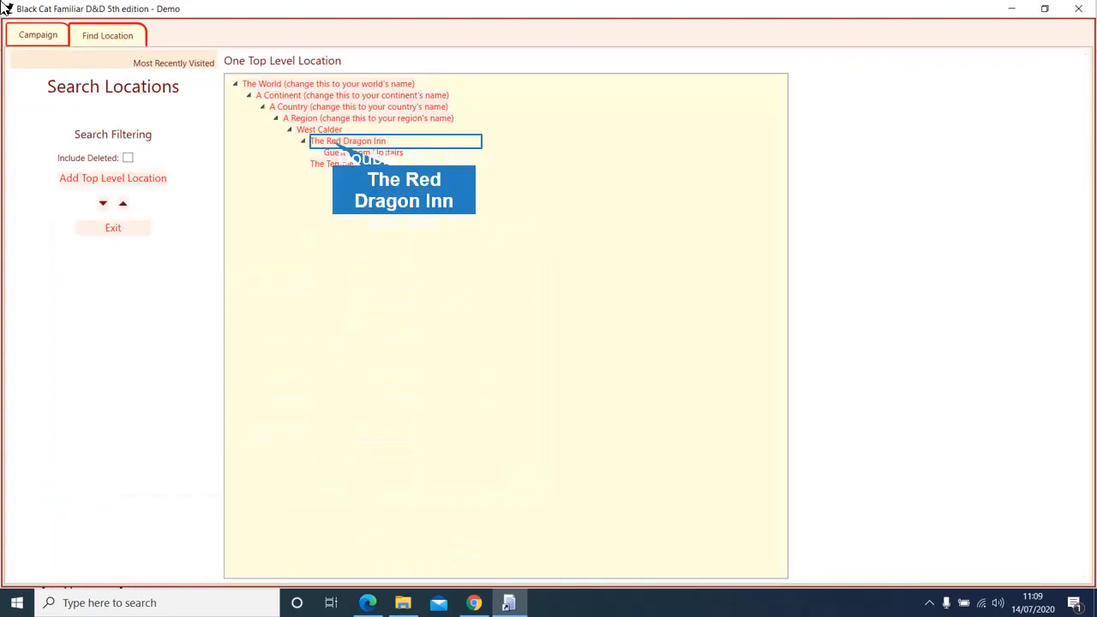
double_click(334, 144)
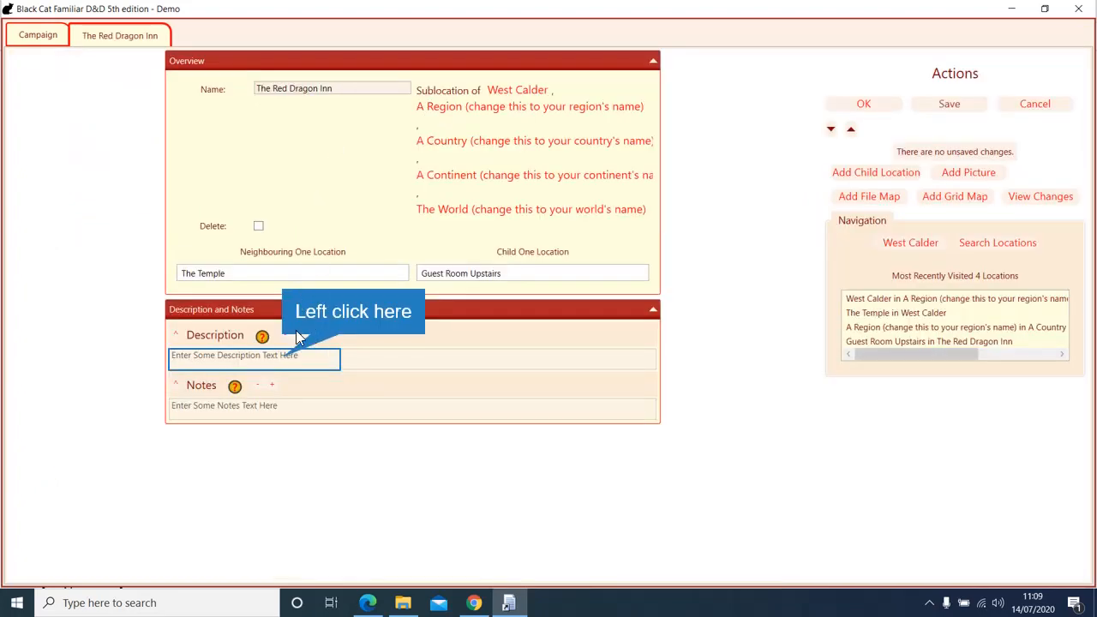
left_click(284, 357)
type("Here is my player de")
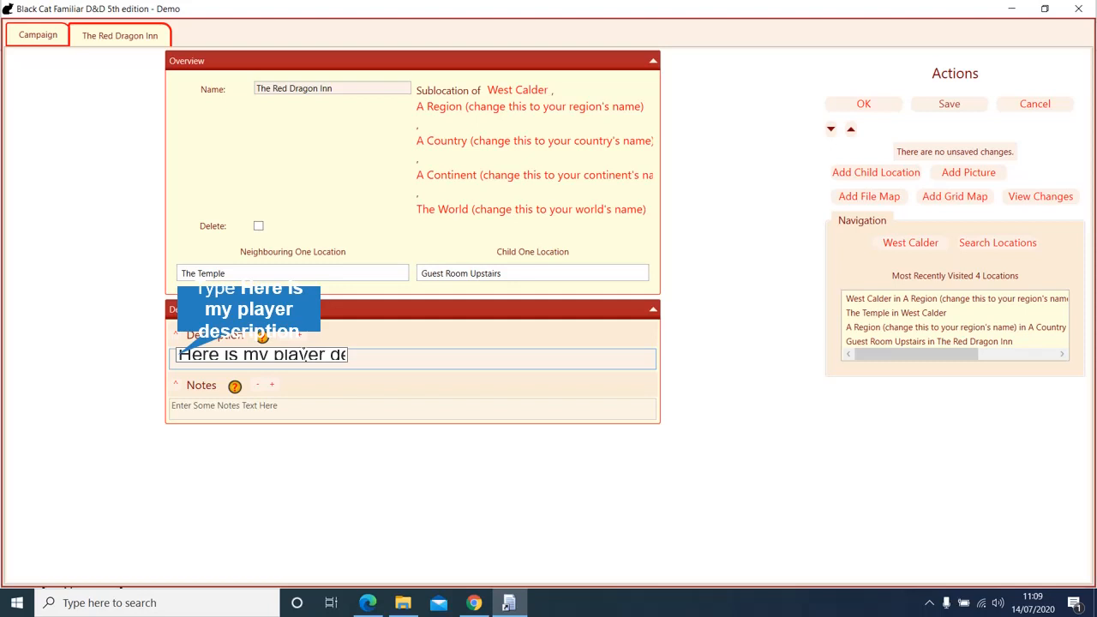
type("scription")
key("Tab")
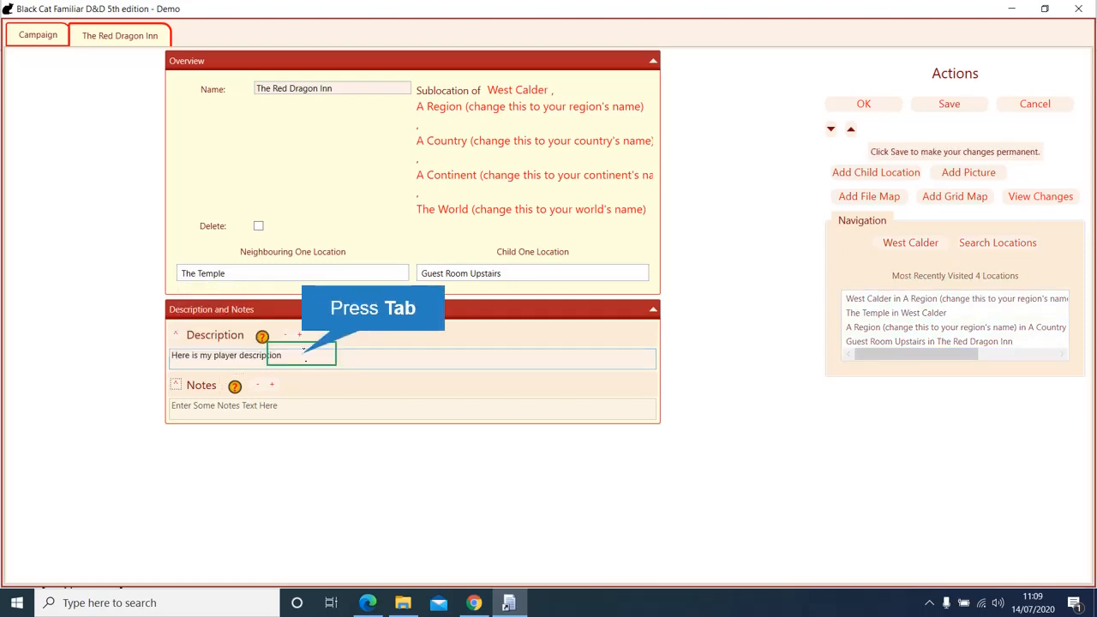
key("Tab")
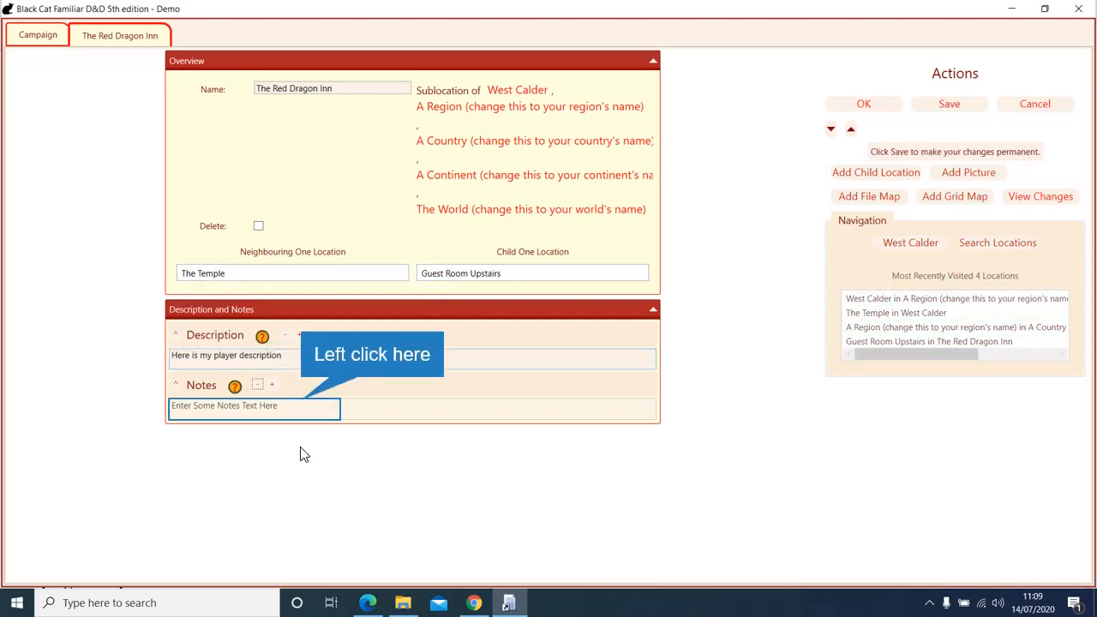
left_click(301, 410)
type("Here ar")
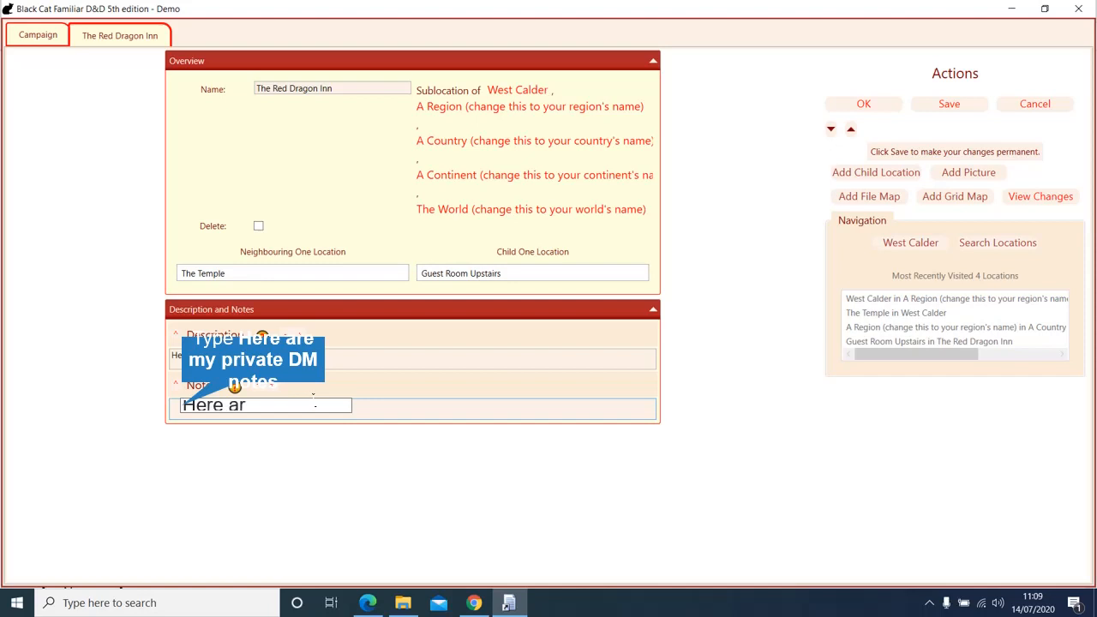
type("e my private")
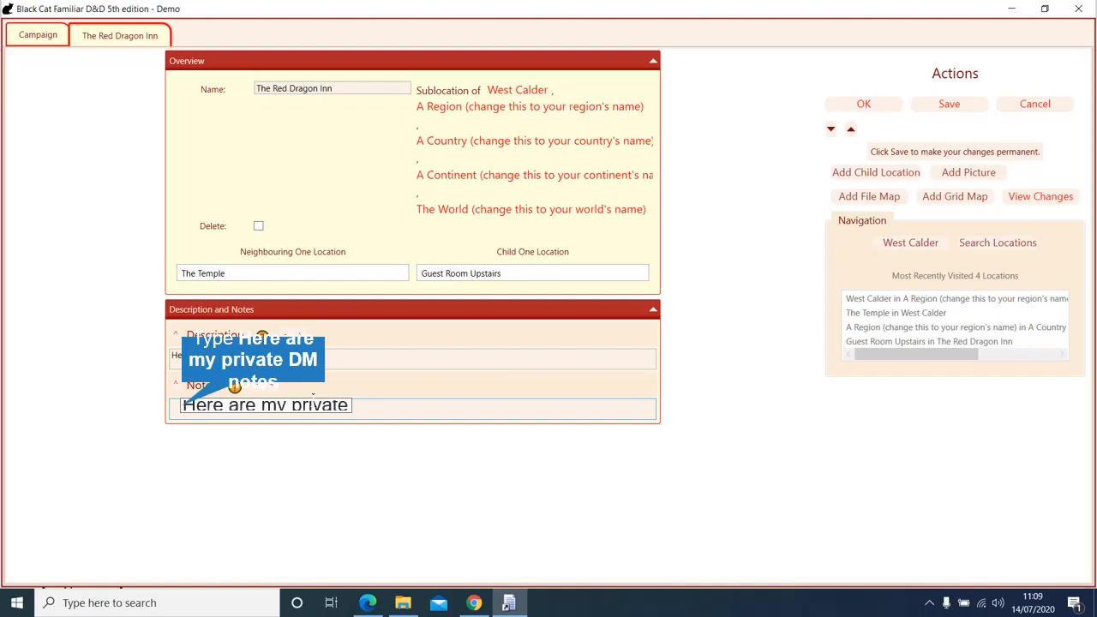
type(" DM notes")
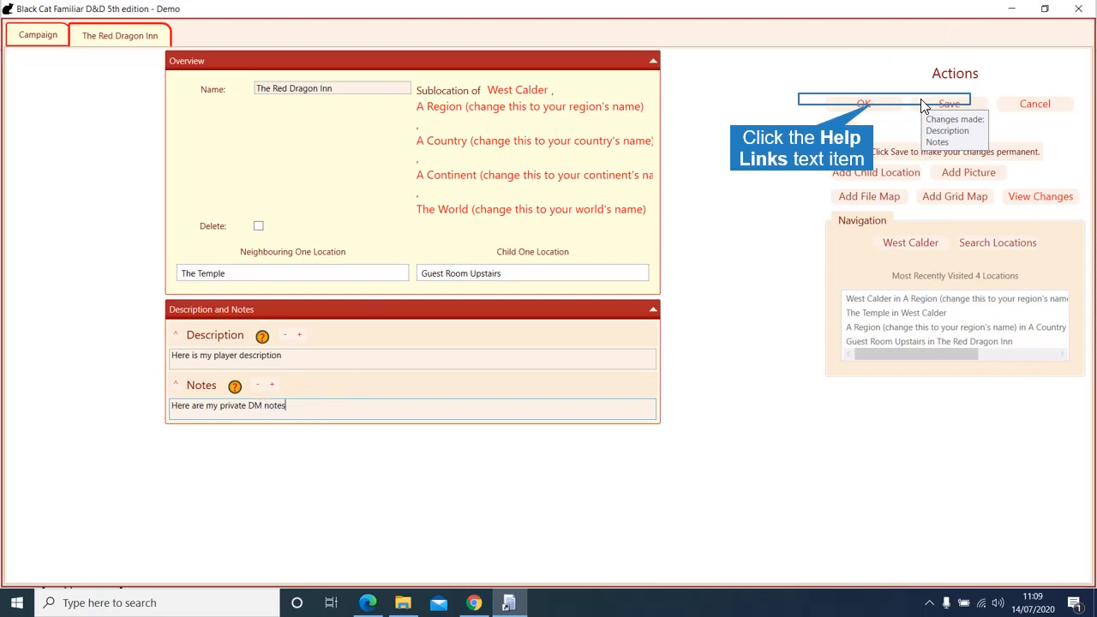
left_click(874, 101)
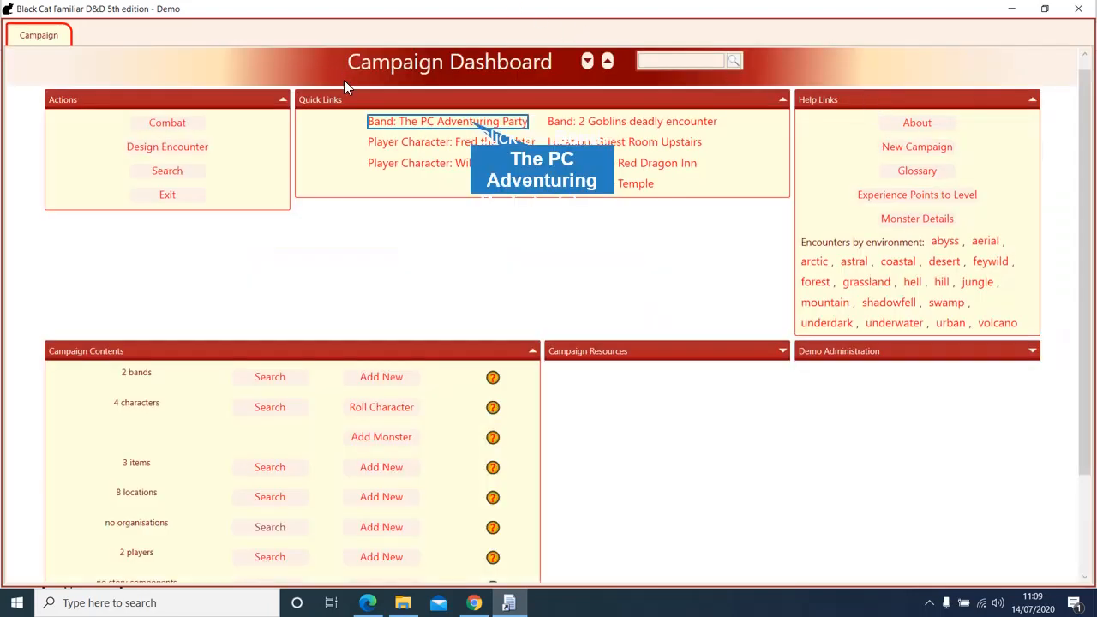
Step: Set The PC Adventuring Party's location to The Red Dragon Inn and accept the change
left_click(469, 122)
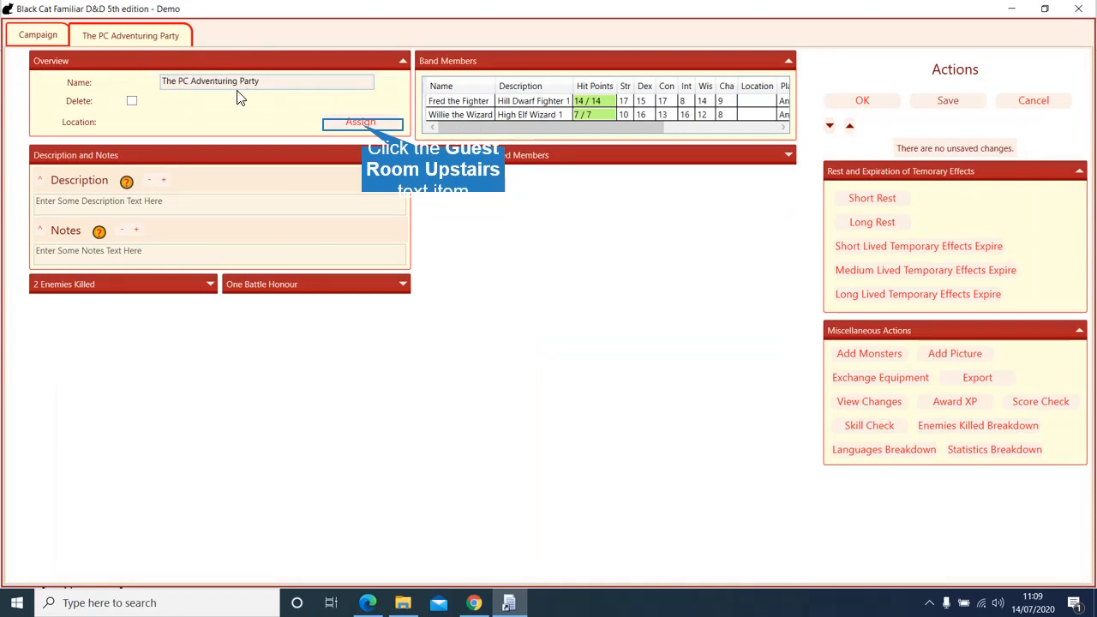
left_click(361, 124)
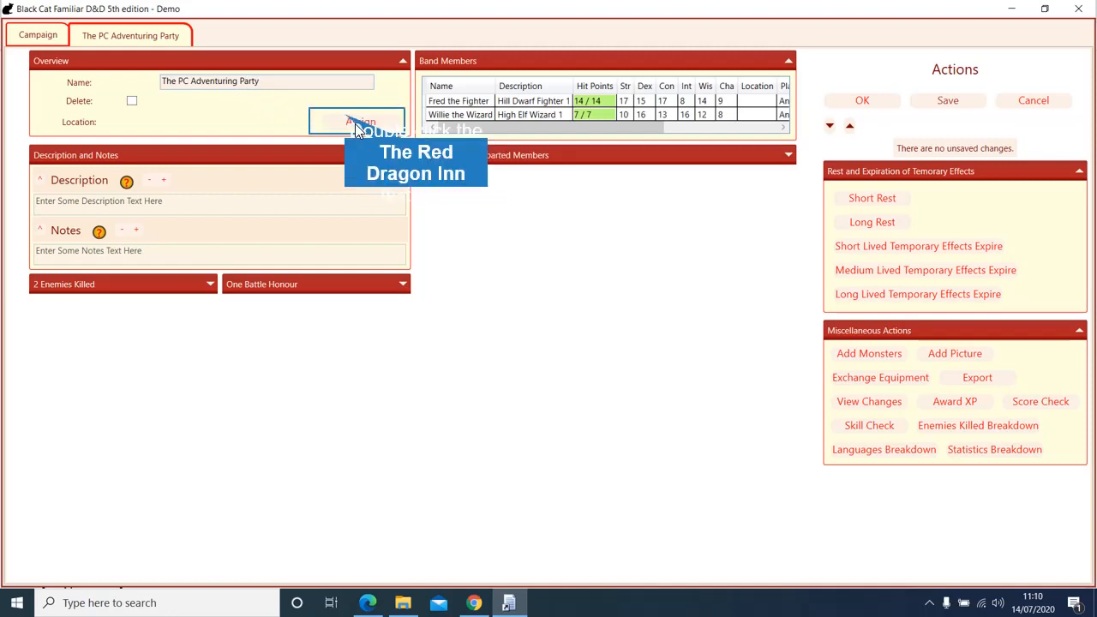
double_click(344, 120)
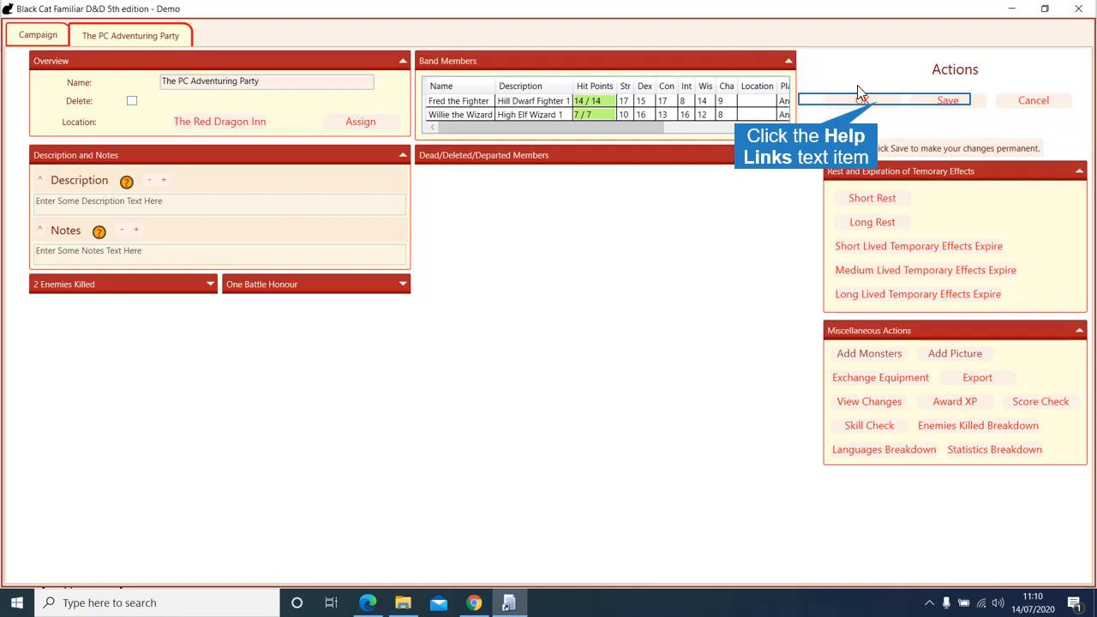
left_click(879, 108)
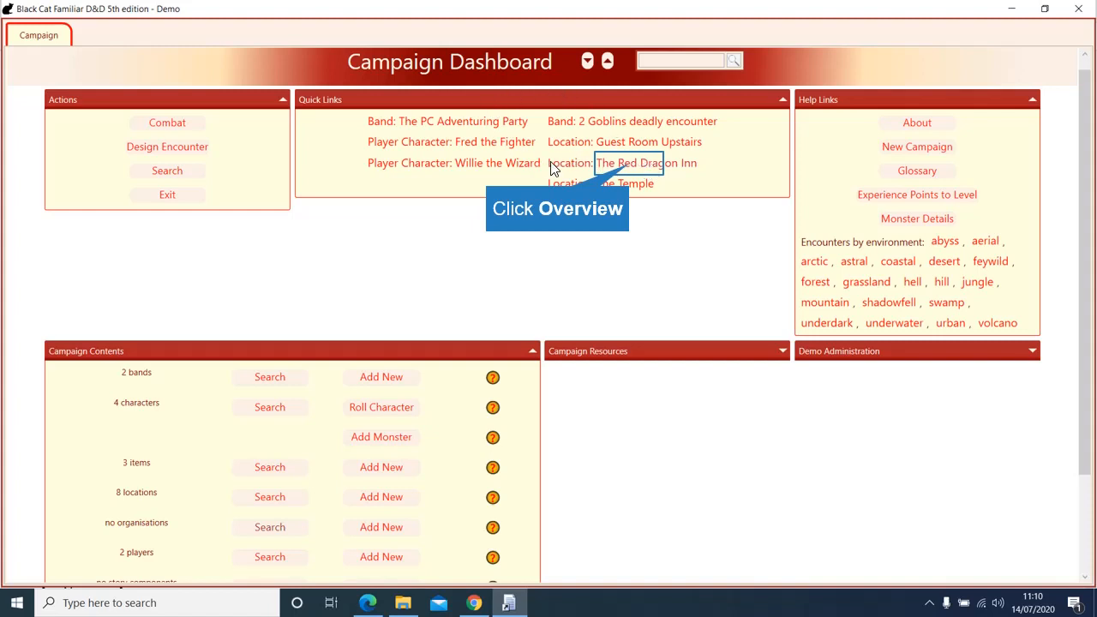
Step: Check The Red Dragon Inn page and the party's page for the new assignment, then return to the Campaign dashboard
left_click(636, 170)
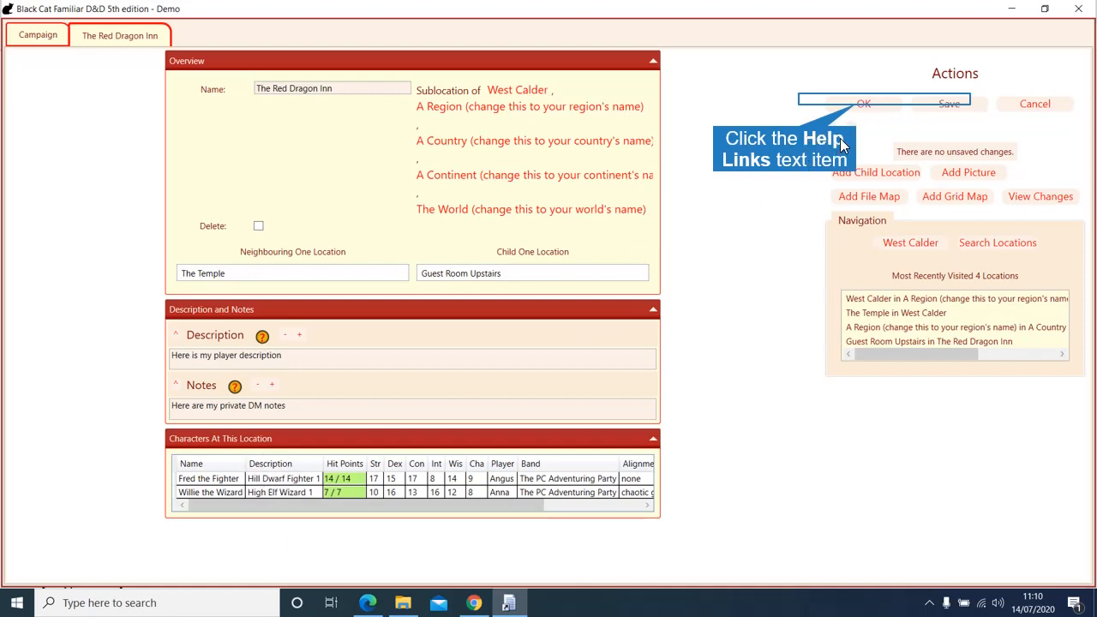
left_click(802, 100)
left_click(445, 121)
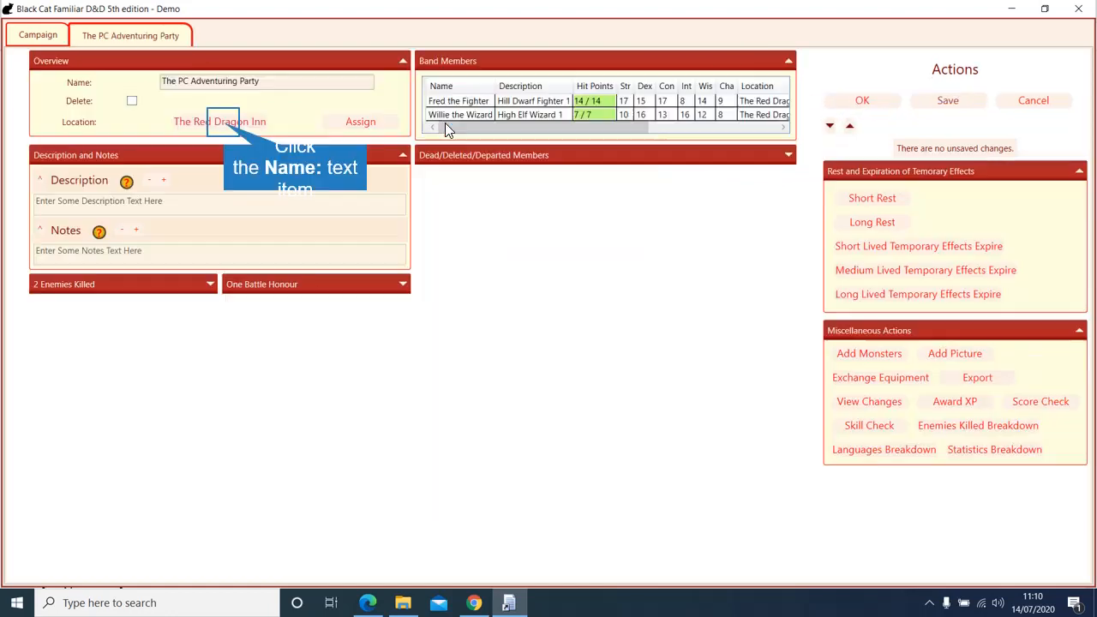
left_click(220, 125)
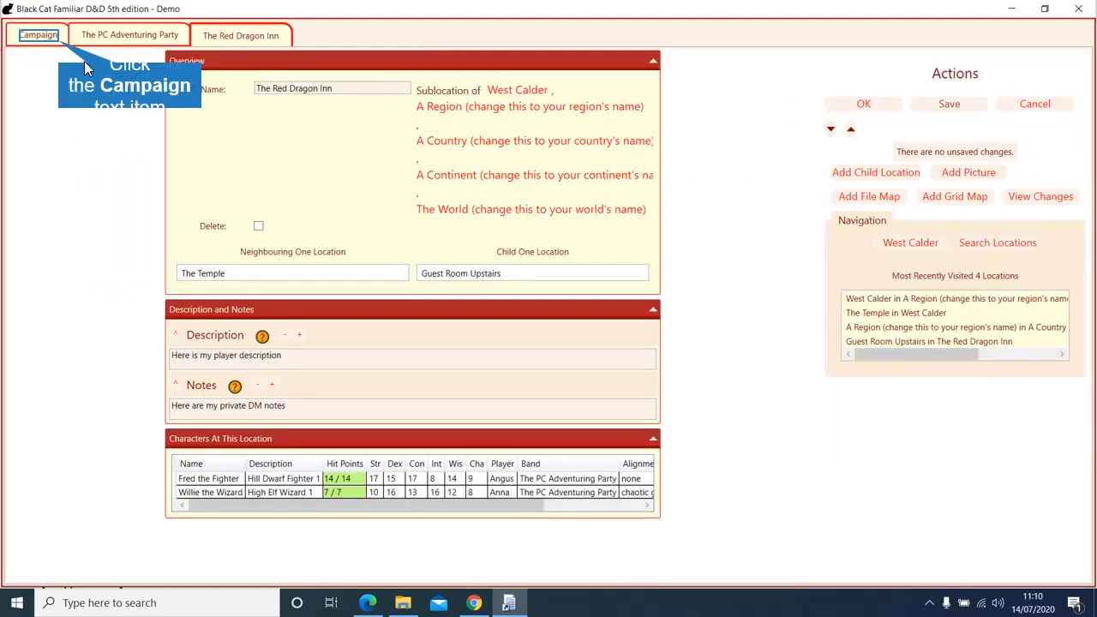
left_click(62, 41)
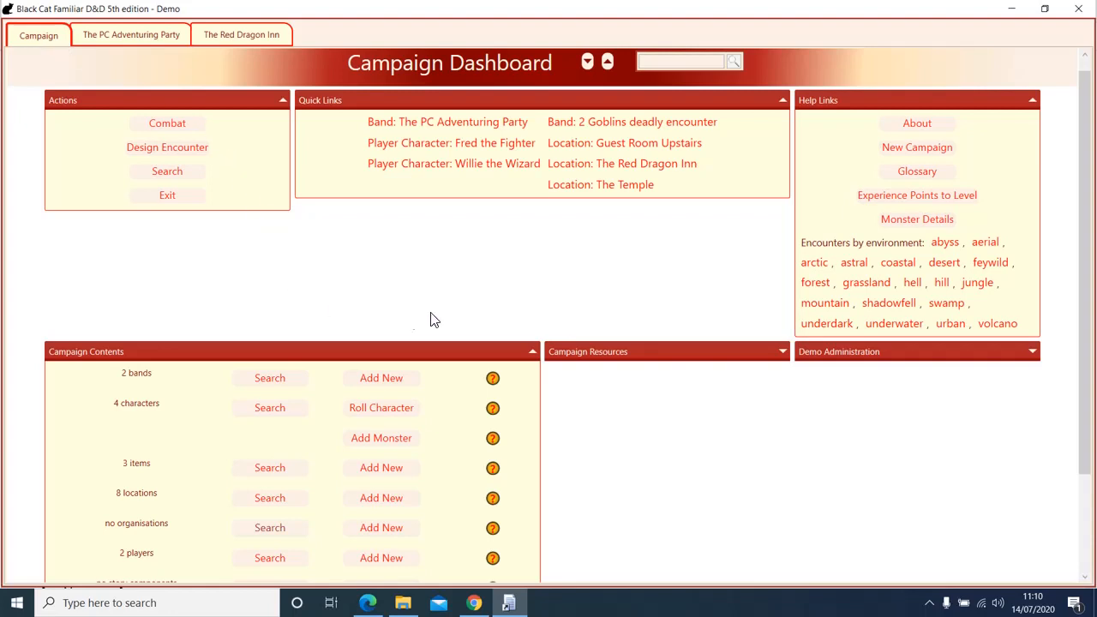
Step: Add a new top-level story component named 'Sessions'
scroll(482, 307, "down", 3)
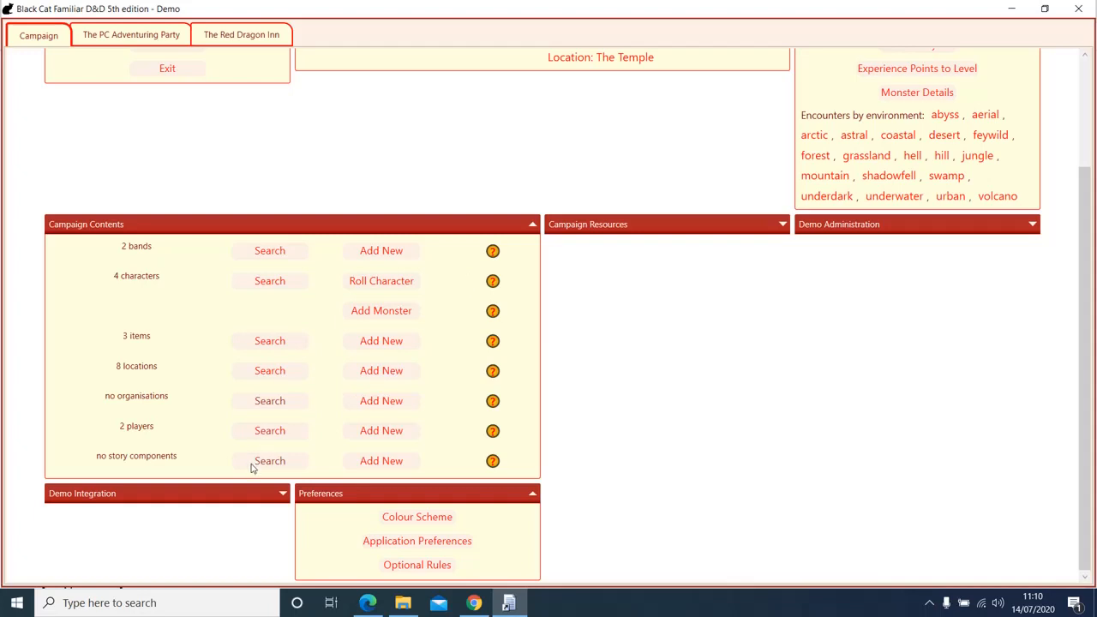
left_click(382, 461)
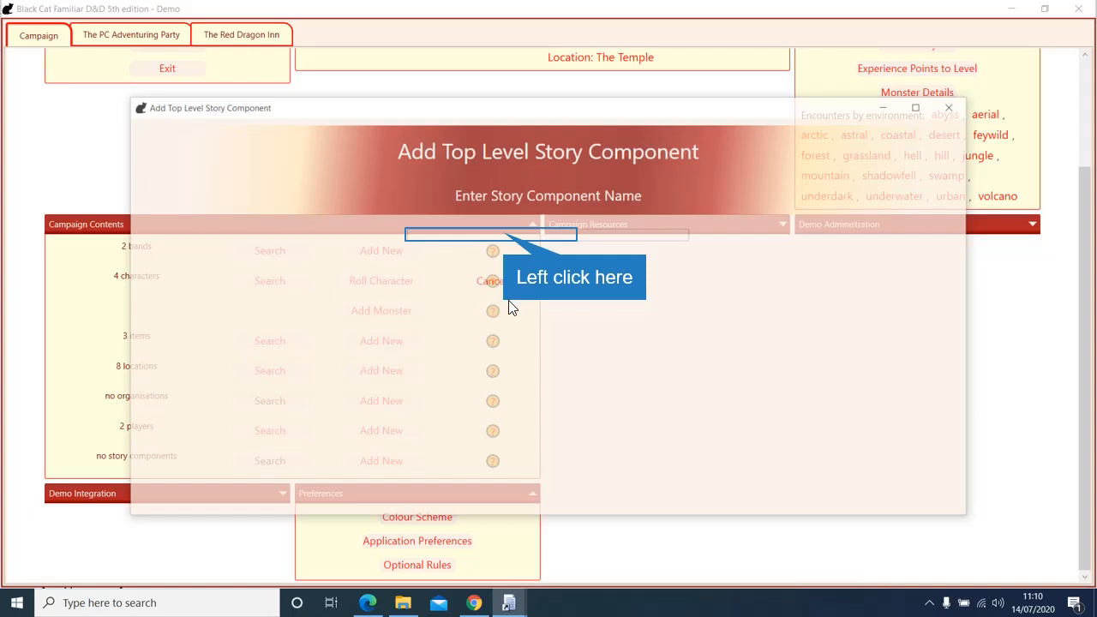
left_click(506, 235)
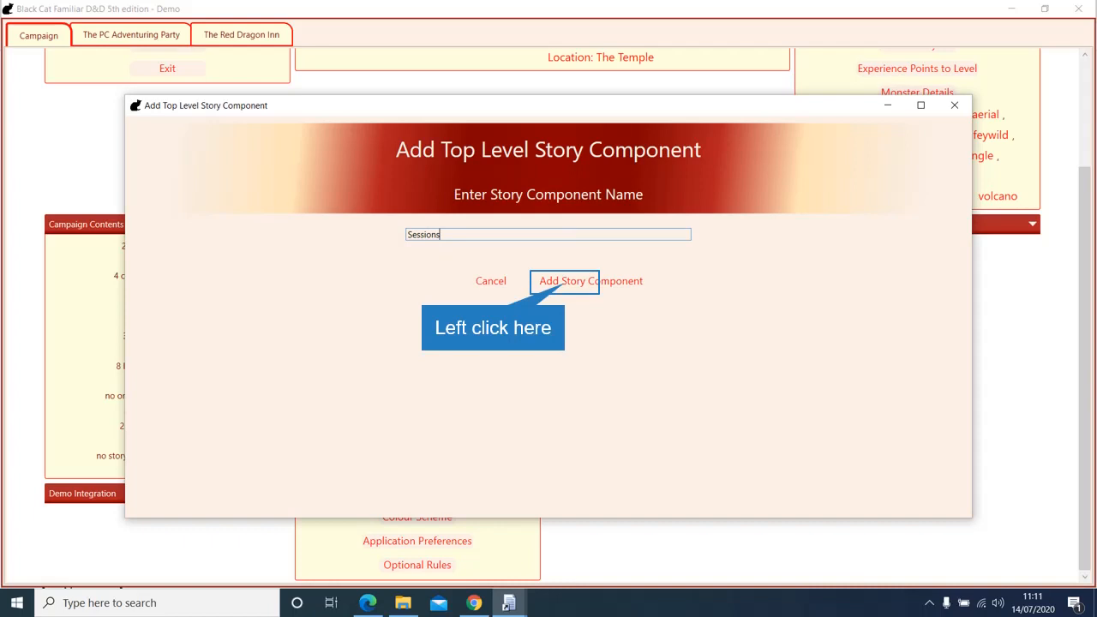
left_click(552, 282)
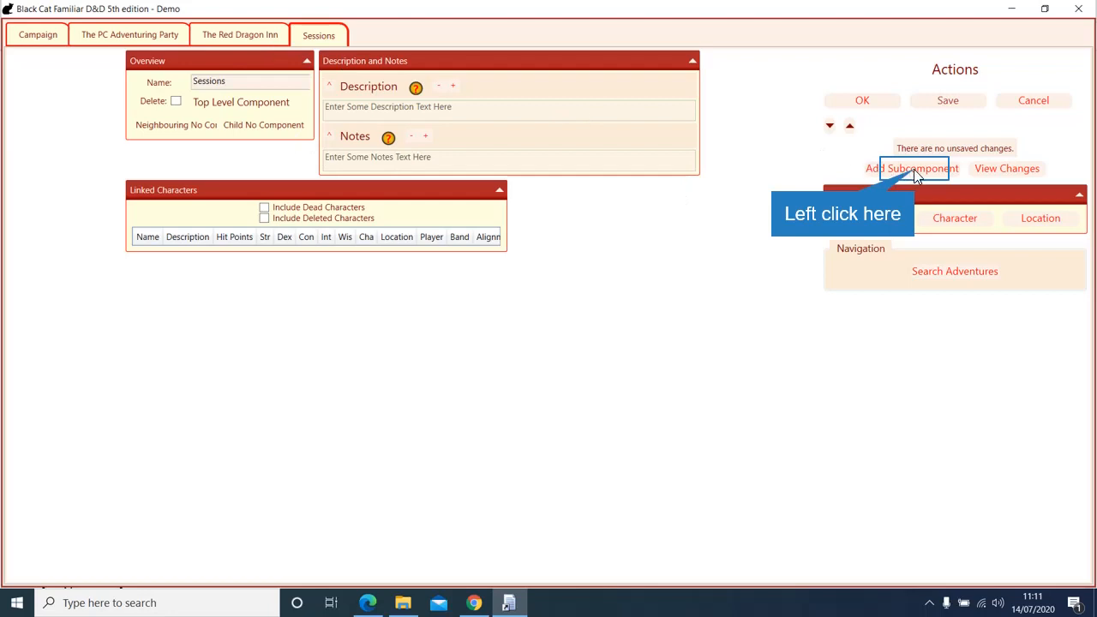
Step: Add a 'Session 1' subcomponent under Sessions and open its page
left_click(887, 167)
left_click(512, 233)
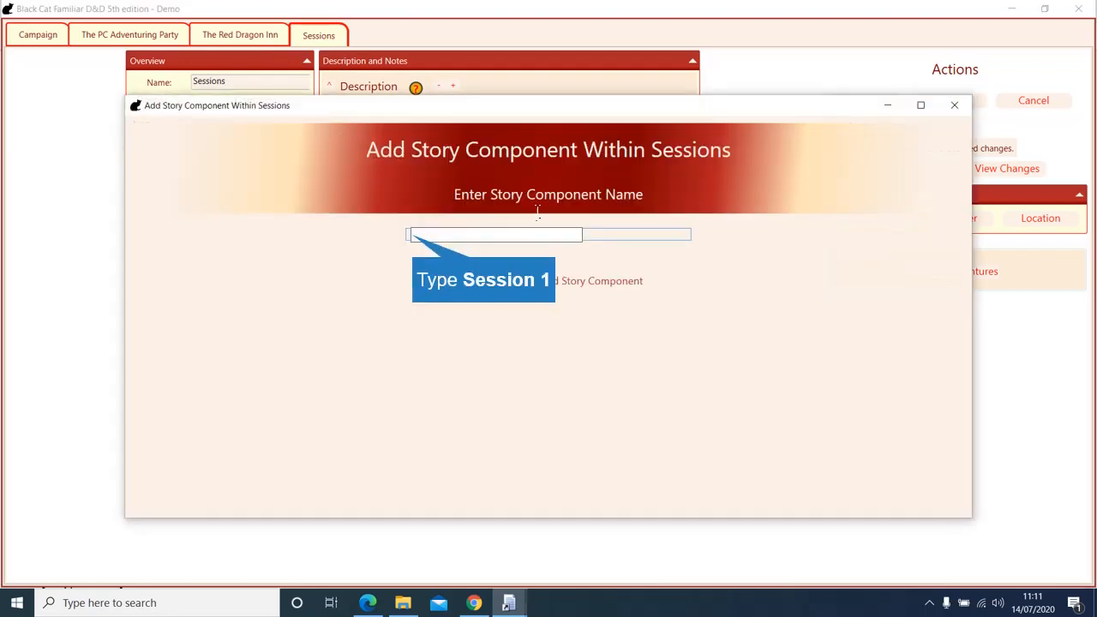
type("Session 1")
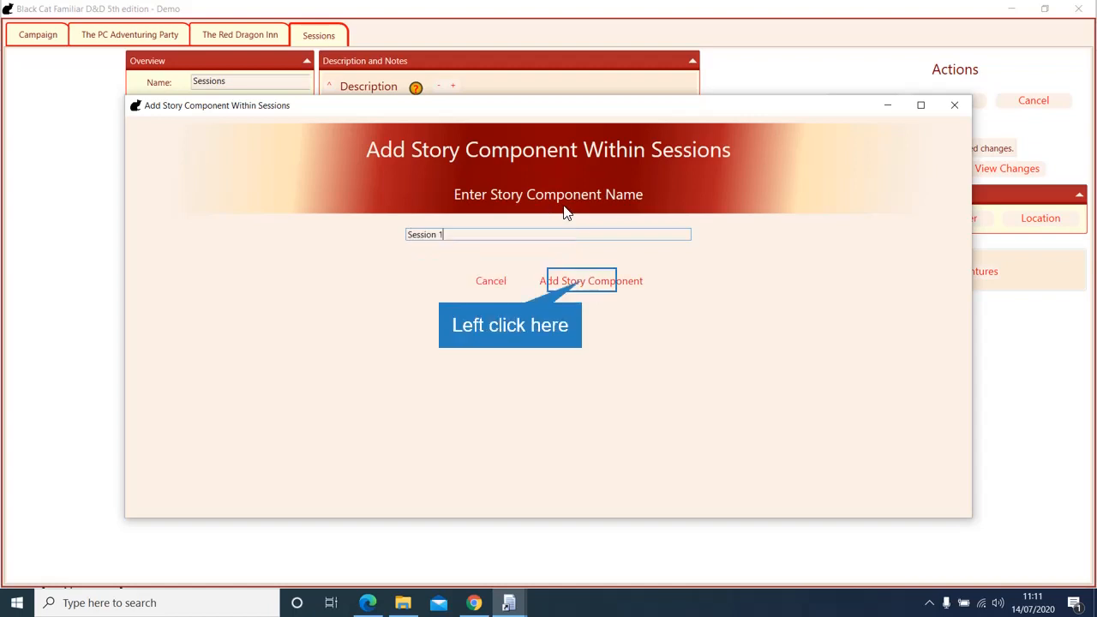
left_click(584, 282)
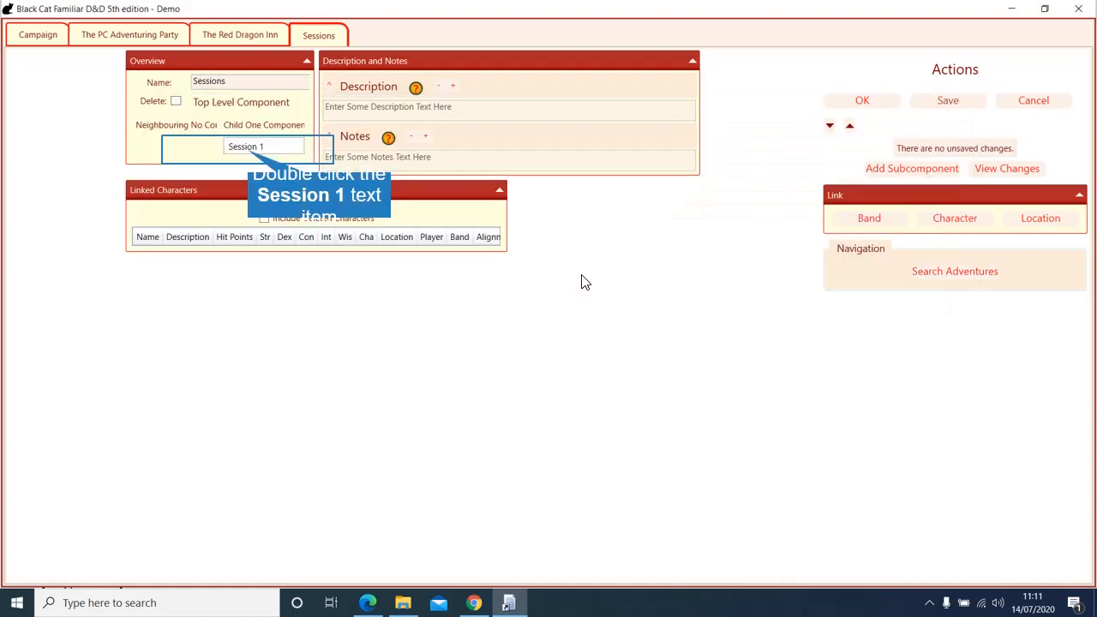
double_click(245, 149)
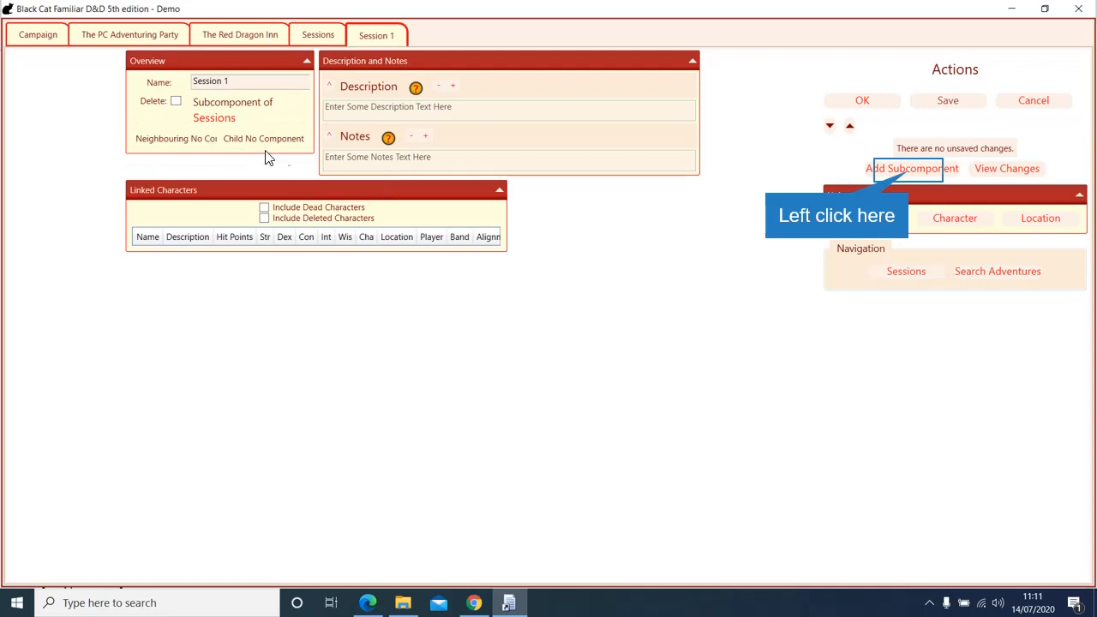
Step: Start a subcomponent in Session 1, typing a long name, then replace it with 'Go'
left_click(879, 167)
left_click(485, 233)
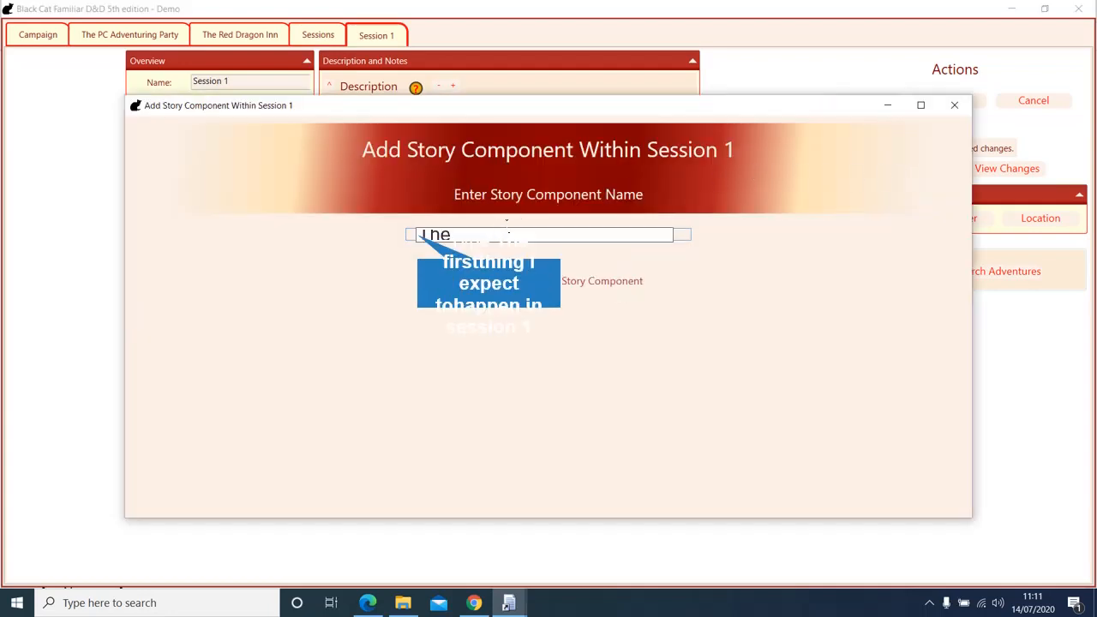
type("The firstthing I expect tohappe")
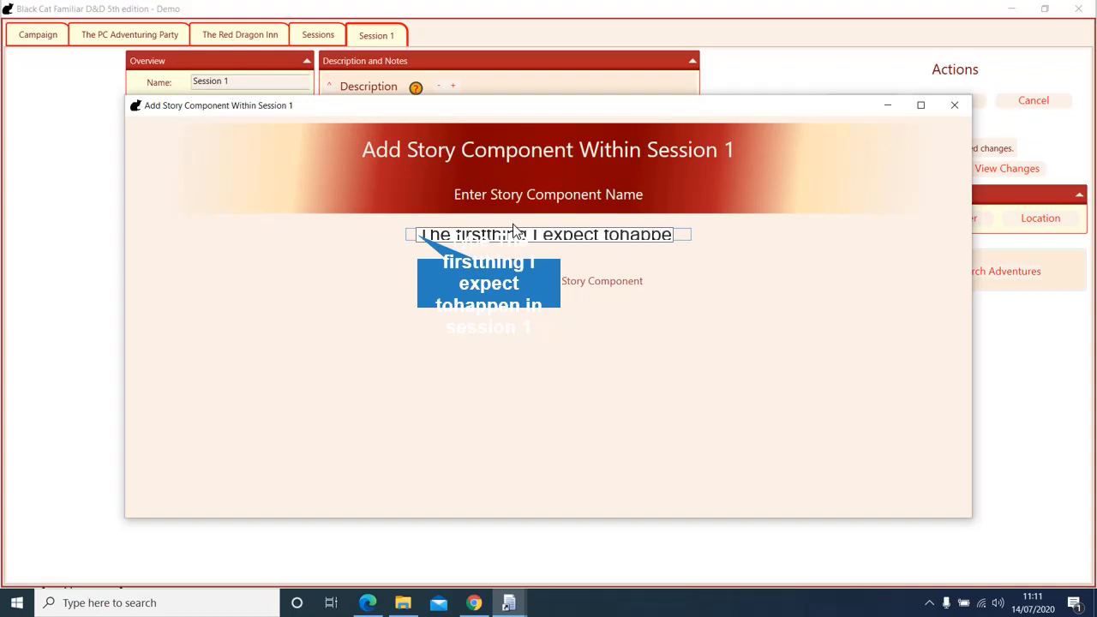
type("n in session 1")
key("Home")
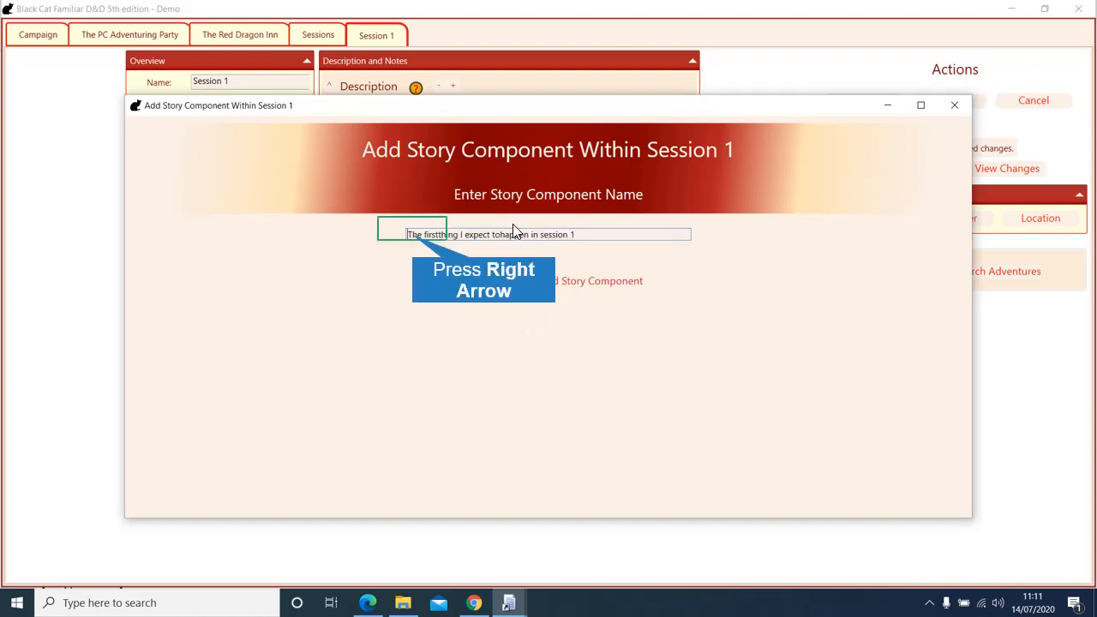
key("Right")
key("Right")
key("Right")
key("Right")
key("Right")
key("Right")
key("Right")
key("Right")
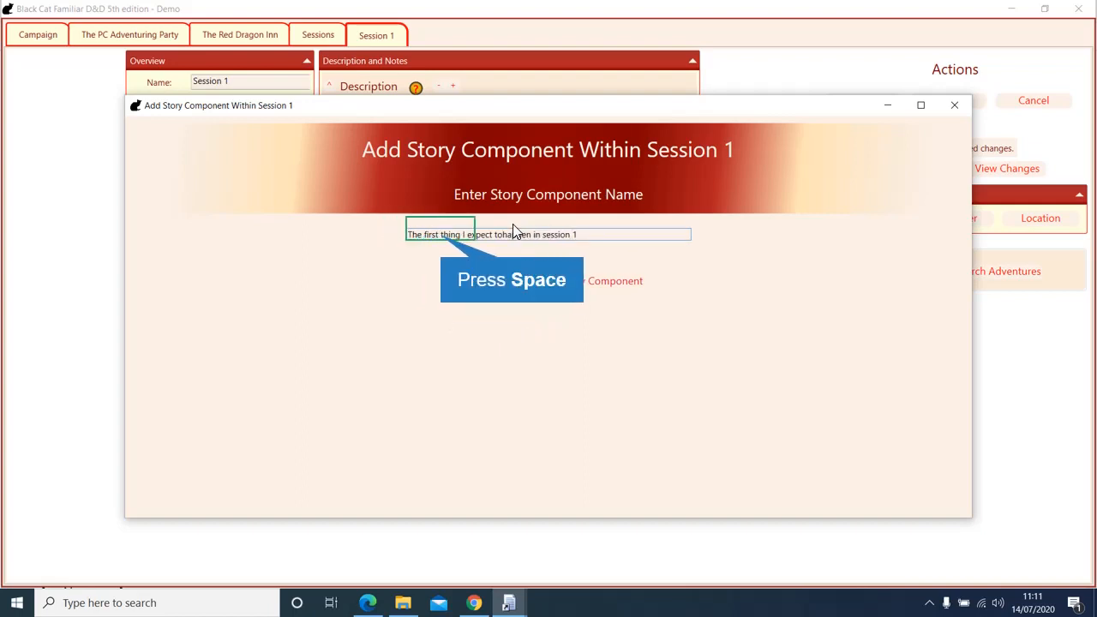
key("Right")
key("Right")
key("Right")
key("Right")
key("Right")
key("Right")
key("Right")
key("Right")
key("Right")
key("Right")
key("Right")
key("Right")
key("Right")
key("Right")
key("Right")
key("Right")
key("Right")
key("shift+Left")
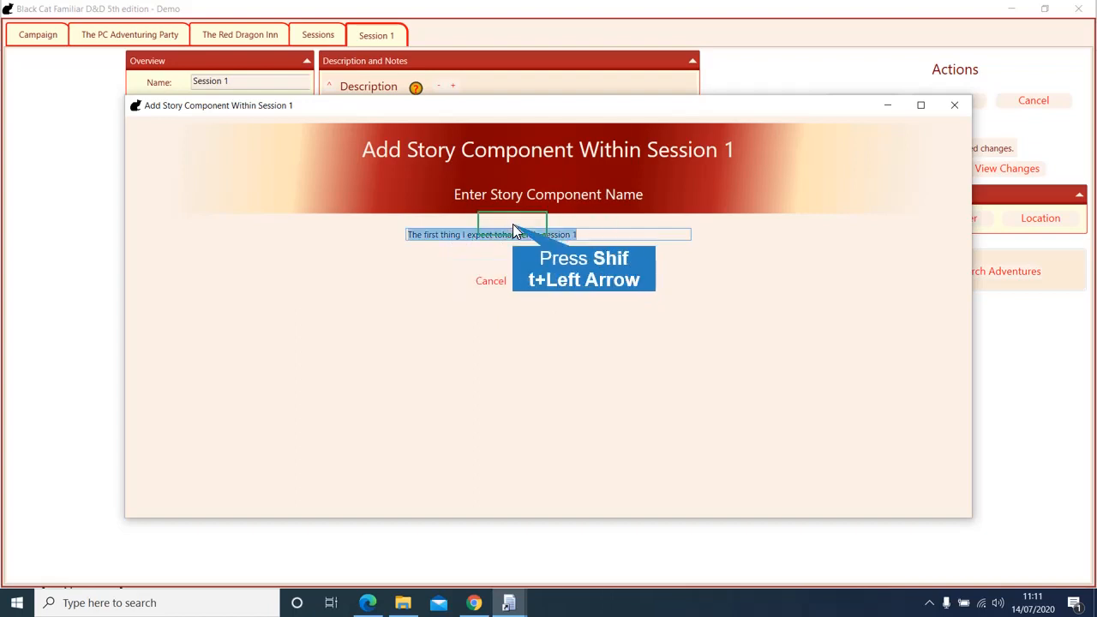
key("shift+End")
type("Go")
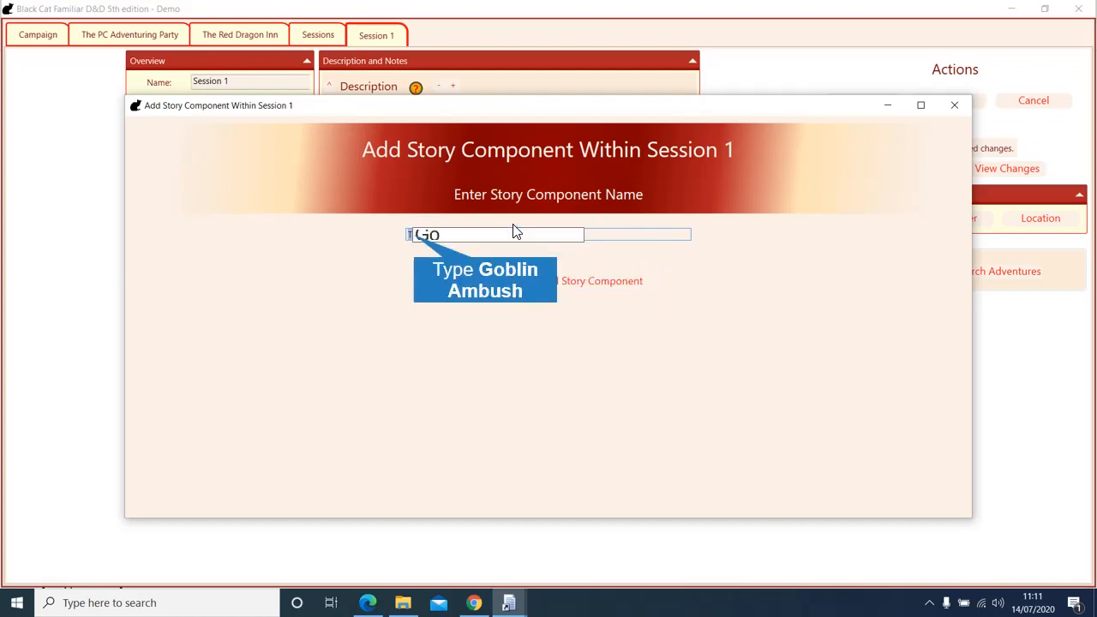